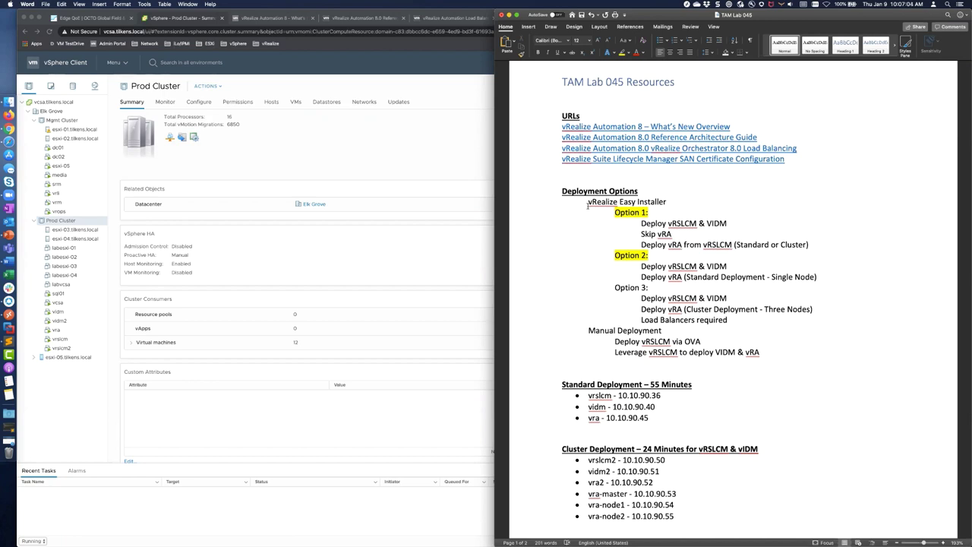
Step: Switch from Word to Finder's Downloads folder showing the vra-lcm-installer-15336196.iso image
{"action": "key", "text": "super+Tab"}
{"action": "key", "text": "super+Tab"}
{"action": "key", "text": "super+Tab"}
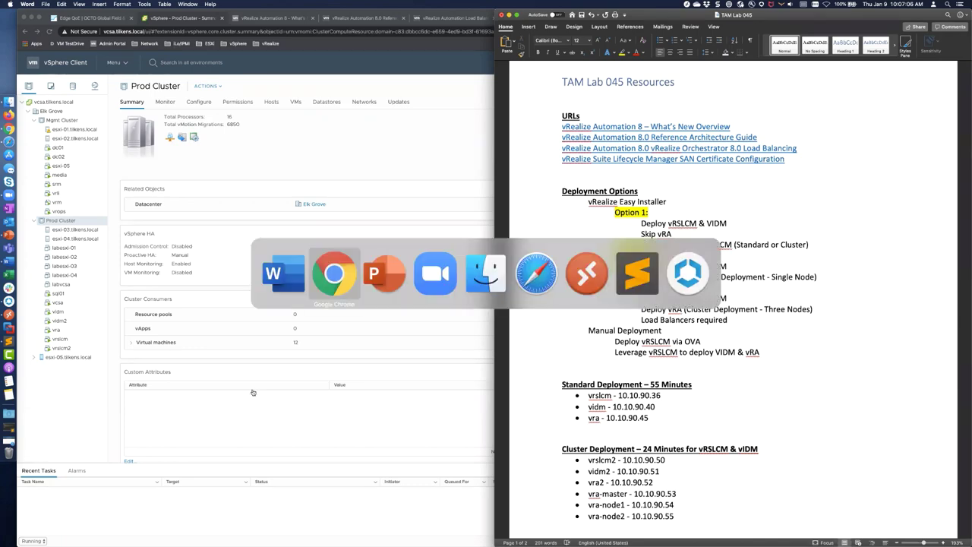
{"action": "key", "text": "super+Tab"}
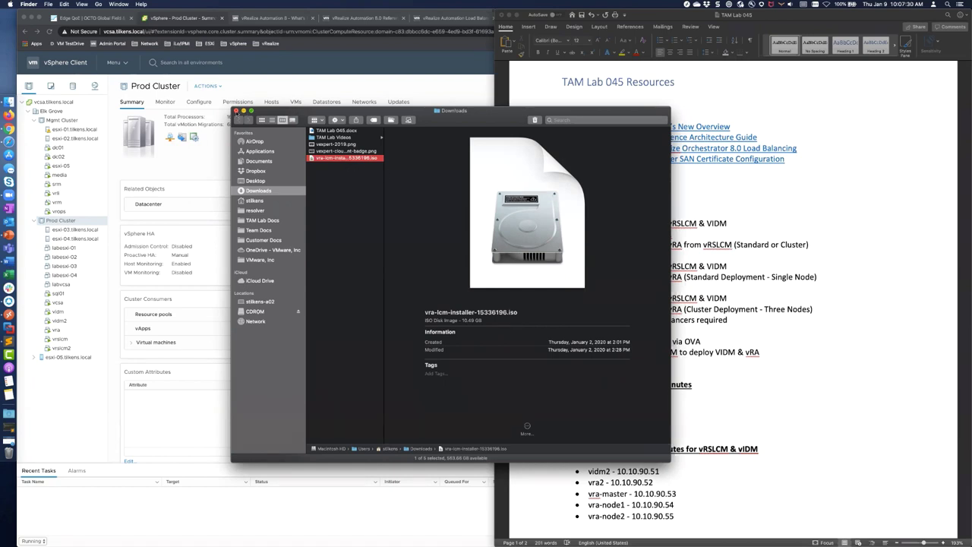
Step: Close the Finder Downloads window and bring up the SQL01 Remote Desktop session
{"action": "left_click", "coordinate": [235, 111]}
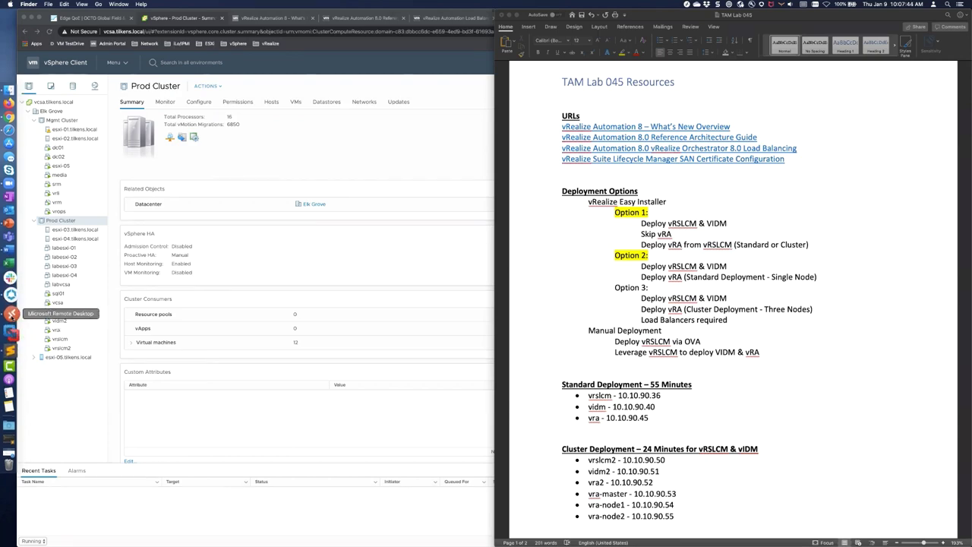
{"action": "left_click", "coordinate": [11, 312]}
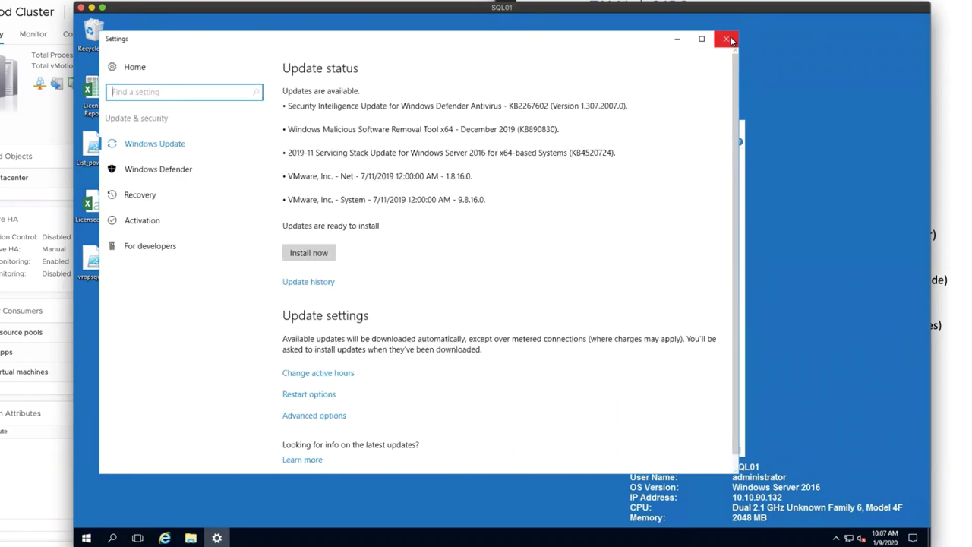
Step: Close the Windows Update settings window on SQL01 to reveal This PC
{"action": "left_click", "coordinate": [727, 39]}
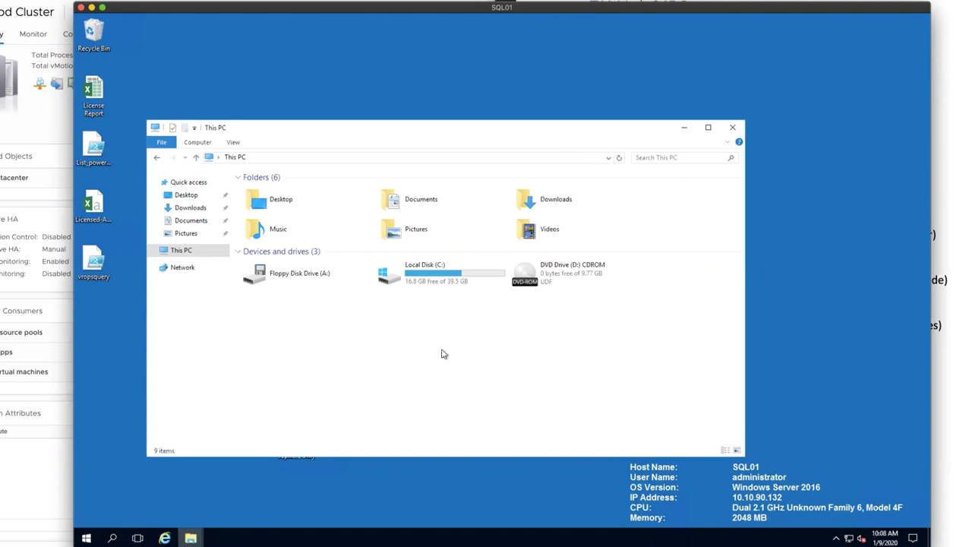
Step: Browse the DVD's ova and vrlcm folders, widening the Name column to show the OVA filename
{"action": "double_click", "coordinate": [558, 281]}
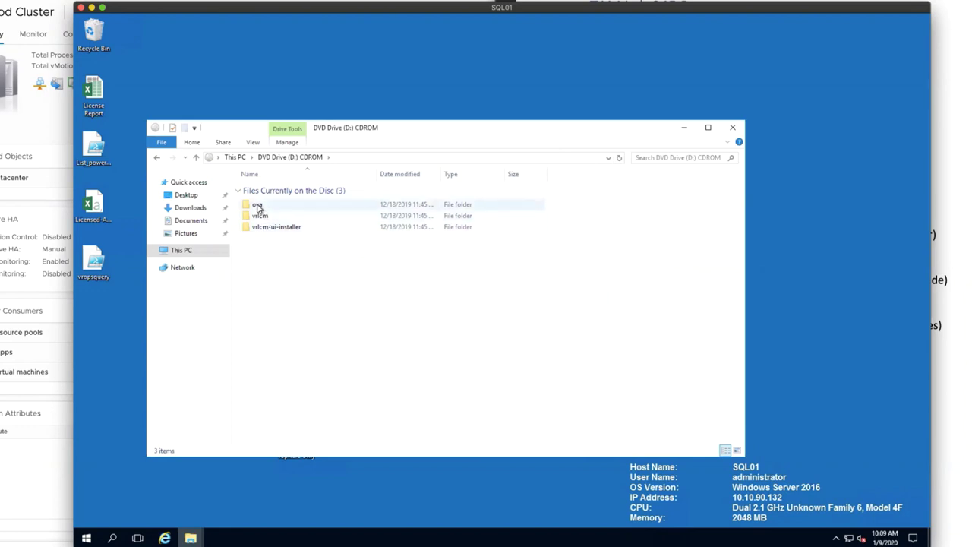
{"action": "double_click", "coordinate": [257, 205]}
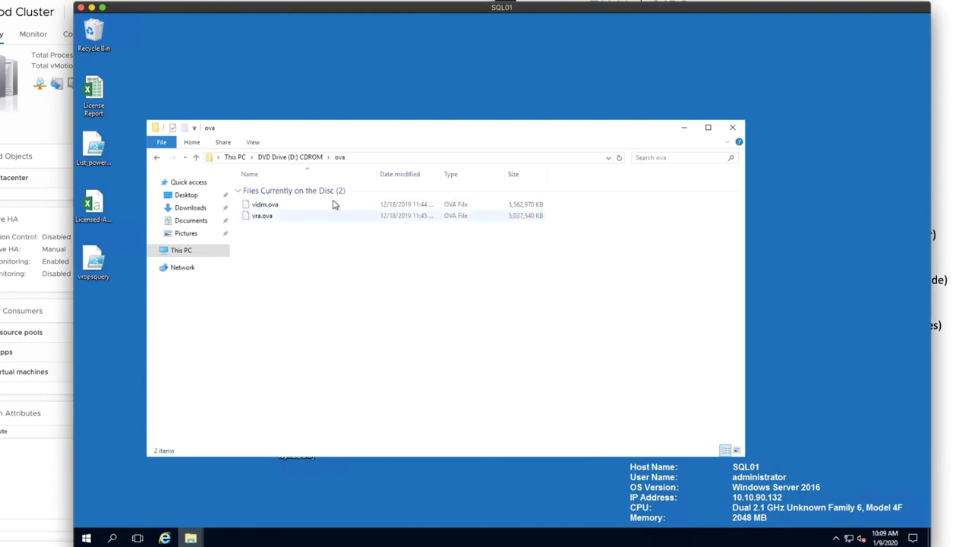
{"action": "left_click", "coordinate": [304, 157]}
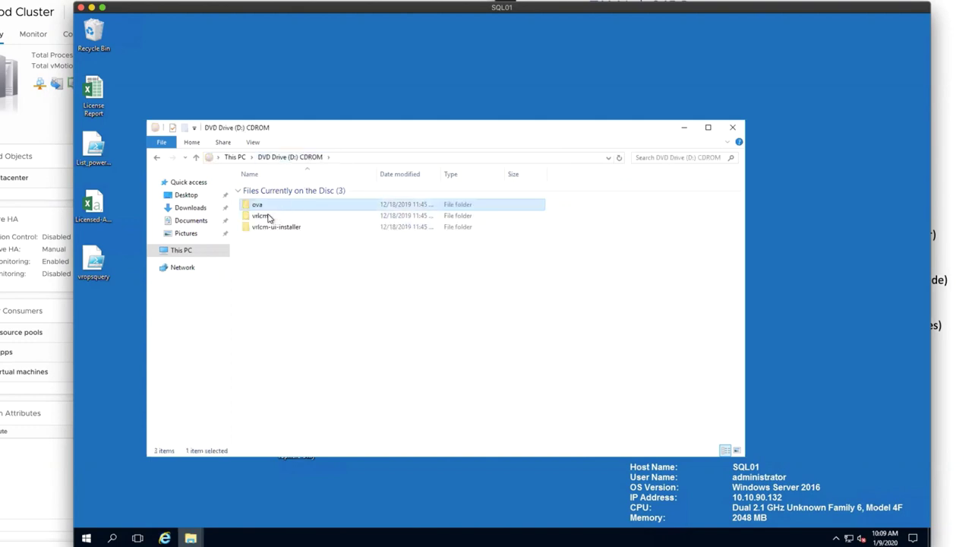
{"action": "double_click", "coordinate": [269, 216]}
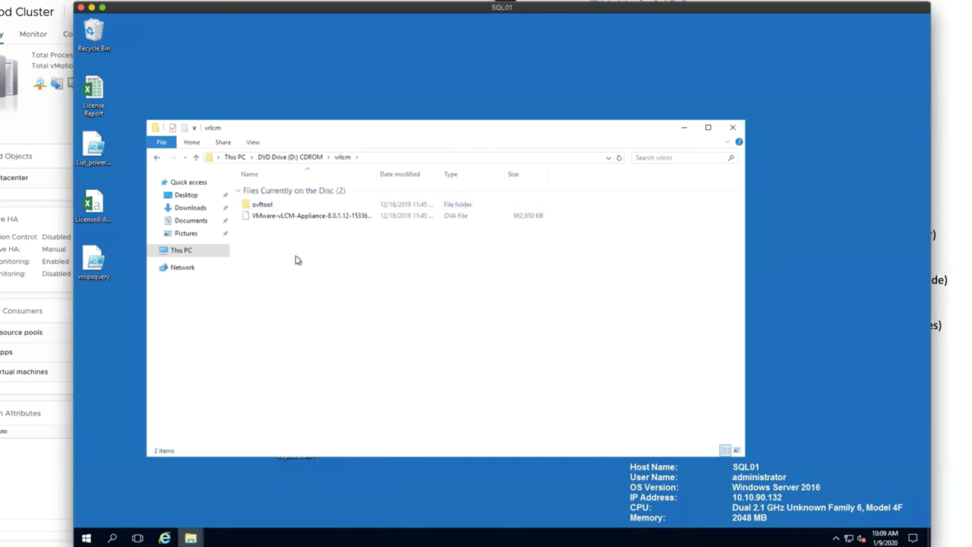
{"action": "left_click", "coordinate": [281, 216]}
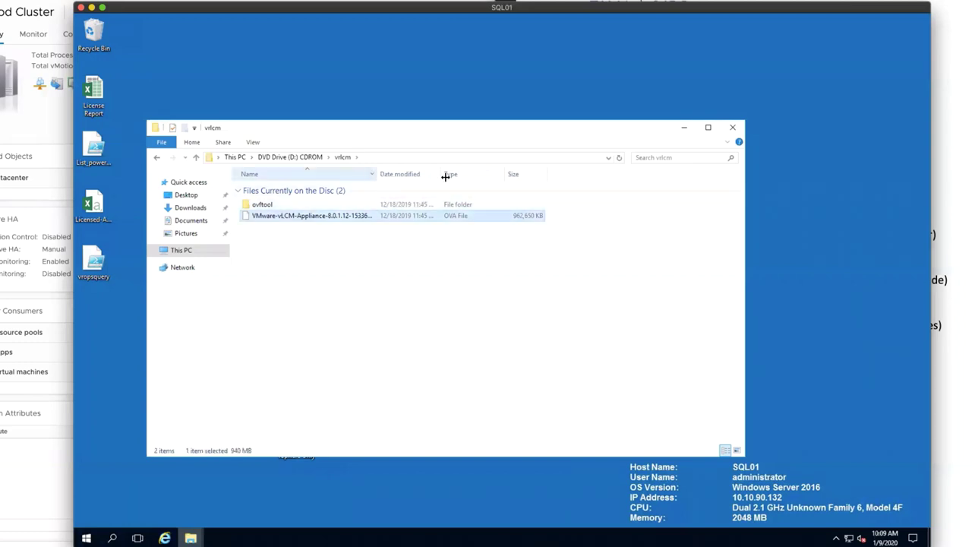
{"action": "left_click_drag", "start_coordinate": [446, 176], "coordinate": [462, 178]}
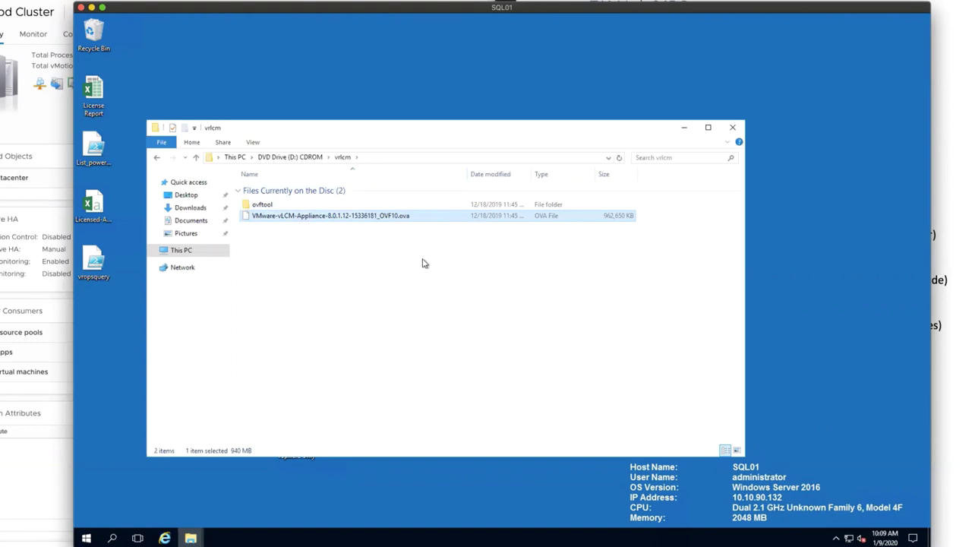
Step: Recheck the ova folder, then launch the installer from vrlcm-ui-installer\win32
{"action": "left_click", "coordinate": [292, 157]}
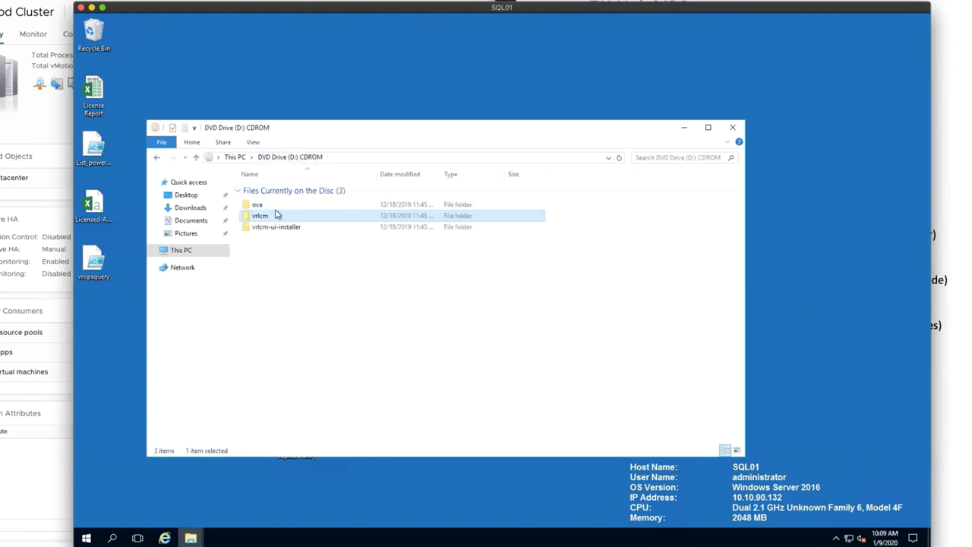
{"action": "mouse_move", "coordinate": [274, 207]}
{"action": "double_click", "coordinate": [260, 210]}
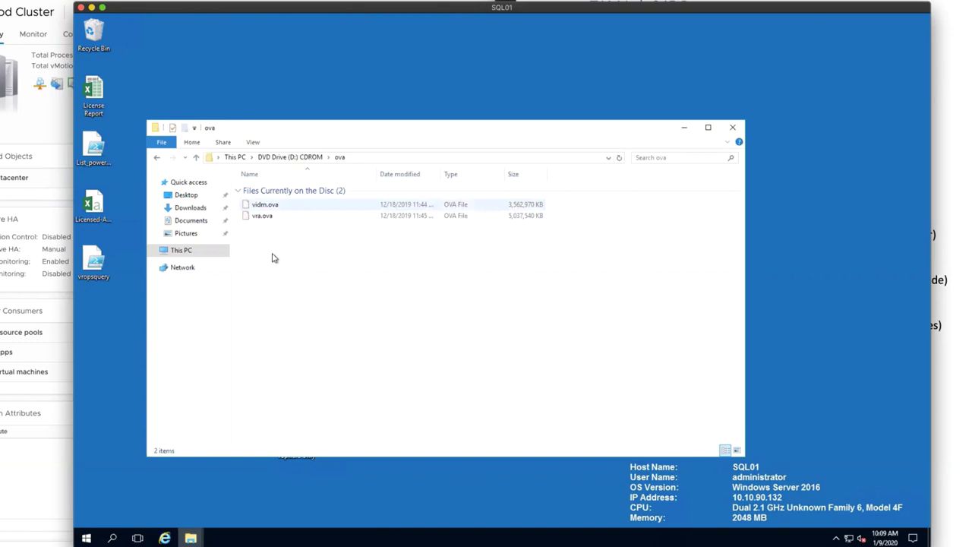
{"action": "left_click", "coordinate": [297, 157]}
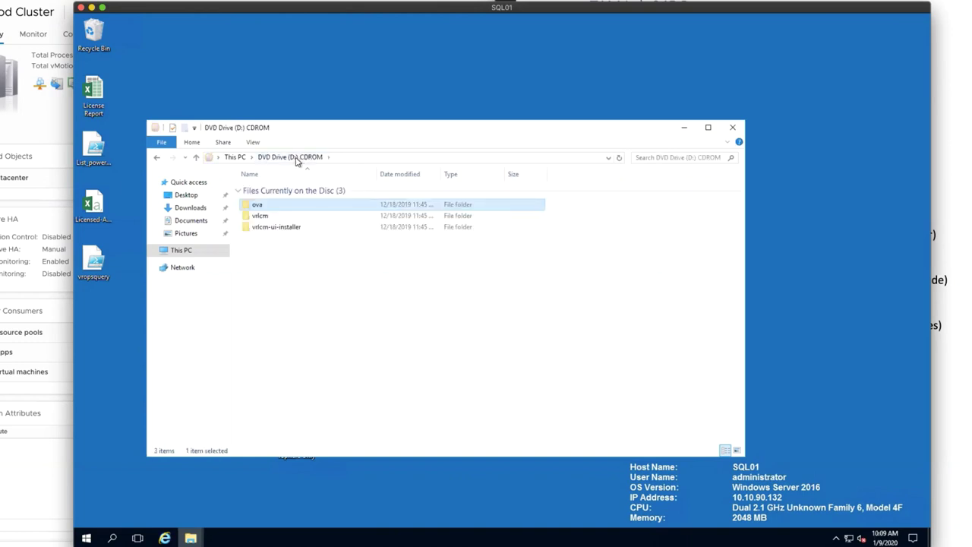
{"action": "double_click", "coordinate": [271, 230]}
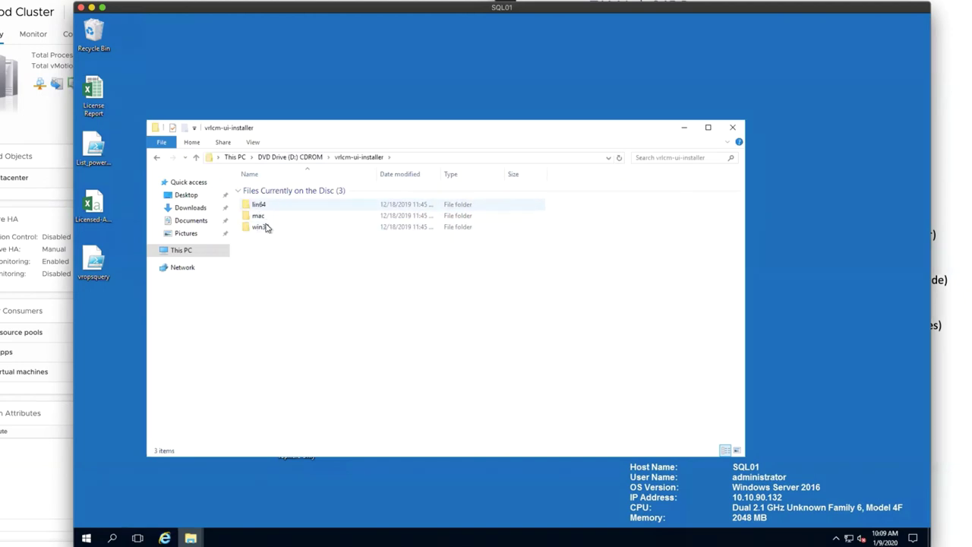
{"action": "double_click", "coordinate": [267, 226]}
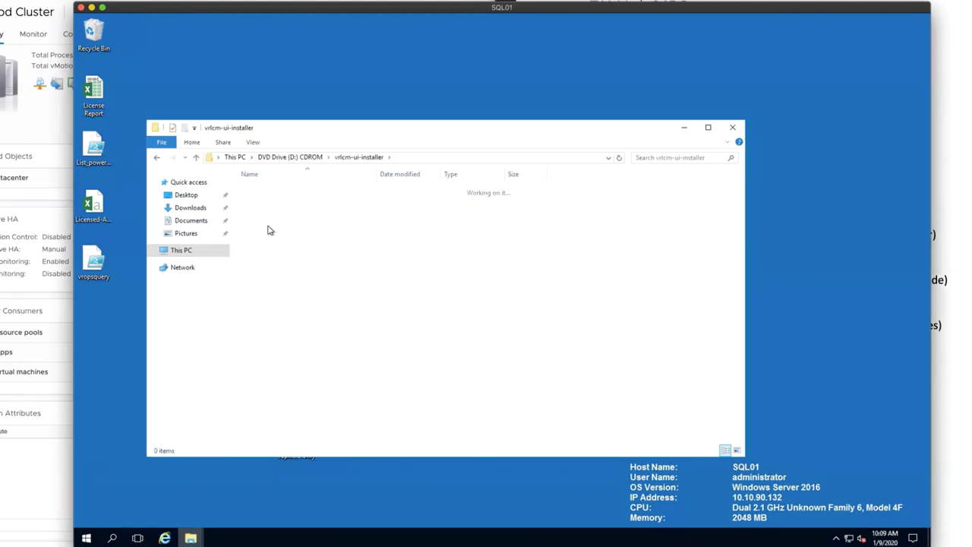
{"action": "scroll", "coordinate": [345, 334], "scroll_direction": "down", "scroll_amount": 1}
{"action": "scroll", "coordinate": [345, 334], "scroll_direction": "down", "scroll_amount": 10}
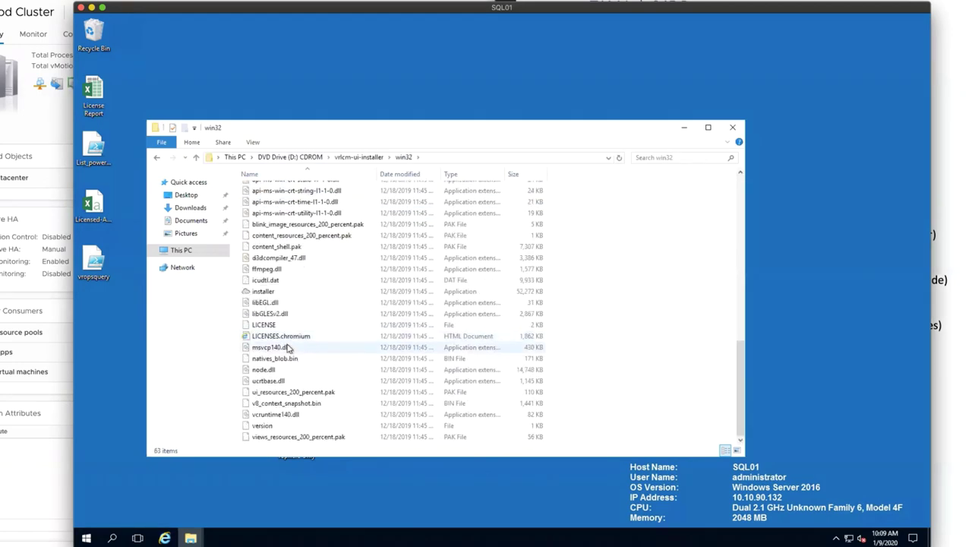
{"action": "double_click", "coordinate": [267, 293]}
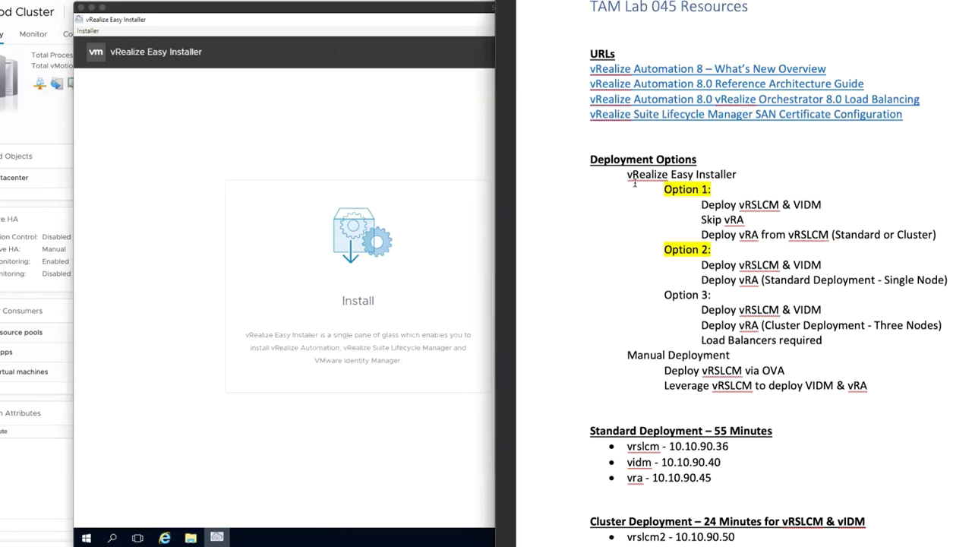
Step: Highlight the 'vRealize Easy Installer' line in the TAM Lab 045 notes and bring Word forward
{"action": "left_click_drag", "start_coordinate": [625, 174], "coordinate": [736, 175]}
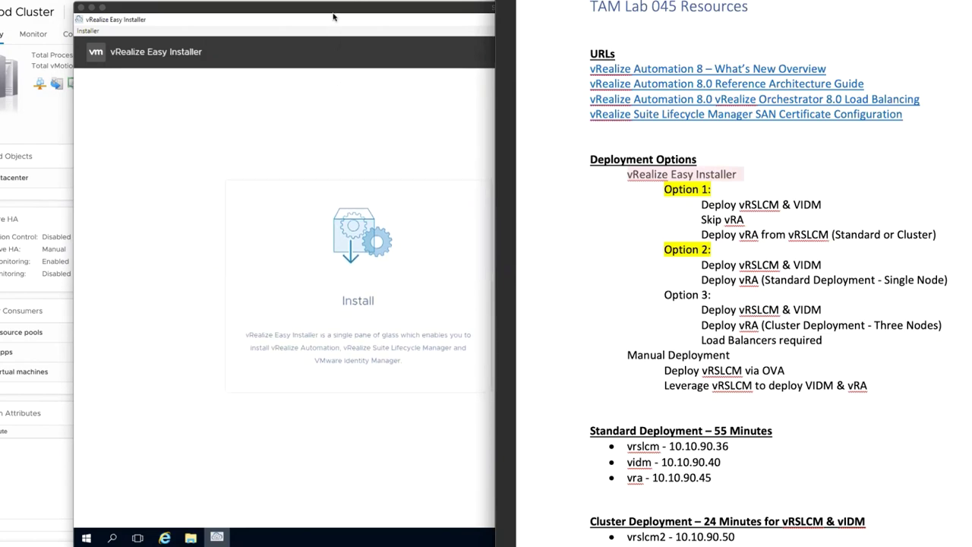
{"action": "left_click", "coordinate": [965, 227]}
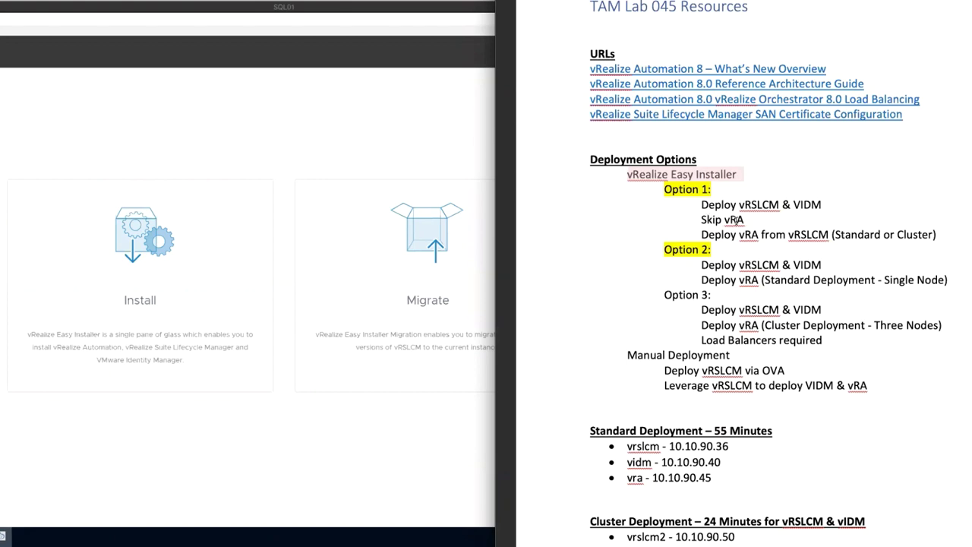
{"action": "left_click_drag", "start_coordinate": [739, 204], "coordinate": [821, 205]}
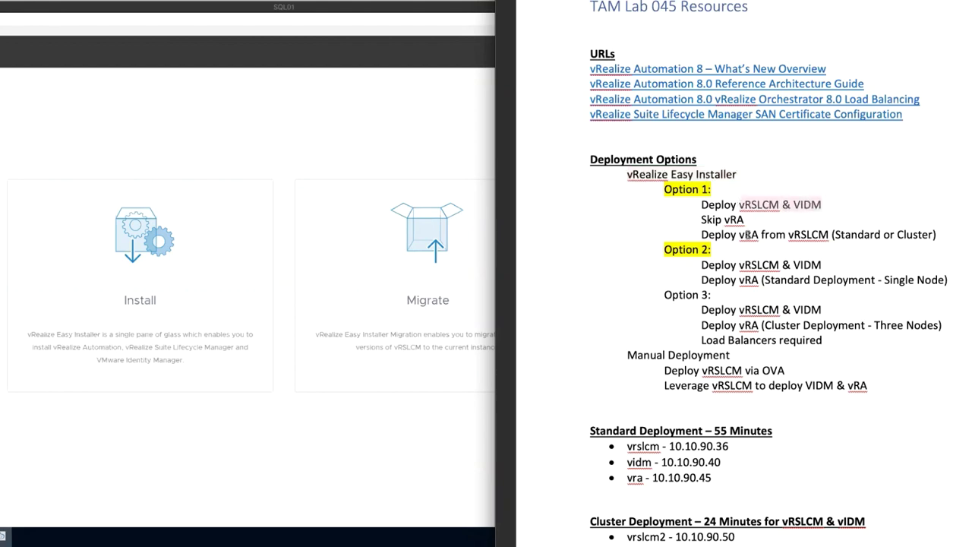
{"action": "left_click_drag", "start_coordinate": [789, 235], "coordinate": [827, 236]}
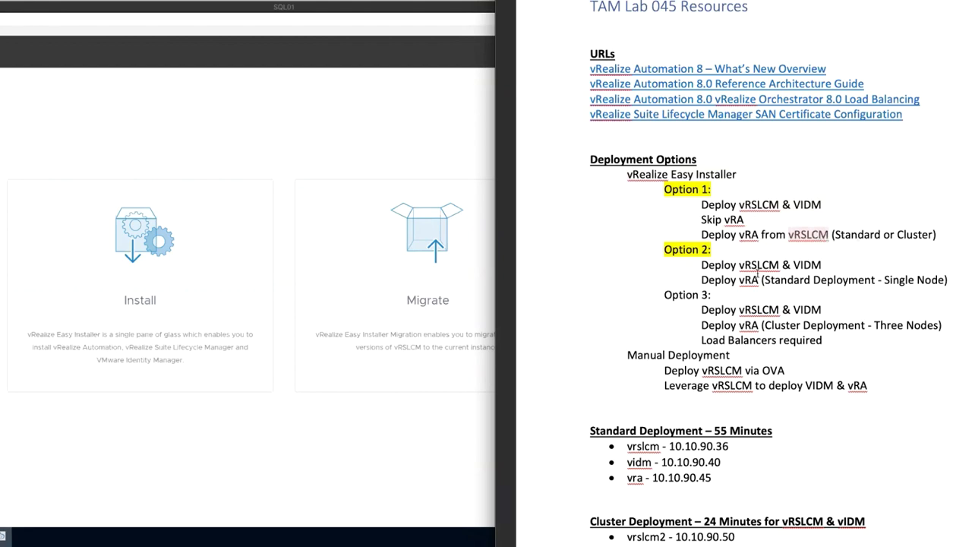
{"action": "left_click_drag", "start_coordinate": [701, 264], "coordinate": [806, 264]}
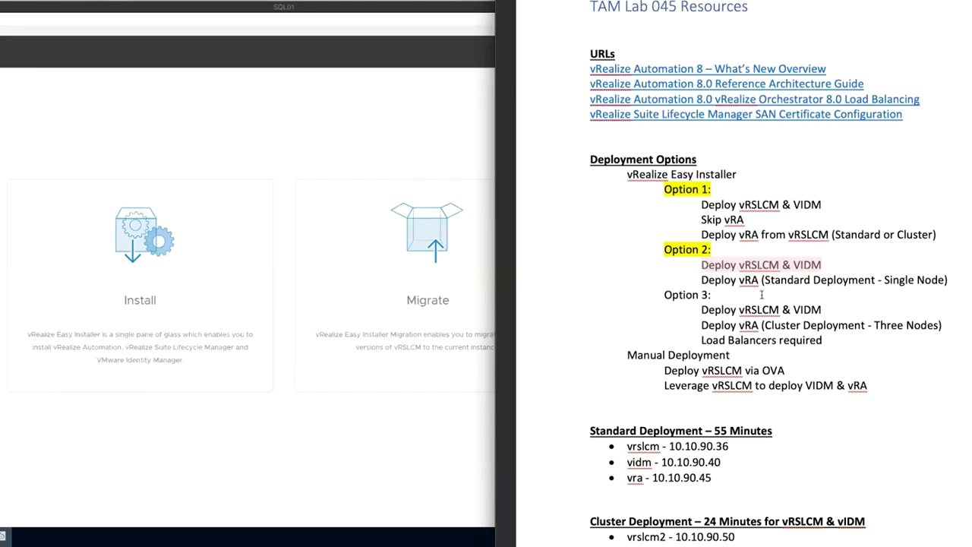
{"action": "left_click_drag", "start_coordinate": [765, 280], "coordinate": [800, 280]}
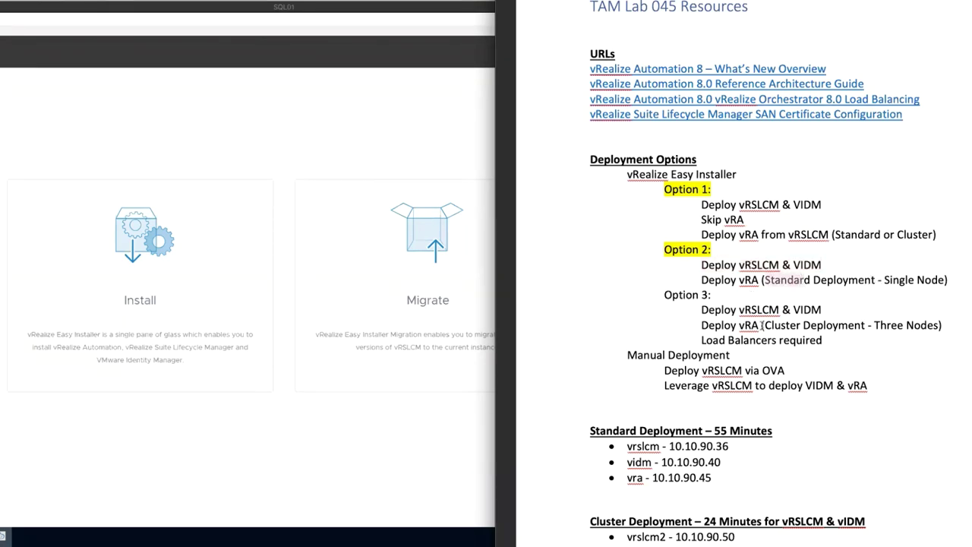
{"action": "left_click_drag", "start_coordinate": [766, 325], "coordinate": [929, 325]}
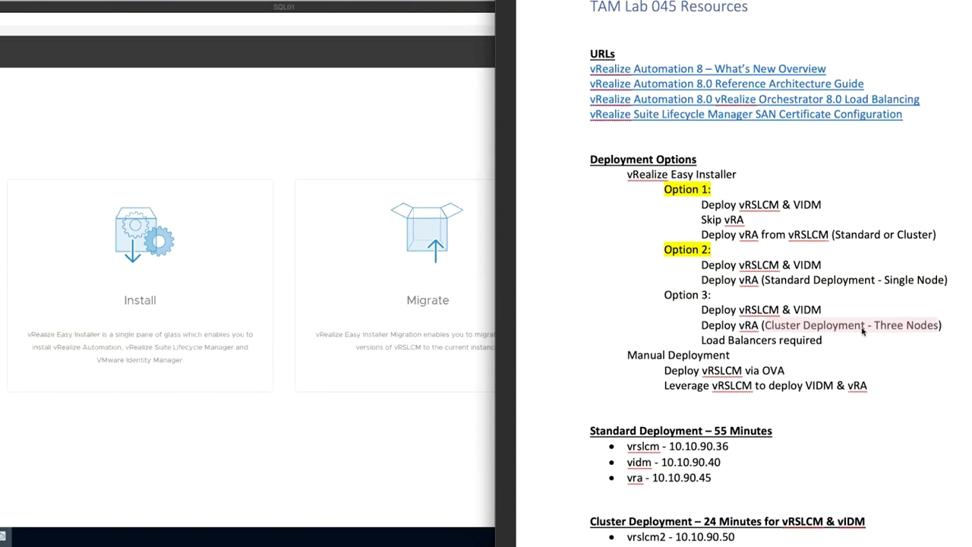
{"action": "left_click_drag", "start_coordinate": [702, 342], "coordinate": [818, 343]}
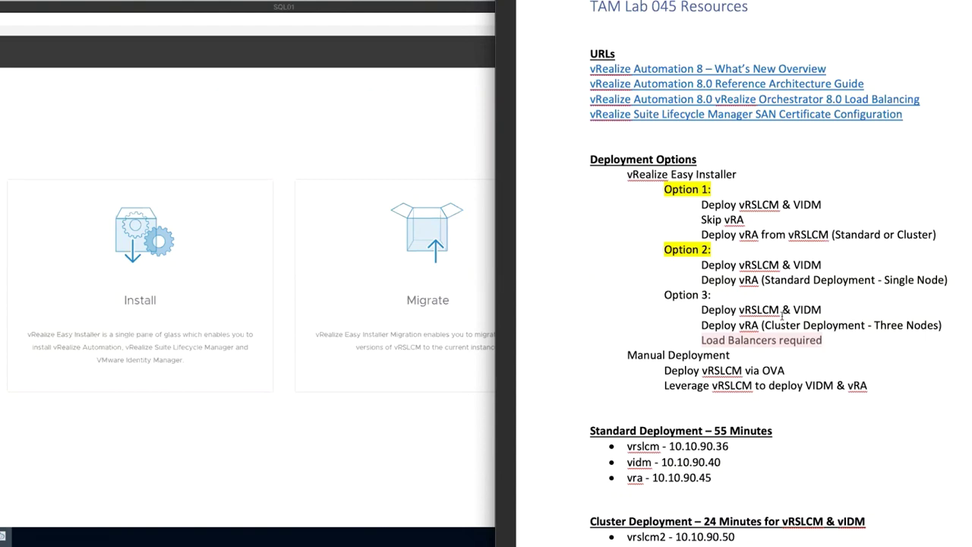
{"action": "left_click_drag", "start_coordinate": [794, 309], "coordinate": [820, 312]}
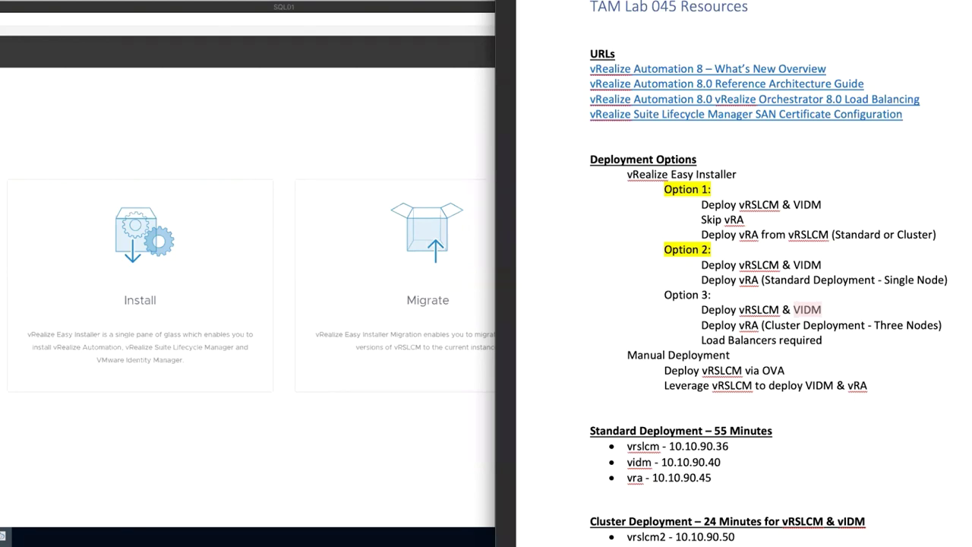
Step: Mark the VIDM and vRealize Easy Installer lines in the notes, then bring the SQL01 console forward
{"action": "left_click", "coordinate": [829, 265]}
{"action": "left_click_drag", "start_coordinate": [627, 176], "coordinate": [733, 177]}
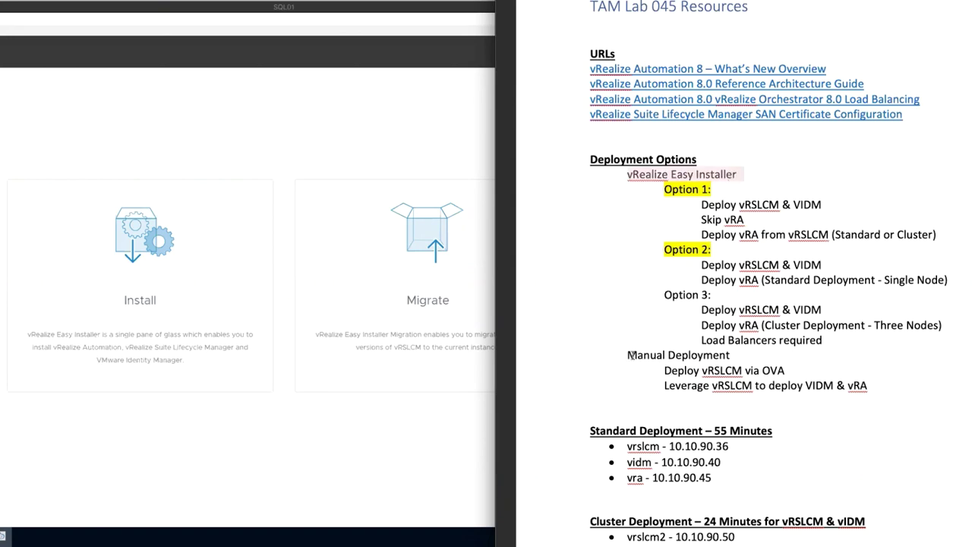
{"action": "left_click", "coordinate": [364, 169]}
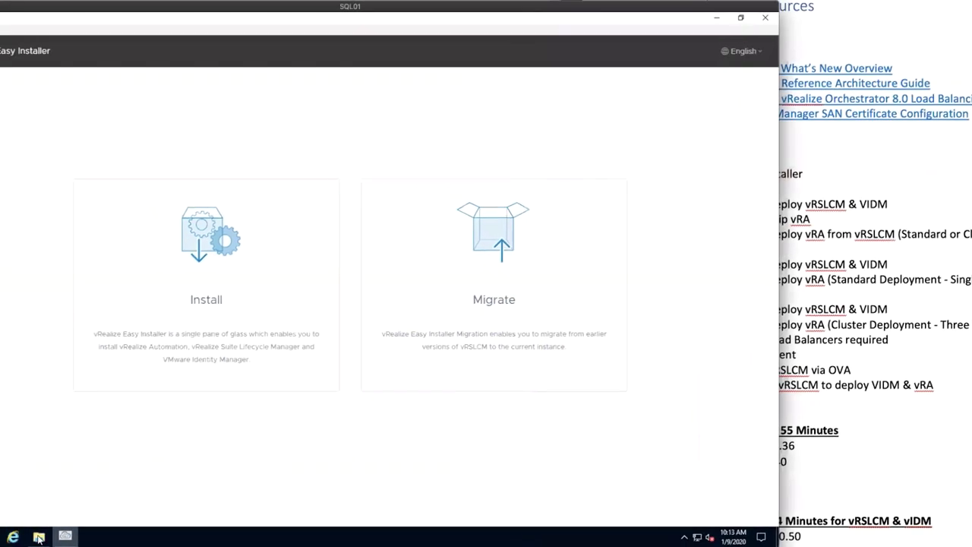
Step: Open the DVD's vrlcm folder to show the VMware-vLCM-Appliance-8.0.1.12 OVA, then return to the notes
{"action": "mouse_move", "coordinate": [145, 537]}
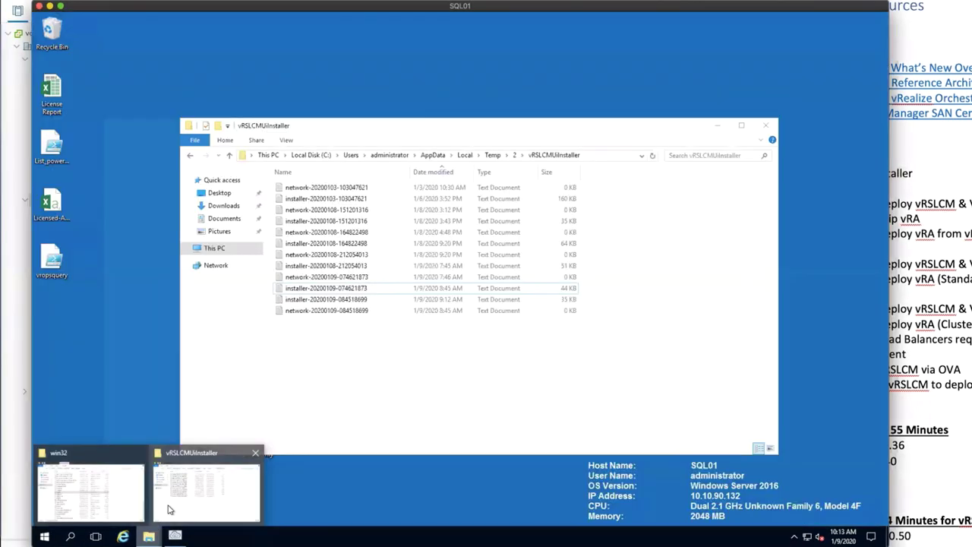
{"action": "left_click", "coordinate": [170, 510]}
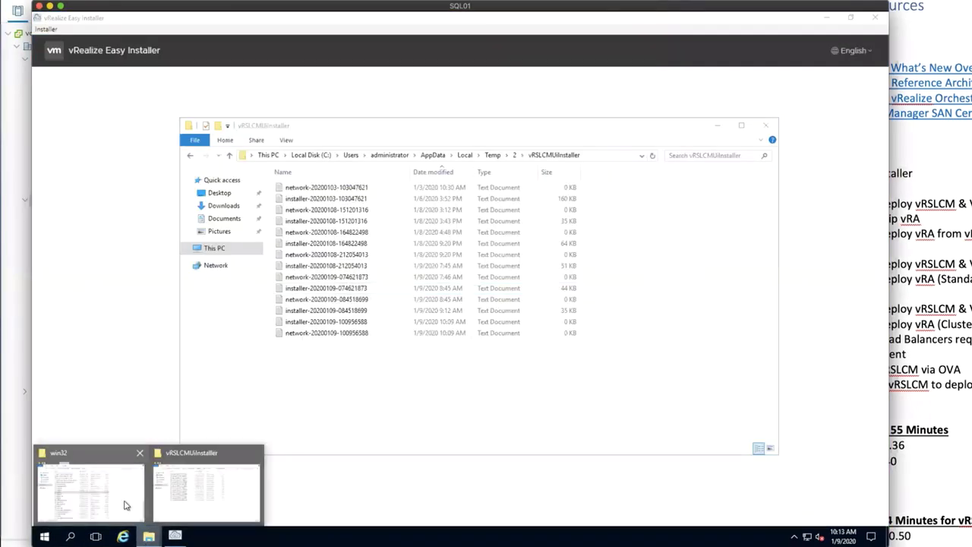
{"action": "left_click", "coordinate": [124, 505]}
{"action": "left_click", "coordinate": [256, 158]}
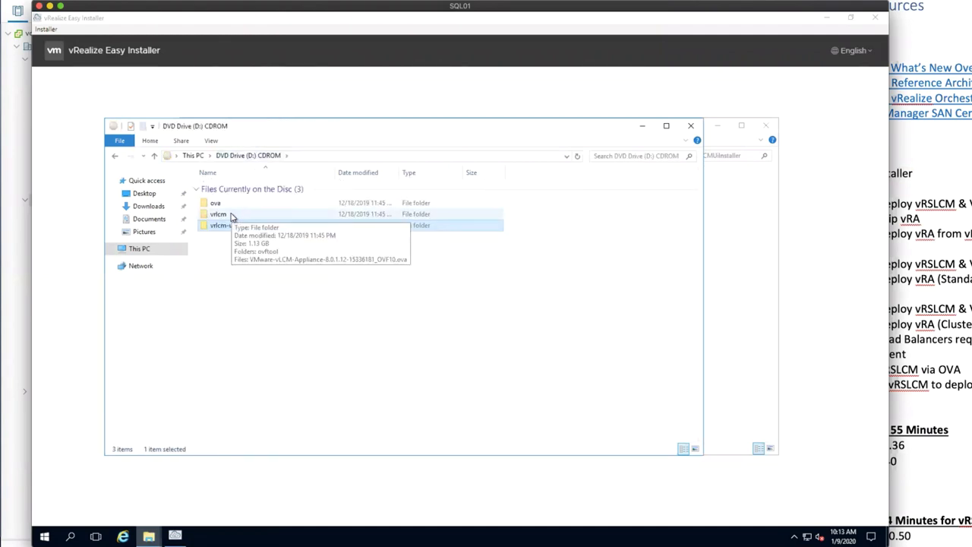
{"action": "left_click", "coordinate": [232, 216]}
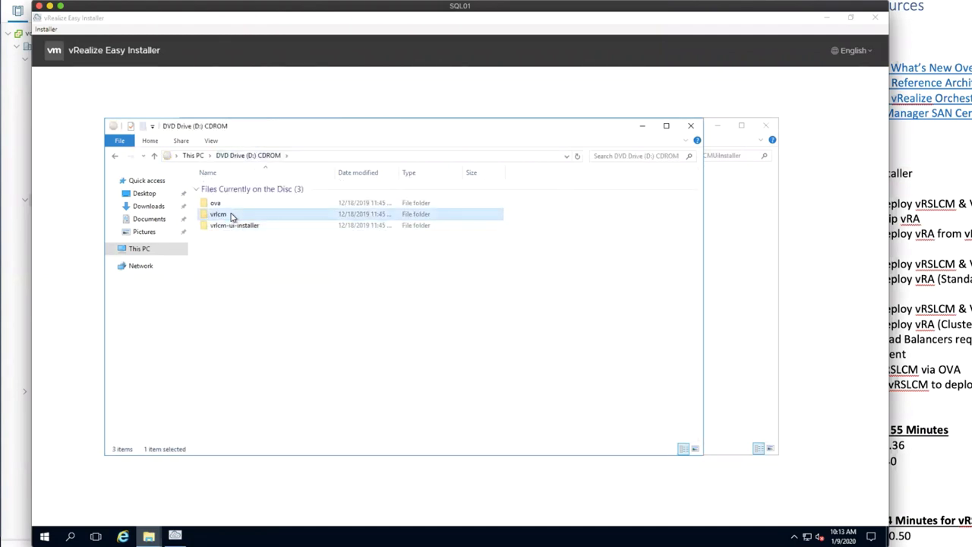
{"action": "double_click", "coordinate": [231, 216]}
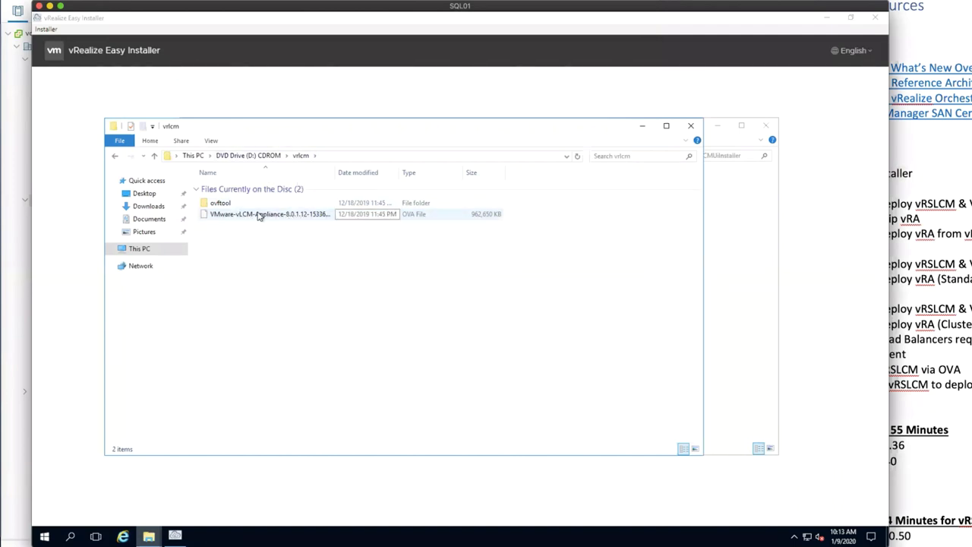
{"action": "left_click", "coordinate": [863, 379]}
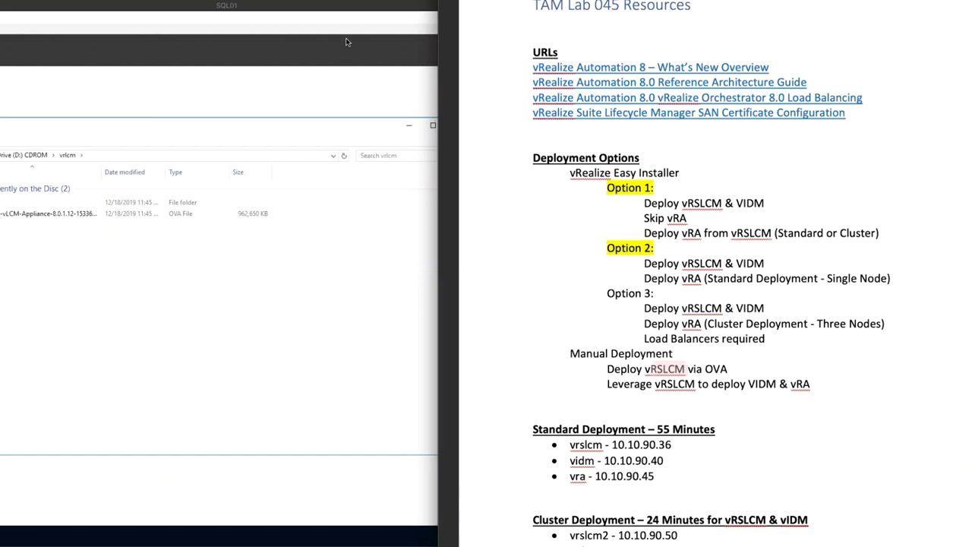
{"action": "left_click", "coordinate": [790, 289]}
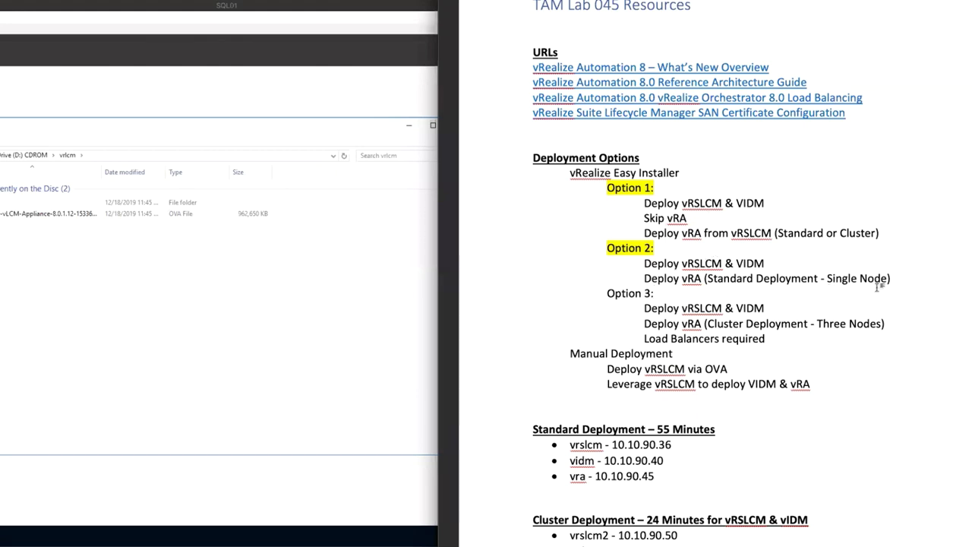
{"action": "left_click_drag", "start_coordinate": [891, 278], "coordinate": [640, 264]}
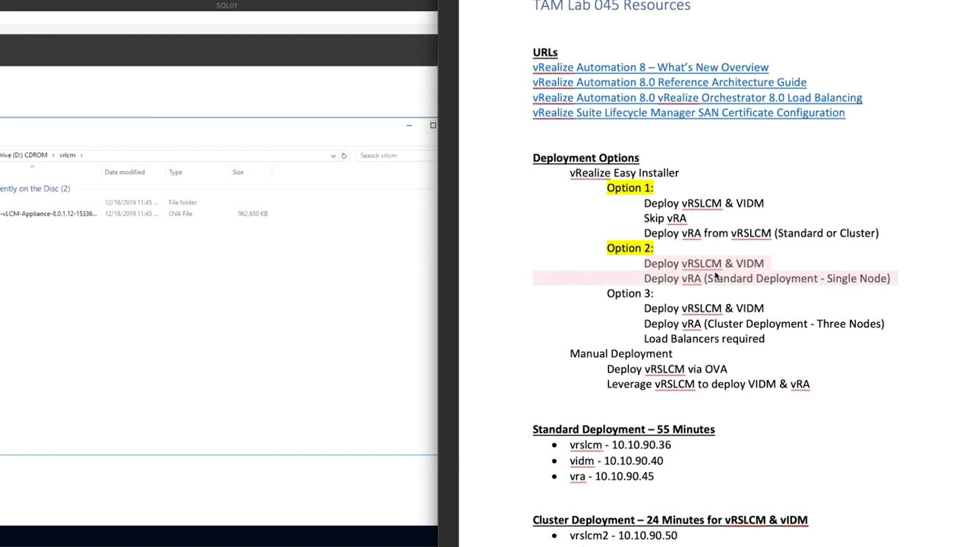
{"action": "left_click", "coordinate": [715, 429]}
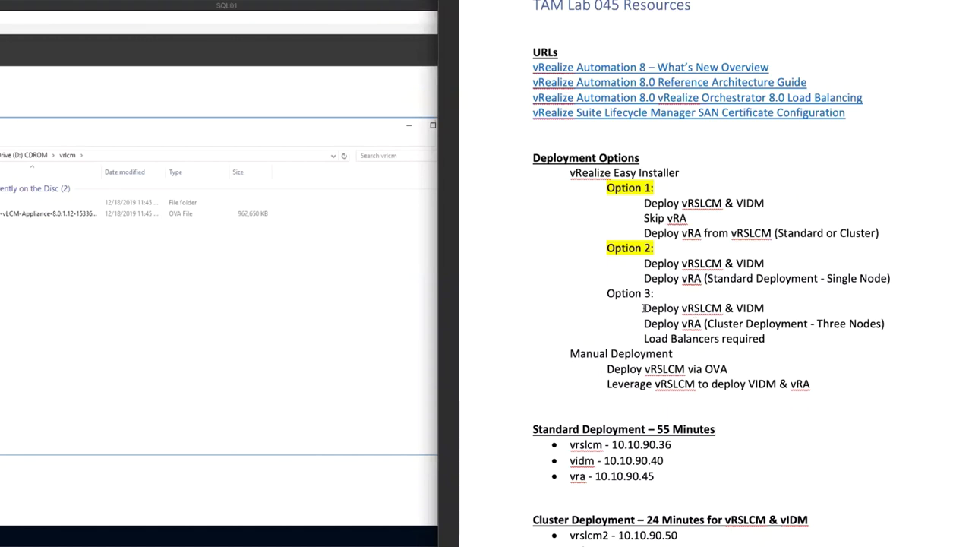
Step: Highlight the Option 1, Manual Deployment and Option 2 lines in the notes to review them
{"action": "left_click_drag", "start_coordinate": [643, 203], "coordinate": [882, 233]}
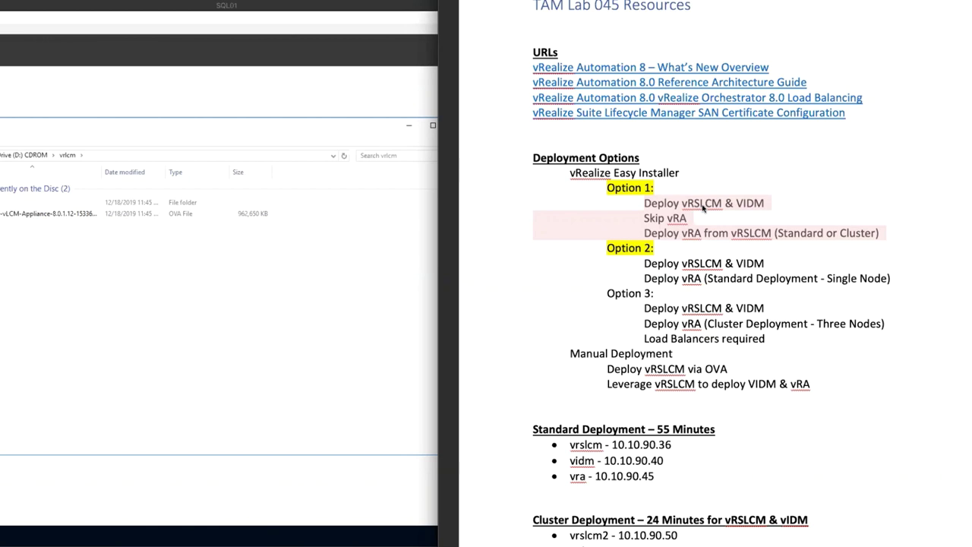
{"action": "left_click_drag", "start_coordinate": [820, 385], "coordinate": [523, 357]}
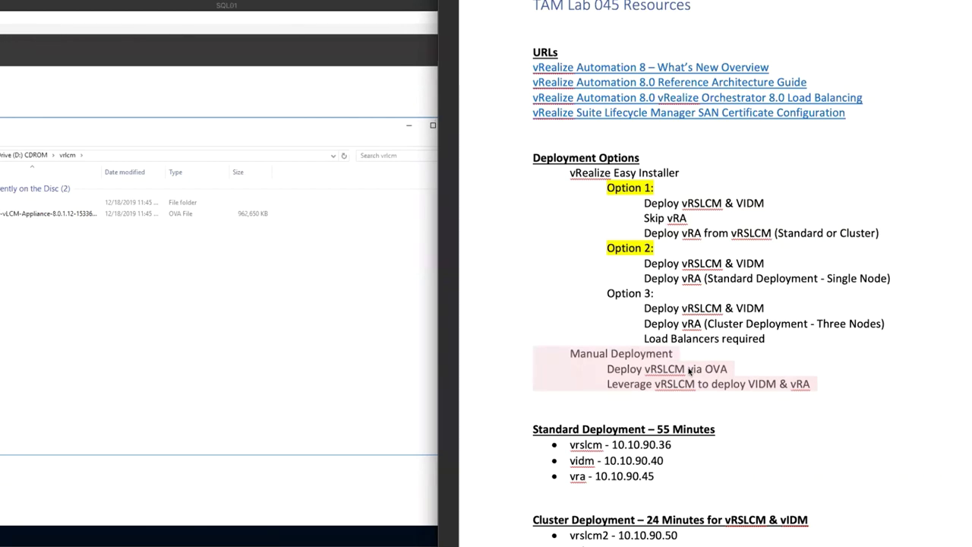
{"action": "left_click", "coordinate": [748, 385]}
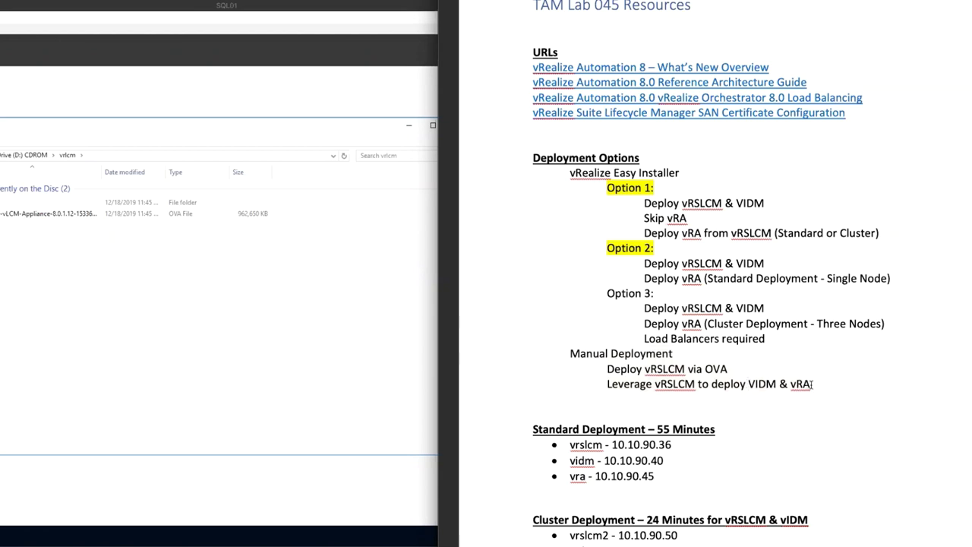
{"action": "left_click_drag", "start_coordinate": [812, 384], "coordinate": [555, 354]}
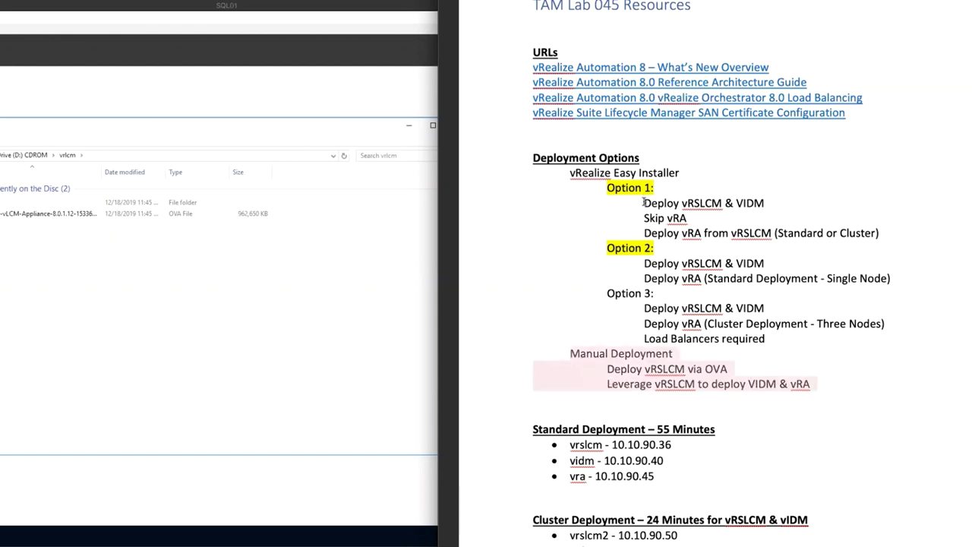
{"action": "left_click_drag", "start_coordinate": [644, 203], "coordinate": [903, 238]}
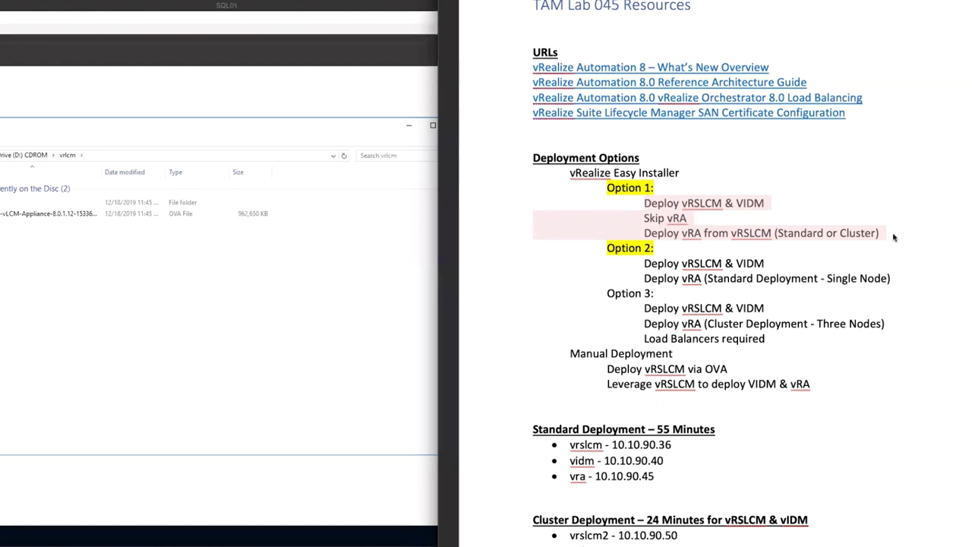
{"action": "left_click", "coordinate": [773, 270]}
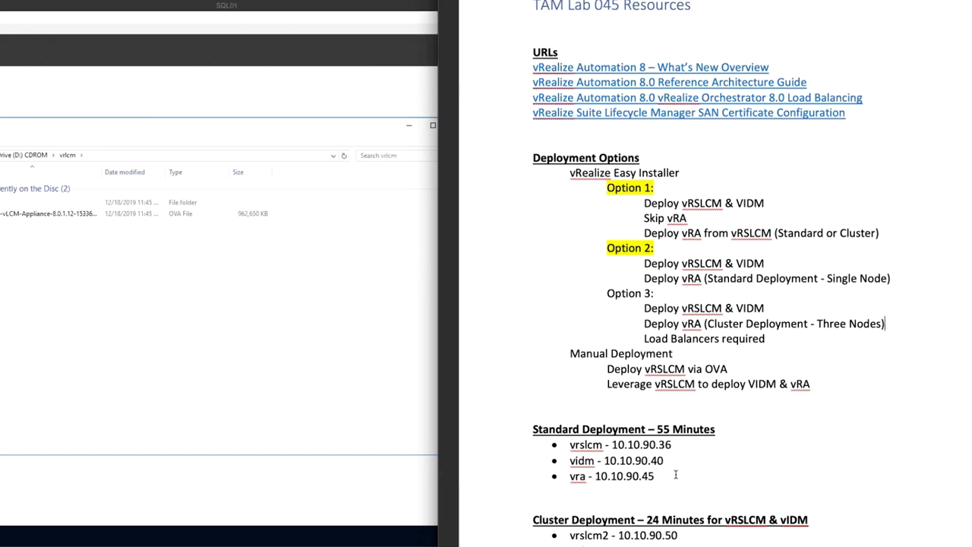
{"action": "left_click_drag", "start_coordinate": [889, 279], "coordinate": [610, 251]}
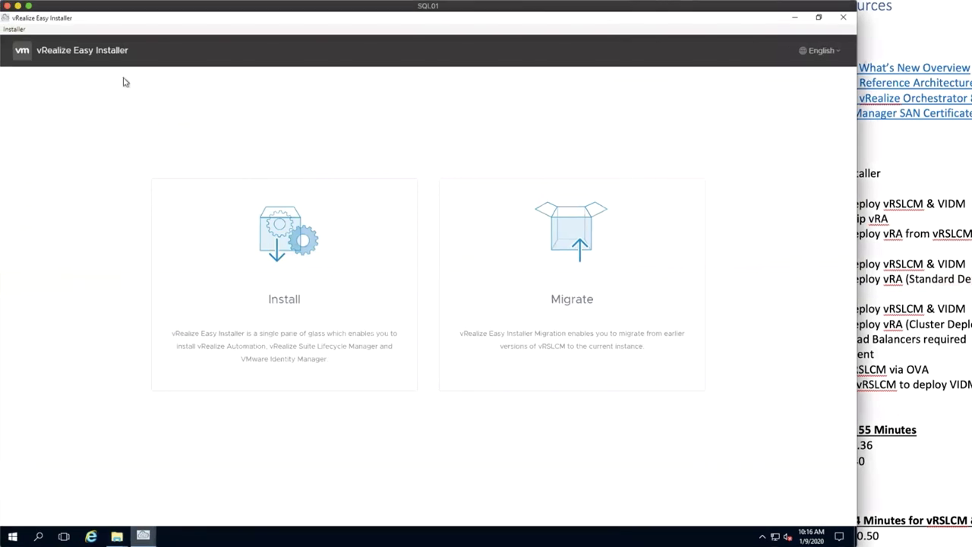
Step: Start a new install in the Easy Installer and accept the licence agreement
{"action": "left_click", "coordinate": [276, 236]}
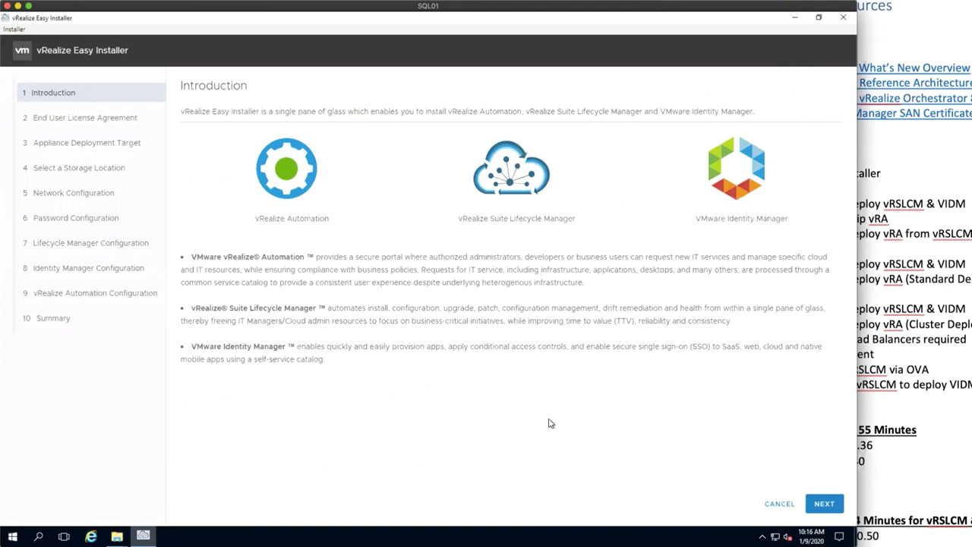
{"action": "left_click", "coordinate": [825, 504]}
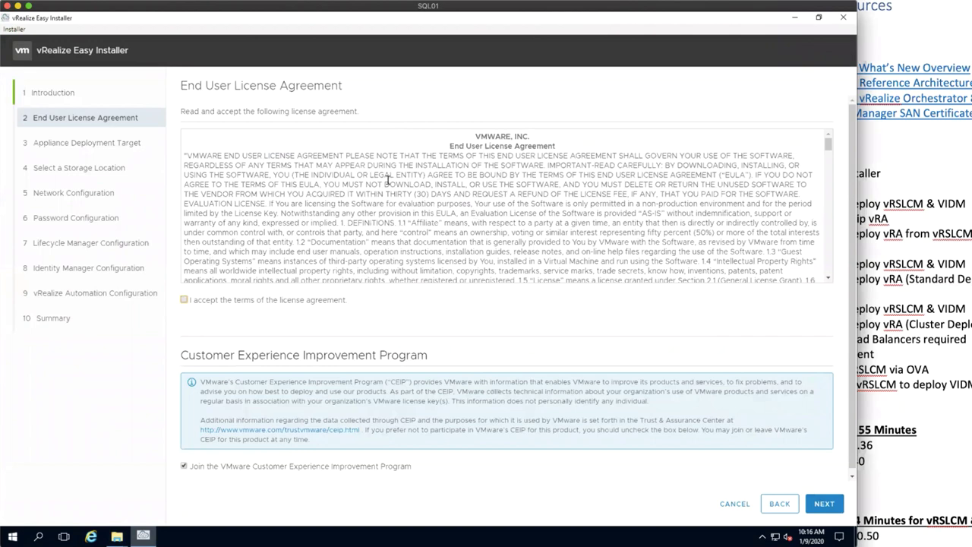
{"action": "left_click", "coordinate": [184, 299]}
{"action": "left_click", "coordinate": [825, 504]}
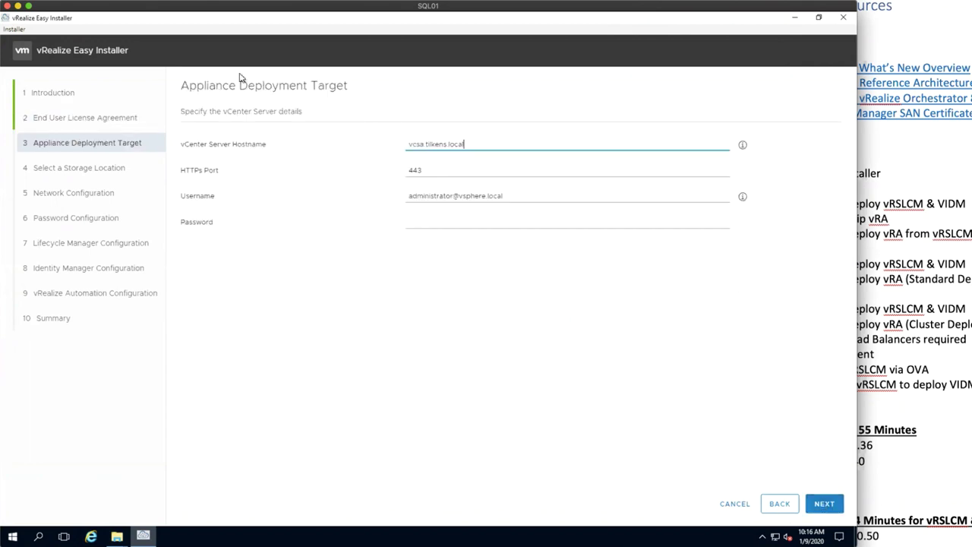
Step: Enter the vCenter password, submit the connection and accept the vcsa.tilkens.local certificate
{"action": "left_click", "coordinate": [449, 222]}
{"action": "type", "text": "VMware1!"}
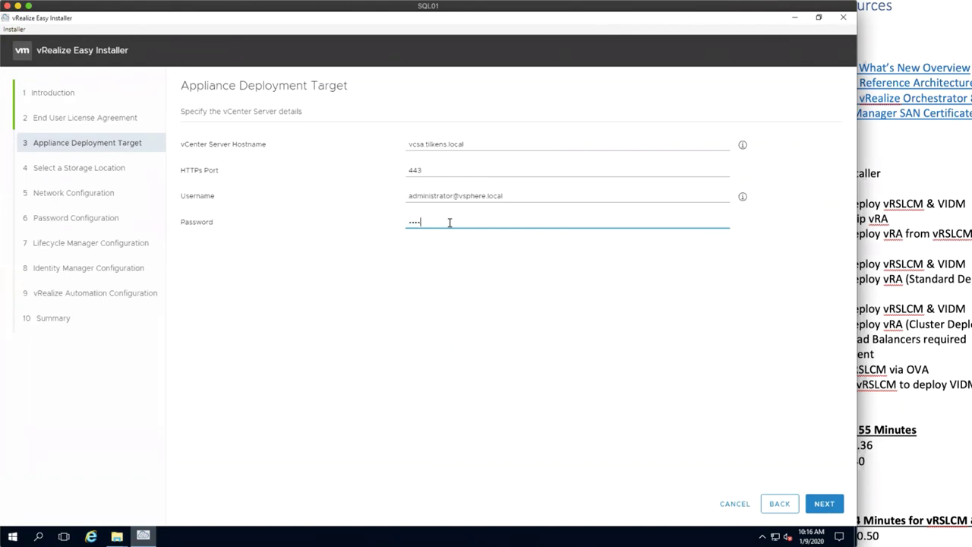
{"action": "left_click", "coordinate": [819, 504]}
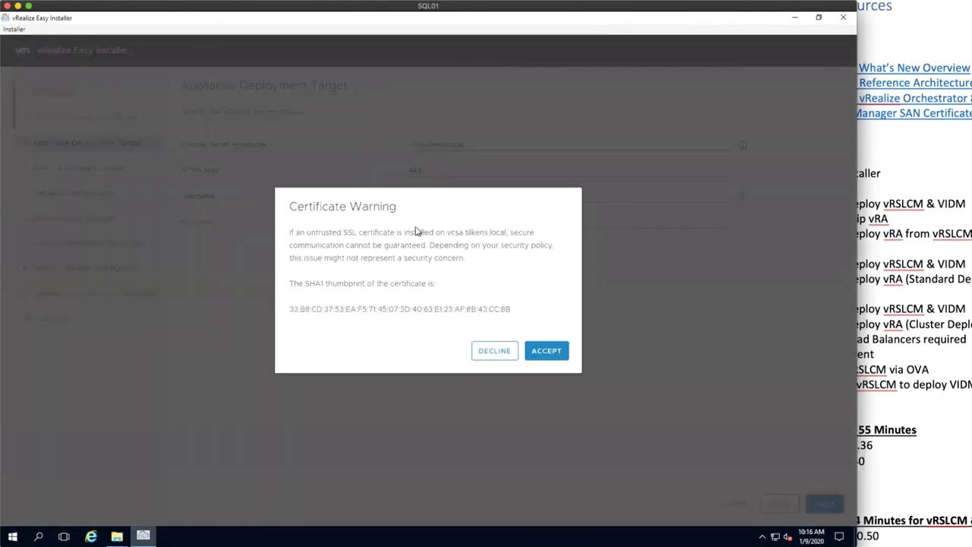
{"action": "left_click", "coordinate": [554, 351]}
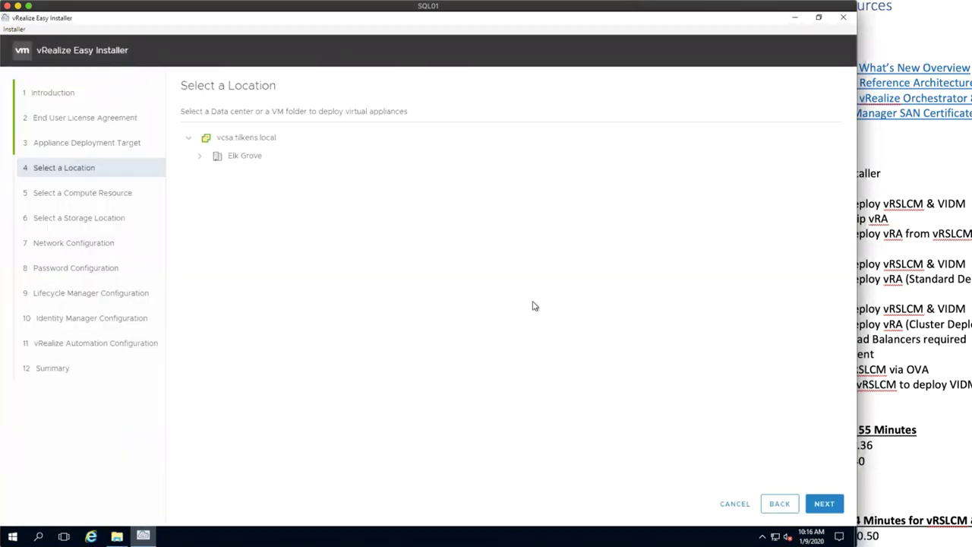
Step: Deploy to the Elk Grove vRealize folder on Prod Cluster with thin disk mode kept on
{"action": "left_click", "coordinate": [199, 156]}
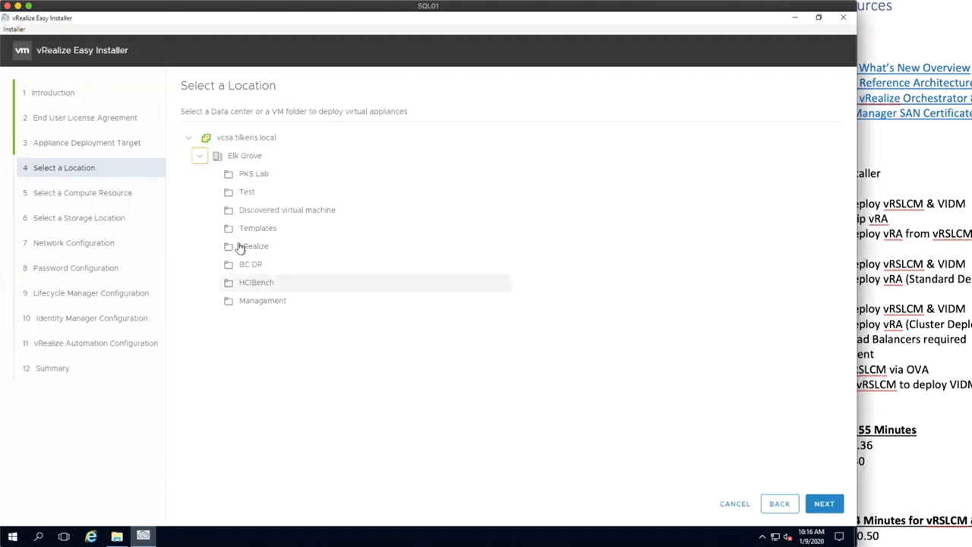
{"action": "left_click", "coordinate": [263, 248]}
{"action": "left_click", "coordinate": [826, 504]}
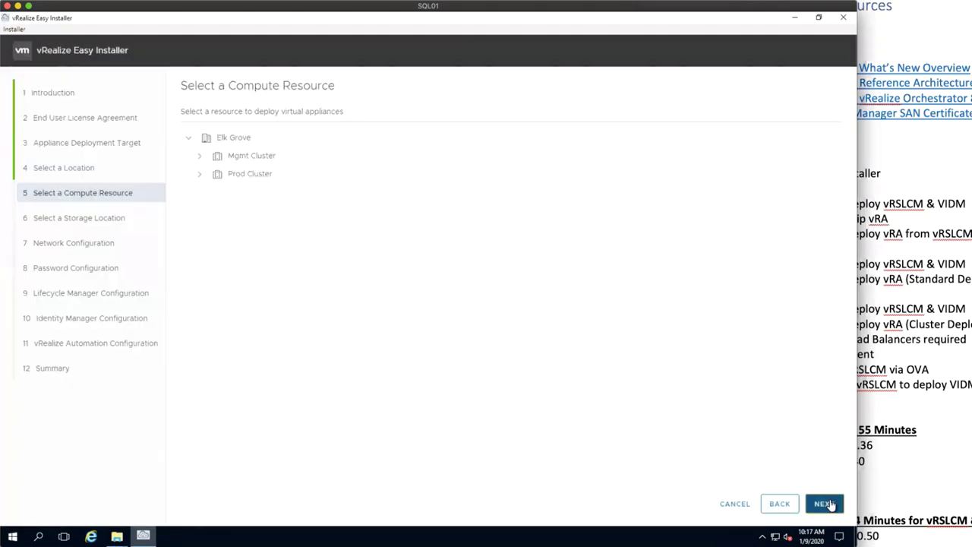
{"action": "left_click", "coordinate": [253, 181]}
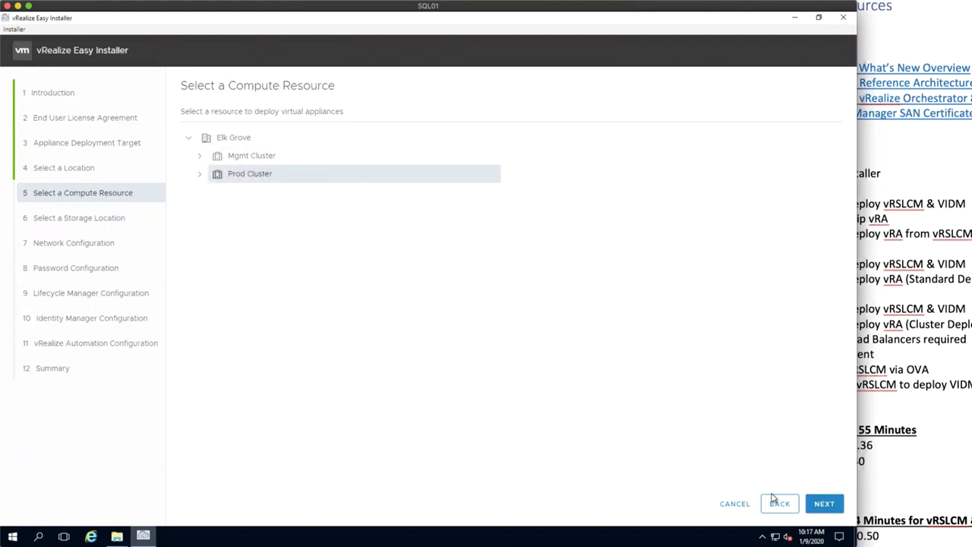
{"action": "left_click", "coordinate": [818, 507]}
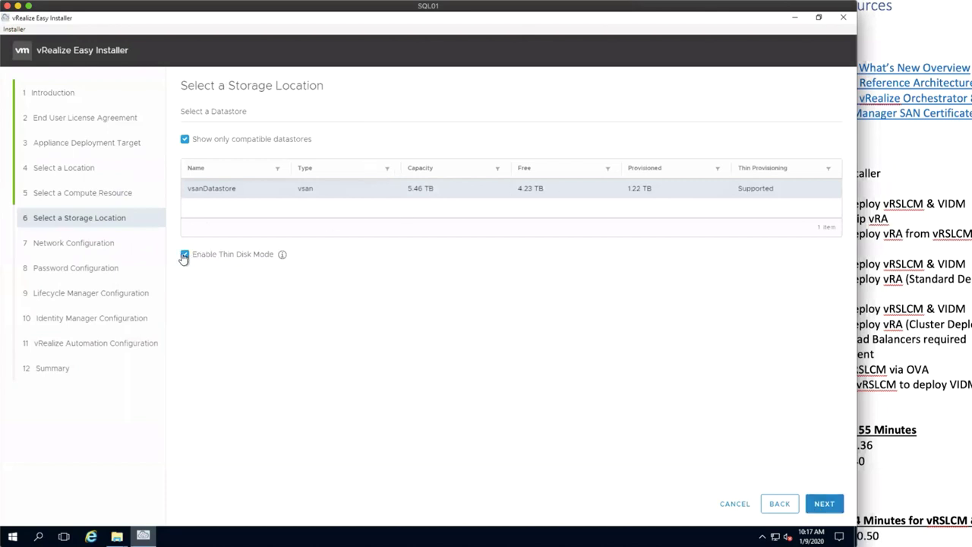
{"action": "left_click", "coordinate": [184, 255]}
{"action": "left_click", "coordinate": [184, 255]}
{"action": "left_click", "coordinate": [829, 507]}
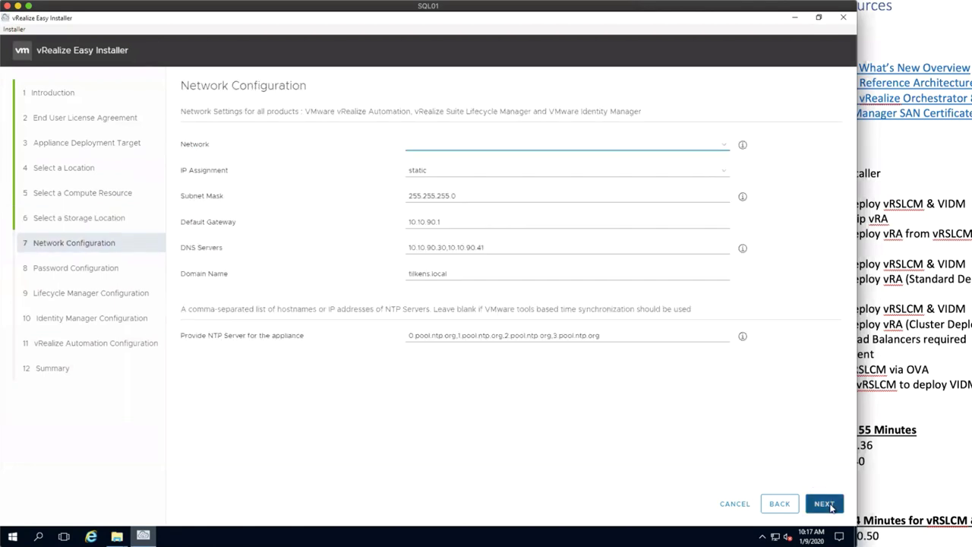
Step: Put the appliances on network pg_VLAN-001-LAN with static IP assignment and continue
{"action": "left_click", "coordinate": [466, 145]}
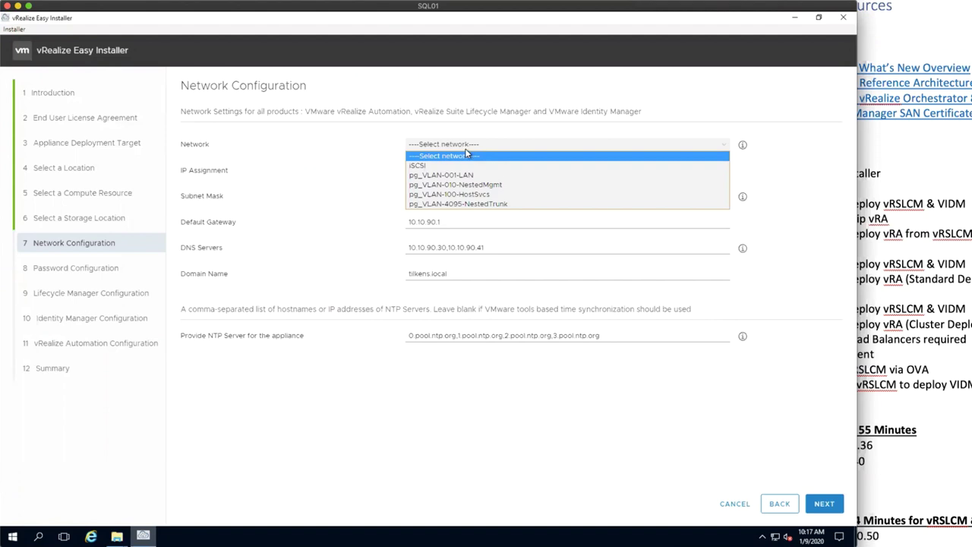
{"action": "left_click", "coordinate": [464, 175]}
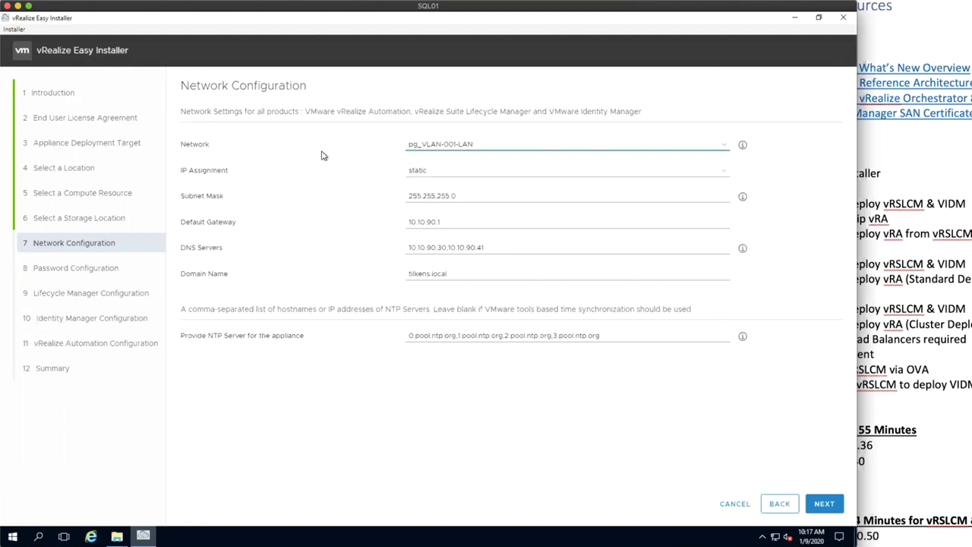
{"action": "left_click", "coordinate": [438, 176]}
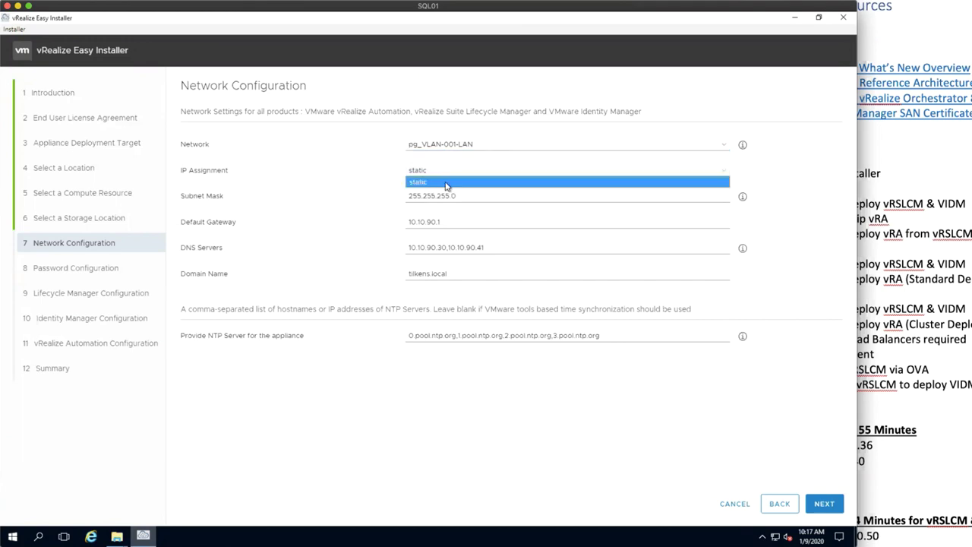
{"action": "left_click", "coordinate": [447, 183]}
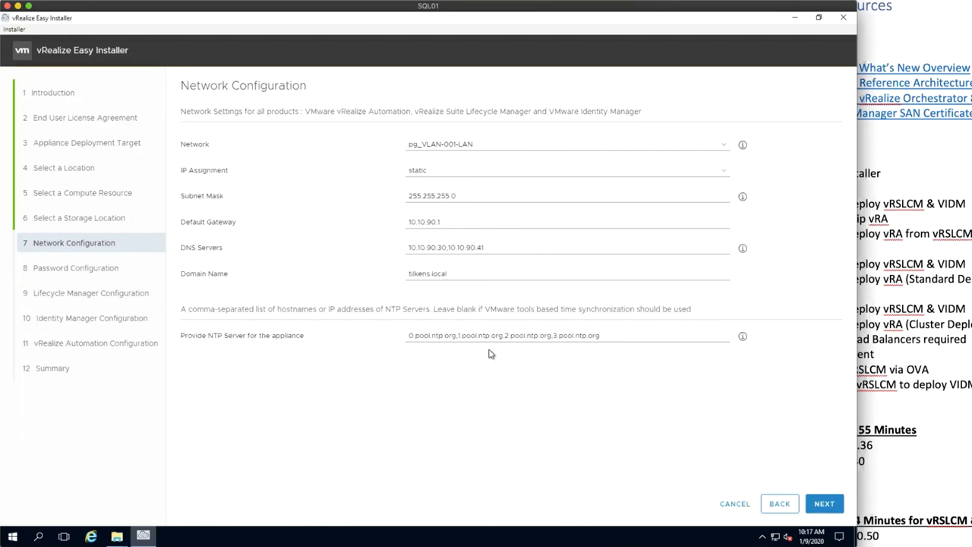
{"action": "left_click", "coordinate": [824, 503]}
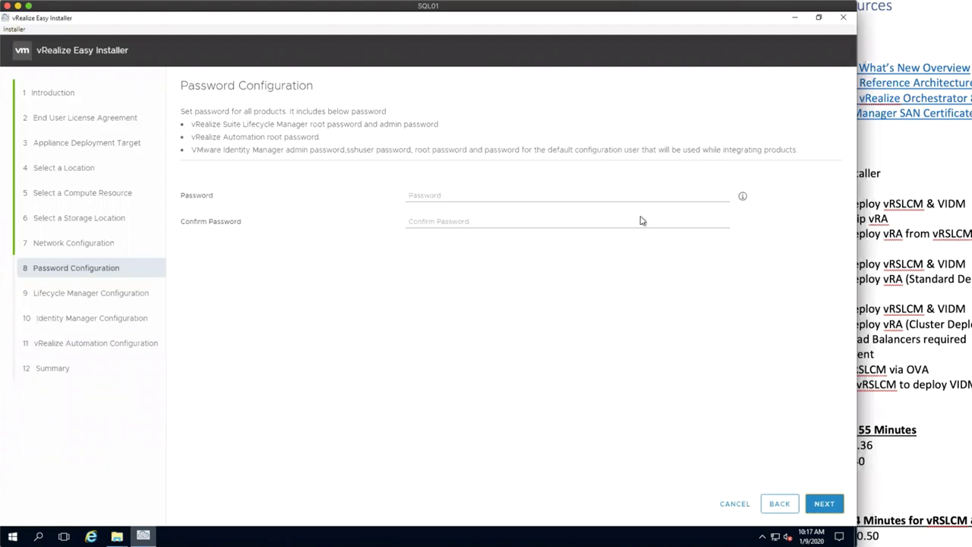
Step: Enter the shared product password in both Password and Confirm Password, then continue
{"action": "left_click", "coordinate": [913, 298]}
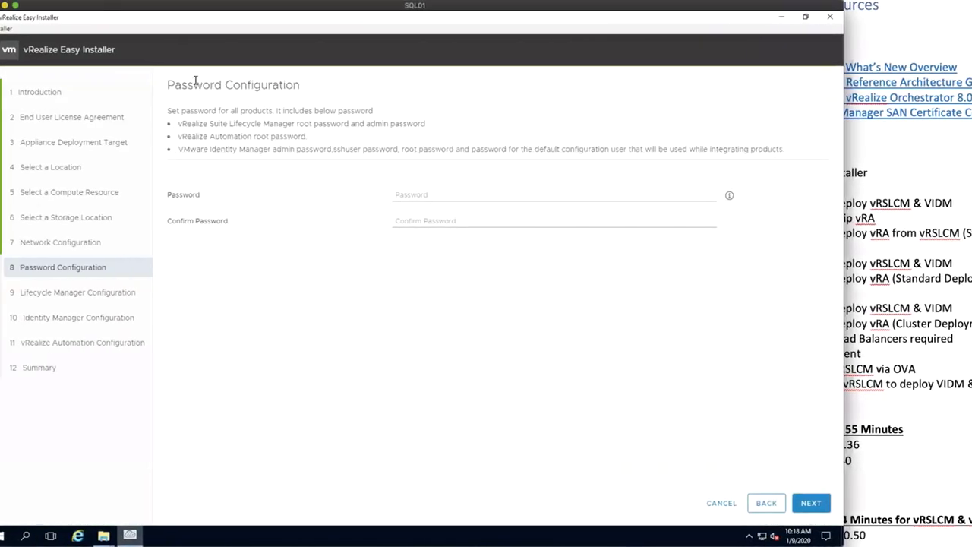
{"action": "left_click", "coordinate": [455, 196]}
{"action": "type", "text": "********"}
{"action": "key", "text": "Tab"}
{"action": "type", "text": "*******"}
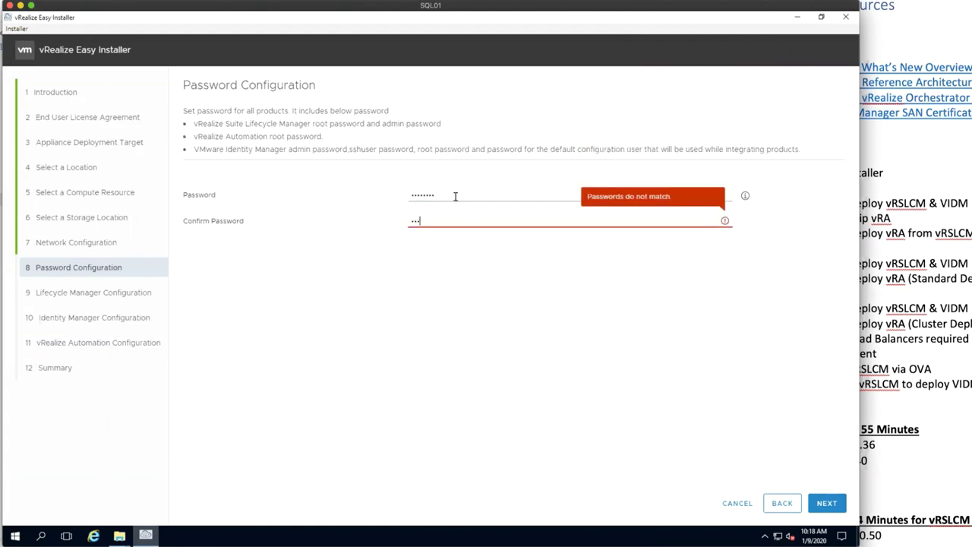
{"action": "type", "text": "*"}
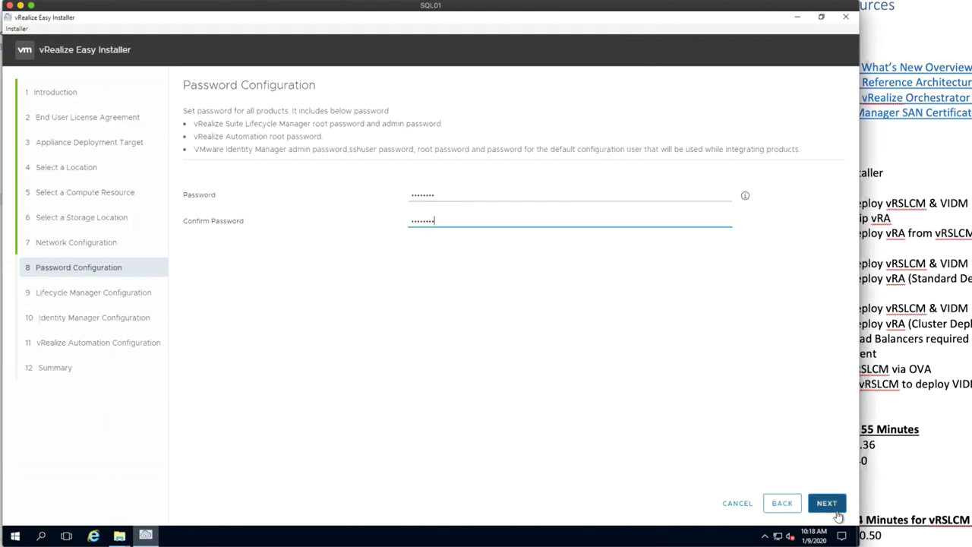
{"action": "left_click", "coordinate": [826, 504]}
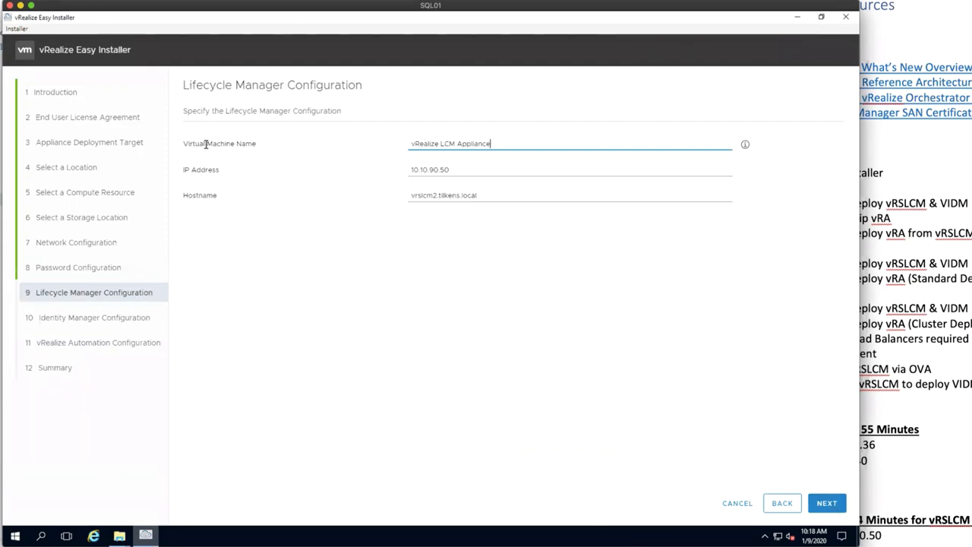
Step: Replace the Lifecycle Manager VM name with vrslcm and bring vSphere Client forward
{"action": "left_click_drag", "start_coordinate": [495, 144], "coordinate": [392, 147]}
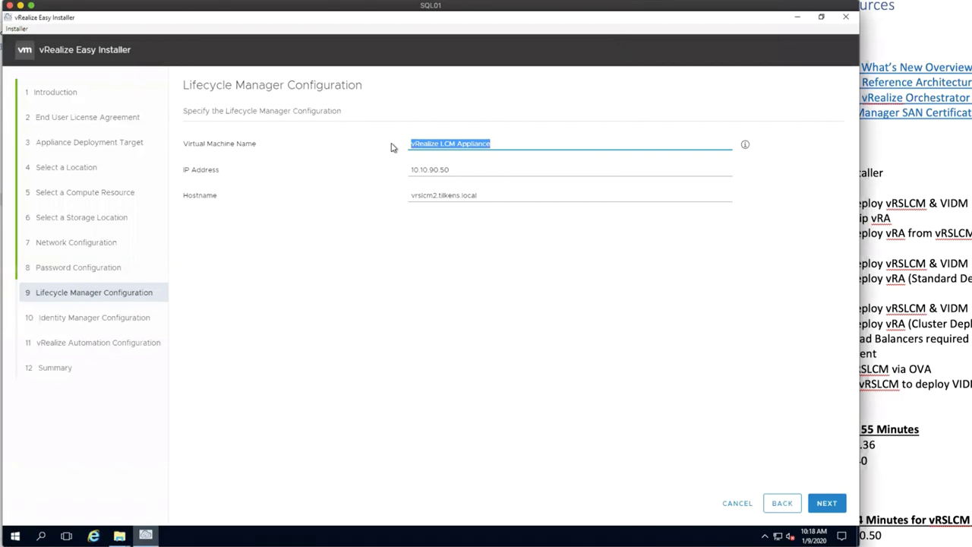
{"action": "type", "text": "vrslcm"}
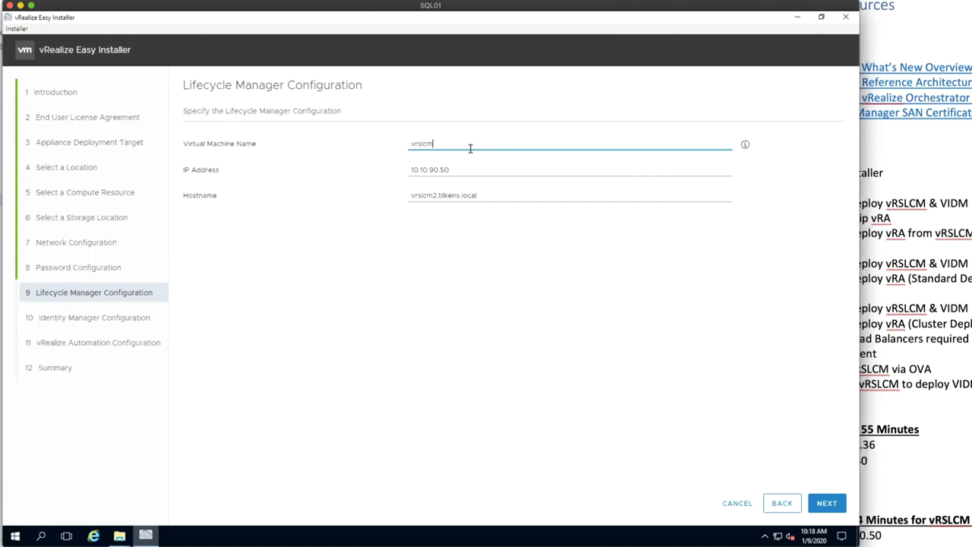
{"action": "left_click", "coordinate": [849, 454]}
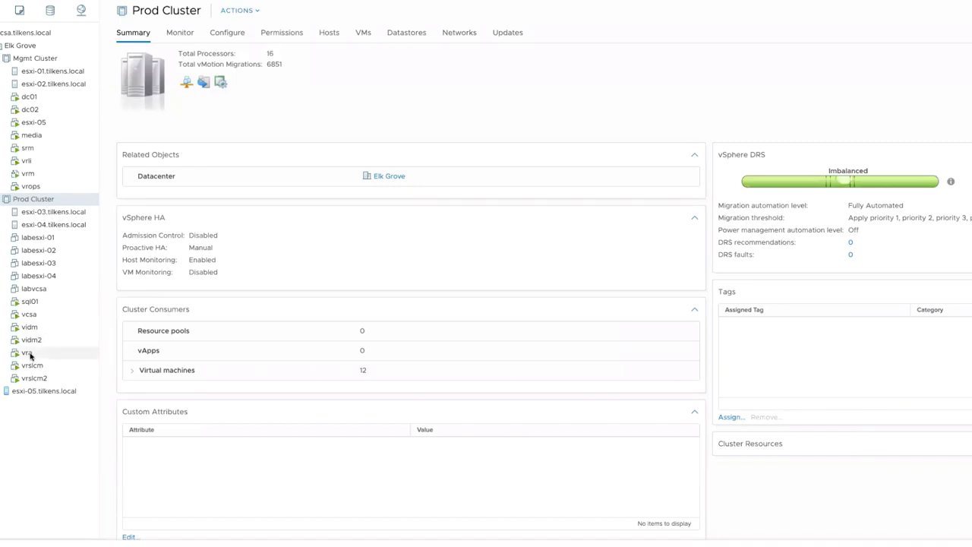
Step: Check the Standard Deployment addresses in the Word lab notes, then return to the installer
{"action": "key", "text": "super+Tab"}
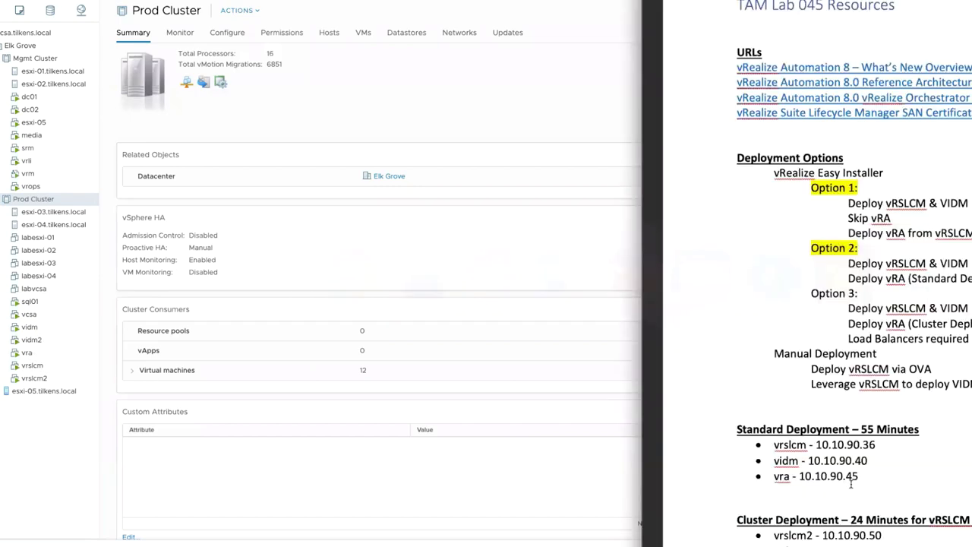
{"action": "left_click_drag", "start_coordinate": [878, 476], "coordinate": [726, 452]}
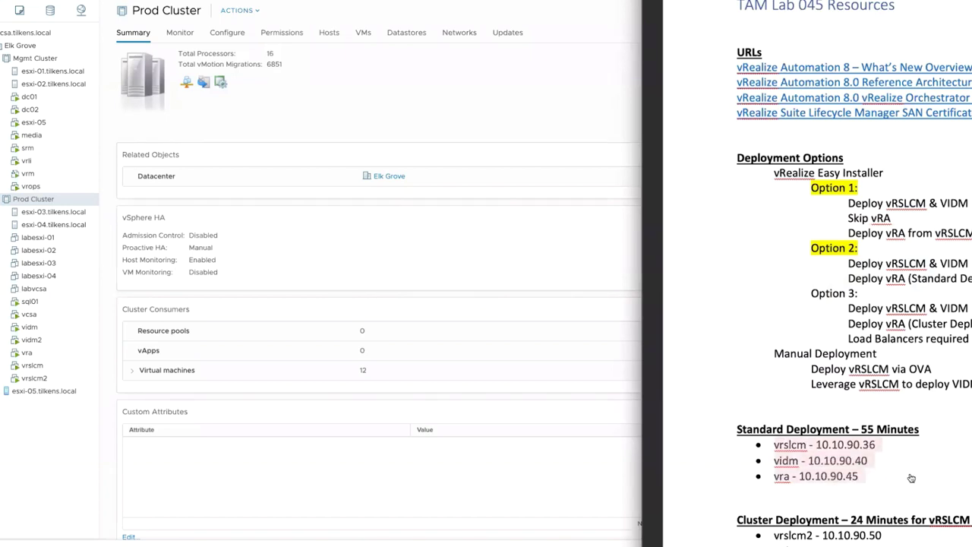
{"action": "key", "text": "super+Tab"}
{"action": "key", "text": "super+Tab"}
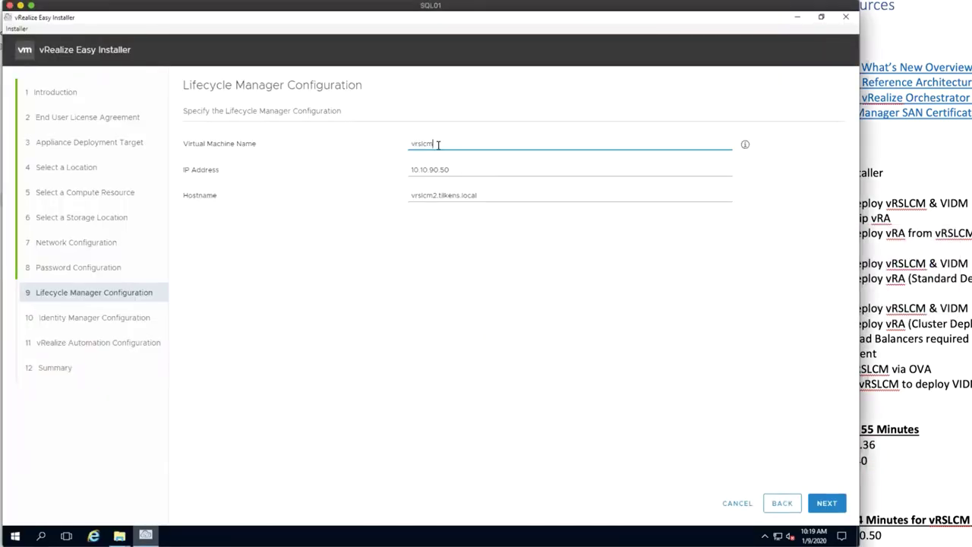
Step: Rename the Lifecycle Manager VM to vrslcm3 and check the addresses in the lab notes
{"action": "type", "text": "3"}
{"action": "left_click", "coordinate": [459, 168]}
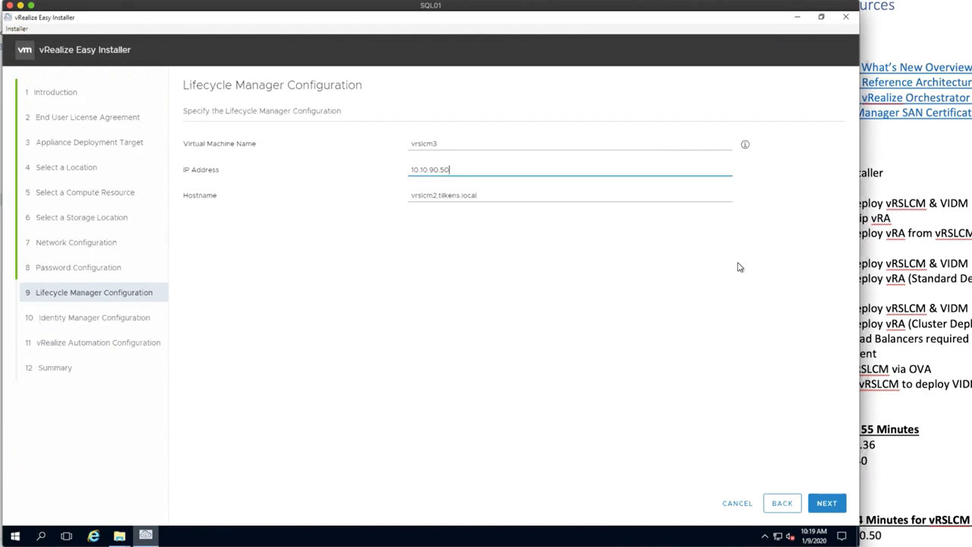
{"action": "left_click", "coordinate": [872, 468]}
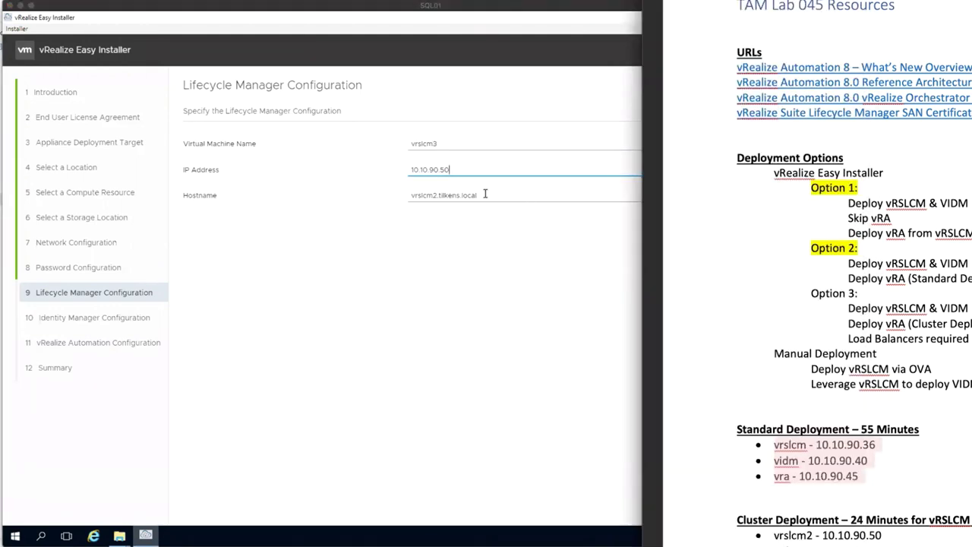
Step: Change the hostname to vrslcm3.tilkens.local and continue to Identity Manager Configuration
{"action": "left_click", "coordinate": [441, 195]}
{"action": "left_click", "coordinate": [434, 195]}
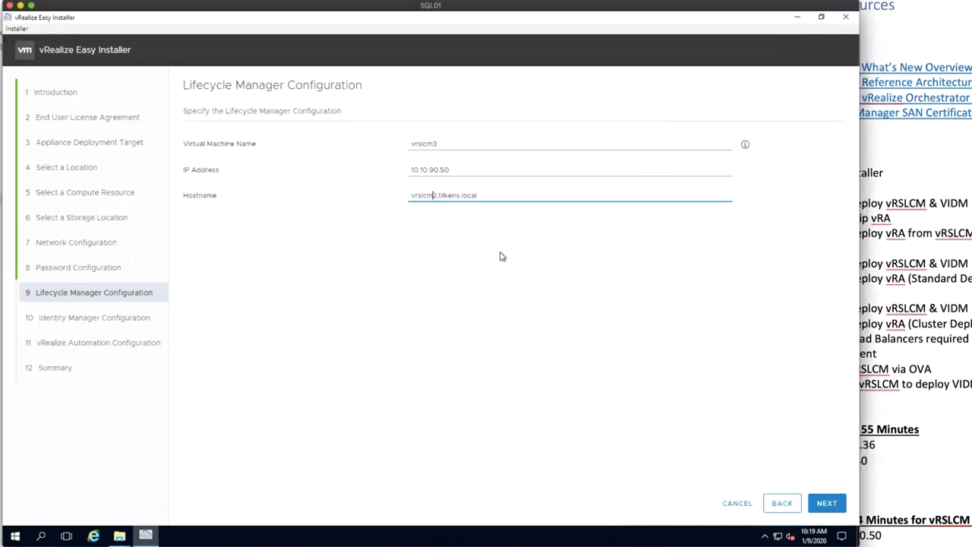
{"action": "key", "text": "BackSpace"}
{"action": "type", "text": "3"}
{"action": "left_click", "coordinate": [831, 504]}
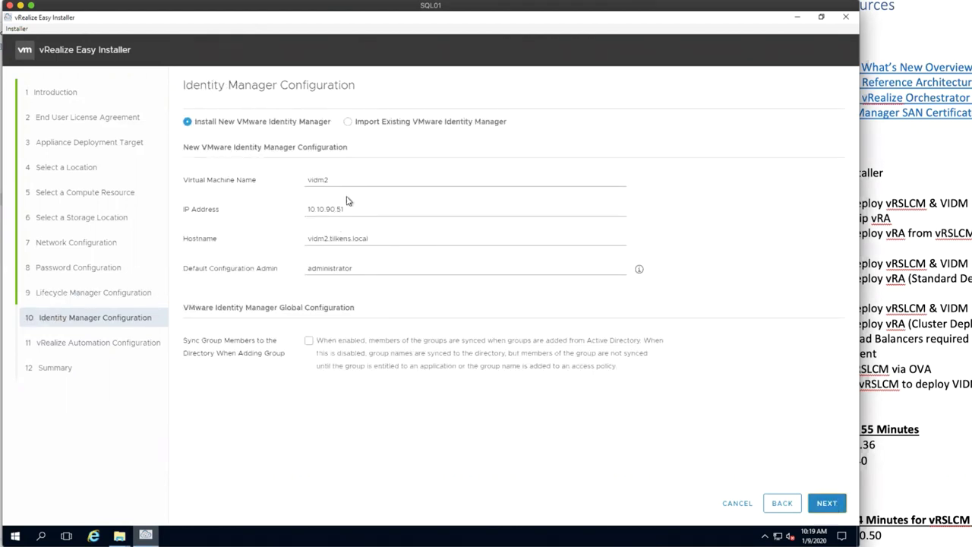
Step: Rename the Identity Manager VM to vidm3 with hostname vidm3.tilkens.local
{"action": "left_click", "coordinate": [341, 180]}
{"action": "key", "text": "BackSpace"}
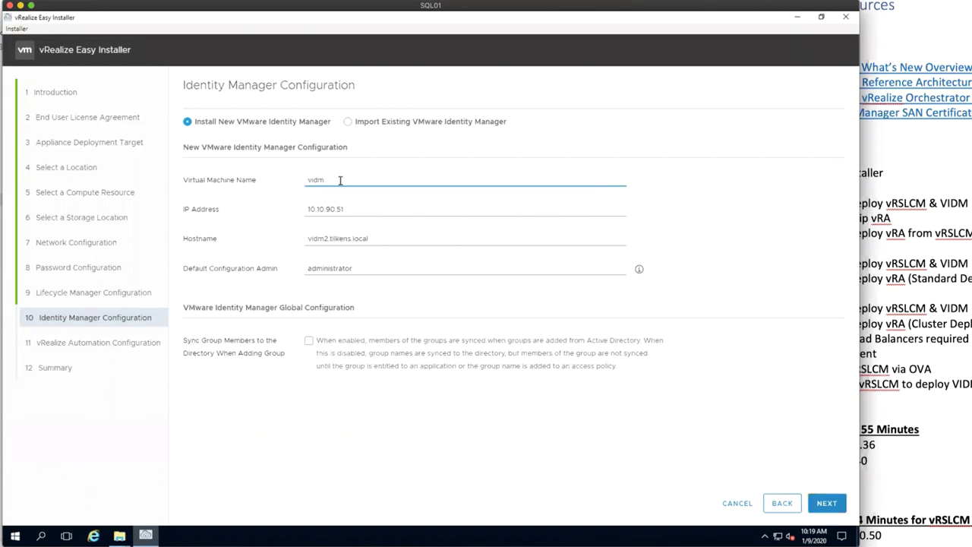
{"action": "type", "text": "3"}
{"action": "left_click", "coordinate": [325, 240]}
{"action": "key", "text": "BackSpace"}
{"action": "type", "text": "3"}
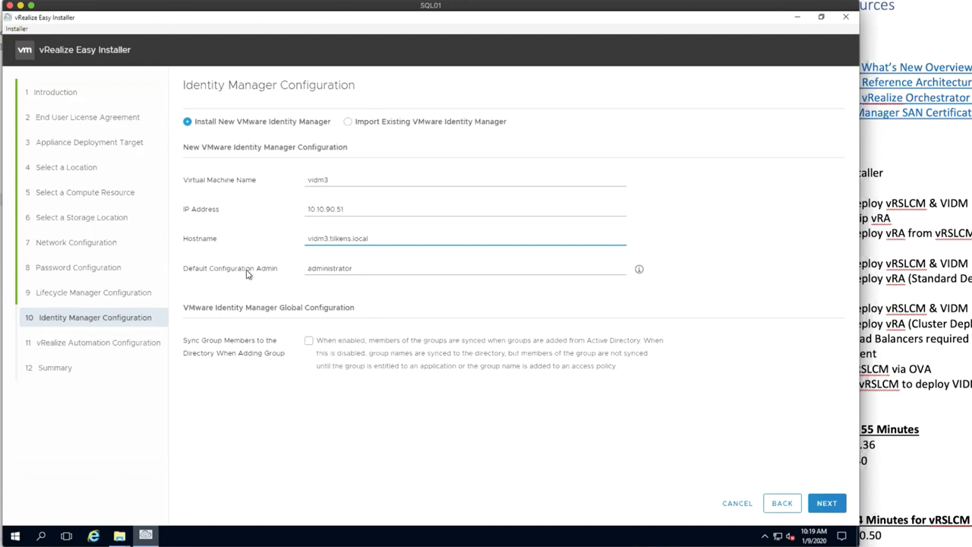
Step: Enable Sync Group Members and continue to vRealize Automation Configuration
{"action": "left_click", "coordinate": [355, 268]}
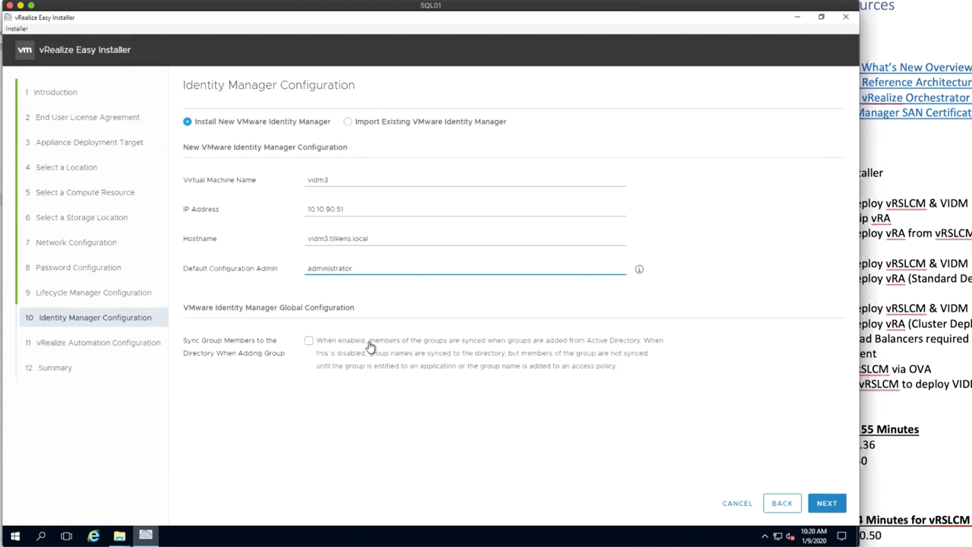
{"action": "left_click", "coordinate": [309, 344]}
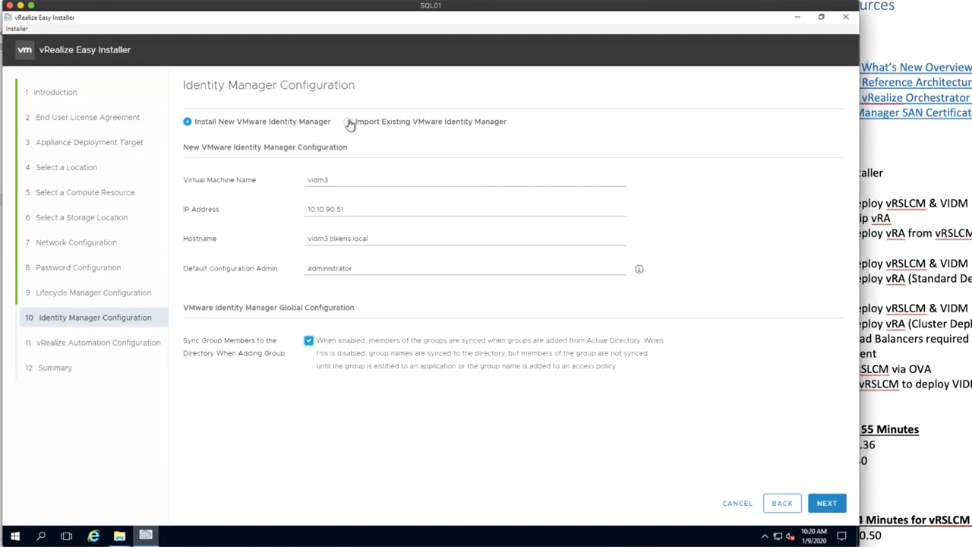
{"action": "left_click", "coordinate": [827, 503]}
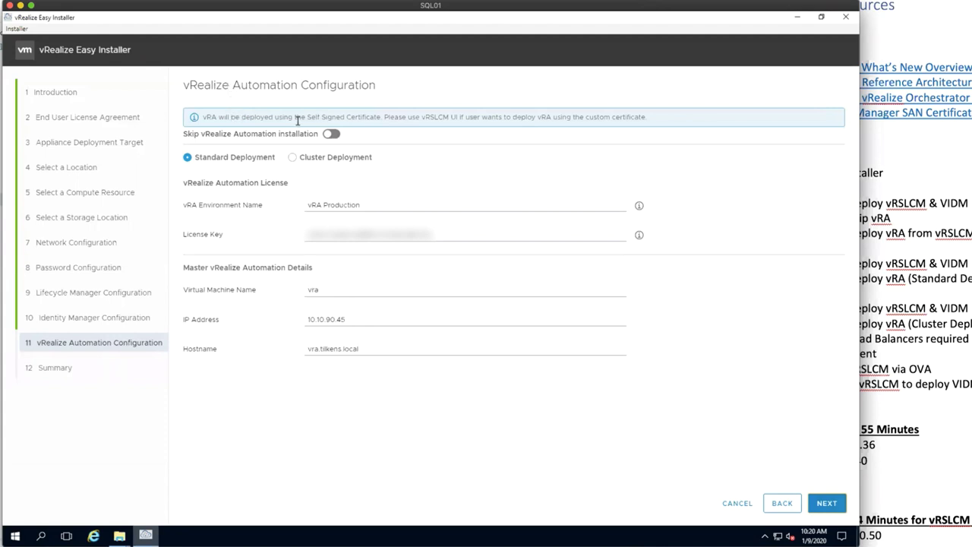
Step: Rename the master vRA node to vra3 with hostname vra3.tilkens.local
{"action": "left_click", "coordinate": [365, 204]}
{"action": "left_click_drag", "start_coordinate": [381, 204], "coordinate": [296, 207]}
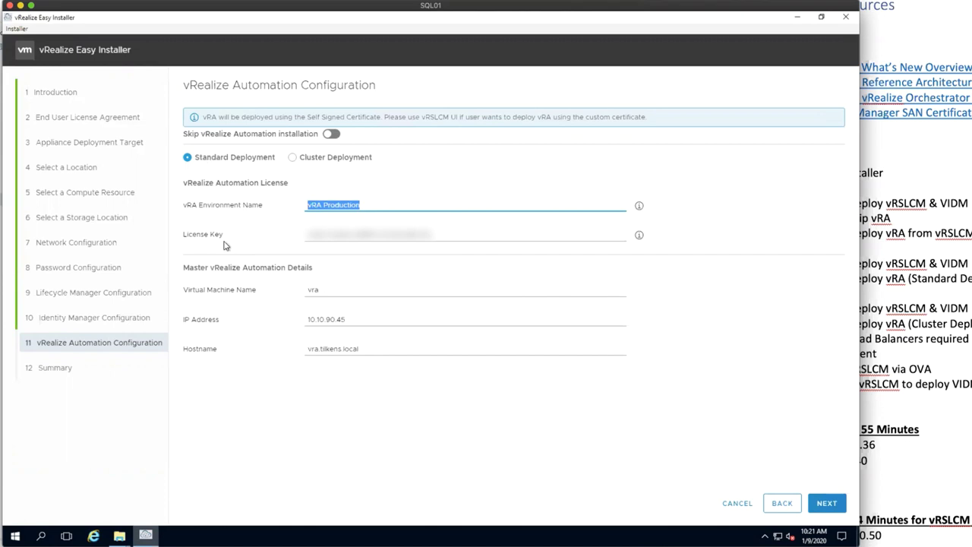
{"action": "left_click", "coordinate": [332, 288]}
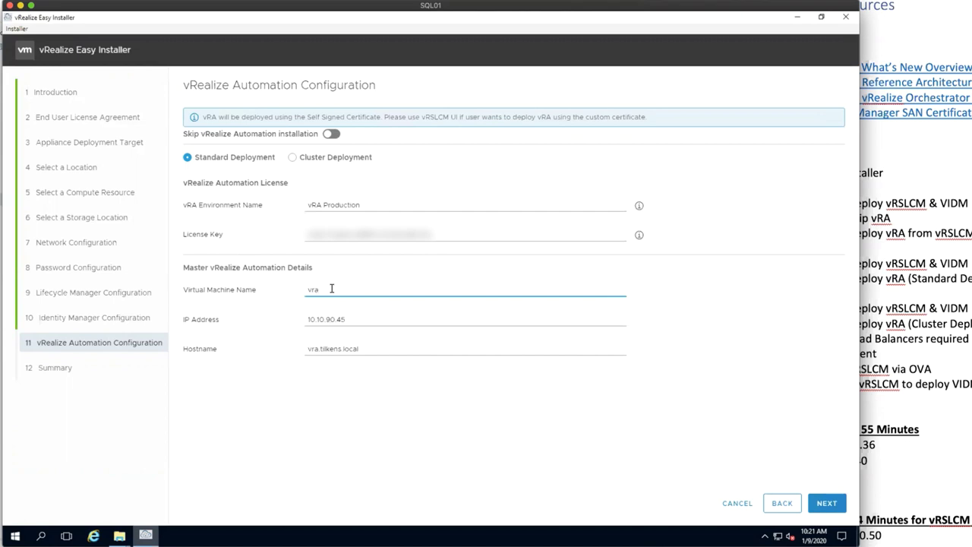
{"action": "type", "text": "3"}
{"action": "left_click", "coordinate": [318, 349]}
{"action": "type", "text": "3"}
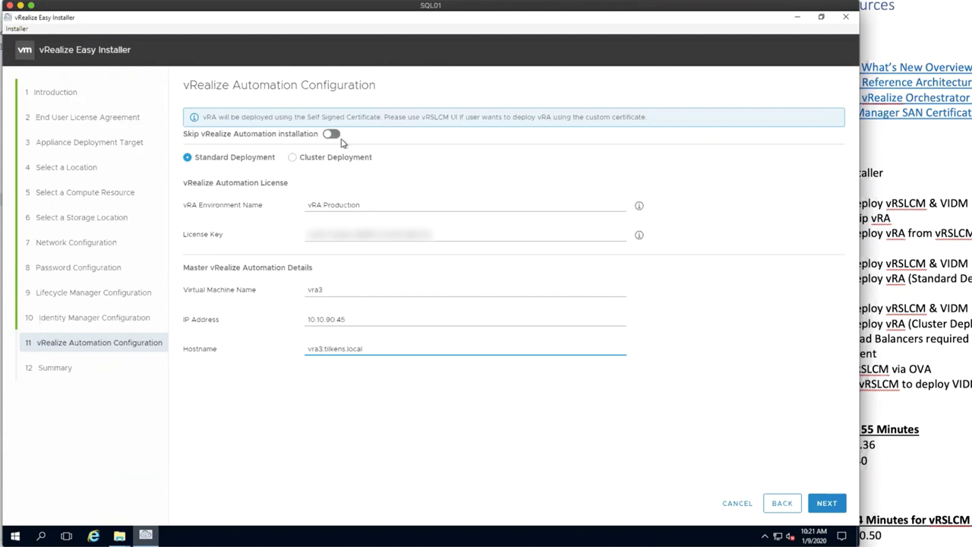
Step: Review the Option 2 deployment lines in the lab notes and choose Cluster Deployment
{"action": "left_click", "coordinate": [956, 338]}
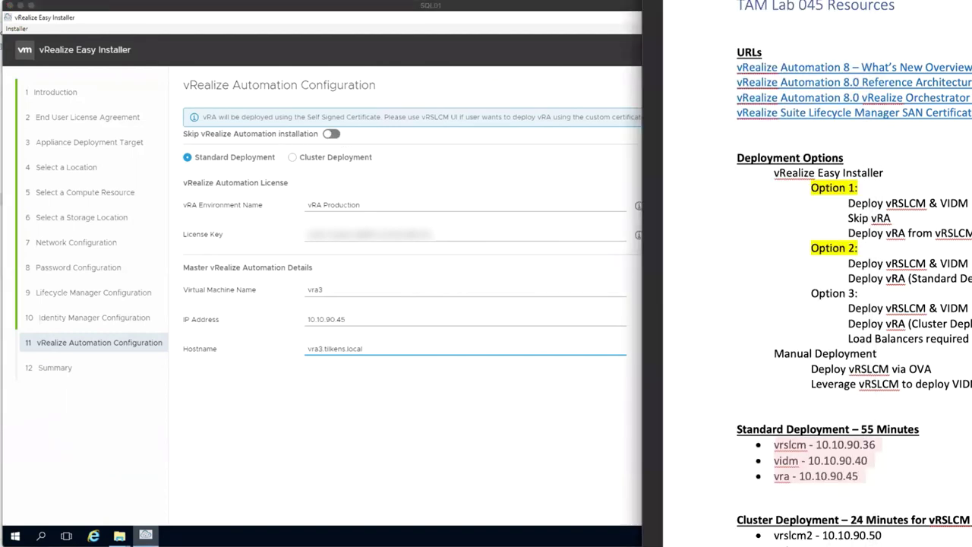
{"action": "left_click", "coordinate": [890, 219]}
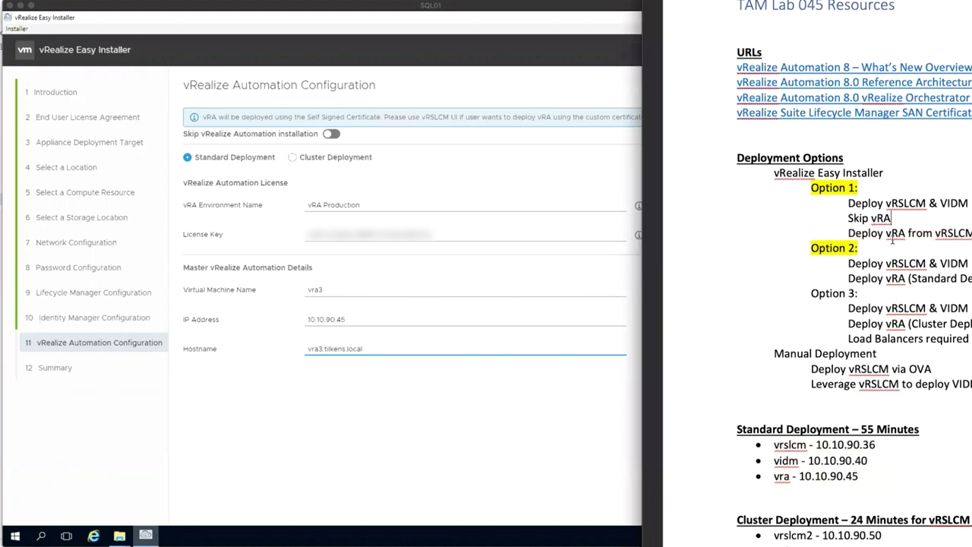
{"action": "left_click_drag", "start_coordinate": [971, 278], "coordinate": [811, 249]}
{"action": "left_click", "coordinate": [510, 347]}
{"action": "left_click", "coordinate": [293, 161]}
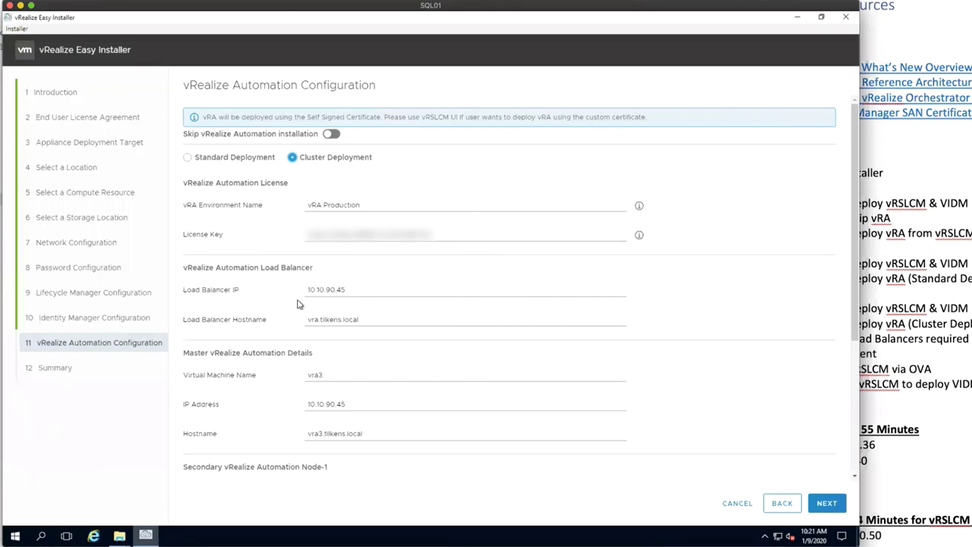
Step: Scroll through the vRA cluster form with nodes vra-node1 and vra-node2, then bring the lab notes forward
{"action": "scroll", "coordinate": [392, 312], "scroll_direction": "down", "scroll_amount": 5}
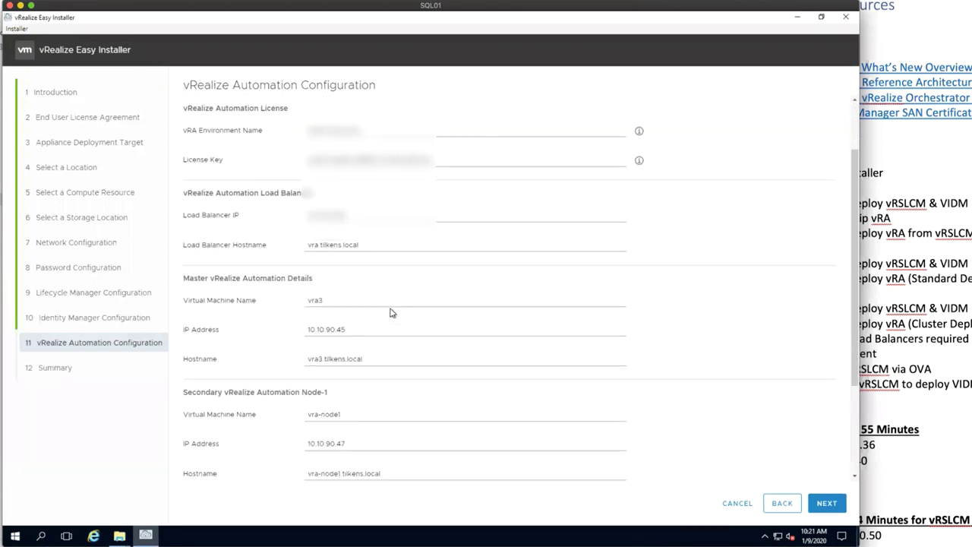
{"action": "scroll", "coordinate": [390, 308], "scroll_direction": "down", "scroll_amount": 2}
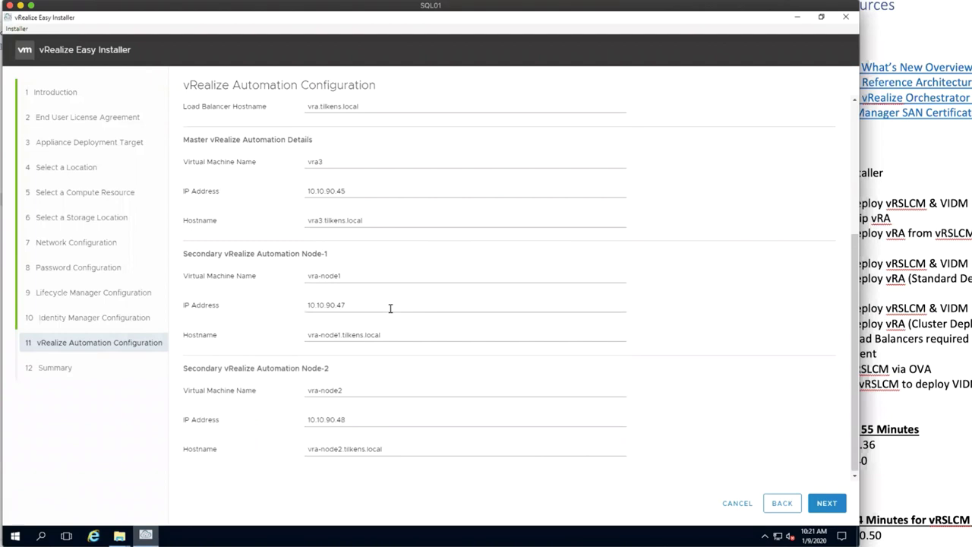
{"action": "scroll", "coordinate": [391, 308], "scroll_direction": "up", "scroll_amount": 5}
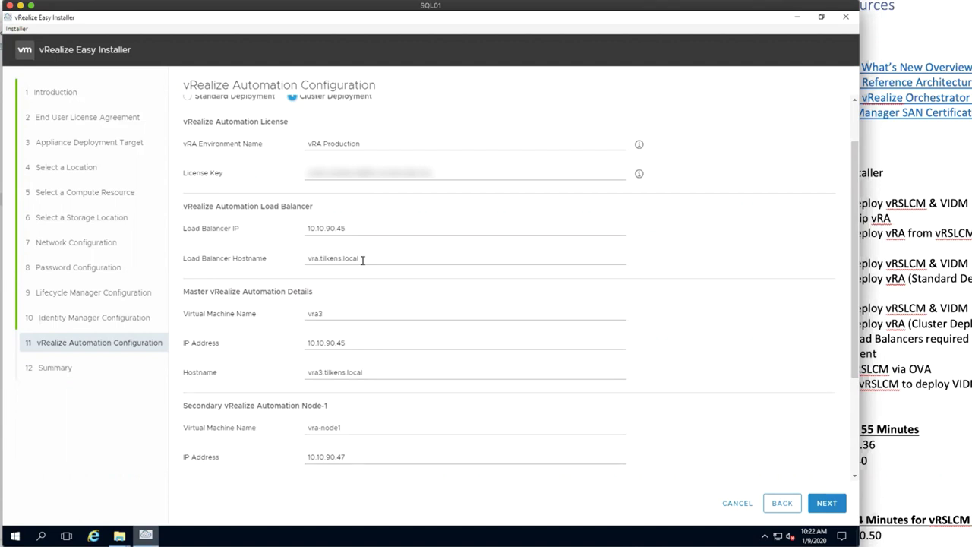
{"action": "scroll", "coordinate": [362, 259], "scroll_direction": "down", "scroll_amount": 2}
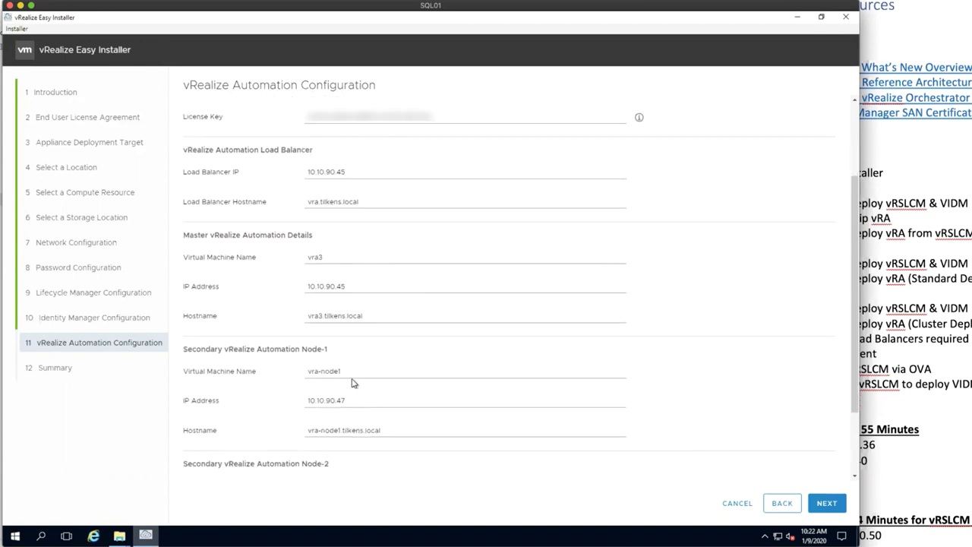
{"action": "scroll", "coordinate": [351, 380], "scroll_direction": "down", "scroll_amount": 2}
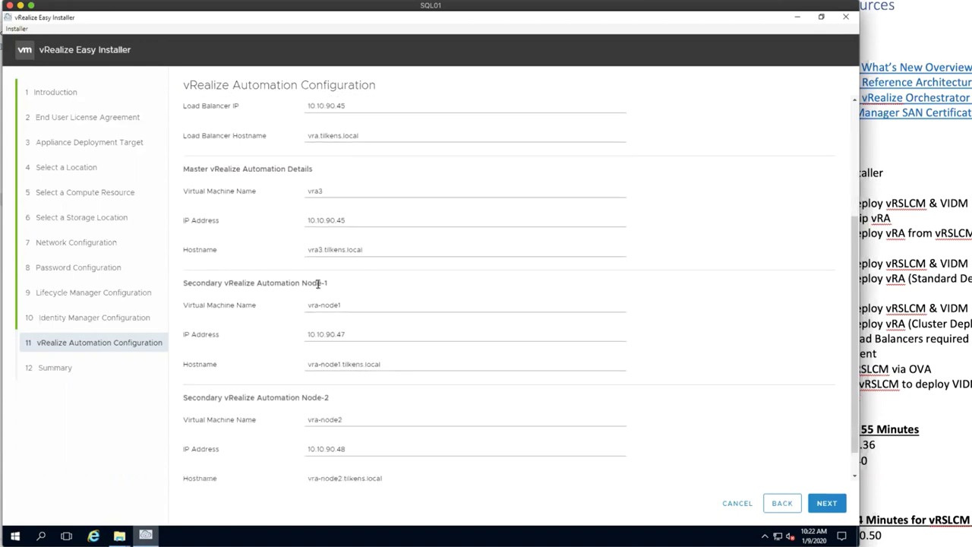
{"action": "scroll", "coordinate": [330, 414], "scroll_direction": "down", "scroll_amount": 1}
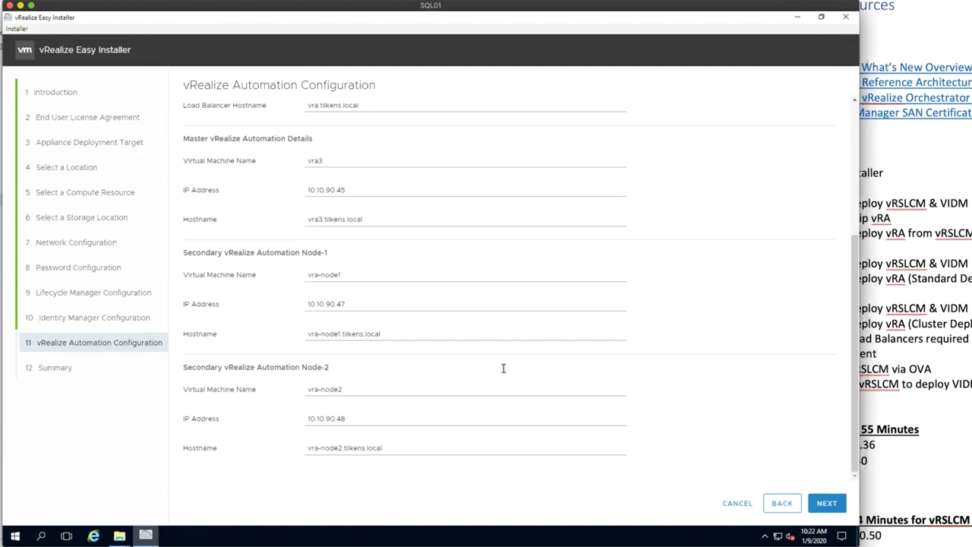
{"action": "scroll", "coordinate": [503, 368], "scroll_direction": "up", "scroll_amount": 7}
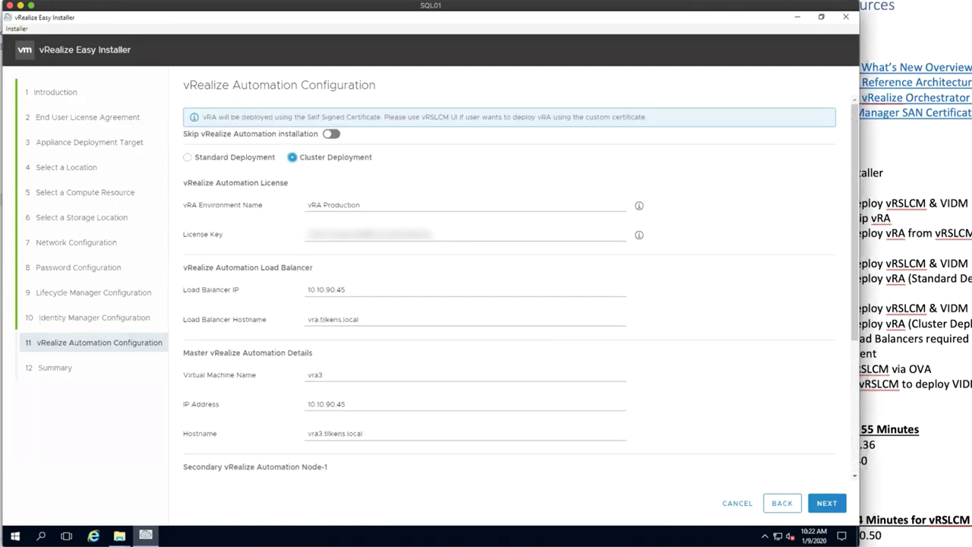
{"action": "left_click", "coordinate": [902, 115]}
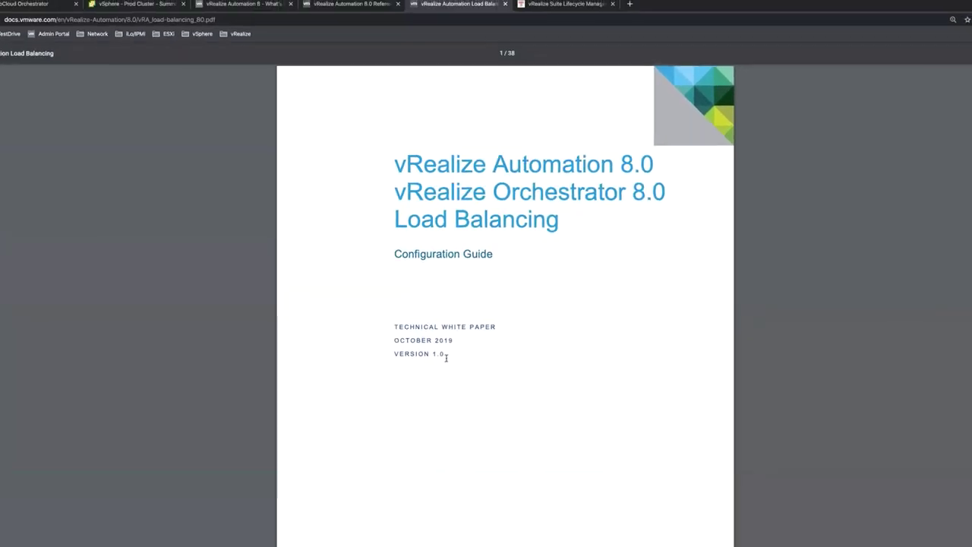
Step: Scroll the vRA 8.0 Load Balancing guide's table of contents, then switch back to the installer
{"action": "scroll", "coordinate": [436, 360], "scroll_direction": "down", "scroll_amount": 5}
{"action": "scroll", "coordinate": [437, 359], "scroll_direction": "down", "scroll_amount": 5}
{"action": "scroll", "coordinate": [418, 273], "scroll_direction": "up", "scroll_amount": 2}
{"action": "scroll", "coordinate": [400, 198], "scroll_direction": "down", "scroll_amount": 1}
{"action": "scroll", "coordinate": [400, 199], "scroll_direction": "up", "scroll_amount": 1}
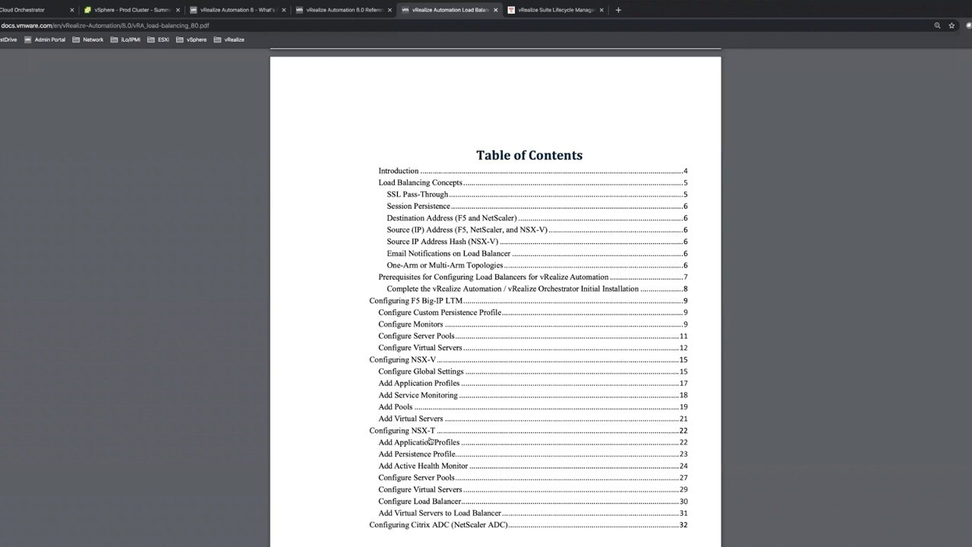
{"action": "scroll", "coordinate": [453, 534], "scroll_direction": "down", "scroll_amount": 5}
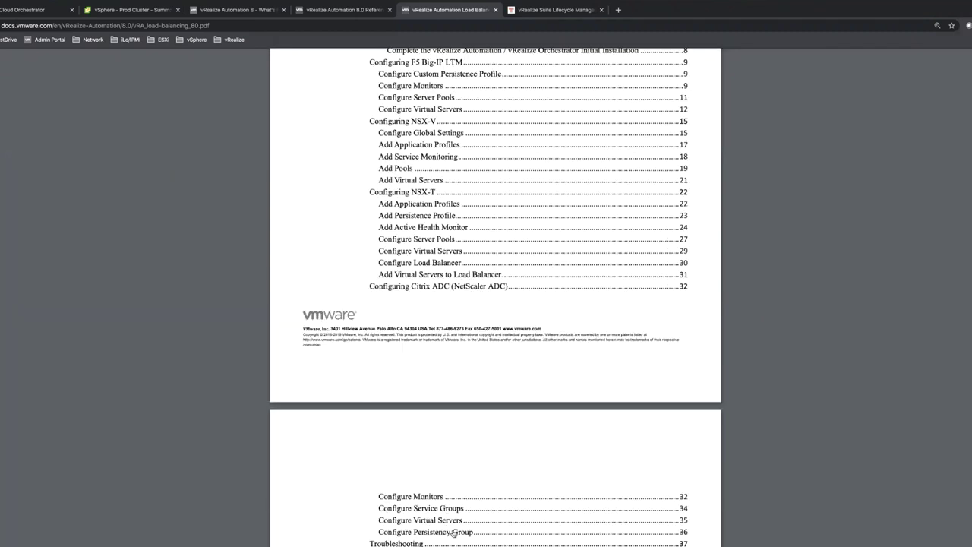
{"action": "scroll", "coordinate": [489, 344], "scroll_direction": "up", "scroll_amount": 5}
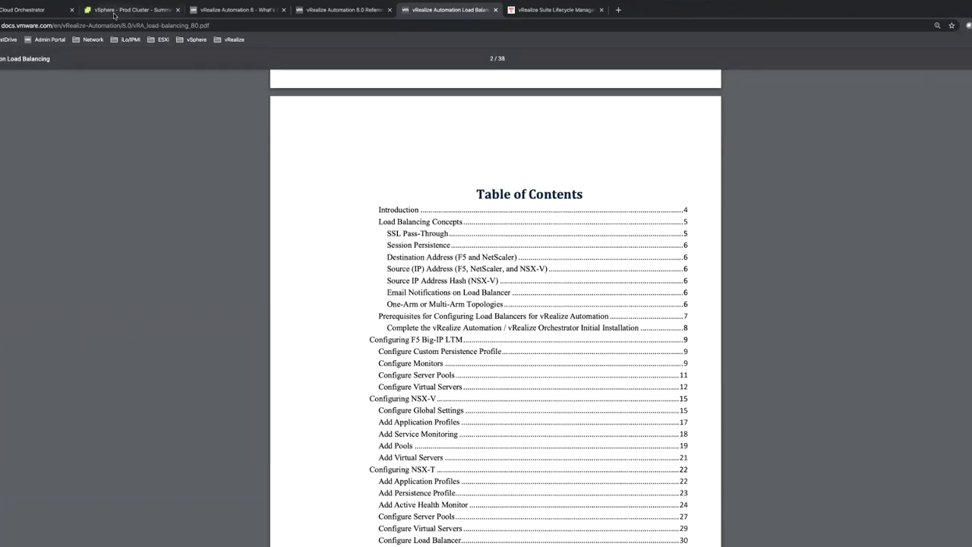
{"action": "left_click", "coordinate": [129, 9]}
{"action": "key", "text": "super+Tab"}
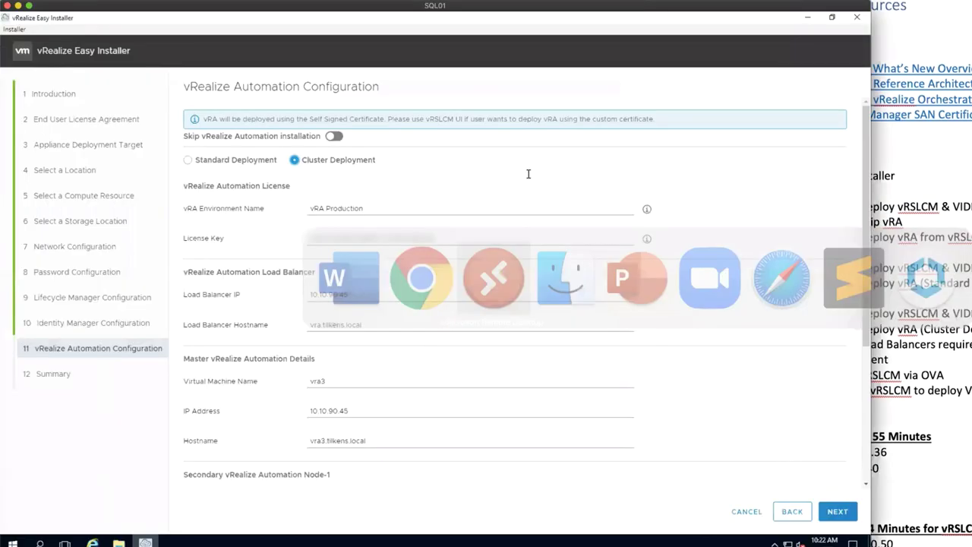
Step: Switch vRA to Standard Deployment, view the summary, and highlight the 55 Minutes note
{"action": "left_click", "coordinate": [187, 161]}
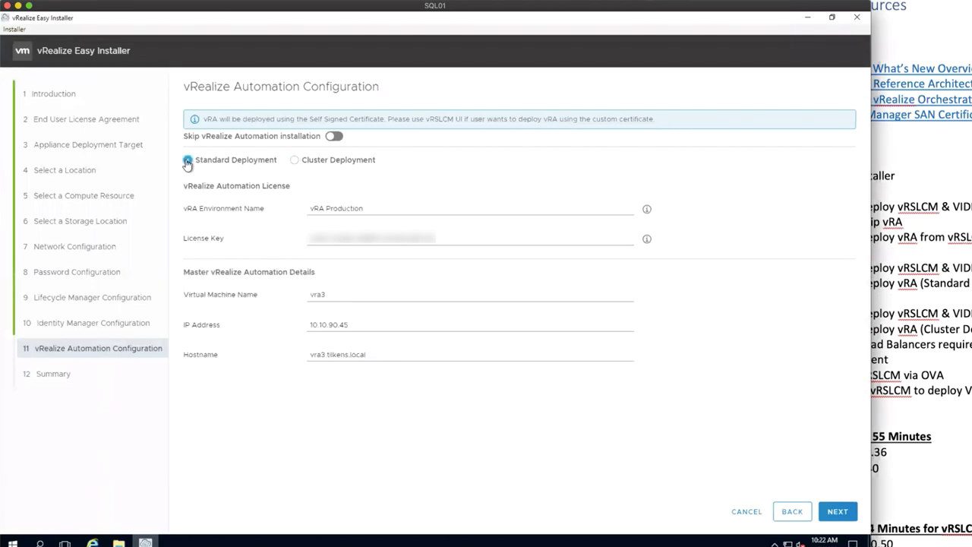
{"action": "left_click", "coordinate": [837, 511]}
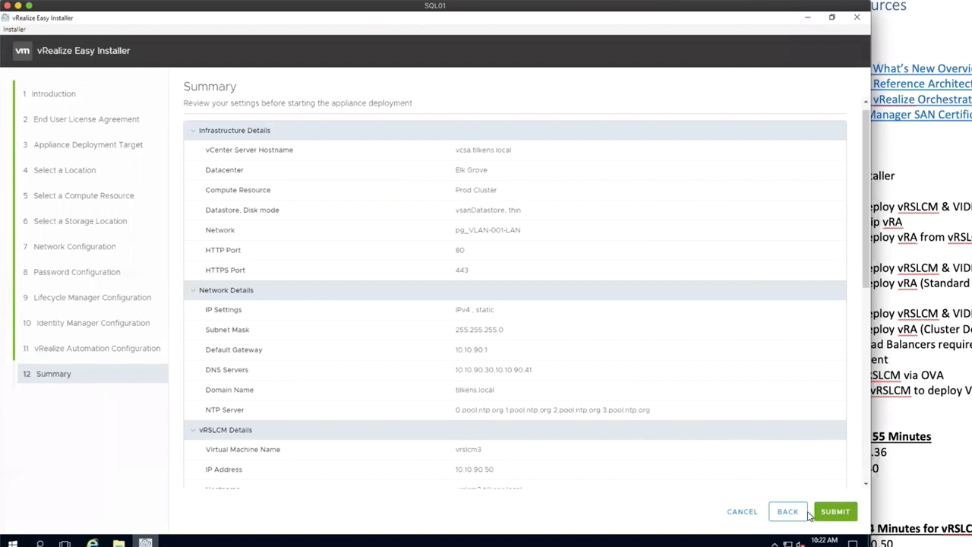
{"action": "left_click", "coordinate": [953, 442]}
{"action": "left_click_drag", "start_coordinate": [932, 438], "coordinate": [872, 438]}
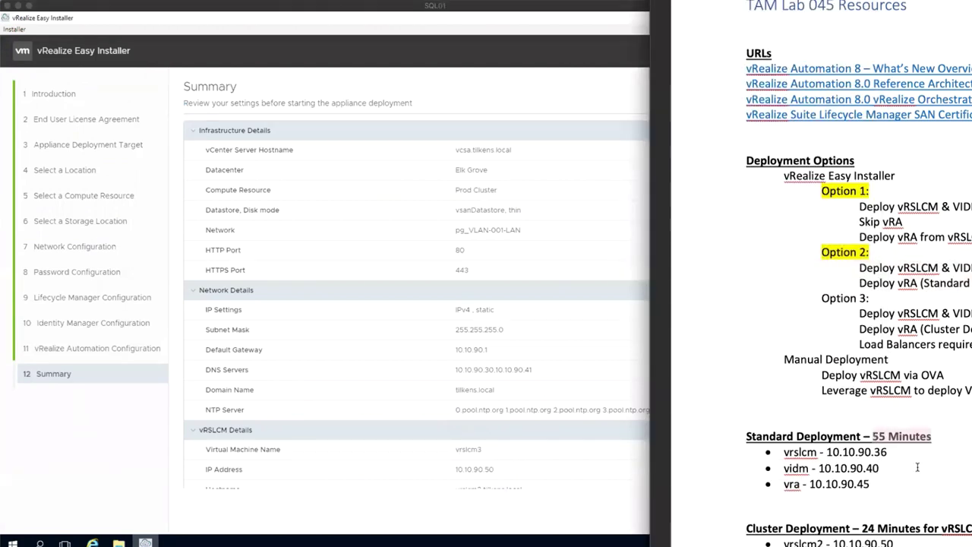
Step: Cancel the wizard, returning to the Install and Migrate start screen
{"action": "left_click", "coordinate": [536, 392]}
{"action": "left_click", "coordinate": [742, 513]}
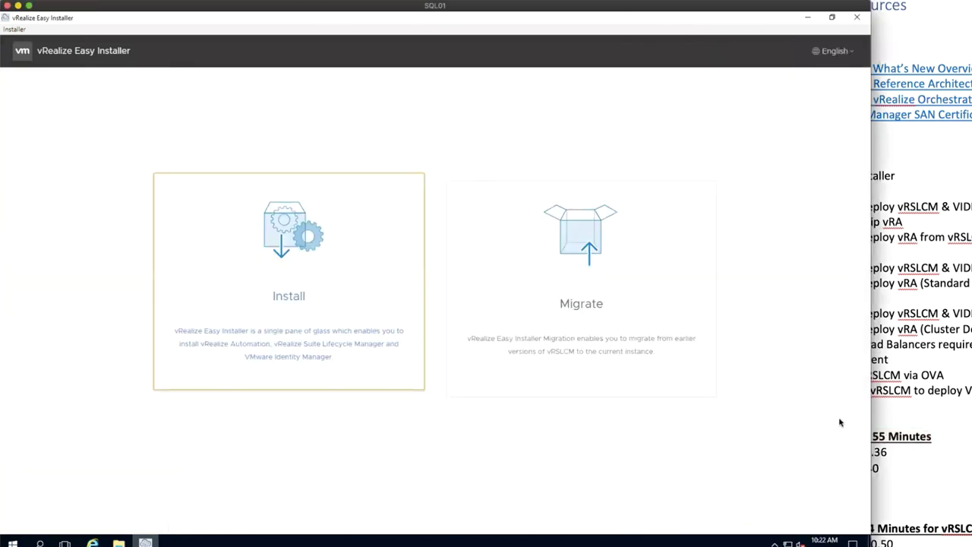
{"action": "left_click", "coordinate": [871, 484]}
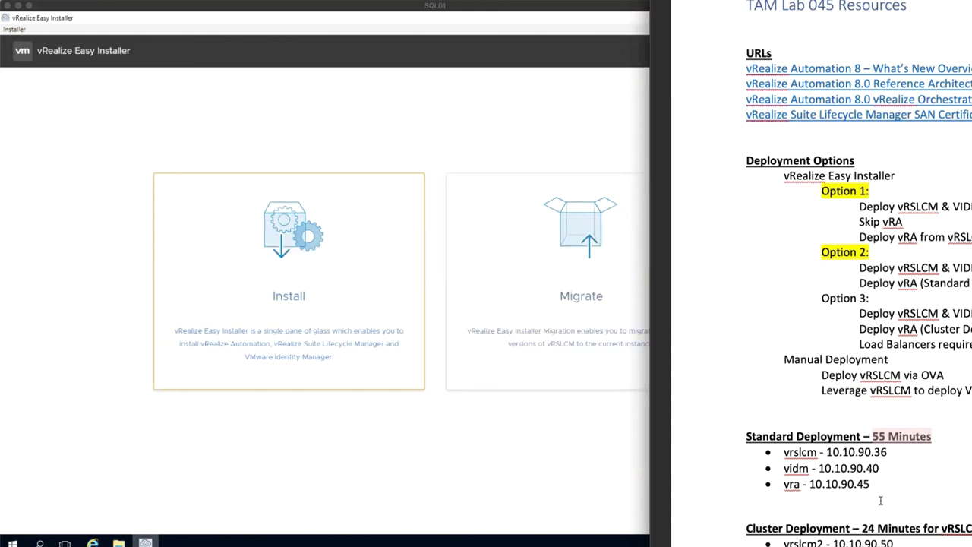
Step: Highlight the vidm and vra address lines in the Word notes
{"action": "left_click_drag", "start_coordinate": [878, 482], "coordinate": [759, 461]}
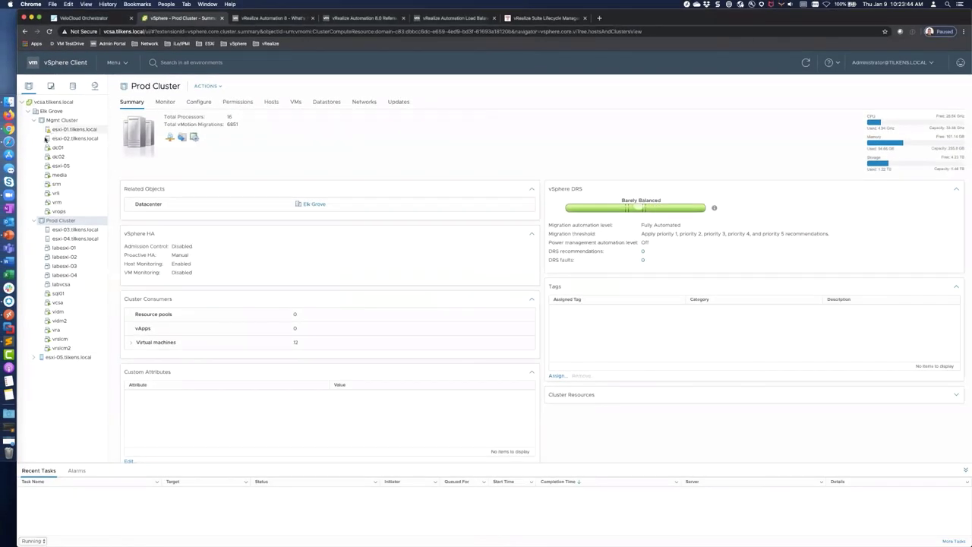
Step: Collapse the Mgmt Cluster in the vSphere inventory and open a new Firefox private window
{"action": "left_click", "coordinate": [35, 120]}
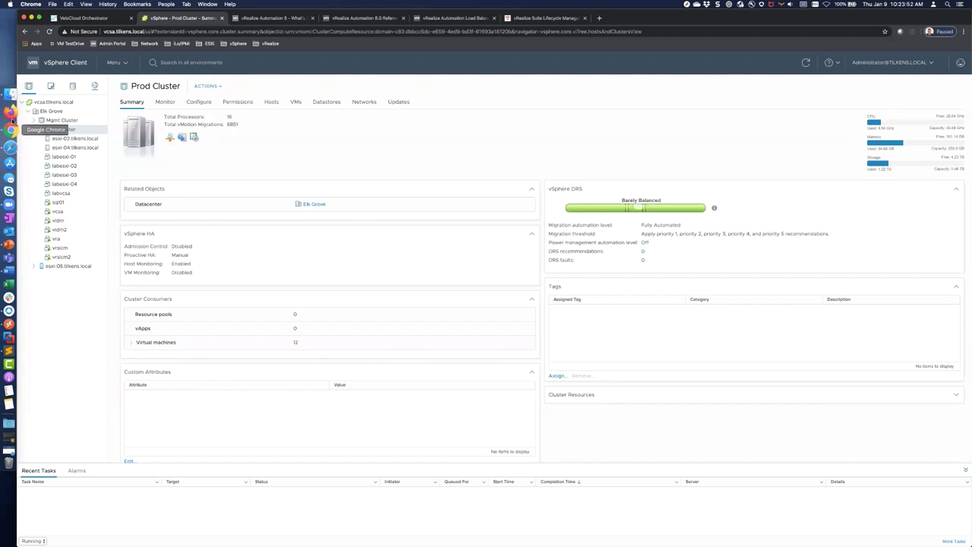
{"action": "left_click", "coordinate": [12, 115]}
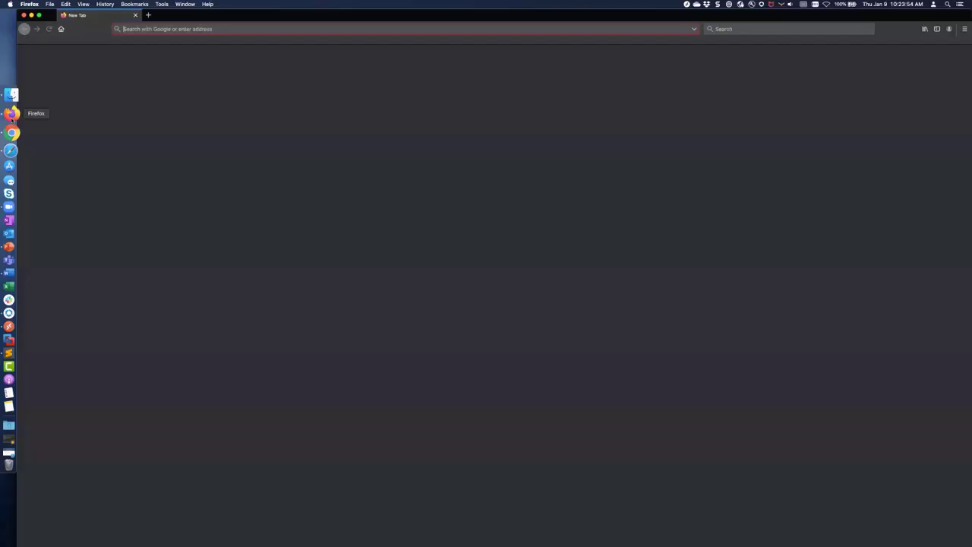
{"action": "right_click", "coordinate": [12, 116]}
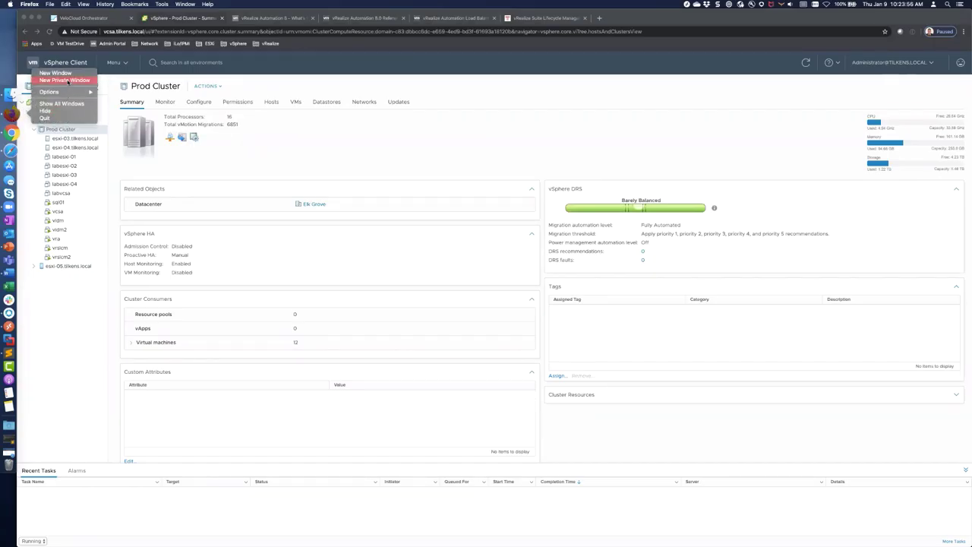
{"action": "left_click", "coordinate": [67, 80]}
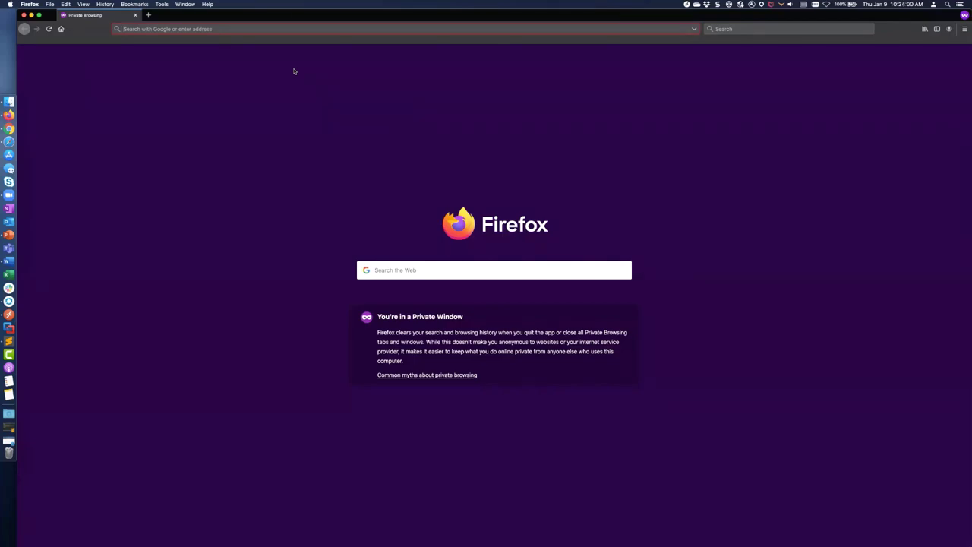
Step: Load vrslcm.tlikens.local and accept the self-signed certificate risk to continue
{"action": "type", "text": "vrslcm.tilkens.local"}
{"action": "key", "text": "Return"}
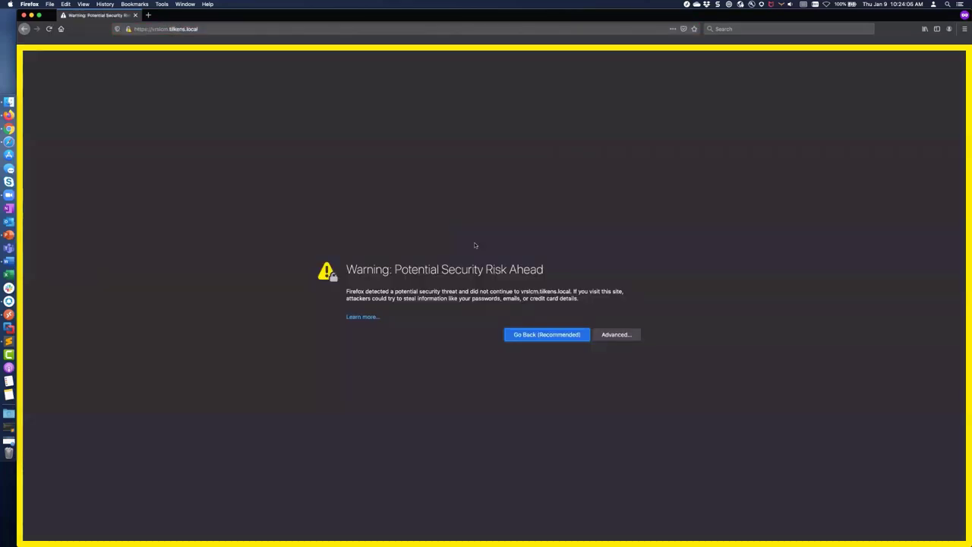
{"action": "left_click", "coordinate": [604, 335]}
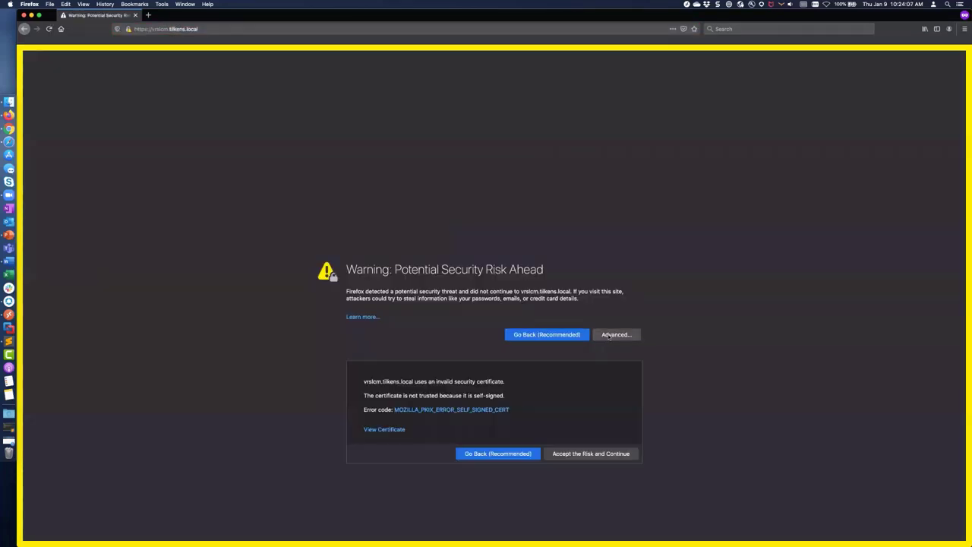
{"action": "left_click", "coordinate": [595, 454]}
Step: Sign in as admin@local, retyping the account password after the first attempt fails
{"action": "left_click", "coordinate": [85, 302]}
{"action": "type", "text": "admin@local"}
{"action": "left_click", "coordinate": [83, 320]}
{"action": "type", "text": "******"}
{"action": "key", "text": "Return"}
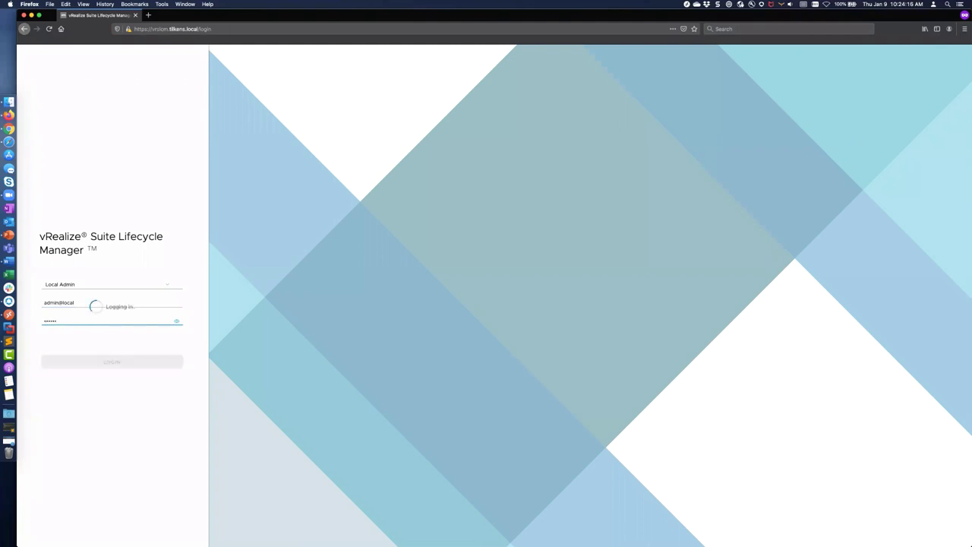
{"action": "key", "text": "shift+Tab"}
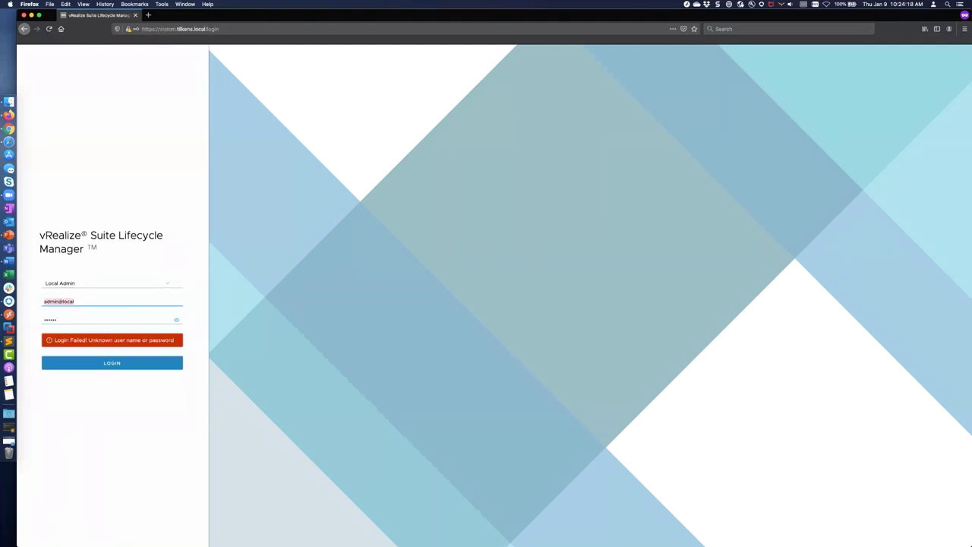
{"action": "key", "text": "Tab"}
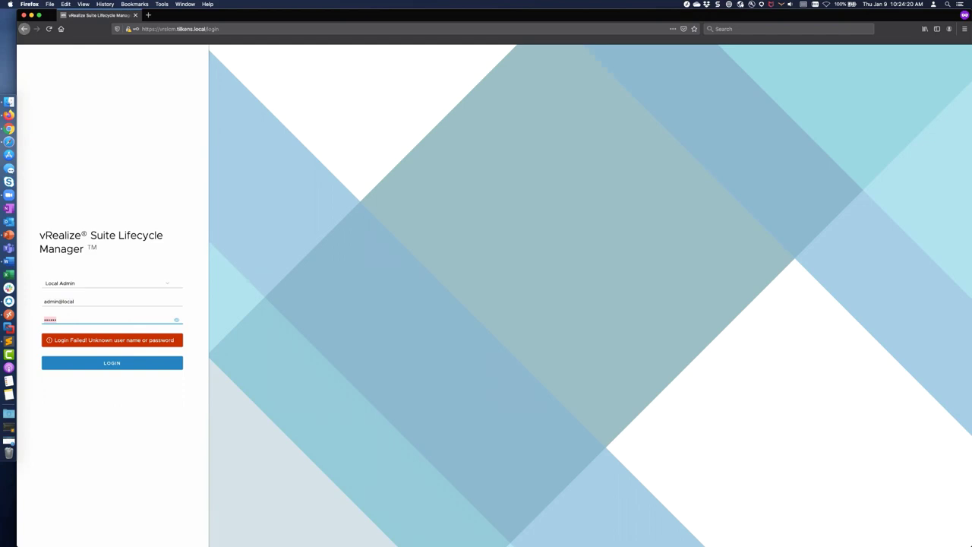
{"action": "key", "text": "Return"}
{"action": "key", "text": "ctrl+a"}
{"action": "type", "text": "••••••"}
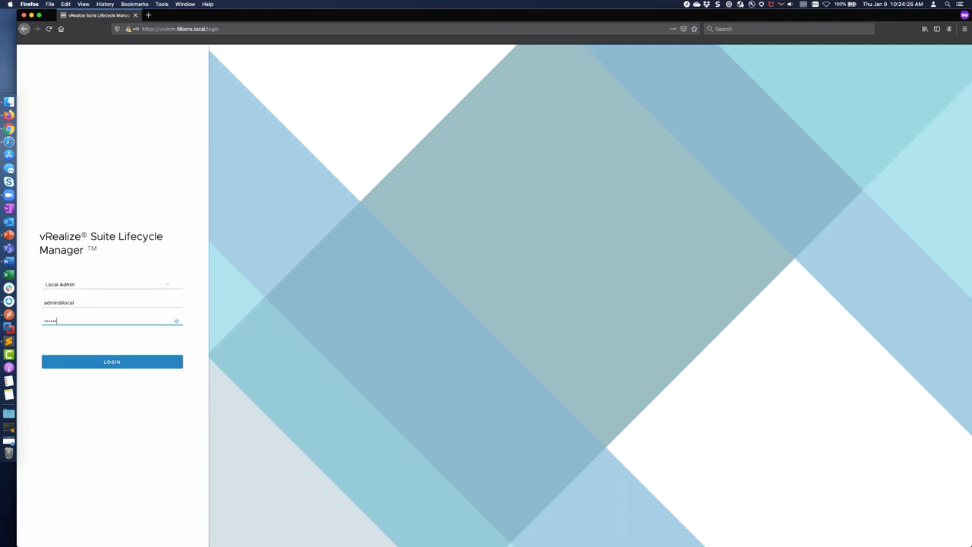
{"action": "type", "text": "•••••"}
{"action": "key", "text": "Return"}
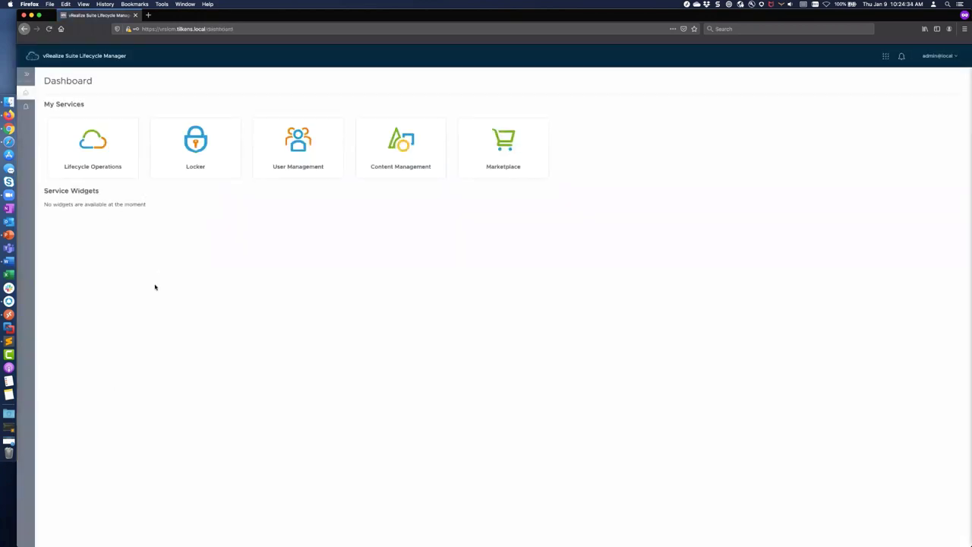
Step: Open Lifecycle Operations and show the Datacenters page with Default_datacenter and Default_vcenter
{"action": "left_click", "coordinate": [26, 75]}
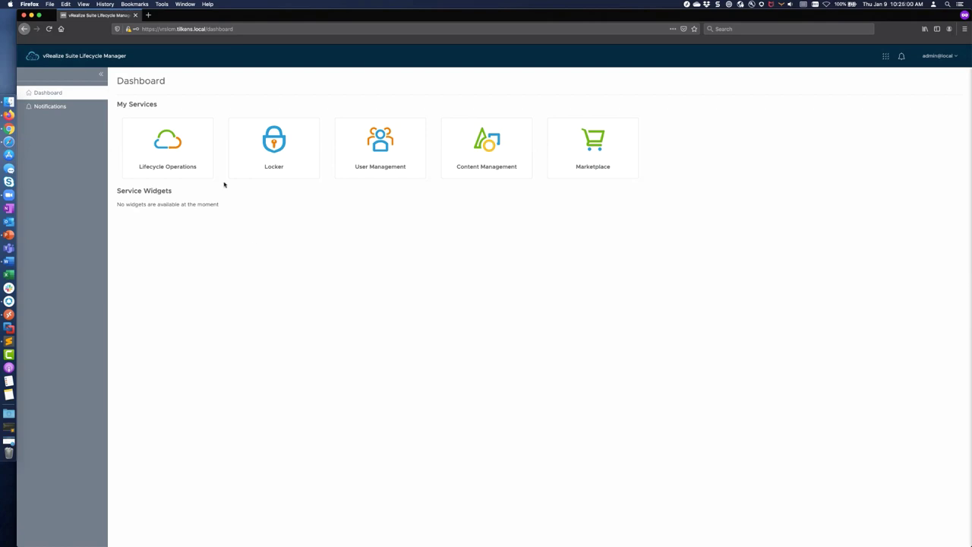
{"action": "left_click", "coordinate": [176, 149]}
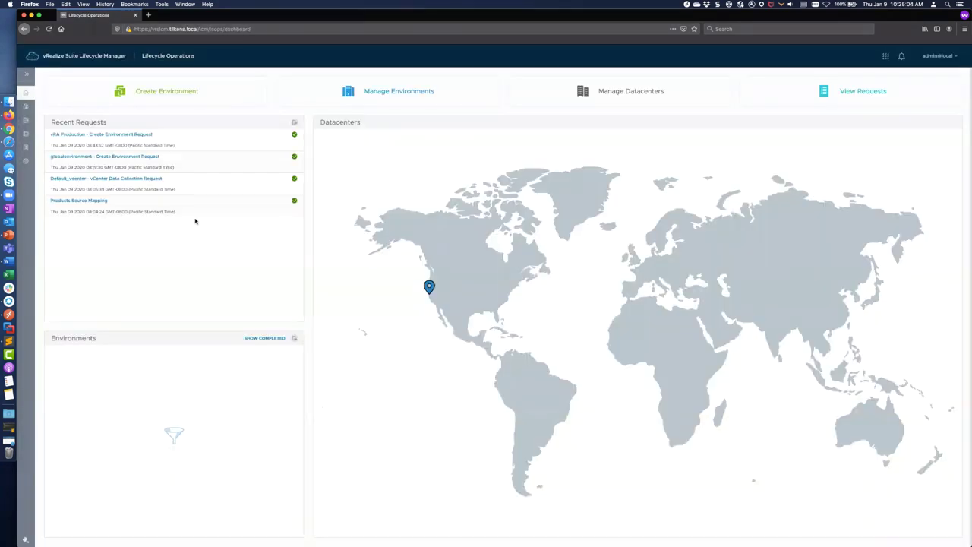
{"action": "left_click", "coordinate": [28, 76]}
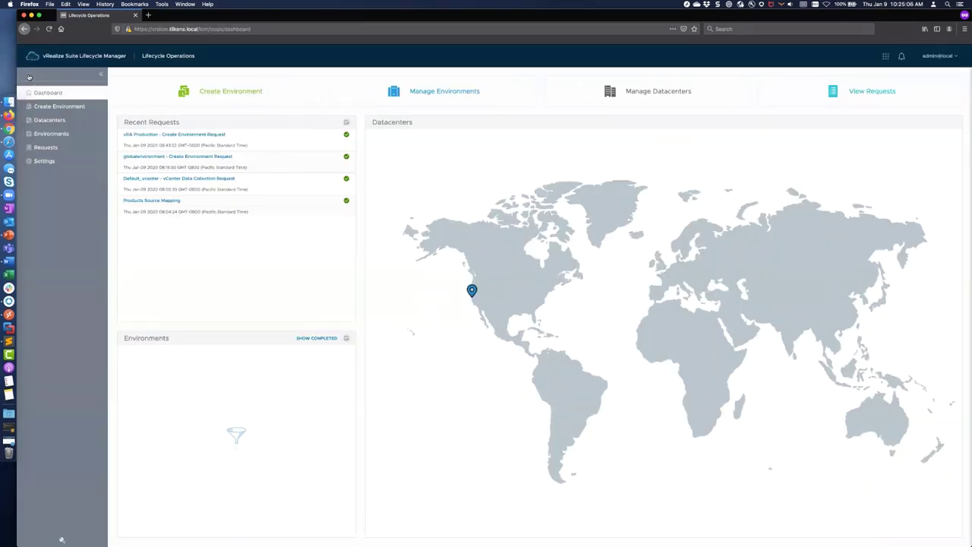
{"action": "left_click", "coordinate": [53, 121]}
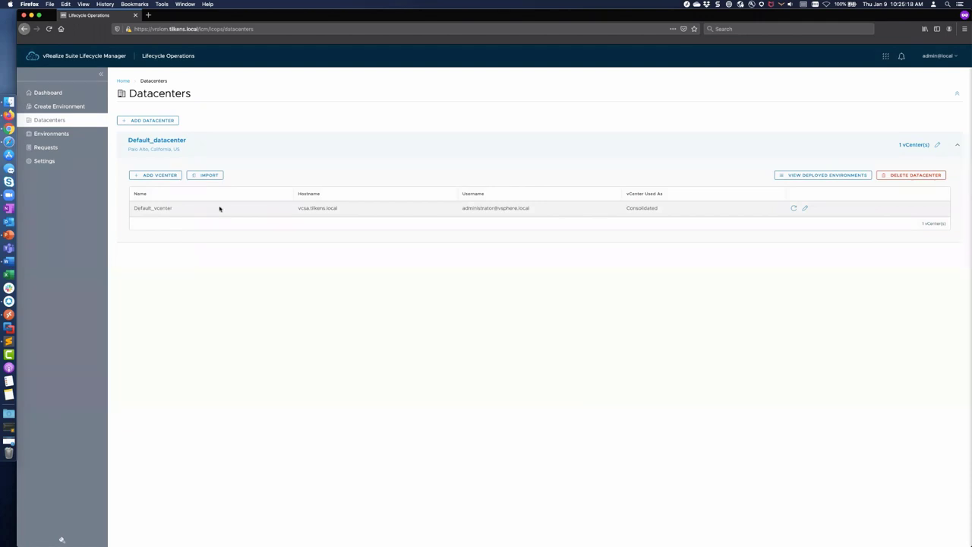
Step: Inspect the Default_vcenter entry without changes, then go to the Environments list
{"action": "left_click", "coordinate": [805, 209]}
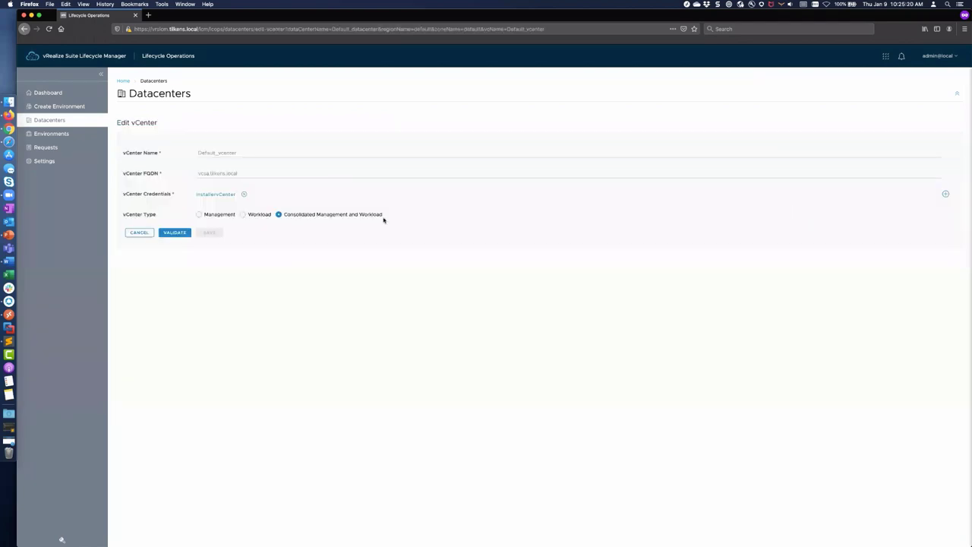
{"action": "left_click", "coordinate": [142, 235]}
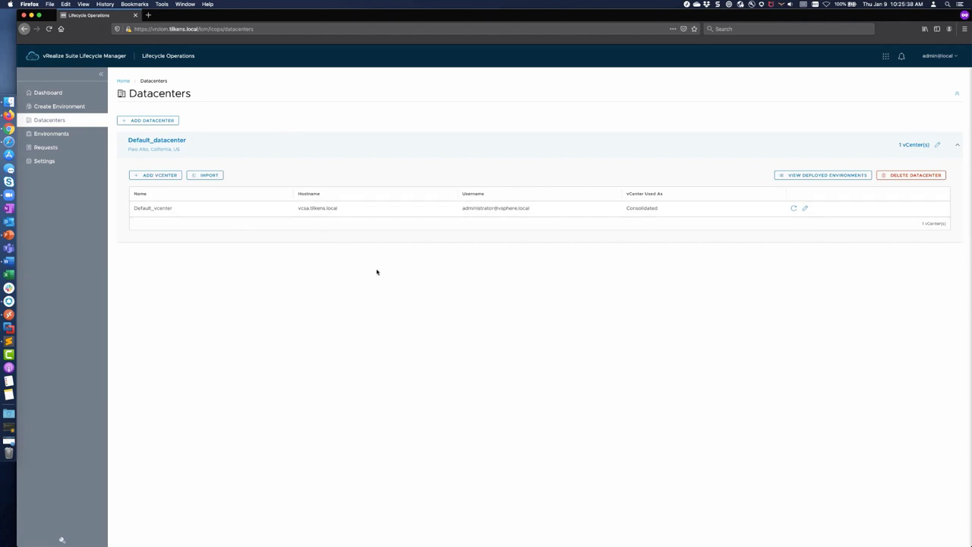
{"action": "left_click", "coordinate": [55, 134]}
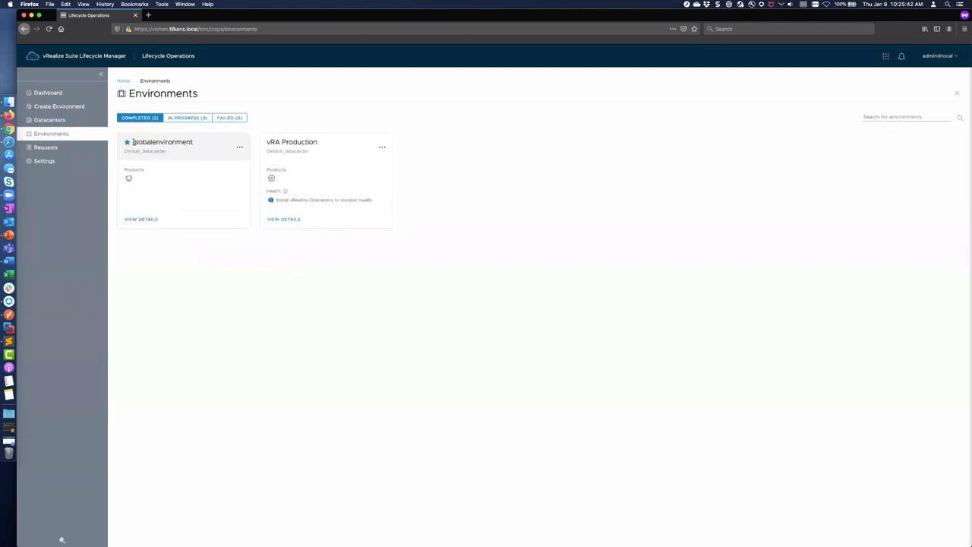
Step: Highlight the globalenvironment and Default_datacenter labels, then open globalenvironment's details
{"action": "left_click_drag", "start_coordinate": [134, 142], "coordinate": [192, 142]}
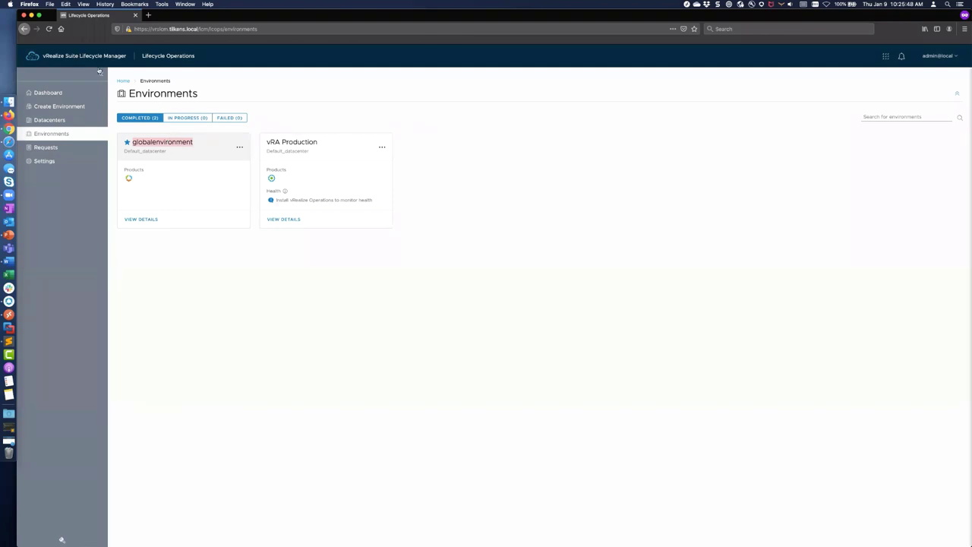
{"action": "mouse_move", "coordinate": [129, 176]}
{"action": "left_click_drag", "start_coordinate": [124, 150], "coordinate": [170, 153]}
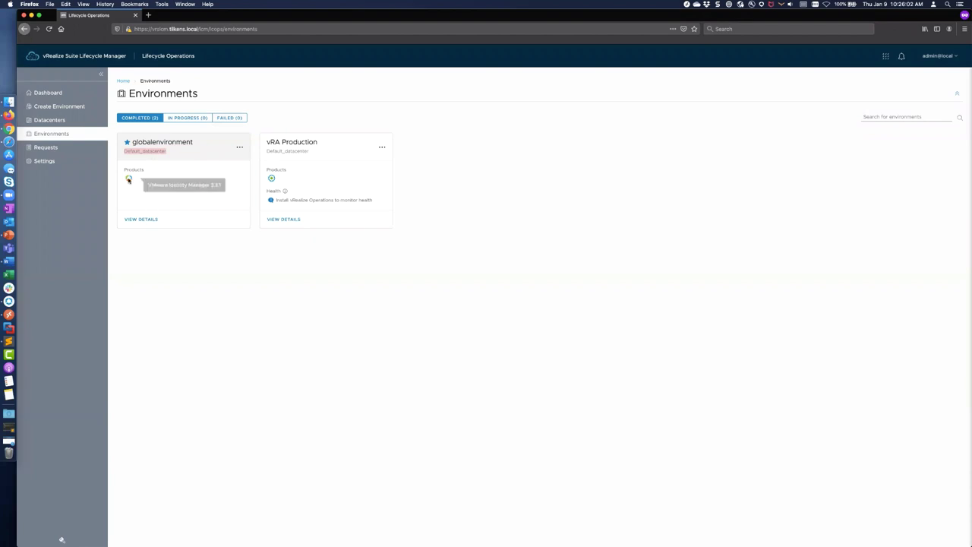
{"action": "left_click", "coordinate": [141, 220]}
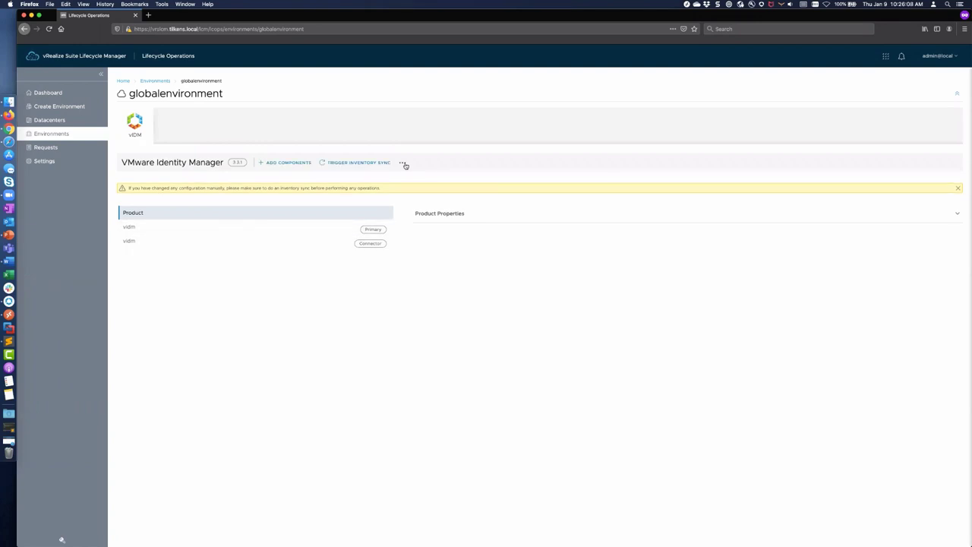
Step: Preview Add Components for Identity Manager in globalenvironment, then return to Environments
{"action": "left_click", "coordinate": [403, 164]}
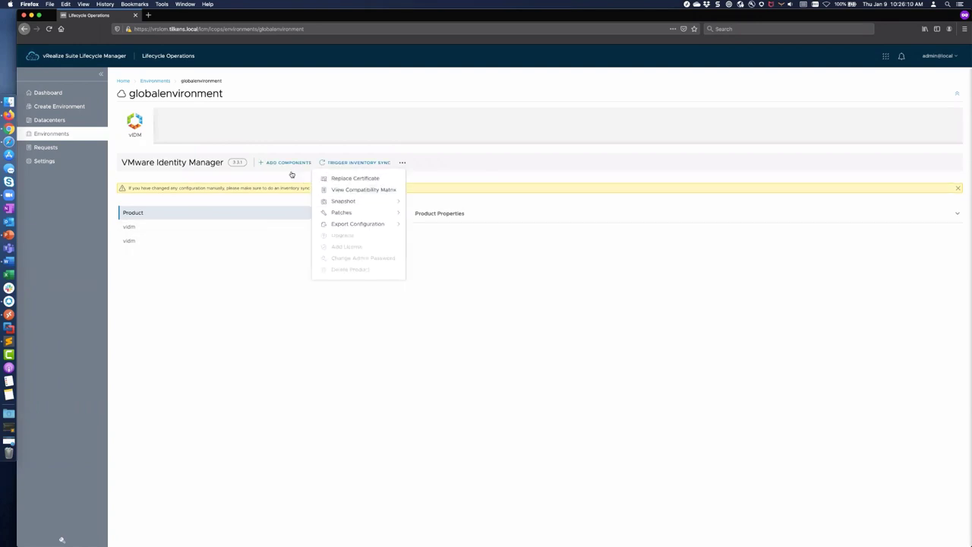
{"action": "left_click", "coordinate": [280, 164]}
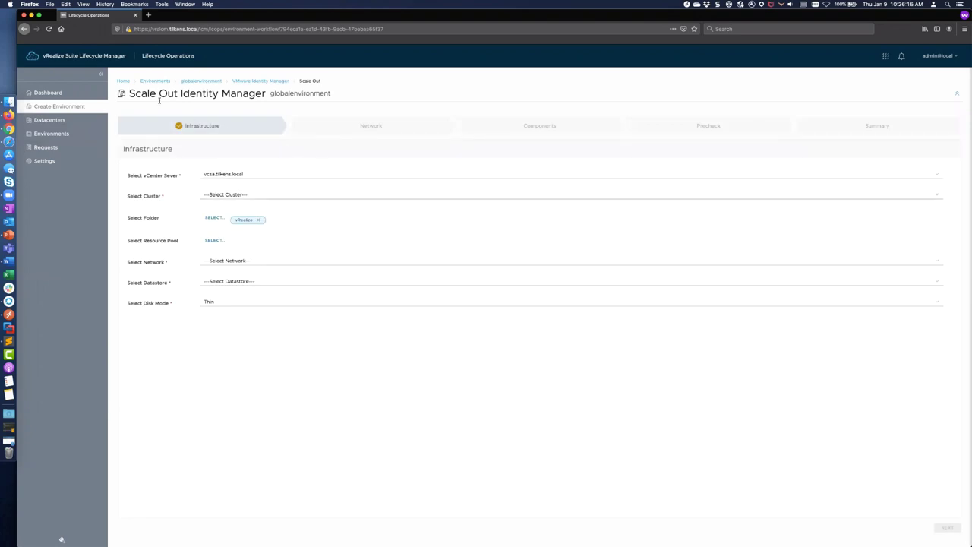
{"action": "left_click", "coordinate": [156, 82]}
Step: Preview Add Components for vRealize Automation in vRA Production, then return to the Lifecycle Operations dashboard
{"action": "left_click_drag", "start_coordinate": [265, 142], "coordinate": [321, 143]}
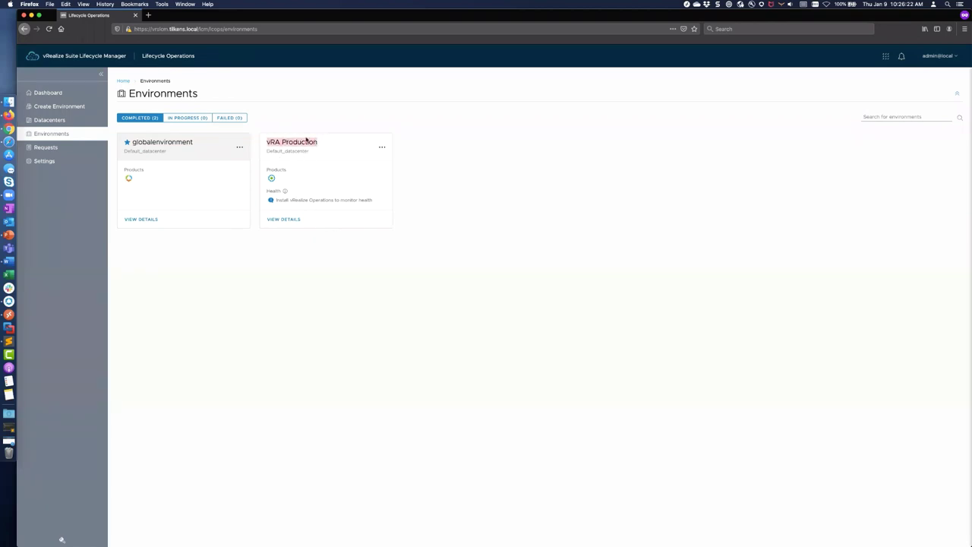
{"action": "mouse_move", "coordinate": [272, 179]}
{"action": "left_click", "coordinate": [283, 220]}
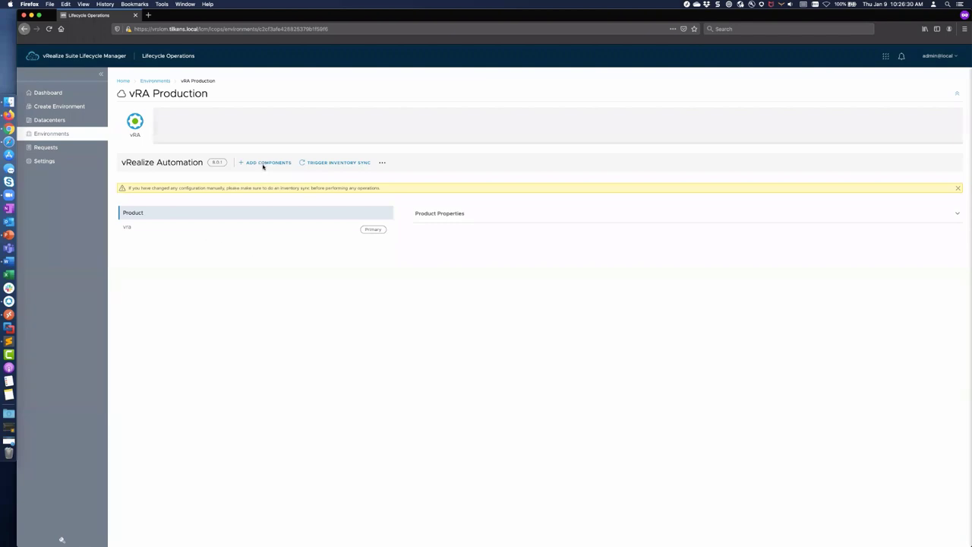
{"action": "left_click", "coordinate": [265, 164]}
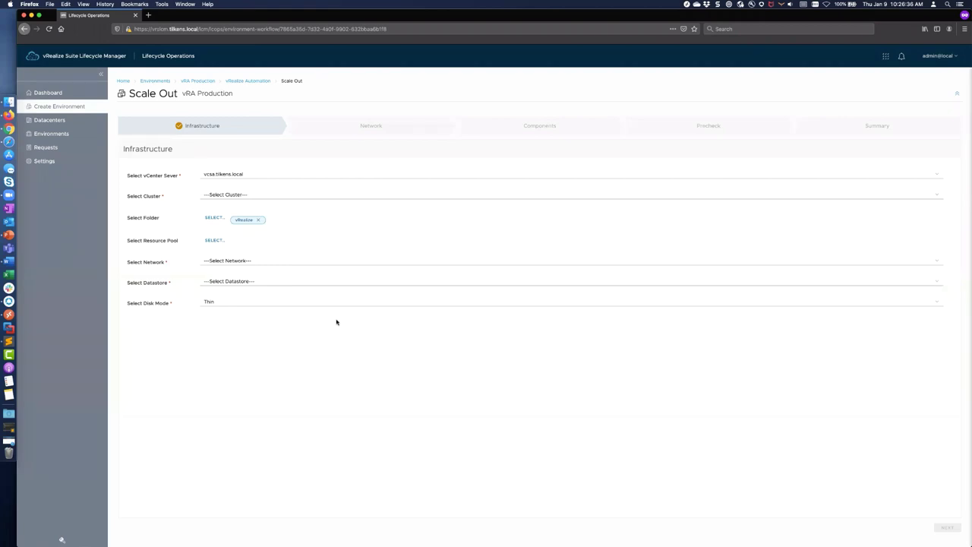
{"action": "left_click", "coordinate": [197, 80]}
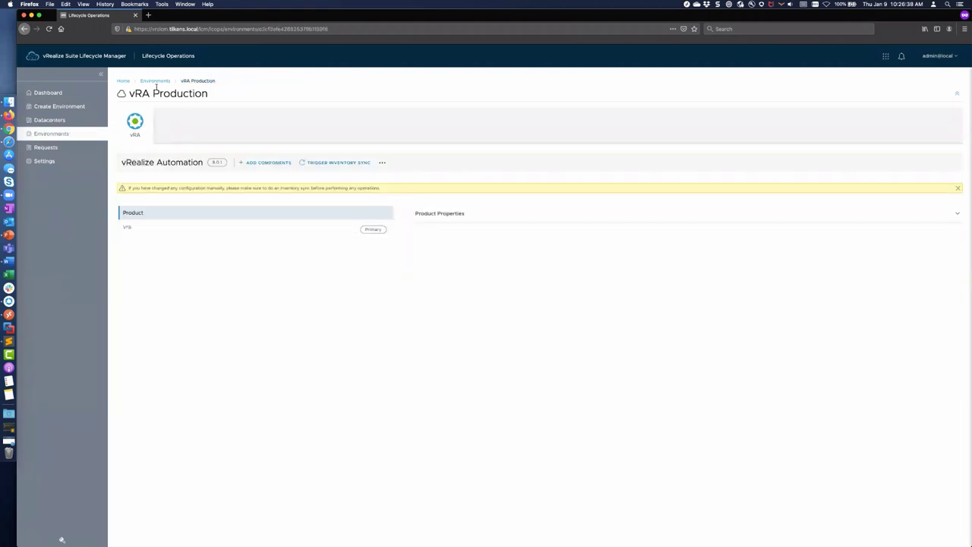
{"action": "left_click", "coordinate": [122, 80]}
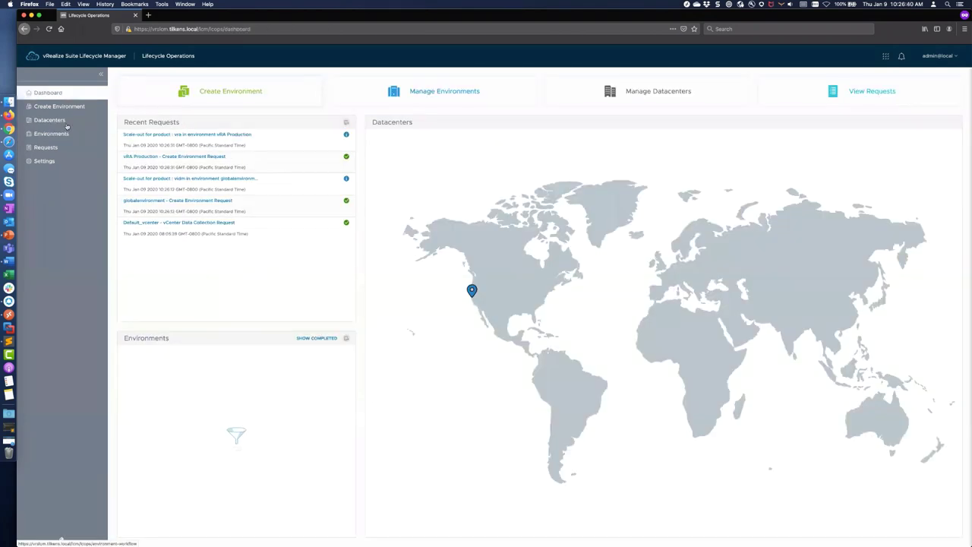
Step: Review the Binary Mapping and My VMware account settings pages
{"action": "left_click", "coordinate": [52, 160]}
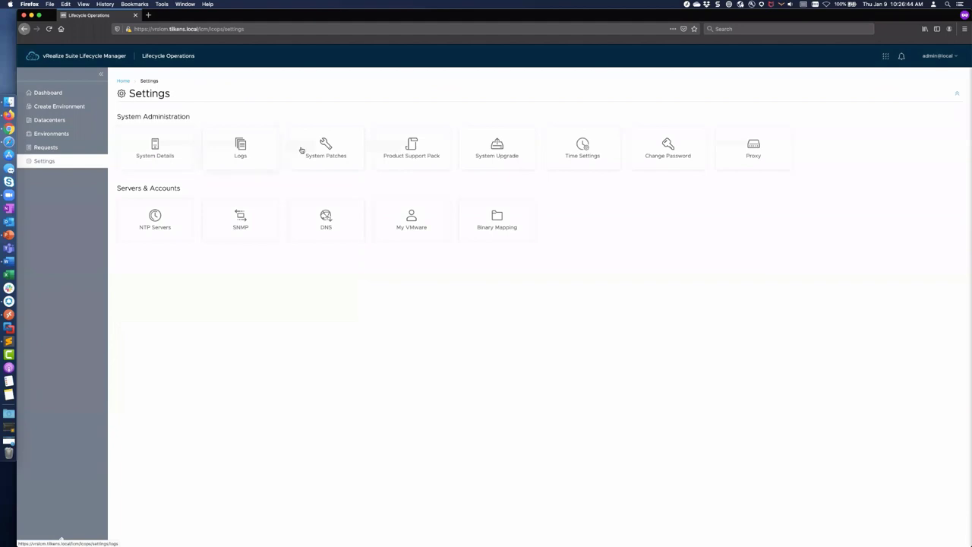
{"action": "left_click", "coordinate": [492, 221]}
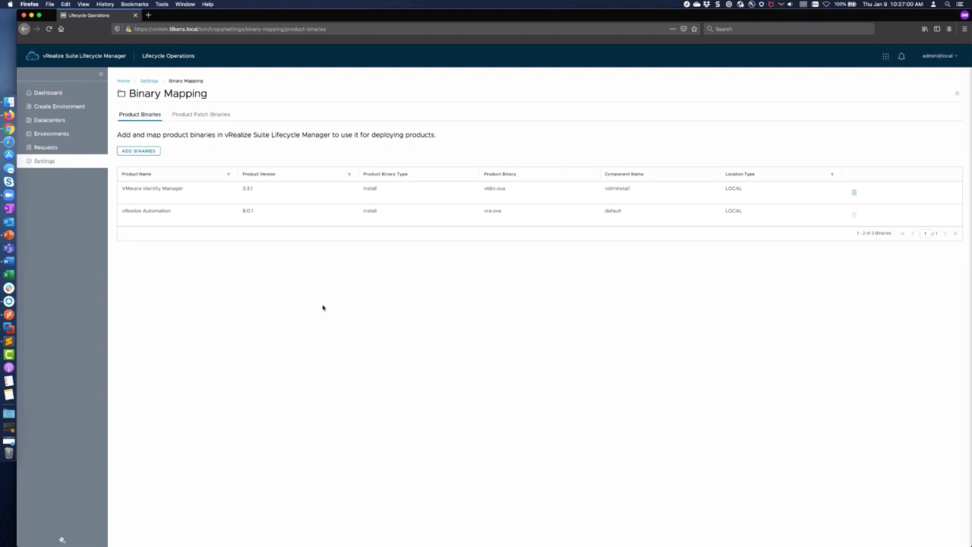
{"action": "left_click", "coordinate": [154, 82]}
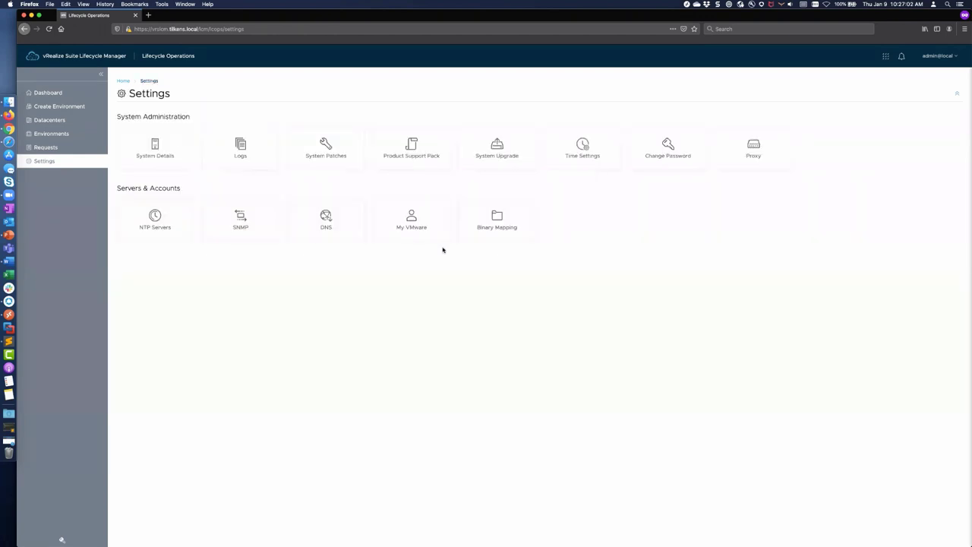
{"action": "left_click", "coordinate": [410, 224]}
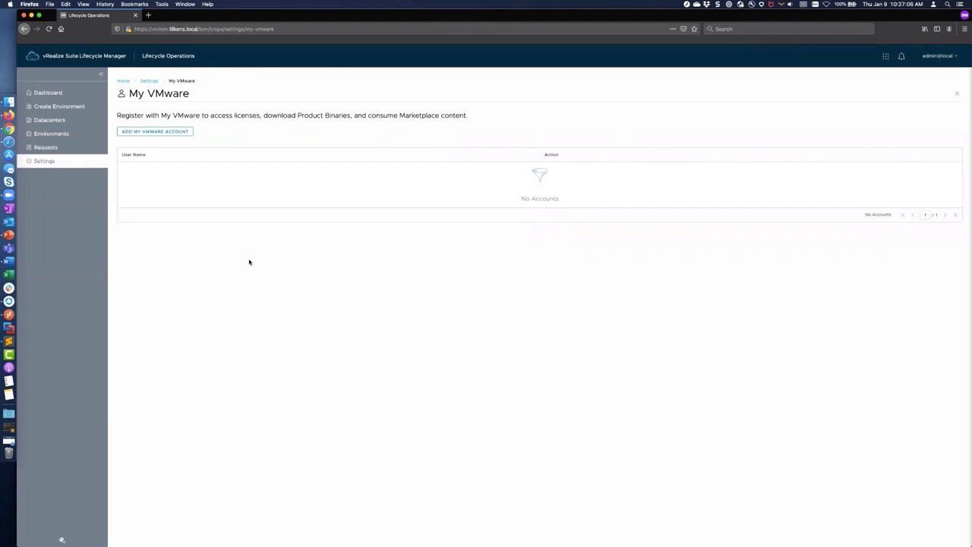
{"action": "left_click", "coordinate": [149, 80]}
Step: Revisit Binary Mapping, open Add Binaries and cancel, then return to the services dashboard
{"action": "left_click", "coordinate": [507, 222]}
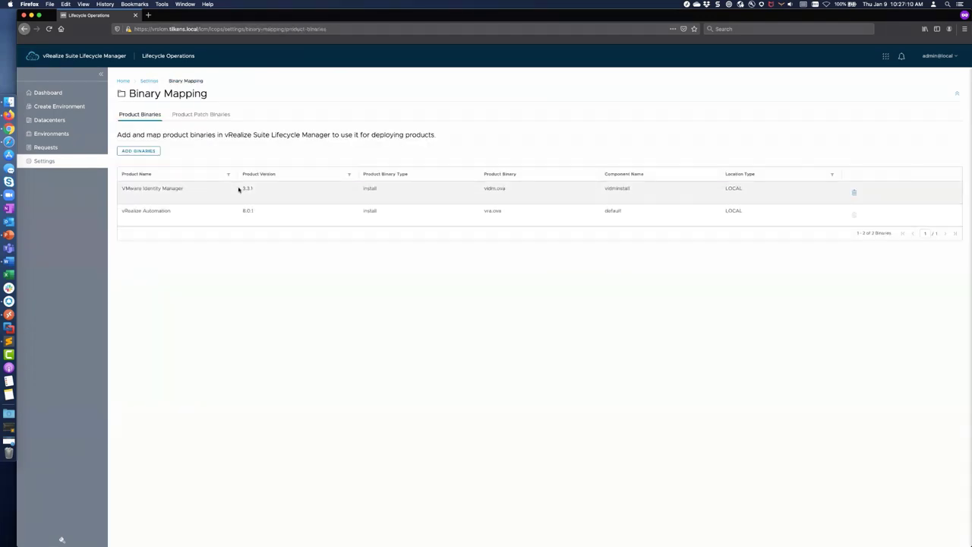
{"action": "left_click", "coordinate": [139, 151]}
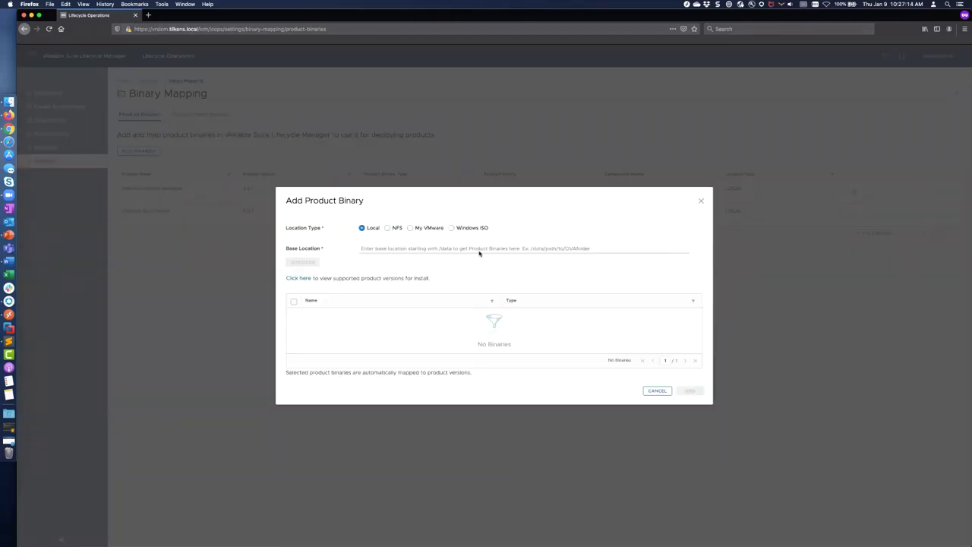
{"action": "left_click", "coordinate": [654, 392]}
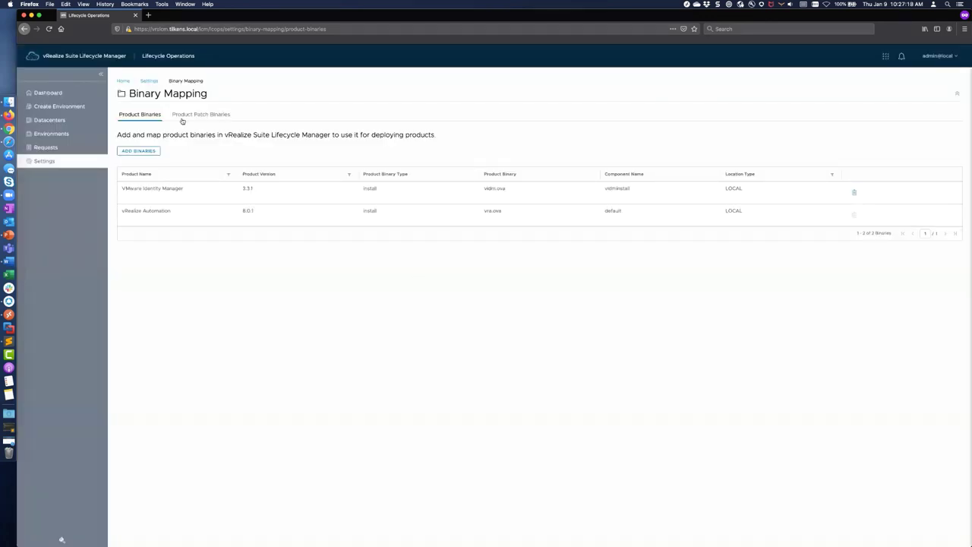
{"action": "left_click", "coordinate": [118, 55]}
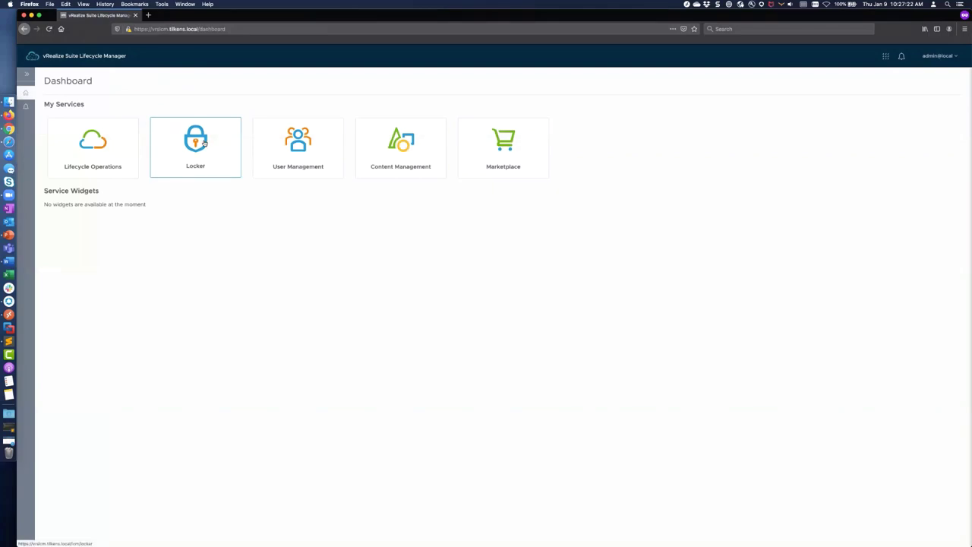
Step: Open Locker and browse its License, Password and Certificate pages
{"action": "left_click", "coordinate": [204, 143]}
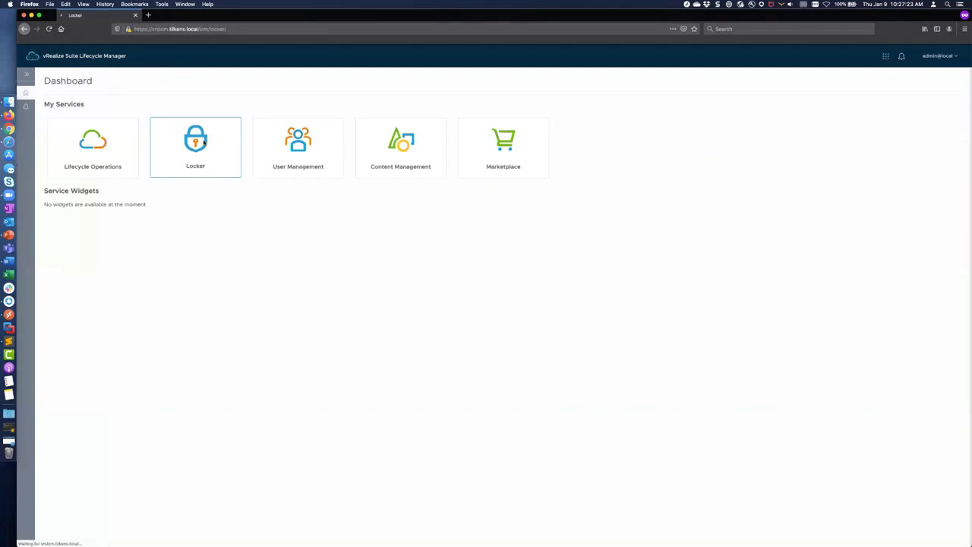
{"action": "left_click", "coordinate": [26, 75]}
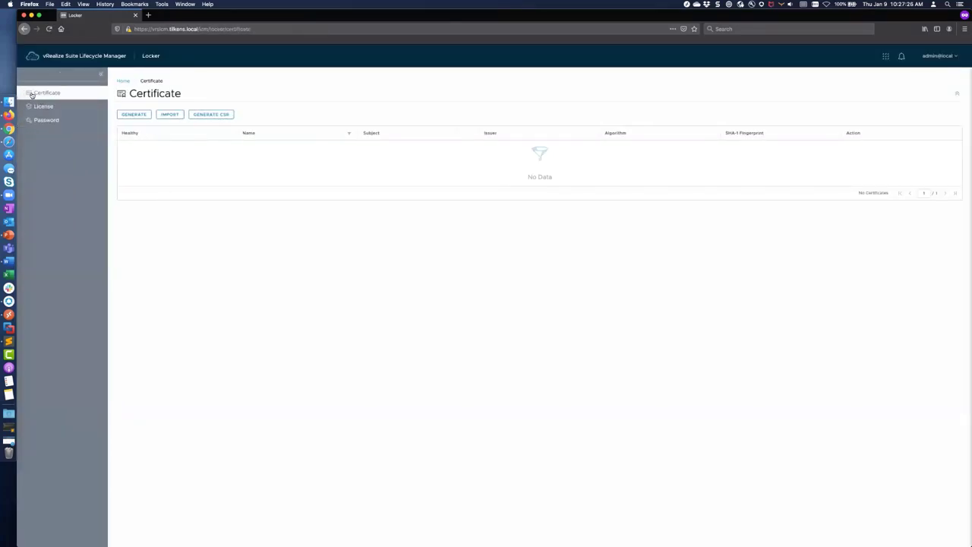
{"action": "left_click", "coordinate": [44, 106]}
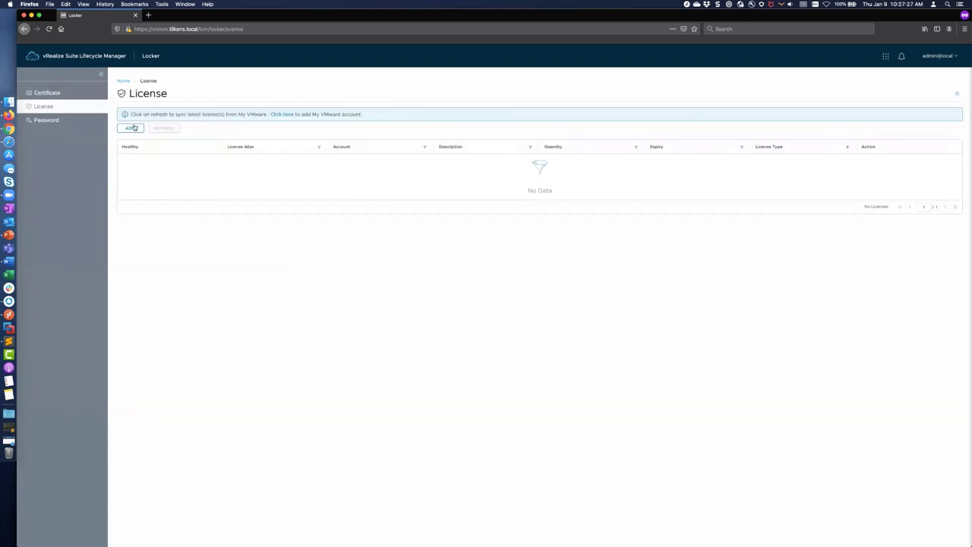
{"action": "left_click", "coordinate": [45, 120]}
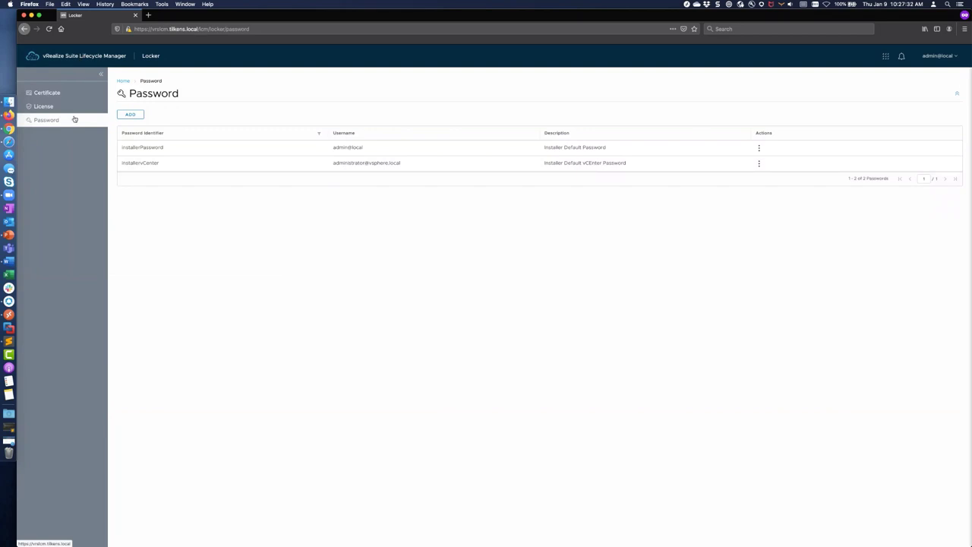
{"action": "left_click", "coordinate": [47, 93]}
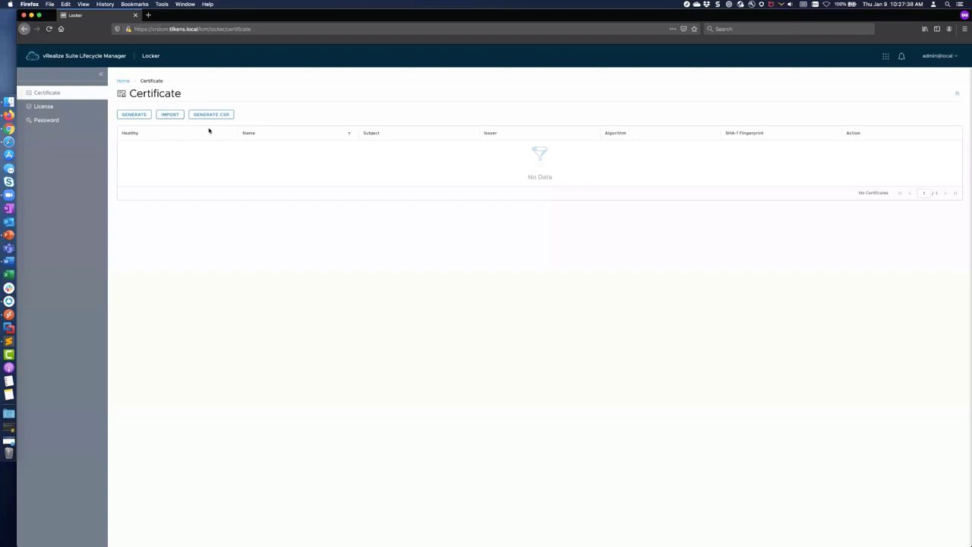
{"action": "key", "text": "super+Tab"}
{"action": "key", "text": "super+Tab"}
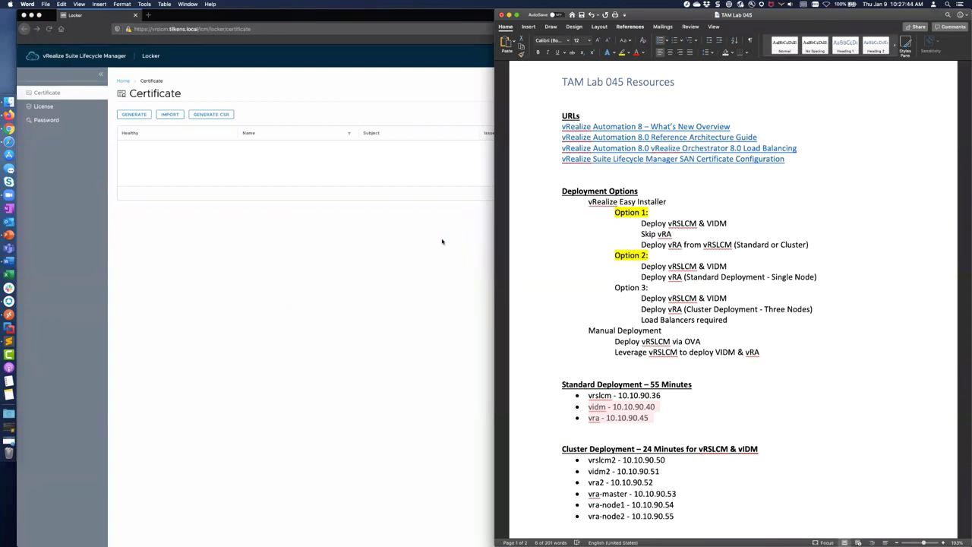
{"action": "left_click", "coordinate": [442, 242]}
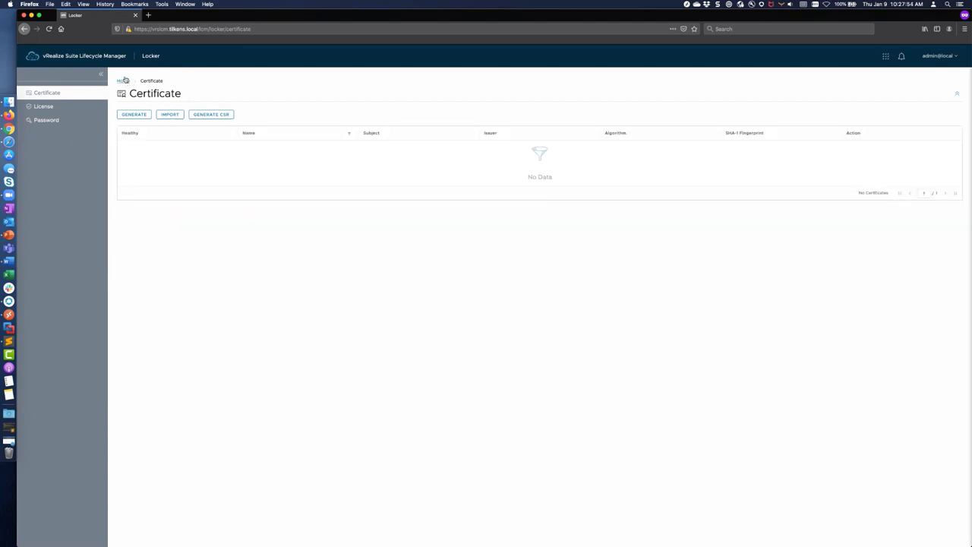
Step: Open Marketplace, see the My VMware configuration warning, and return to the services dashboard
{"action": "left_click", "coordinate": [117, 55]}
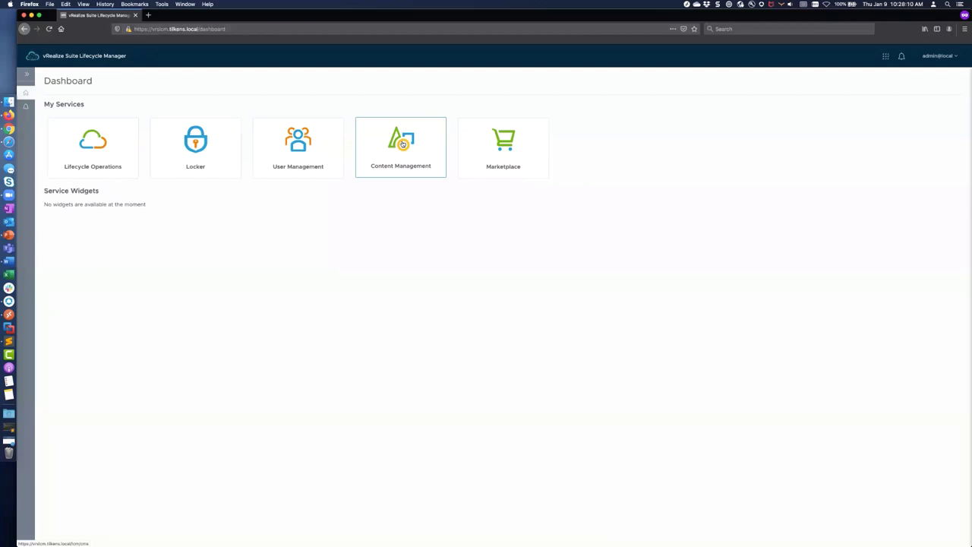
{"action": "left_click", "coordinate": [501, 139]}
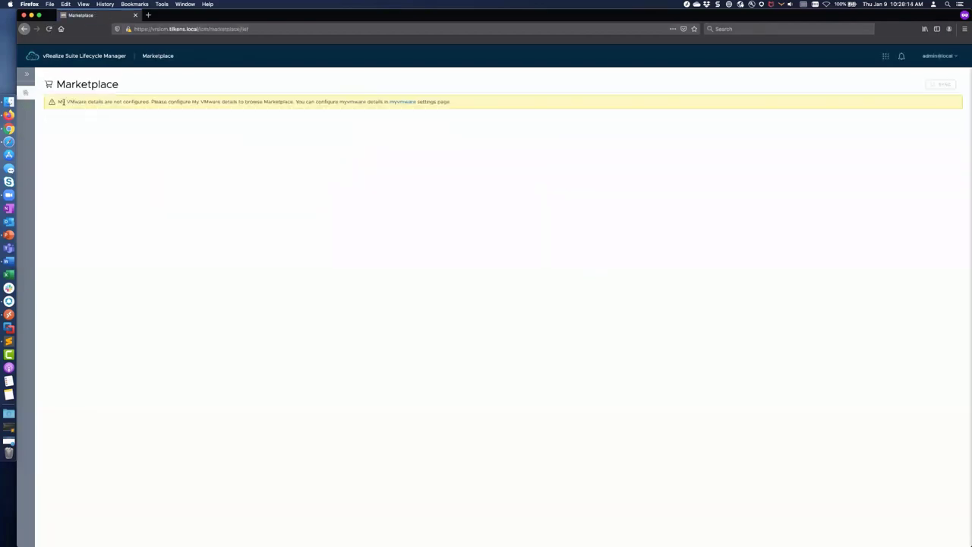
{"action": "left_click", "coordinate": [28, 74]}
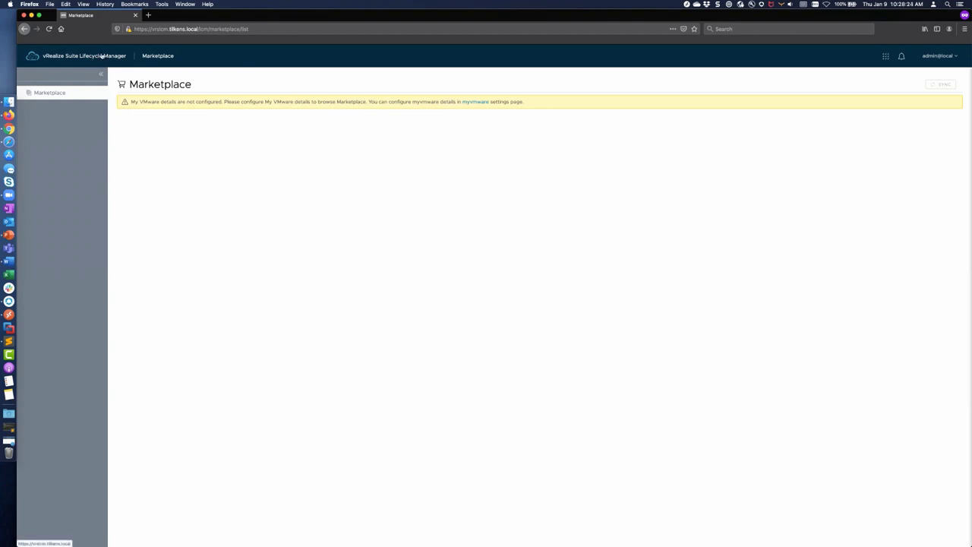
{"action": "left_click", "coordinate": [103, 57]}
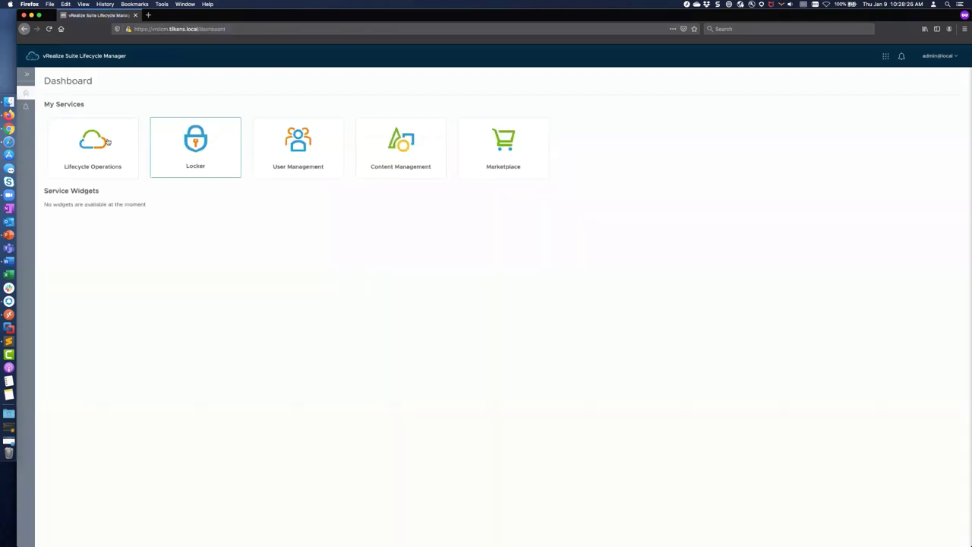
{"action": "left_click", "coordinate": [24, 76]}
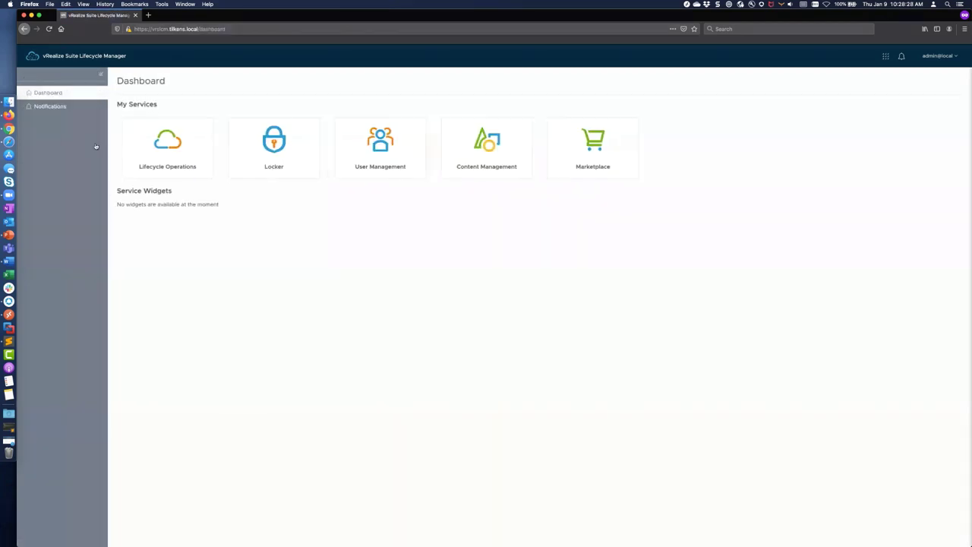
{"action": "left_click", "coordinate": [148, 16]}
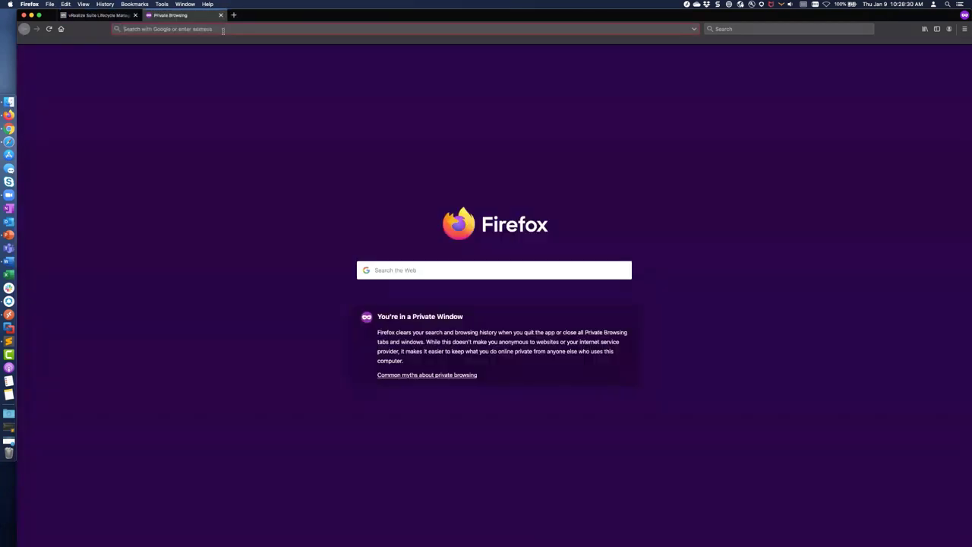
{"action": "type", "text": "https:"}
{"action": "type", "text": "//vra.tilkens."}
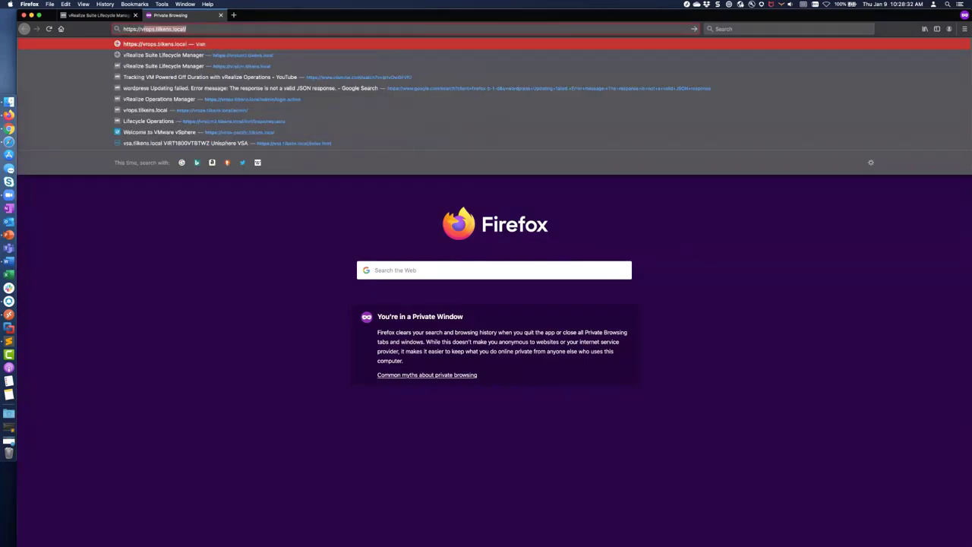
{"action": "type", "text": "local"}
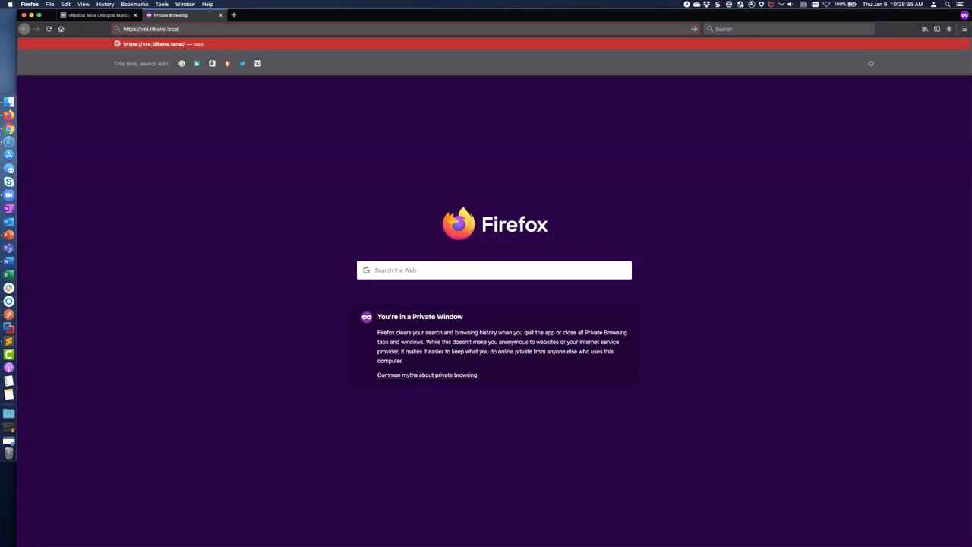
{"action": "key", "text": "Return"}
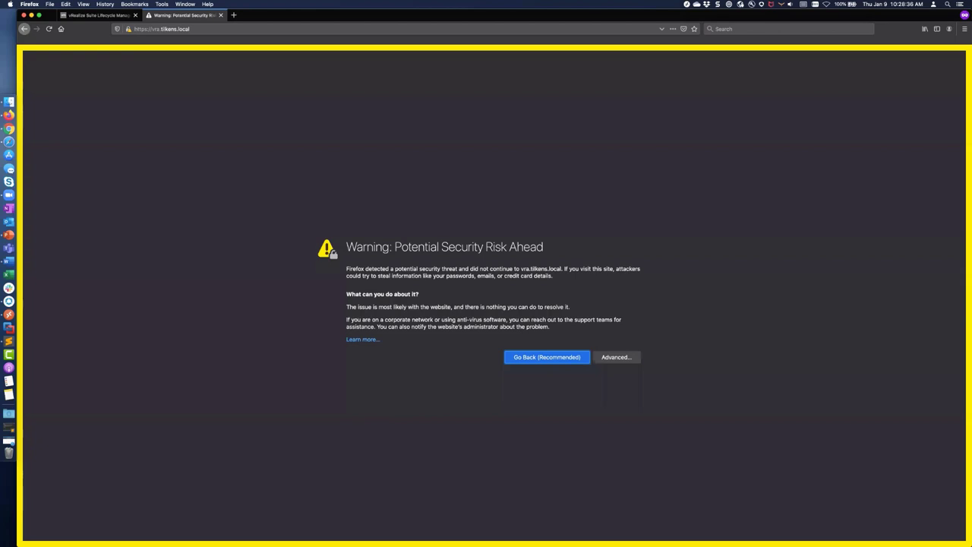
{"action": "left_click", "coordinate": [623, 360]}
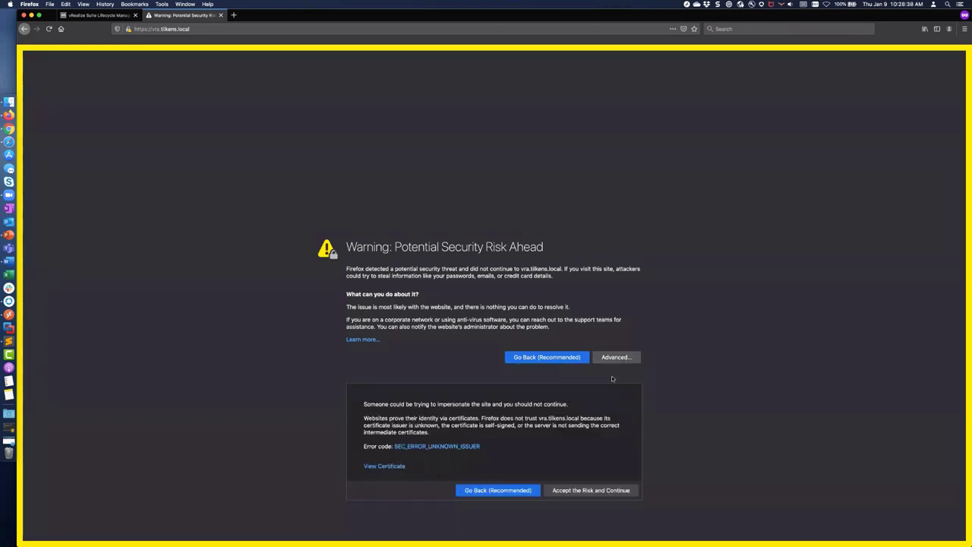
{"action": "left_click", "coordinate": [595, 490]}
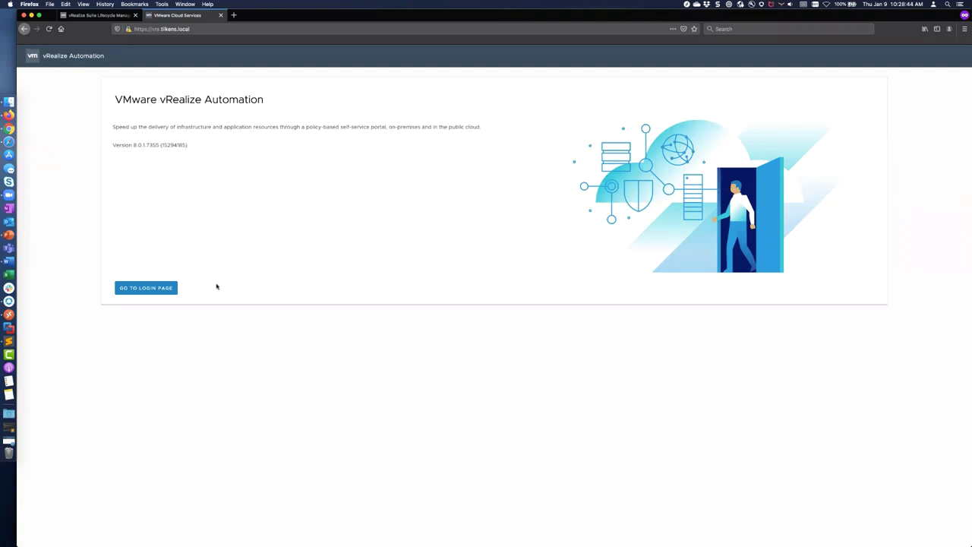
Step: Go to the vRA login page, accept the vidm certificate warning, and focus the username field
{"action": "left_click", "coordinate": [146, 288]}
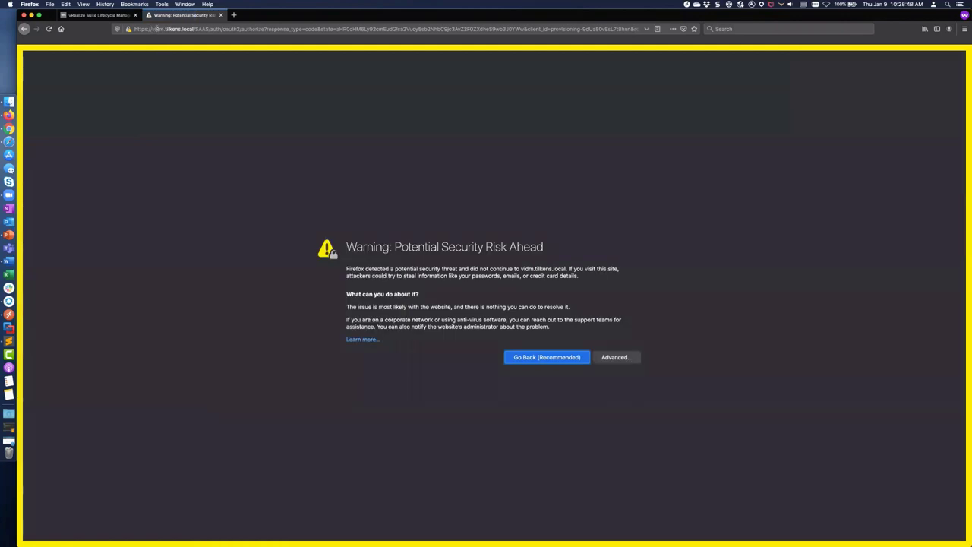
{"action": "left_click", "coordinate": [616, 360]}
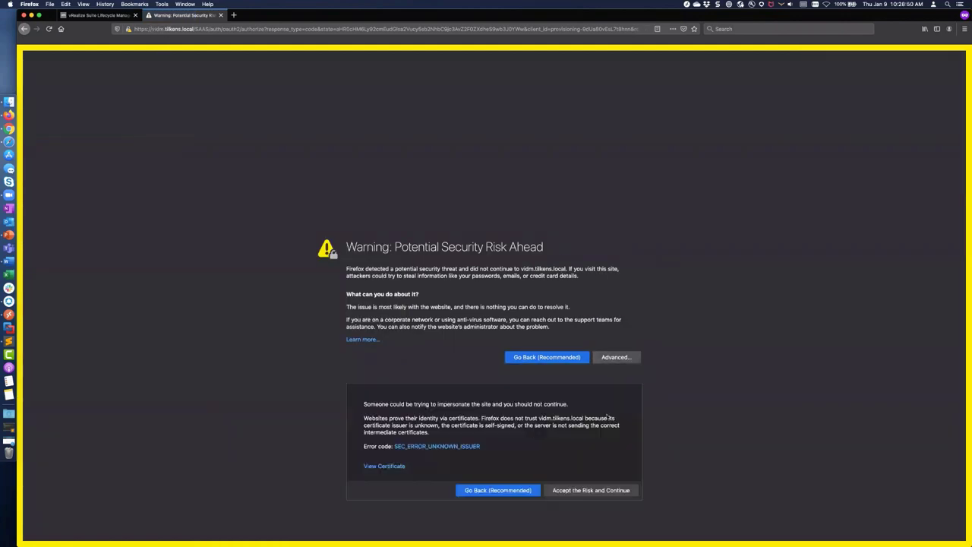
{"action": "left_click", "coordinate": [599, 491]}
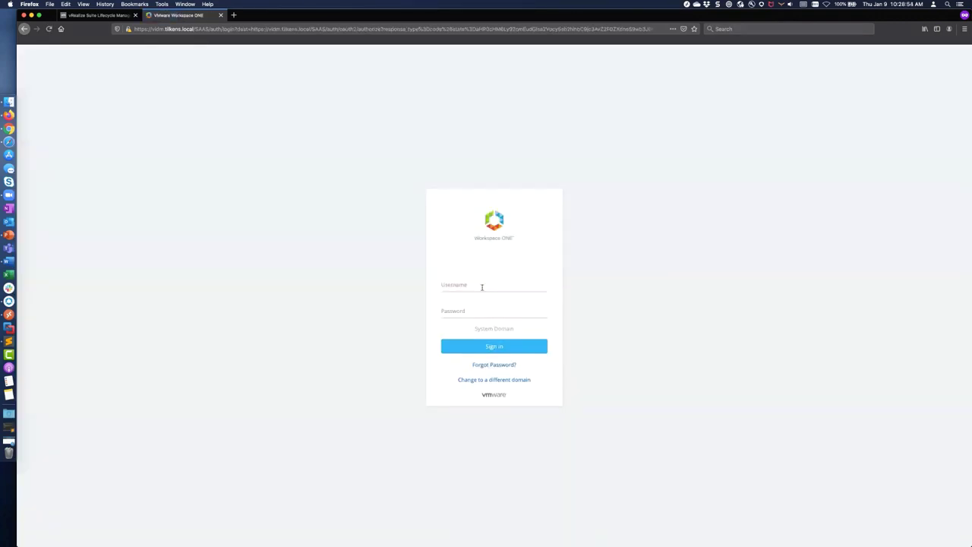
{"action": "left_click", "coordinate": [481, 286]}
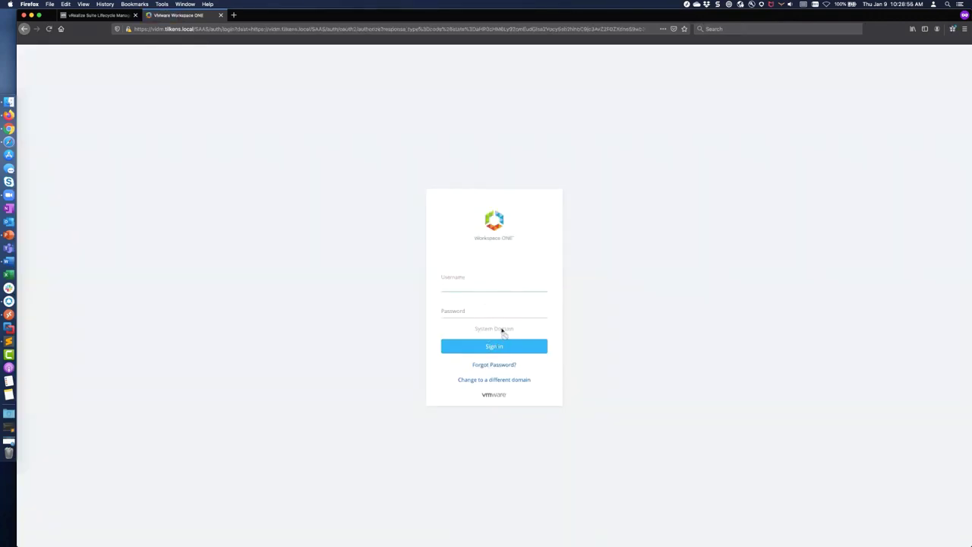
Step: Sign in to vRealize Automation with the administrator username and password
{"action": "type", "text": "administrator"}
{"action": "key", "text": "Tab"}
{"action": "type", "text": "****"}
{"action": "key", "text": "Return"}
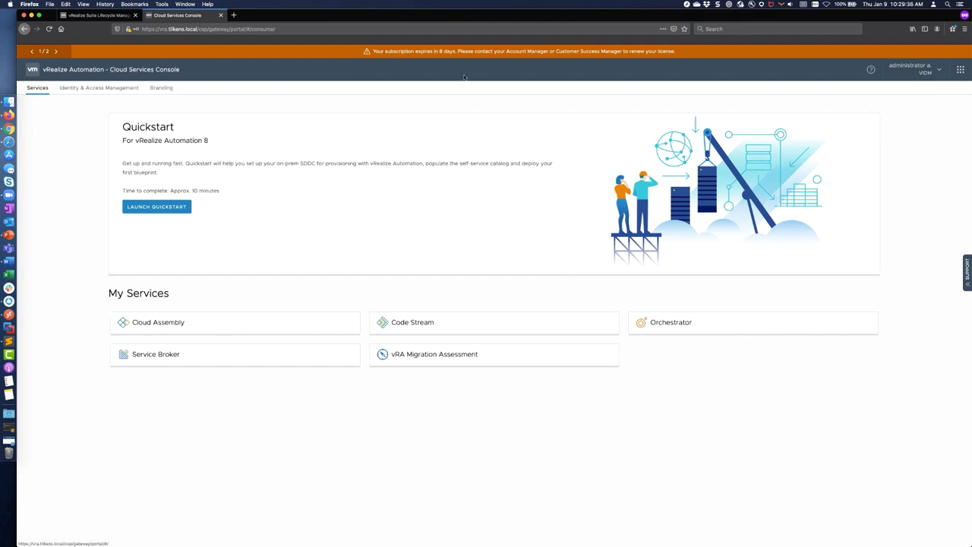
Step: Glance at the user account panel and the services list, then dismiss both
{"action": "left_click", "coordinate": [938, 70]}
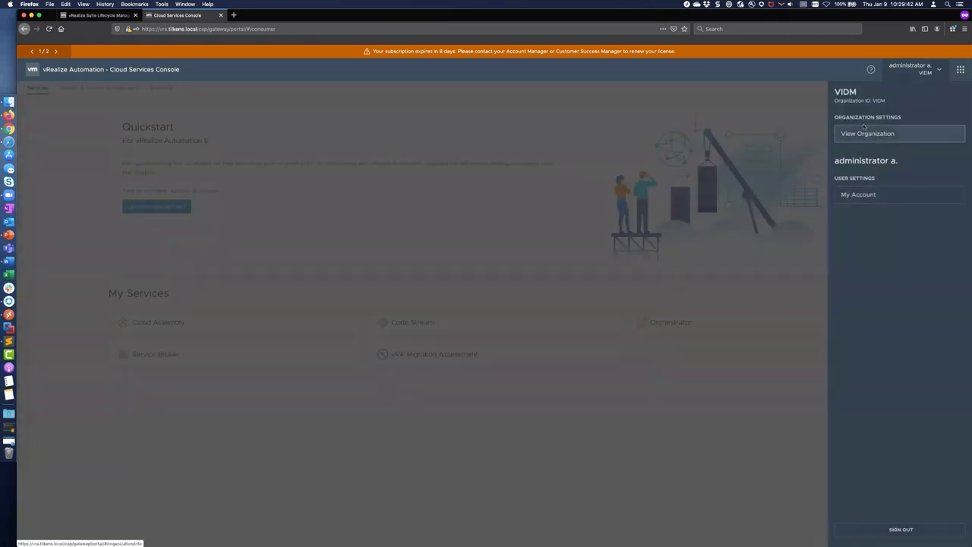
{"action": "left_click", "coordinate": [960, 70]}
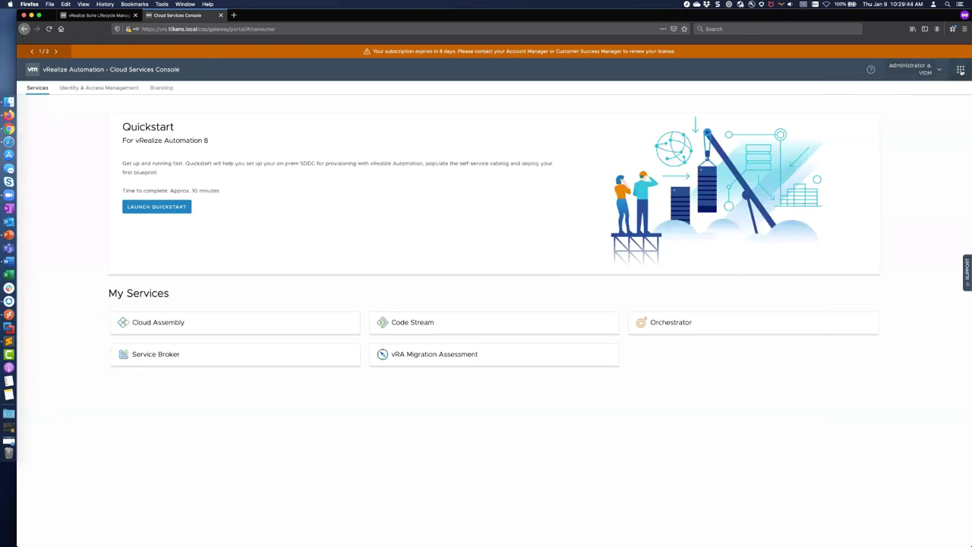
{"action": "left_click", "coordinate": [960, 71]}
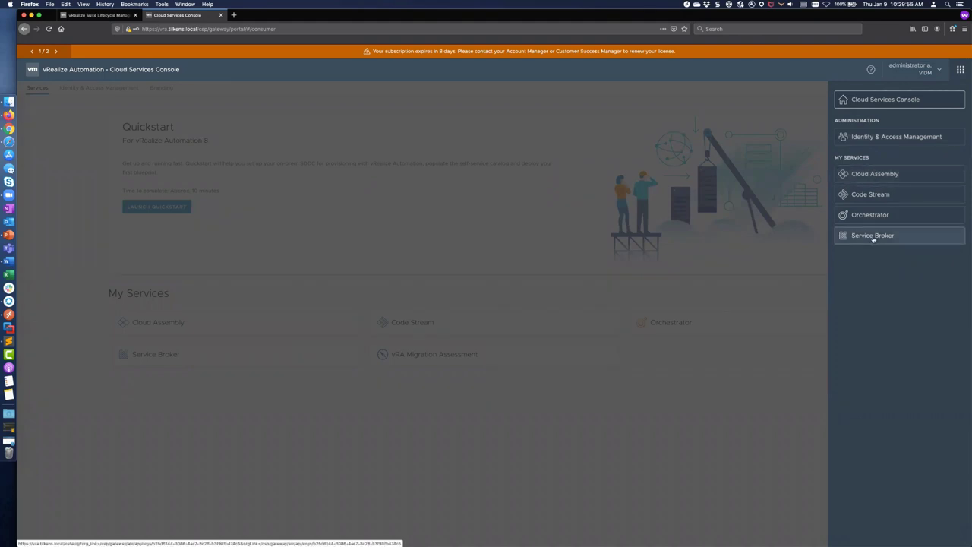
{"action": "left_click", "coordinate": [323, 430]}
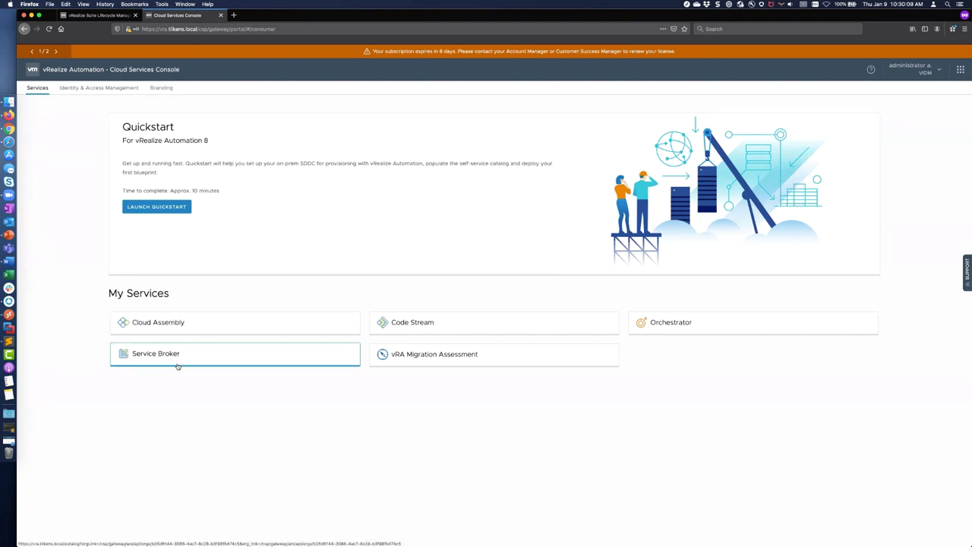
Step: Open Cloud Assembly and continue past the Guided Setup Diagram to the Cloud Accounts step
{"action": "left_click", "coordinate": [151, 326]}
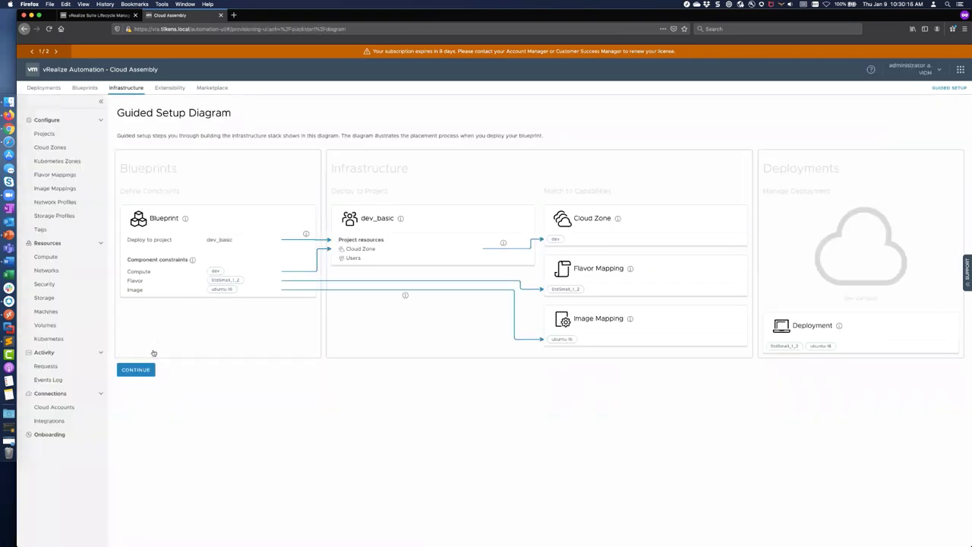
{"action": "left_click", "coordinate": [144, 370]}
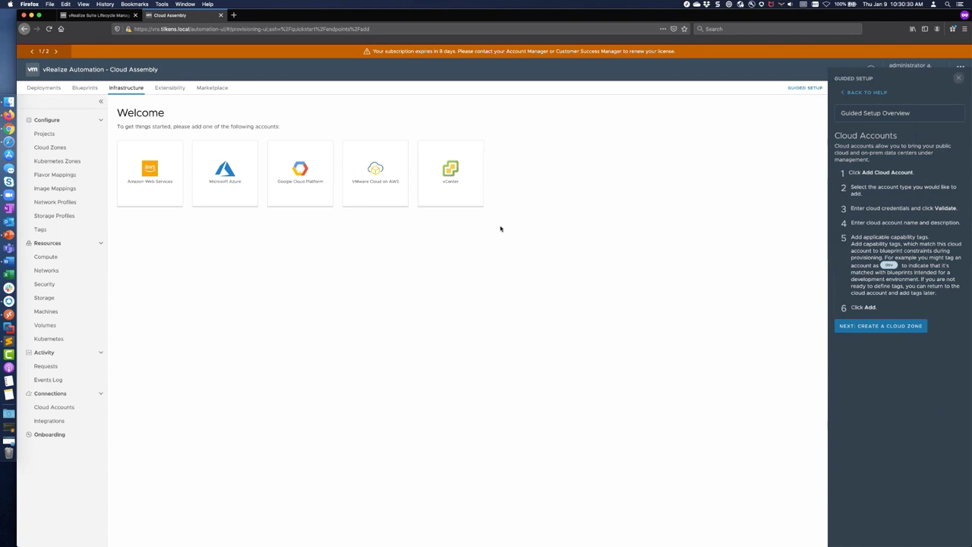
{"action": "key", "text": "super+Tab"}
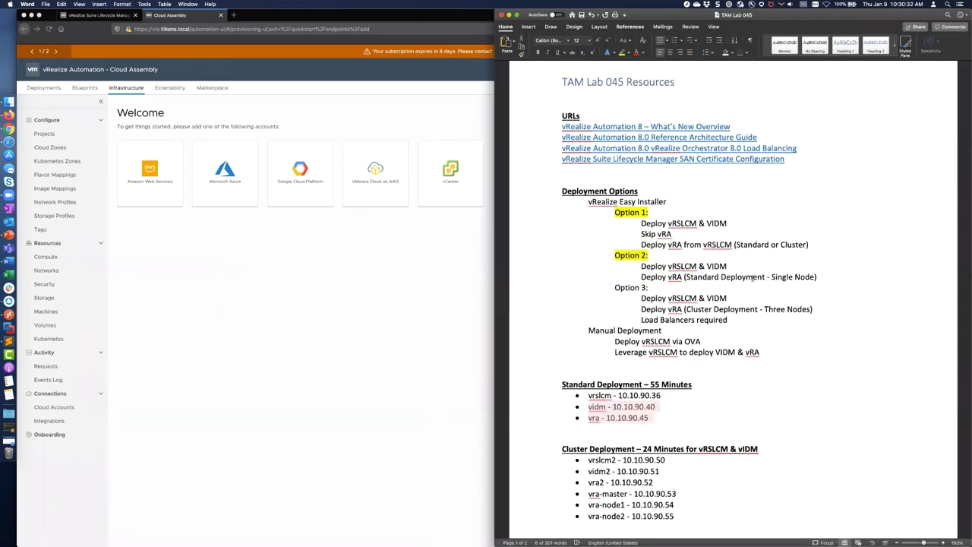
Step: Review the Option 1 deployment steps in the TAM Lab 045 Resources notes, then return to Firefox
{"action": "left_click_drag", "start_coordinate": [809, 244], "coordinate": [731, 224]}
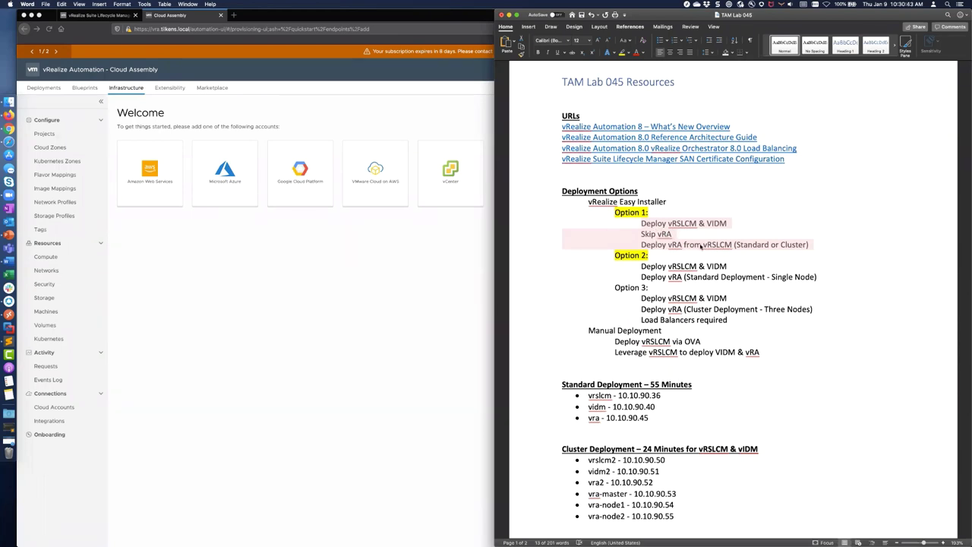
{"action": "left_click", "coordinate": [680, 236]}
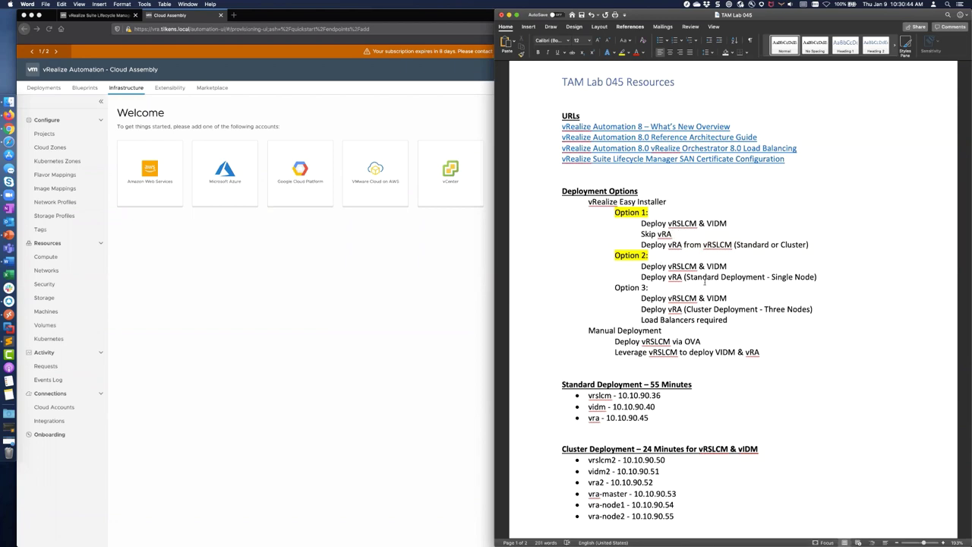
{"action": "key", "text": "super+Tab"}
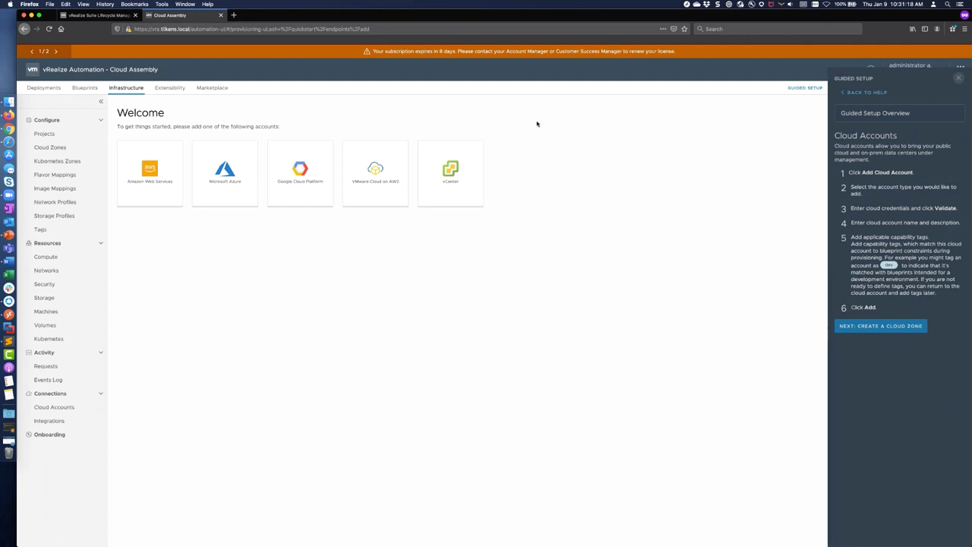
Step: Close the guided setup help, check the services list, and switch to the Lifecycle Manager tab
{"action": "left_click", "coordinate": [960, 83]}
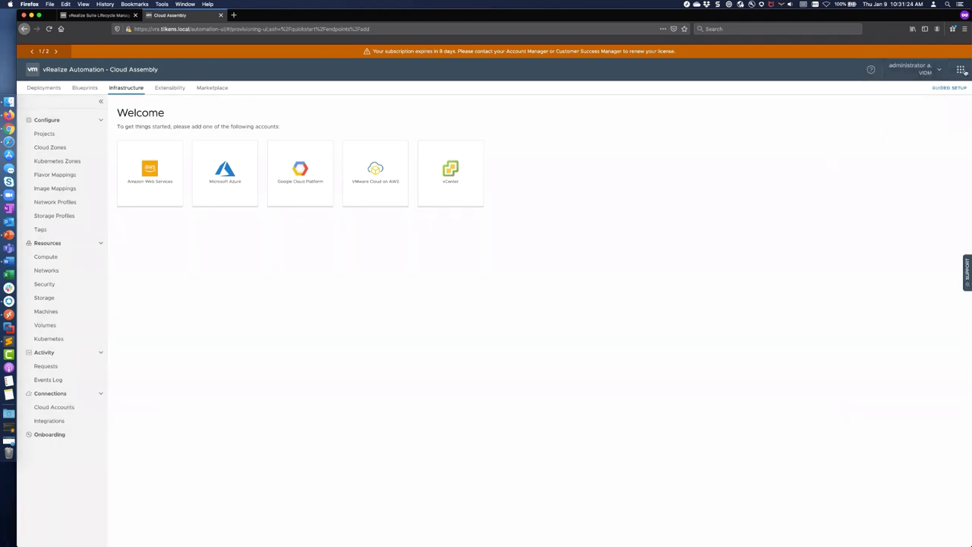
{"action": "left_click", "coordinate": [960, 70]}
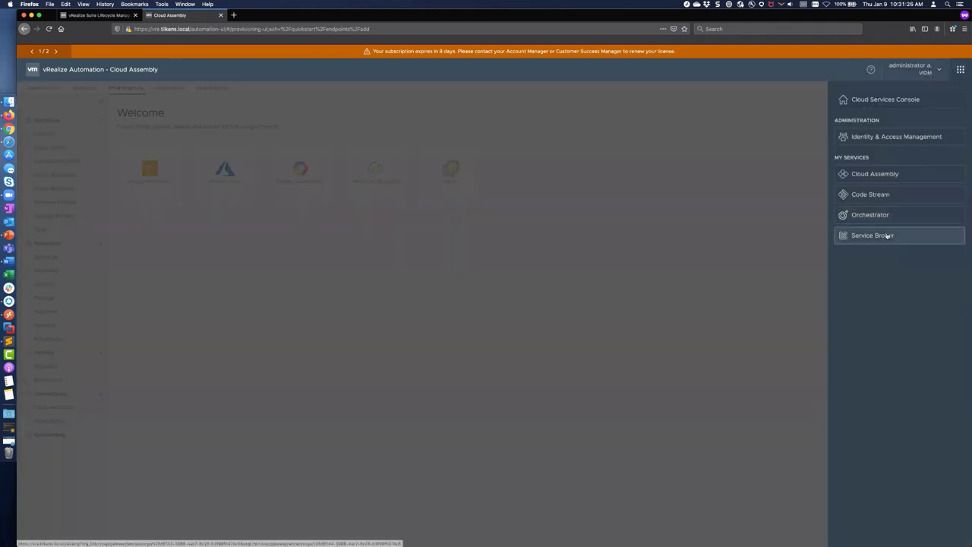
{"action": "left_click", "coordinate": [705, 249]}
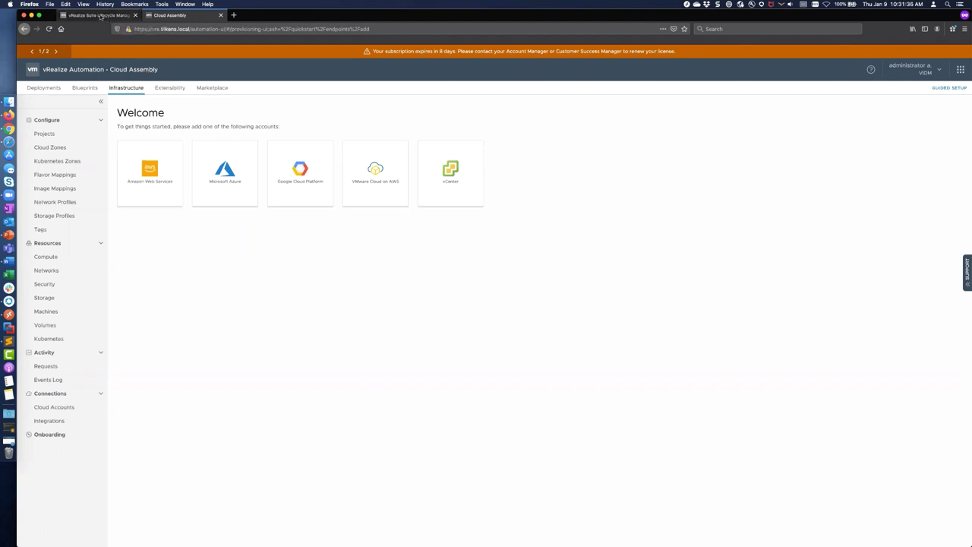
{"action": "left_click", "coordinate": [101, 16]}
{"action": "key", "text": "super+Tab"}
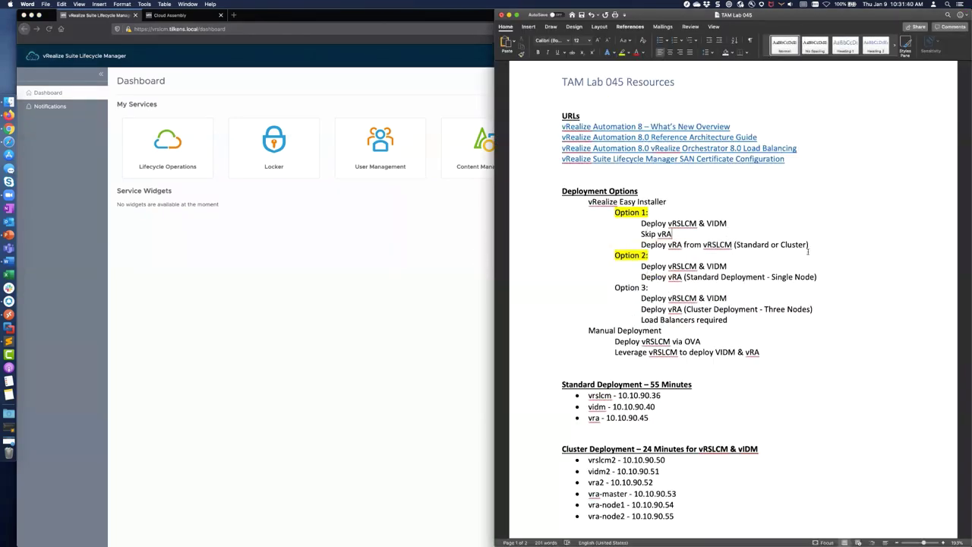
Step: Reread the Option 1 steps and bring the vSphere Client Prod Cluster summary up in Chrome
{"action": "left_click_drag", "start_coordinate": [803, 246], "coordinate": [714, 225]}
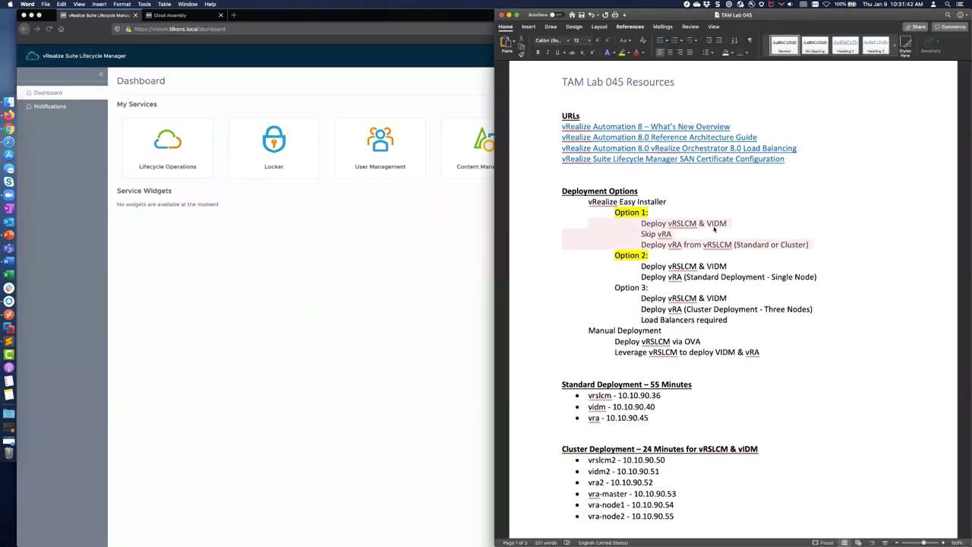
{"action": "left_click", "coordinate": [714, 223]}
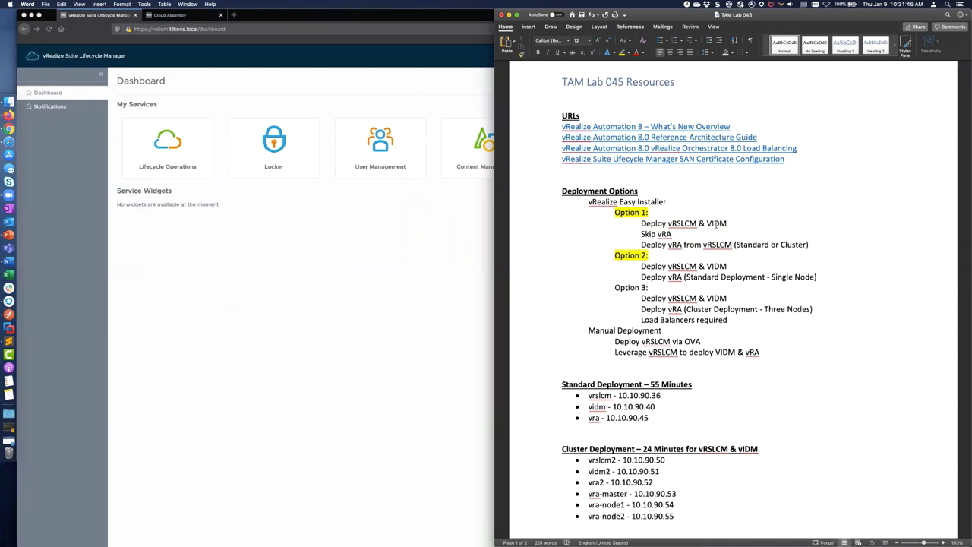
{"action": "key", "text": "super+Tab"}
{"action": "key", "text": "Tab"}
{"action": "key", "text": "Tab"}
{"action": "key", "text": "Tab"}
{"action": "key", "text": "Tab"}
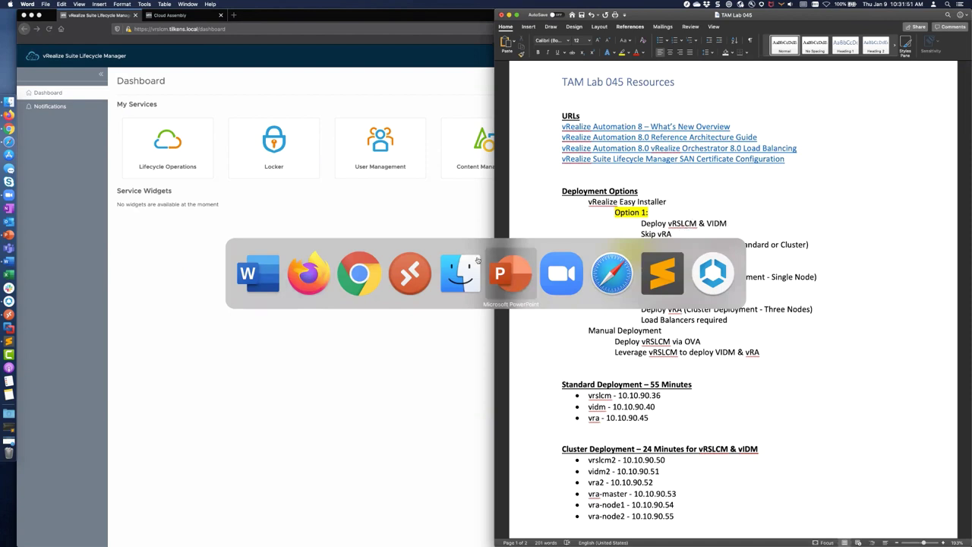
{"action": "left_click", "coordinate": [367, 269]}
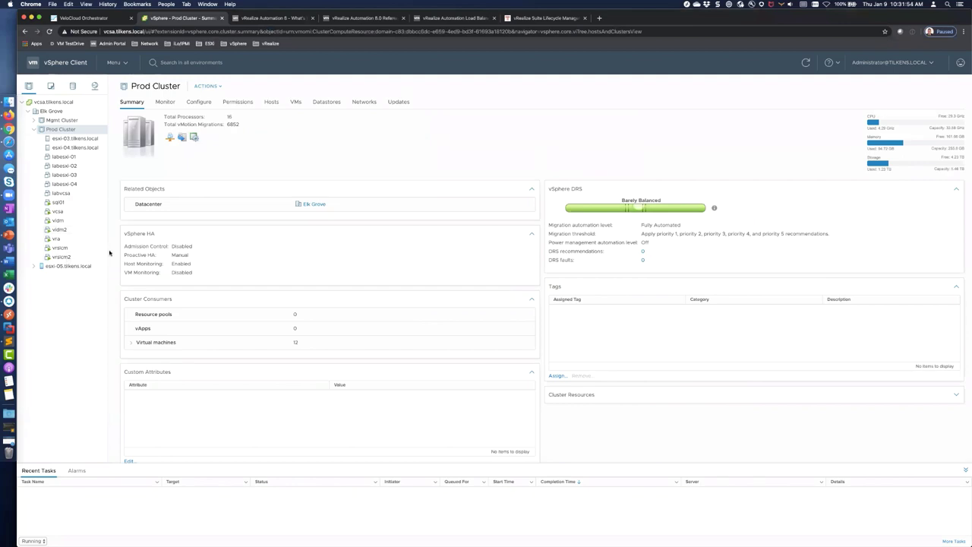
{"action": "key", "text": "super+Tab"}
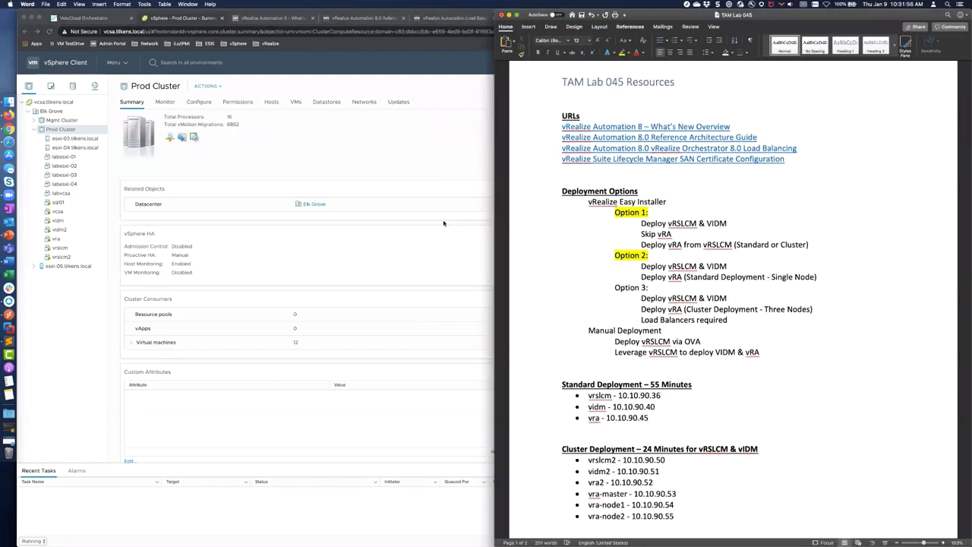
{"action": "key", "text": "super+Tab"}
{"action": "key", "text": "super+Tab"}
{"action": "key", "text": "super+Tab"}
Step: Skip the vRealize Automation install, cancel the installer wizard, and switch to Firefox
{"action": "left_click", "coordinate": [240, 246]}
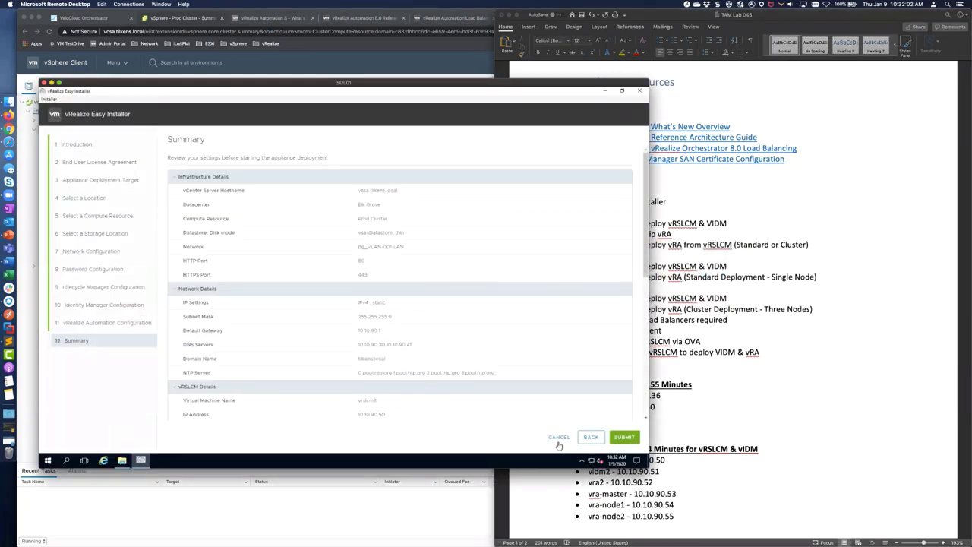
{"action": "left_click", "coordinate": [591, 436]}
{"action": "left_click", "coordinate": [272, 175]}
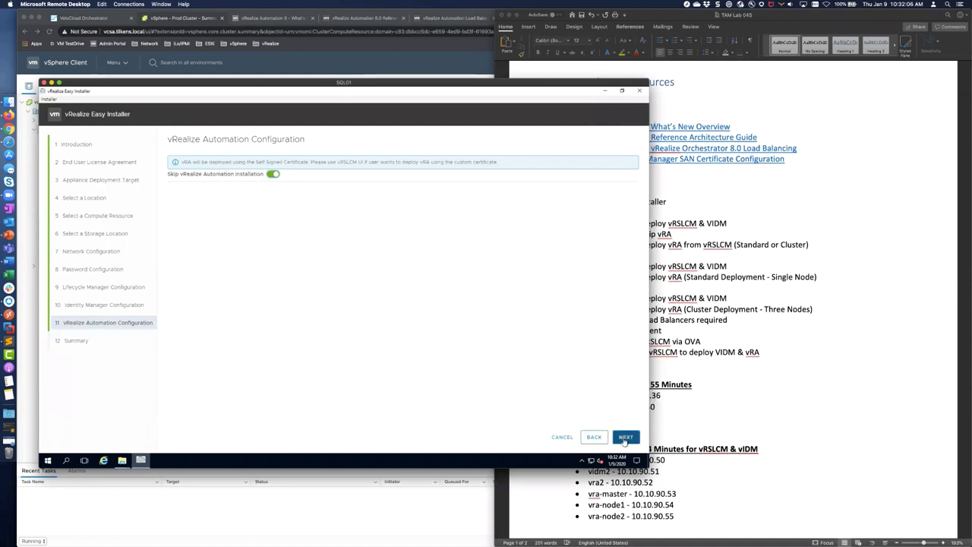
{"action": "left_click", "coordinate": [625, 437]}
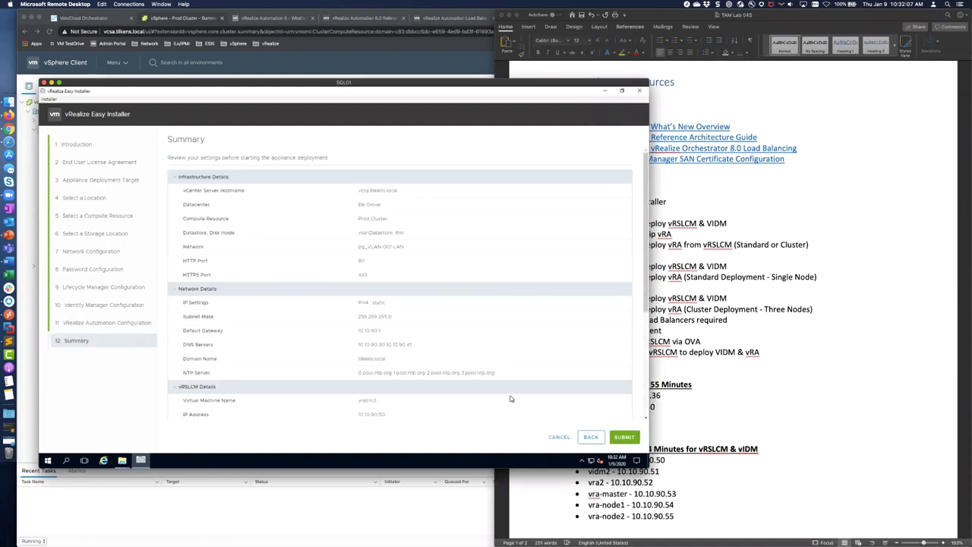
{"action": "left_click", "coordinate": [558, 439]}
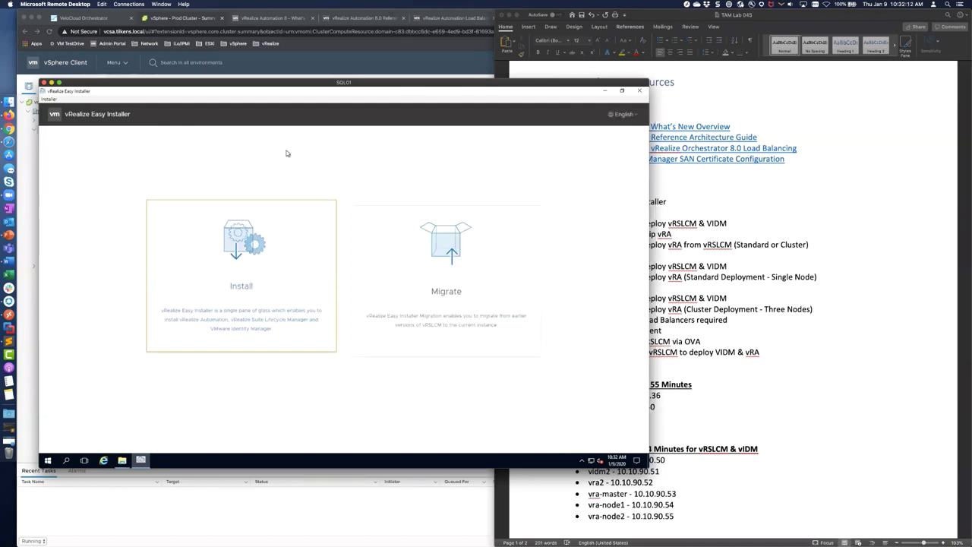
{"action": "key", "text": "super"}
{"action": "key", "text": "super+Tab"}
{"action": "key", "text": "super+Tab"}
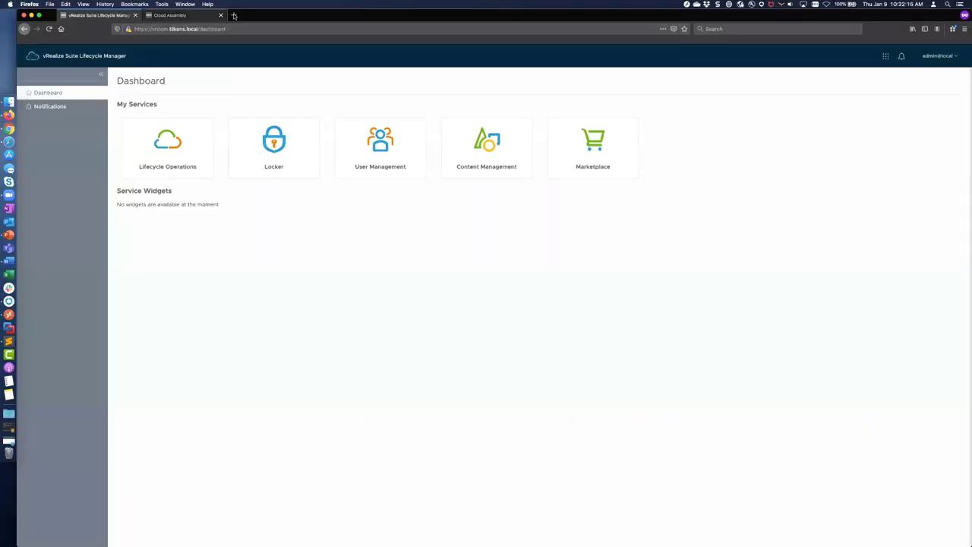
Step: Load the vrslcm2 appliance URL in a new private tab and accept its self-signed certificate
{"action": "left_click", "coordinate": [233, 15]}
{"action": "type", "text": "htt"}
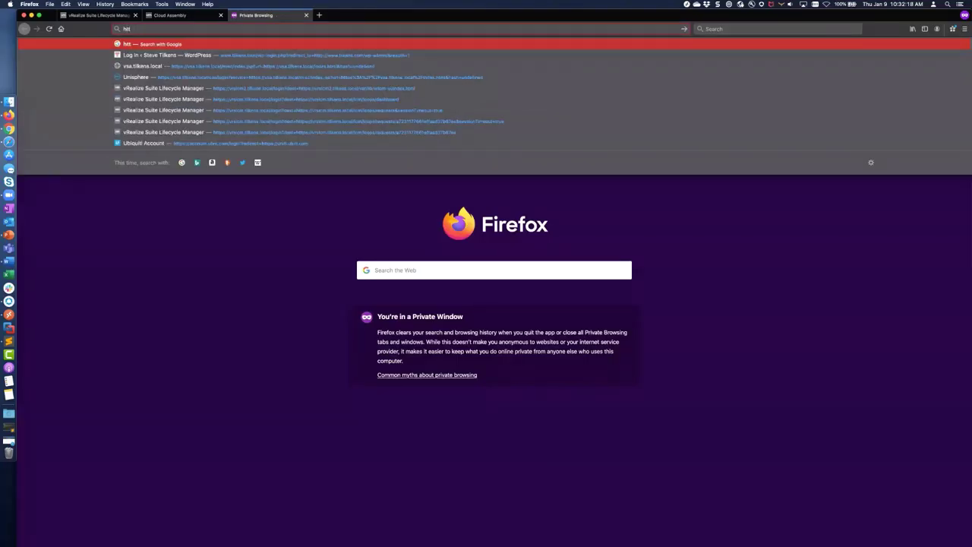
{"action": "type", "text": "ps://vrslc"}
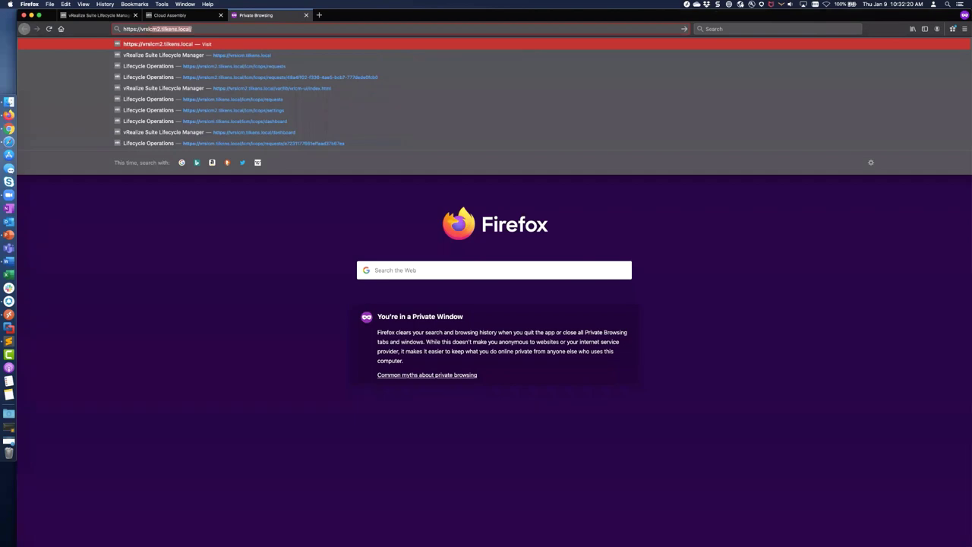
{"action": "type", "text": "m"}
{"action": "key", "text": "Return"}
{"action": "left_click", "coordinate": [619, 337]}
{"action": "left_click", "coordinate": [586, 454]}
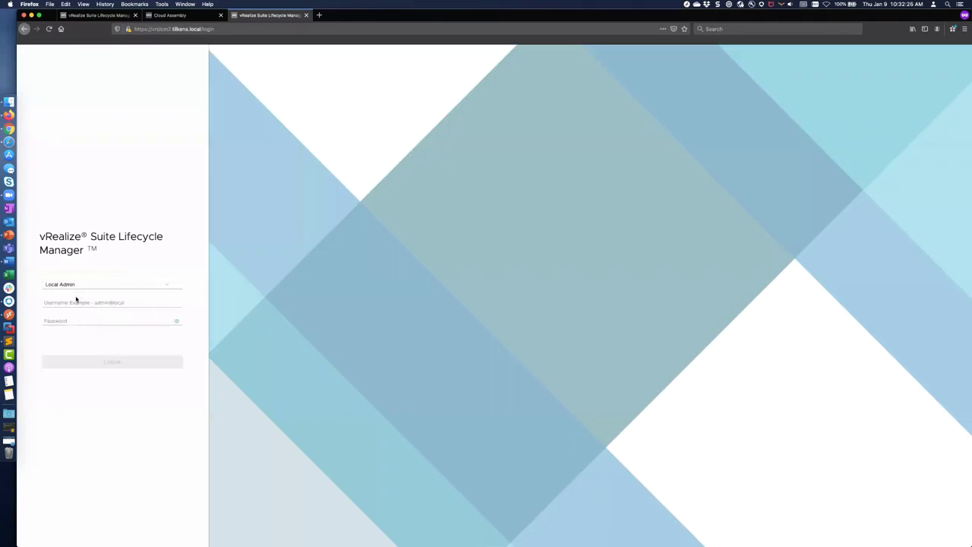
Step: Log in to vrslcm2 as the local admin, correcting the mistyped password
{"action": "left_click", "coordinate": [73, 303]}
{"action": "type", "text": "admin@local"}
{"action": "key", "text": "Tab"}
{"action": "type", "text": "•••"}
{"action": "key", "text": "Return"}
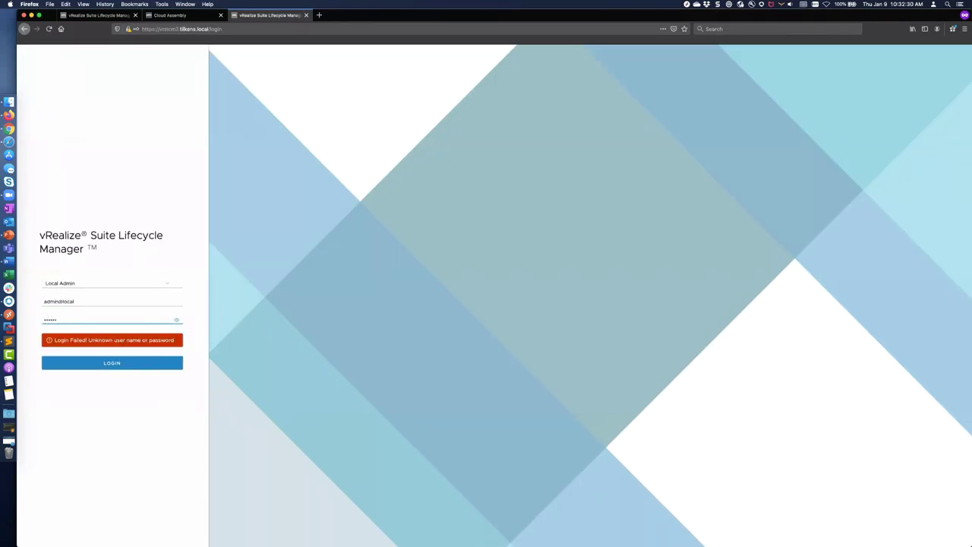
{"action": "key", "text": "shift+Tab"}
{"action": "key", "text": "Tab"}
{"action": "type", "text": "••"}
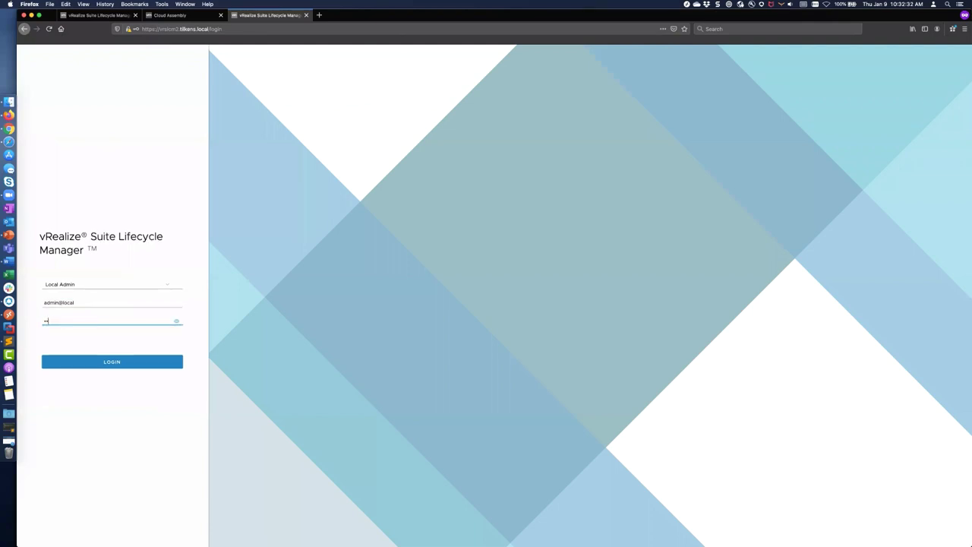
{"action": "left_click", "coordinate": [53, 356]}
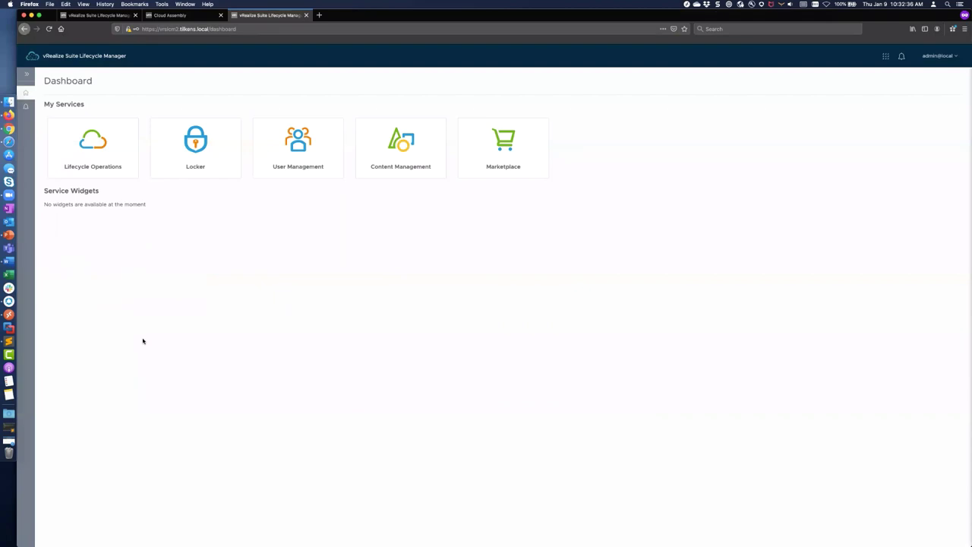
Step: Browse Lifecycle Operations' Environments and Datacenters, ending on the Settings page
{"action": "left_click", "coordinate": [28, 74]}
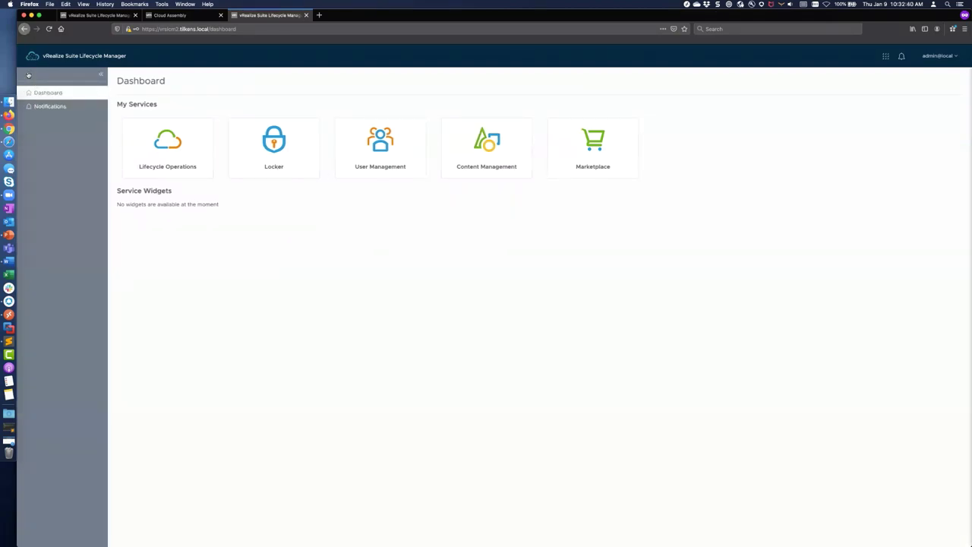
{"action": "left_click", "coordinate": [170, 147]}
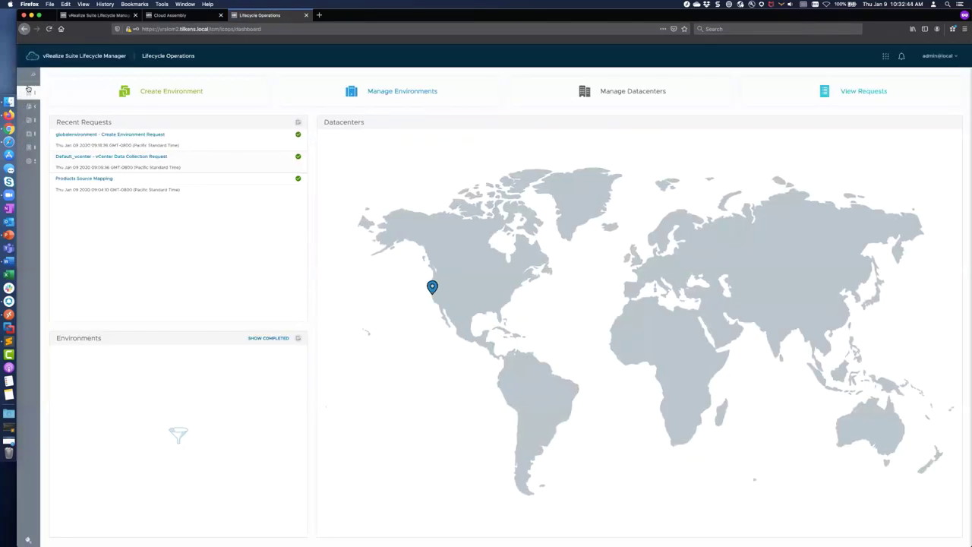
{"action": "left_click", "coordinate": [29, 89]}
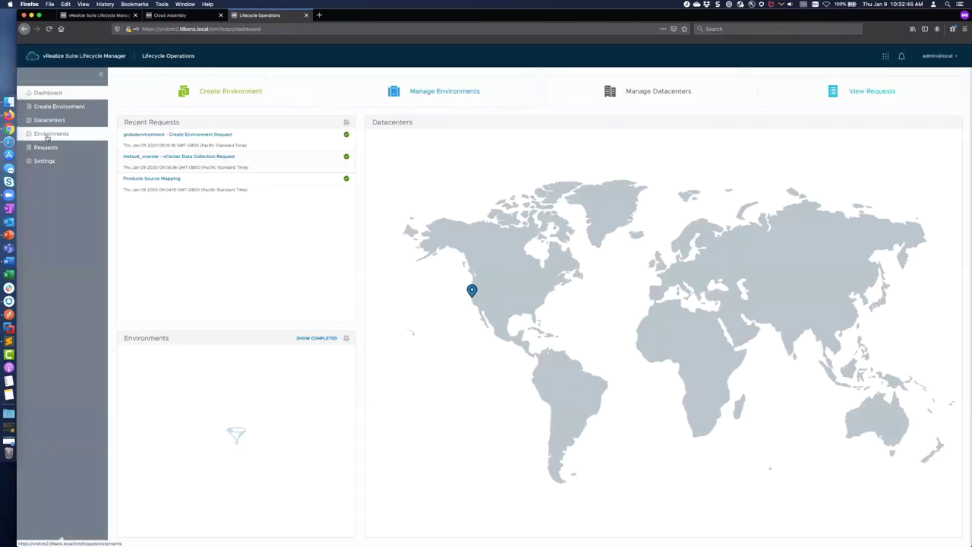
{"action": "left_click", "coordinate": [47, 135]}
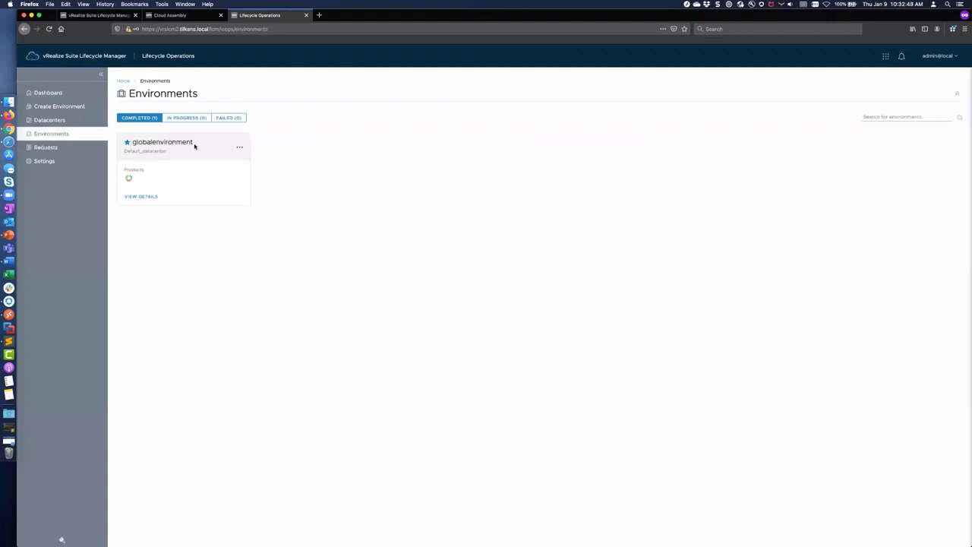
{"action": "mouse_move", "coordinate": [136, 180]}
{"action": "left_click", "coordinate": [61, 121]}
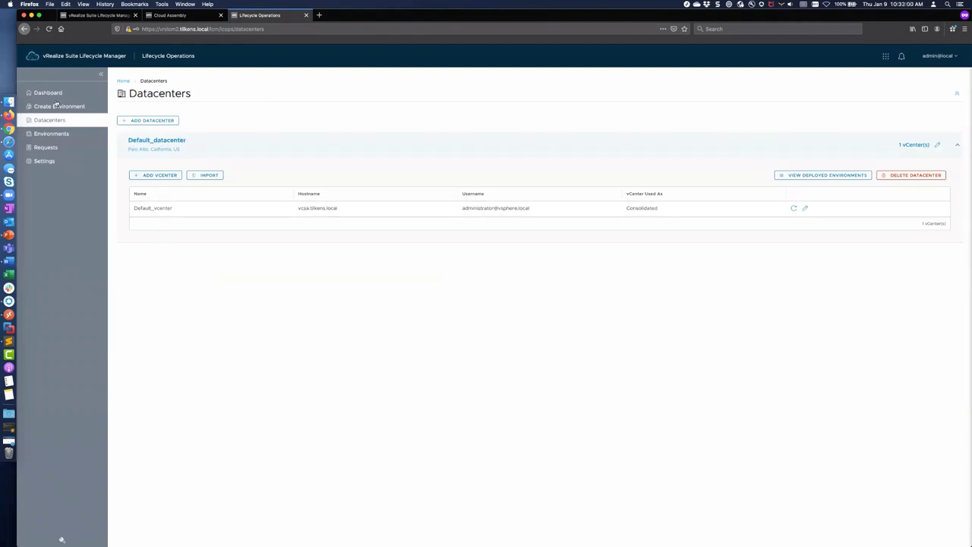
{"action": "left_click", "coordinate": [45, 161]}
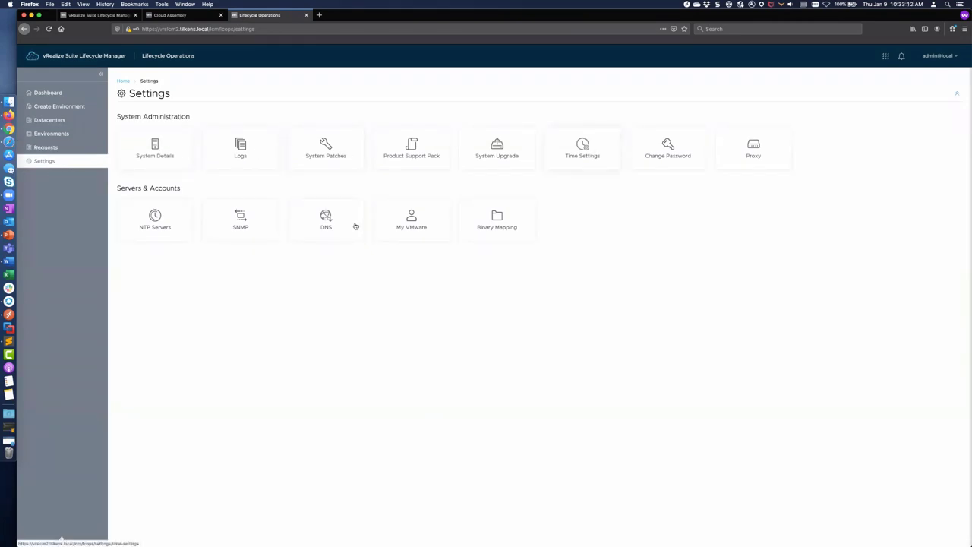
Step: Add 0.pool.ntp.org and 1.pool.ntp.org as NTP servers
{"action": "left_click", "coordinate": [155, 216]}
{"action": "left_click", "coordinate": [147, 132]}
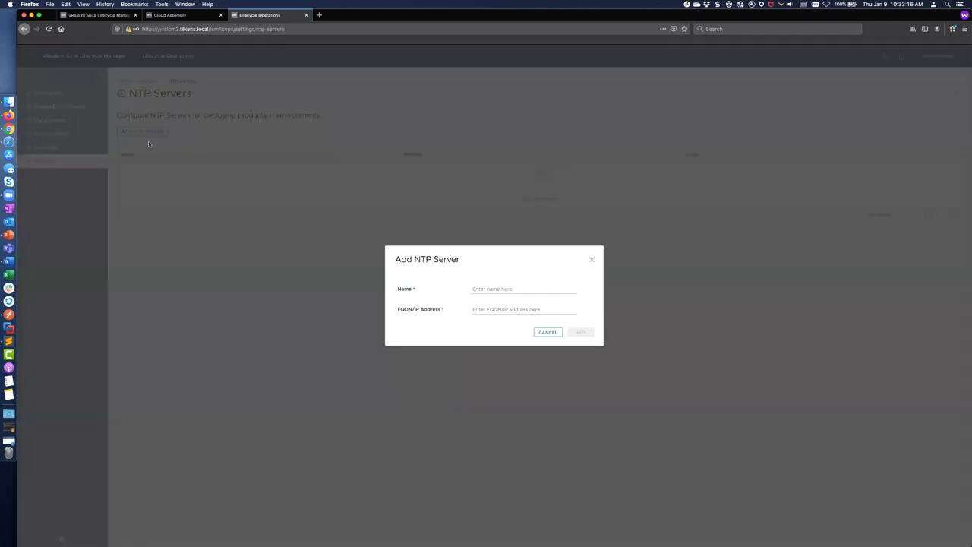
{"action": "left_click", "coordinate": [474, 288]}
{"action": "key", "text": "super+a"}
{"action": "key", "text": "super+c"}
{"action": "key", "text": "Left"}
{"action": "type", "text": "0."}
{"action": "key", "text": "Tab"}
{"action": "type", "text": "0."}
{"action": "key", "text": "super+v"}
{"action": "left_click", "coordinate": [580, 332]}
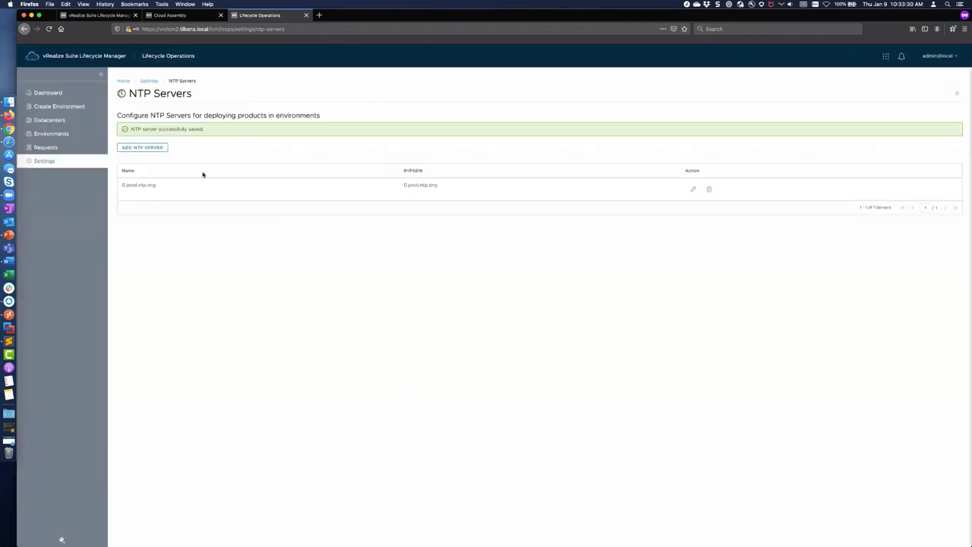
{"action": "left_click", "coordinate": [147, 147]}
{"action": "left_click", "coordinate": [509, 288]}
{"action": "type", "text": "2"}
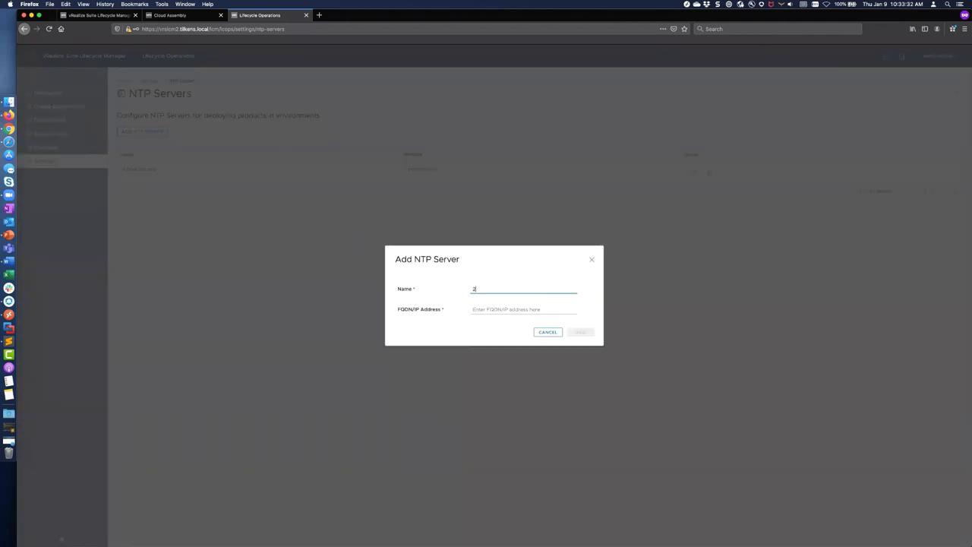
{"action": "type", "text": "."}
{"action": "key", "text": "super+v"}
{"action": "key", "text": "Tab"}
{"action": "type", "text": "1"}
{"action": "key", "text": "super+v"}
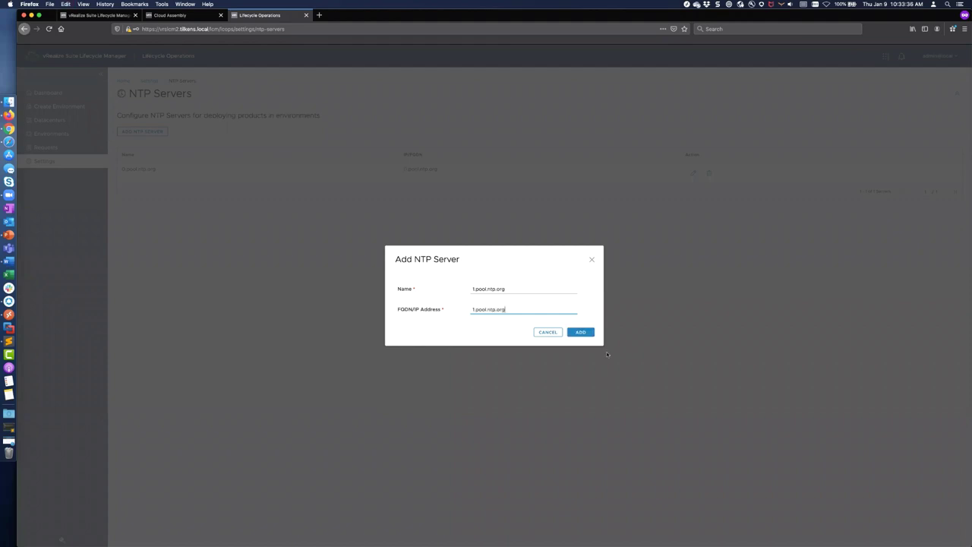
{"action": "left_click", "coordinate": [581, 331]}
Step: Add 2.pool.ntp.org and 3.pool.ntp.org as NTP servers, then go back to Settings
{"action": "left_click", "coordinate": [152, 145]}
{"action": "left_click", "coordinate": [468, 290]}
{"action": "type", "text": "2"}
{"action": "type", "text": ".pool.ntp.org"}
{"action": "key", "text": "Tab"}
{"action": "type", "text": "2"}
{"action": "key", "text": "super+v"}
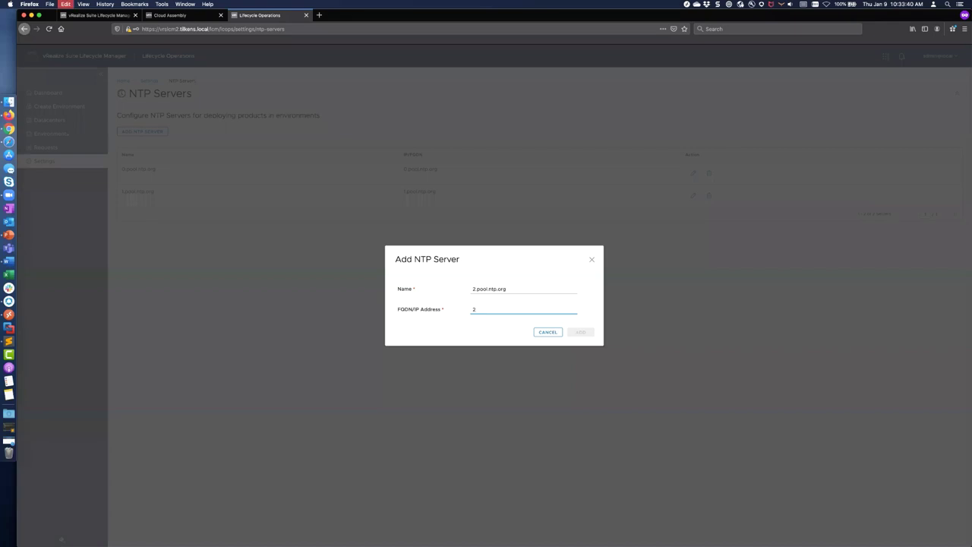
{"action": "left_click", "coordinate": [583, 334]}
{"action": "left_click", "coordinate": [152, 148]}
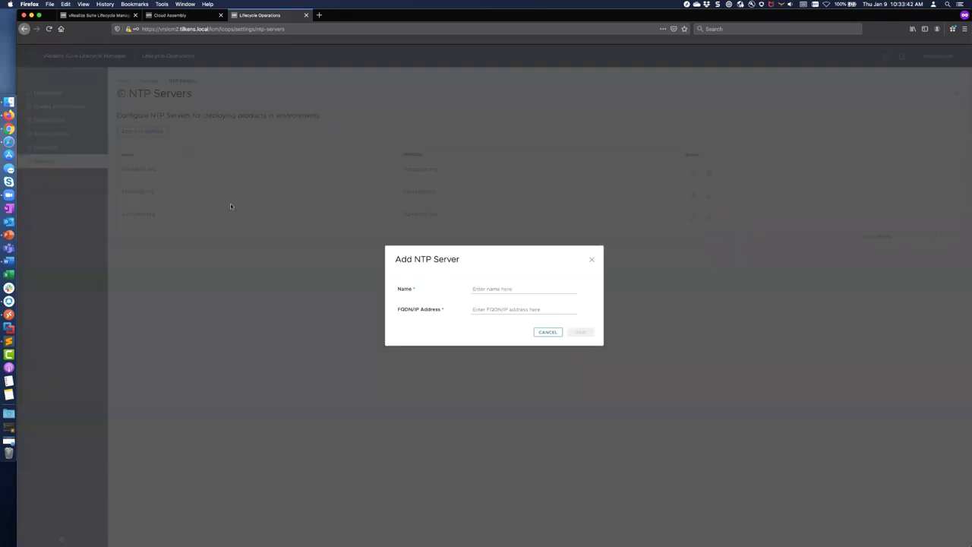
{"action": "left_click", "coordinate": [468, 292]}
{"action": "type", "text": "3"}
{"action": "type", "text": ".pool.ntp.org"}
{"action": "key", "text": "Tab"}
{"action": "type", "text": "3"}
{"action": "type", "text": ".pool.ntp.org"}
{"action": "left_click", "coordinate": [582, 332]}
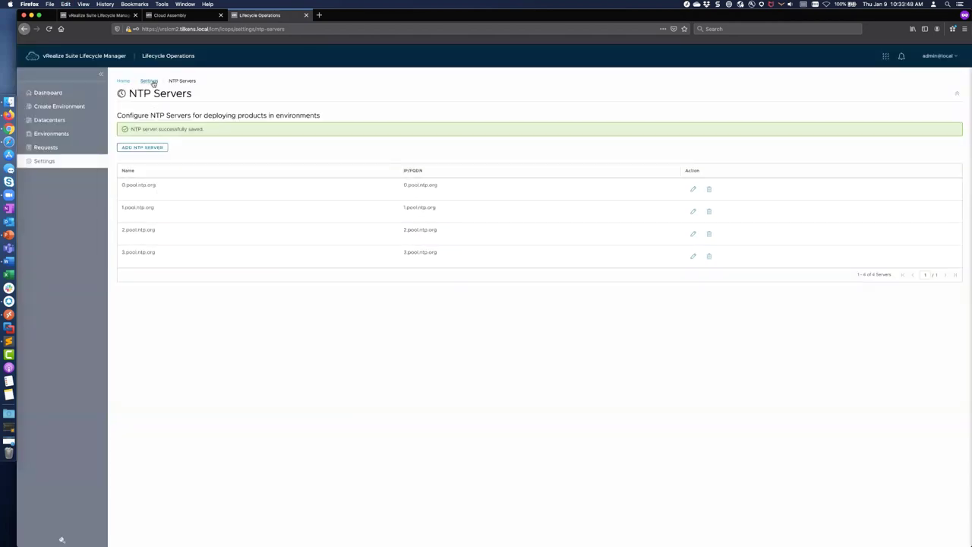
{"action": "left_click", "coordinate": [149, 81]}
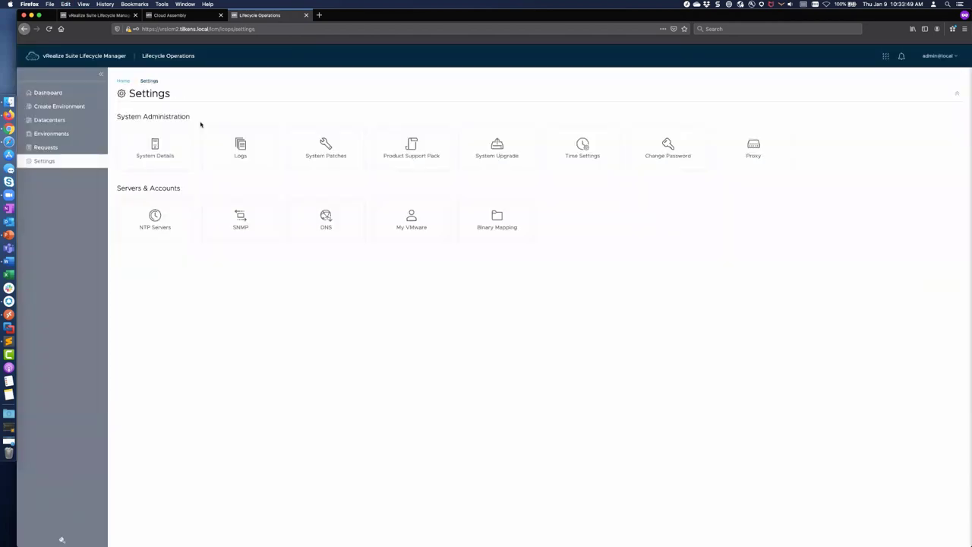
Step: Select all four pool.ntp.org NTP servers as time servers in priority order, then go back to Settings
{"action": "left_click", "coordinate": [579, 148]}
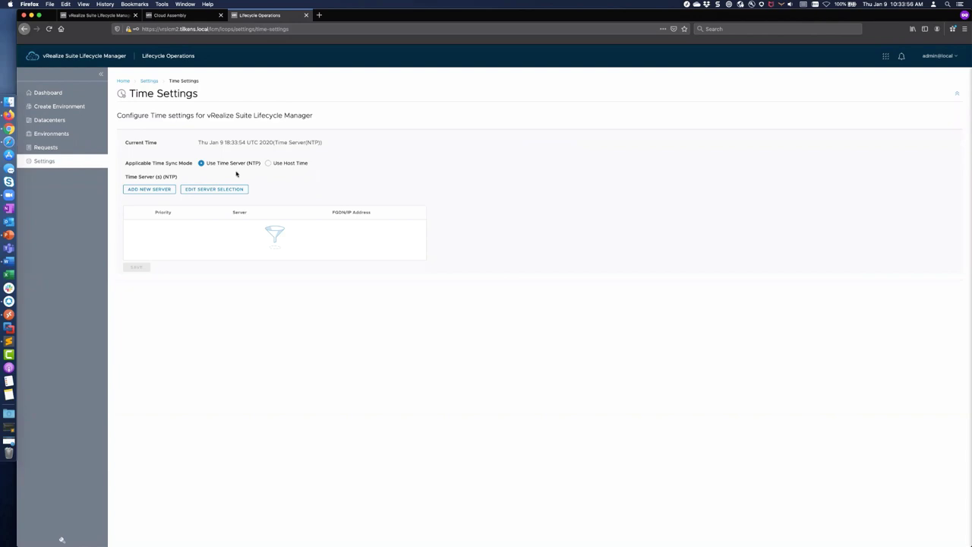
{"action": "left_click", "coordinate": [149, 190]}
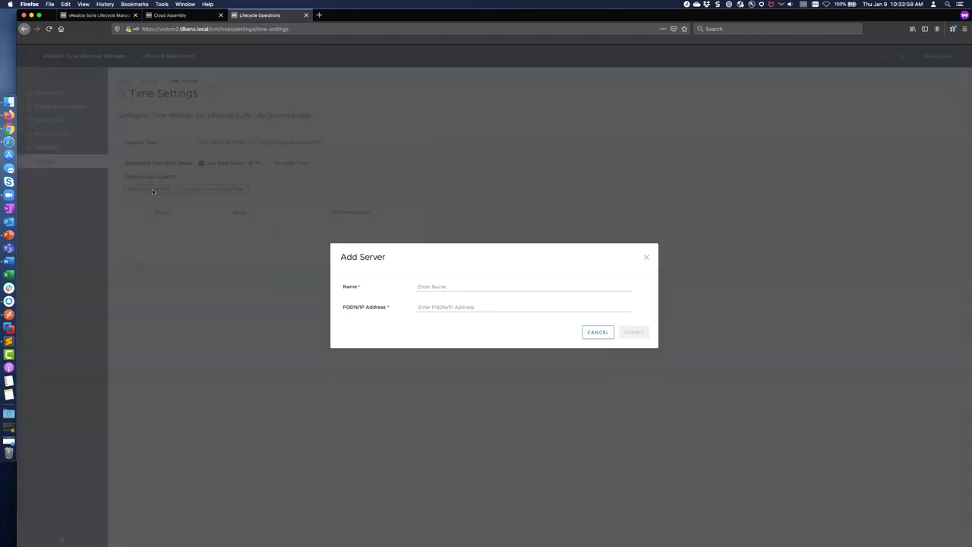
{"action": "left_click", "coordinate": [594, 332]}
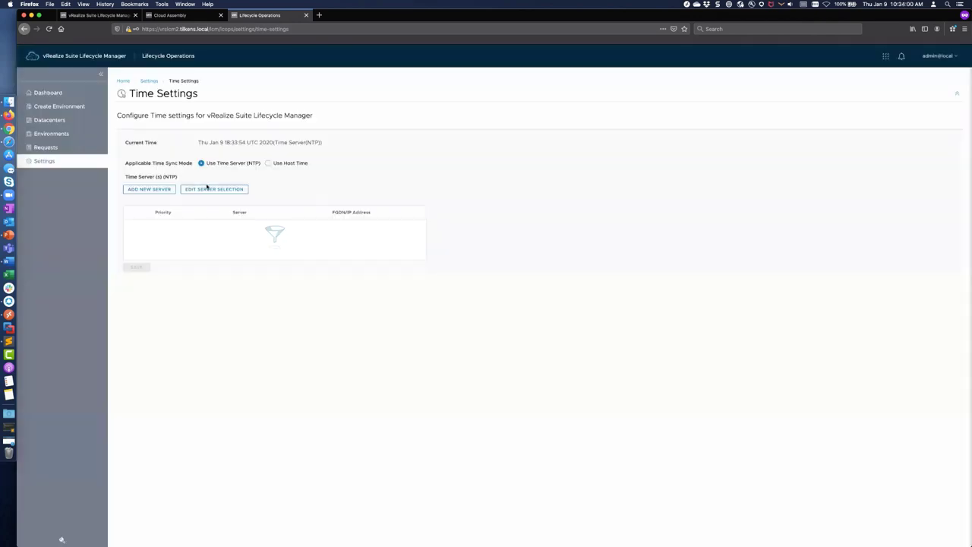
{"action": "left_click", "coordinate": [215, 189]}
{"action": "left_click", "coordinate": [442, 144]}
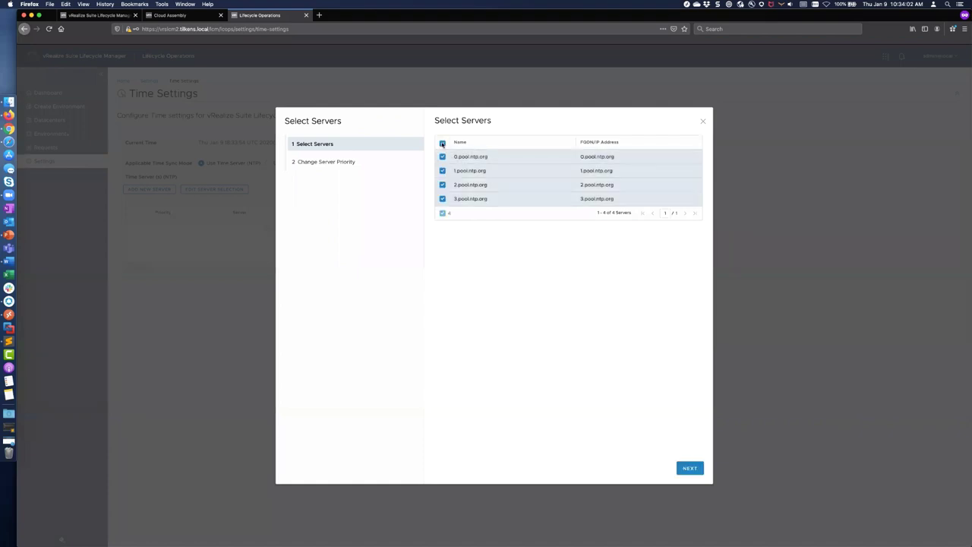
{"action": "left_click", "coordinate": [689, 468]}
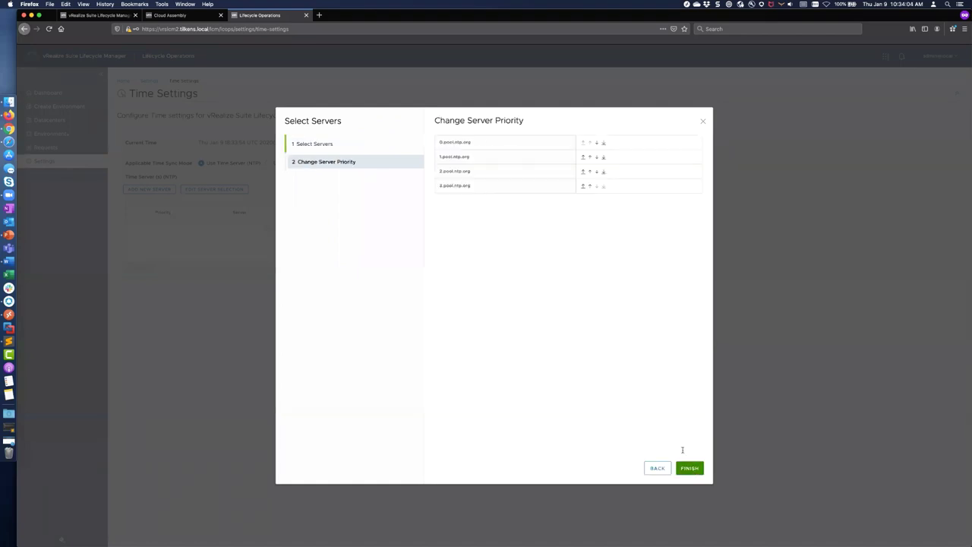
{"action": "left_click", "coordinate": [689, 467]}
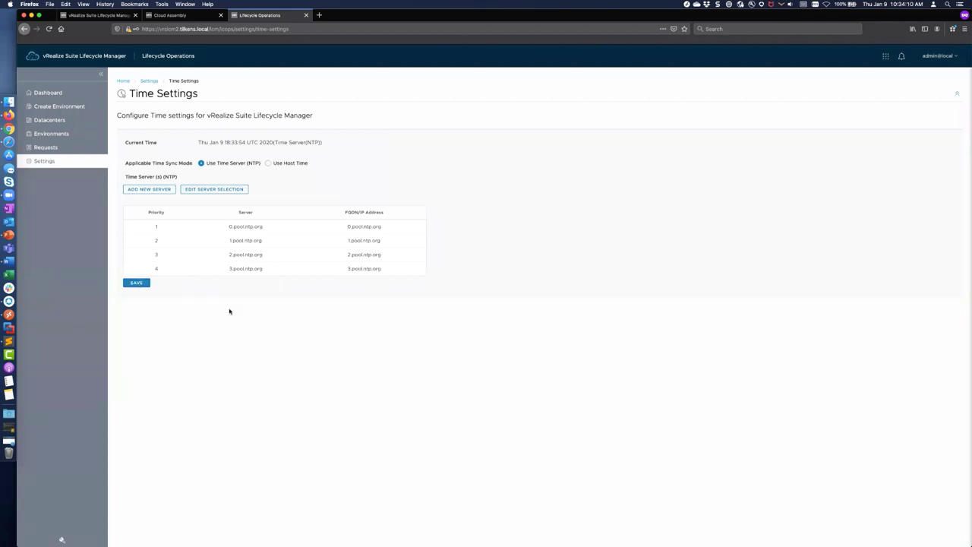
{"action": "left_click", "coordinate": [149, 80]}
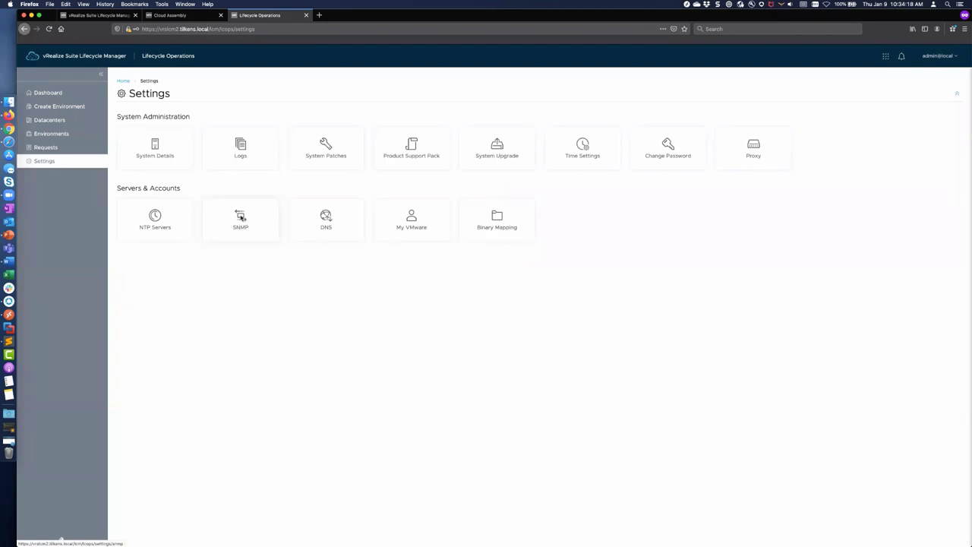
Step: Glance at the SNMP settings, then move to the DNS settings
{"action": "left_click", "coordinate": [239, 218]}
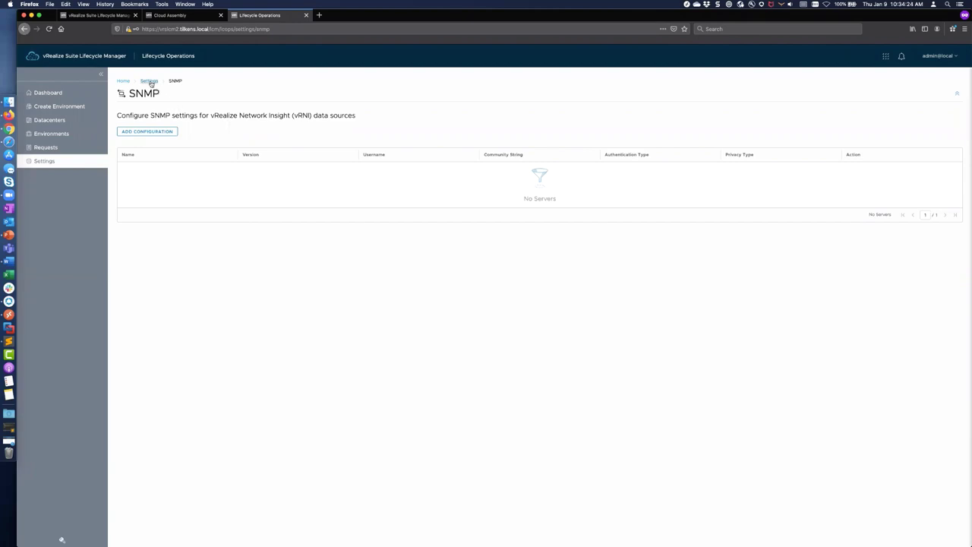
{"action": "left_click", "coordinate": [150, 82]}
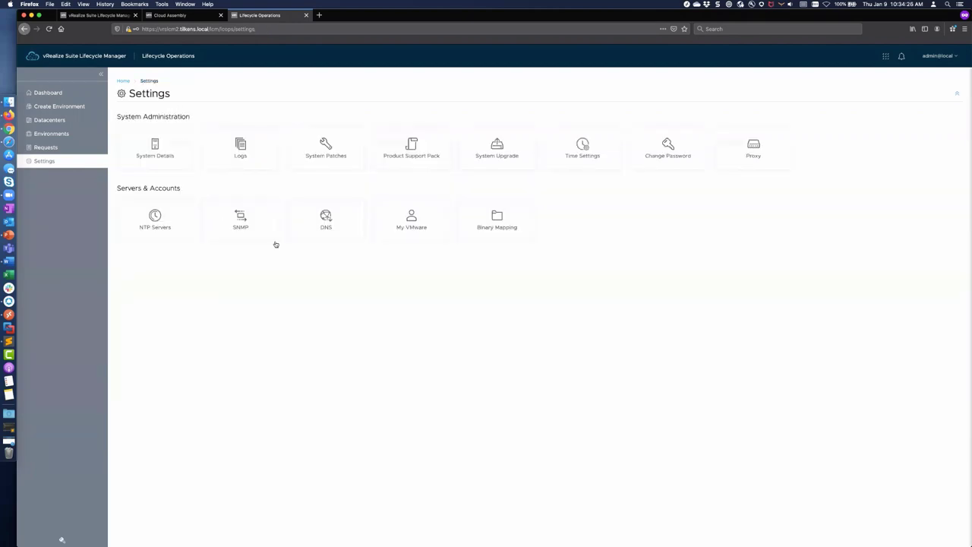
{"action": "left_click", "coordinate": [325, 220]}
Step: Add DNS server 10.10.90.30, using that address as both name and IP
{"action": "left_click", "coordinate": [159, 131]}
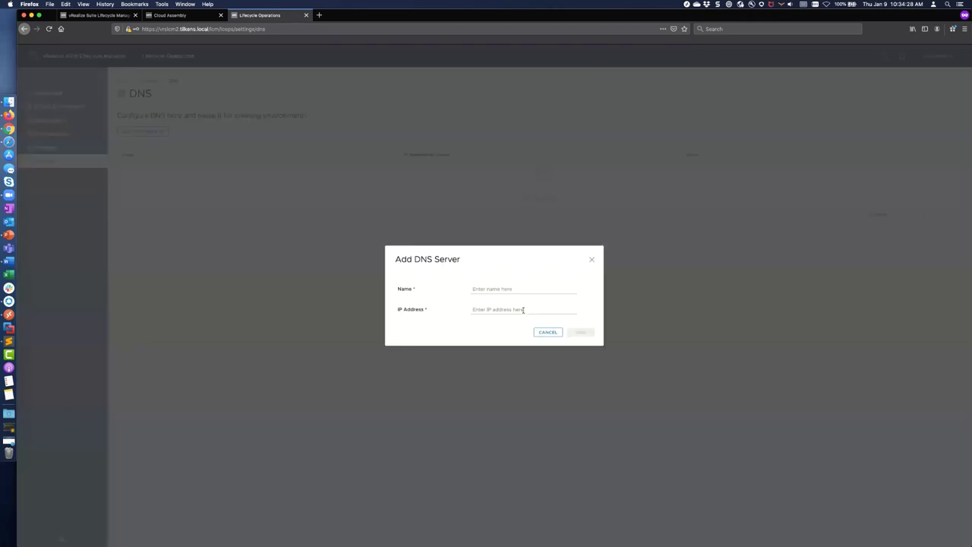
{"action": "left_click", "coordinate": [507, 288]}
{"action": "type", "text": "10.10.90.30"}
{"action": "key", "text": "super+a"}
{"action": "key", "text": "super+c"}
{"action": "key", "text": "Tab"}
{"action": "key", "text": "super+v"}
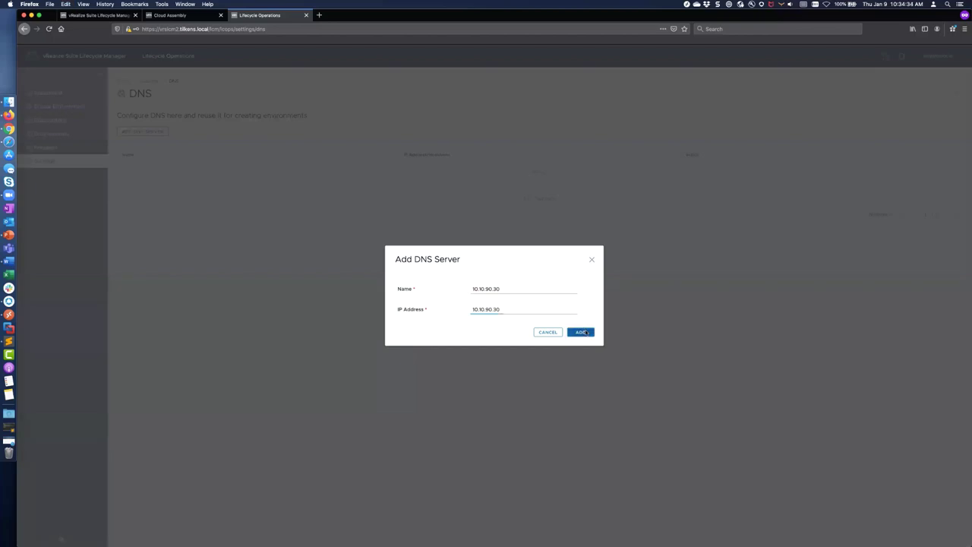
{"action": "left_click", "coordinate": [583, 332]}
Step: Add a second DNS server 10.10.90.41, then go back to the Settings overview
{"action": "left_click", "coordinate": [139, 150]}
{"action": "left_click", "coordinate": [494, 289]}
{"action": "key", "text": "super+v"}
{"action": "key", "text": "BackSpace"}
{"action": "key", "text": "BackSpace"}
{"action": "key", "text": "BackSpace"}
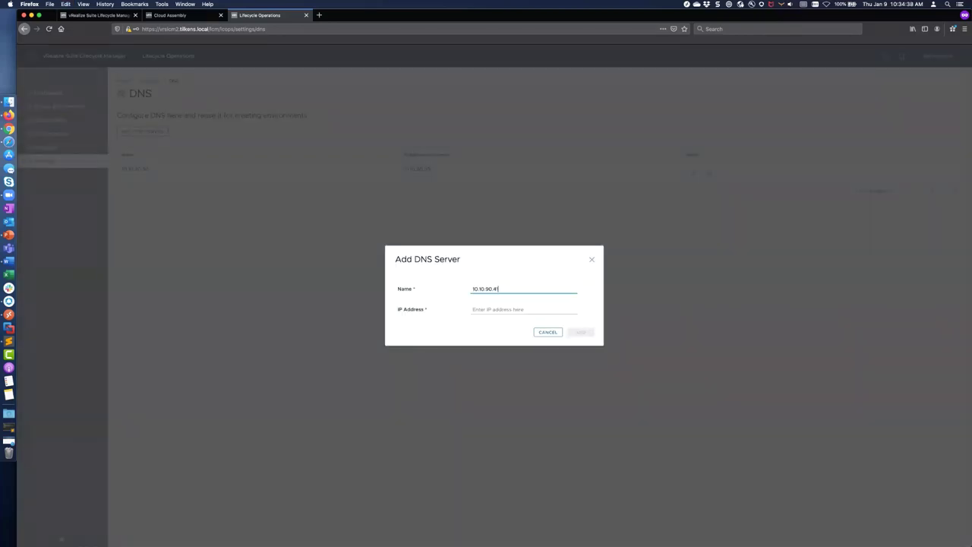
{"action": "key", "text": "Tab"}
{"action": "key", "text": "super+v"}
{"action": "key", "text": "BackSpace"}
{"action": "key", "text": "BackSpace"}
{"action": "type", "text": "41"}
{"action": "left_click", "coordinate": [579, 332]}
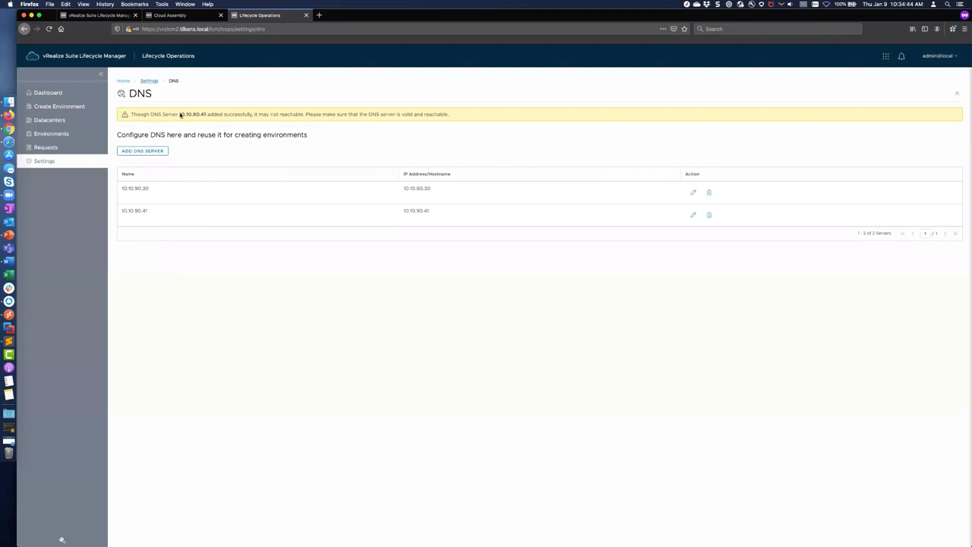
{"action": "left_click", "coordinate": [150, 81]}
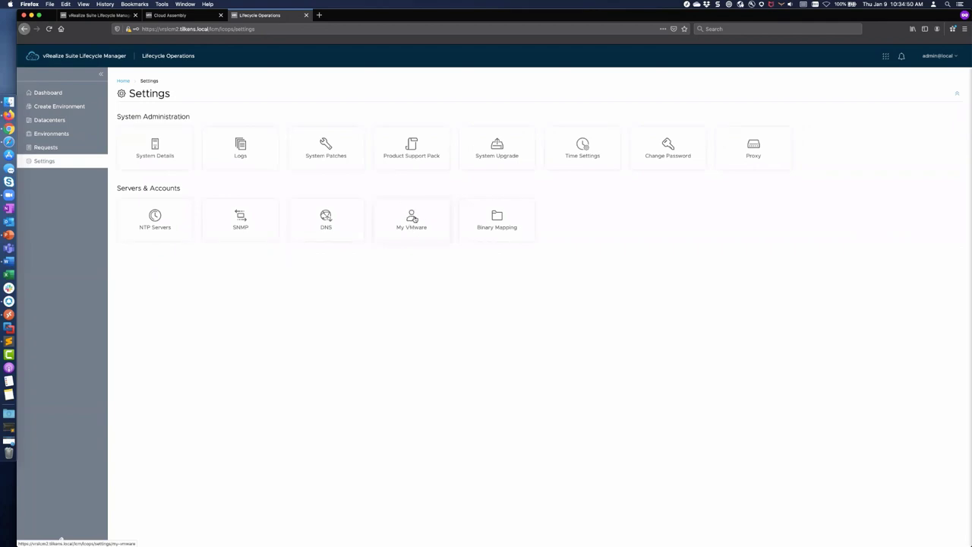
Step: Look at the Add My VMware Account form, cancel without saving, and return to the Dashboard
{"action": "left_click", "coordinate": [414, 219]}
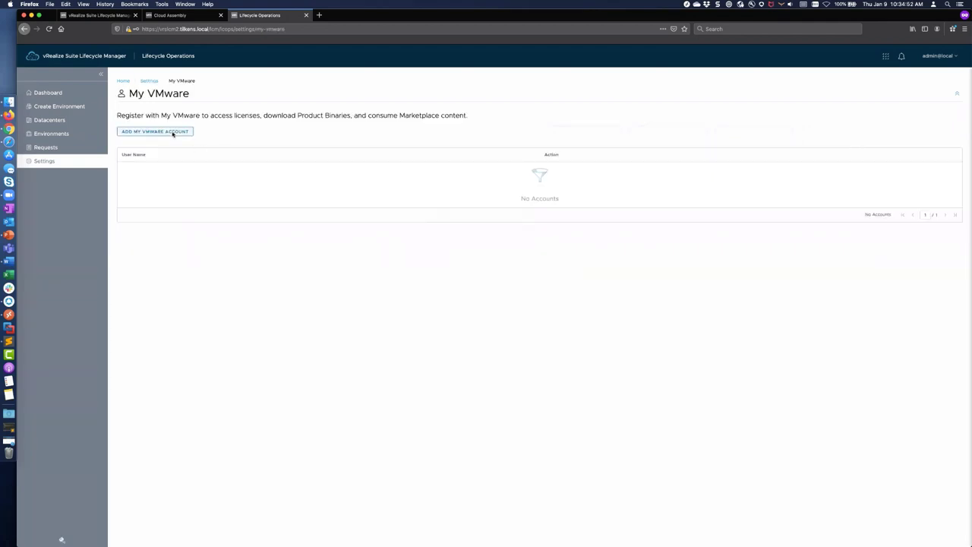
{"action": "left_click", "coordinate": [173, 133]}
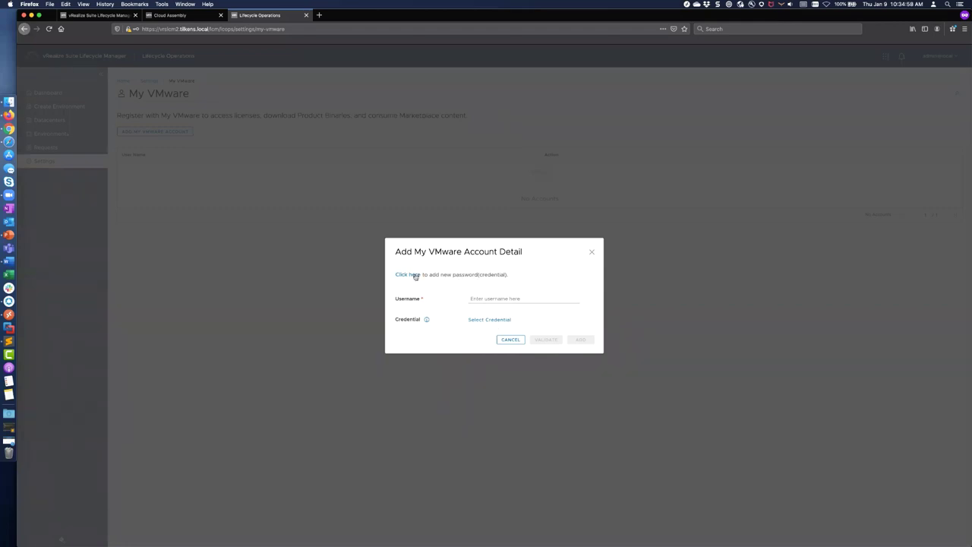
{"action": "left_click", "coordinate": [415, 275]}
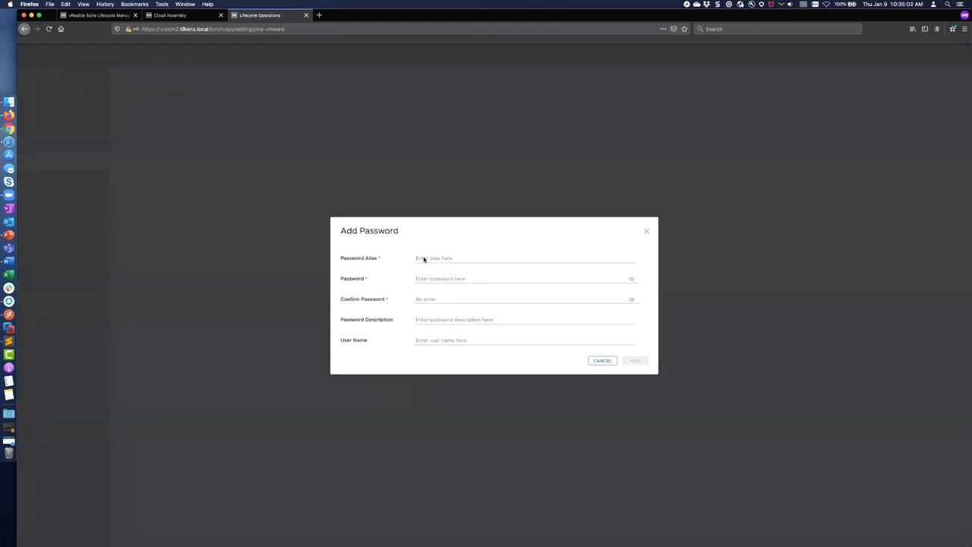
{"action": "left_click", "coordinate": [602, 362]}
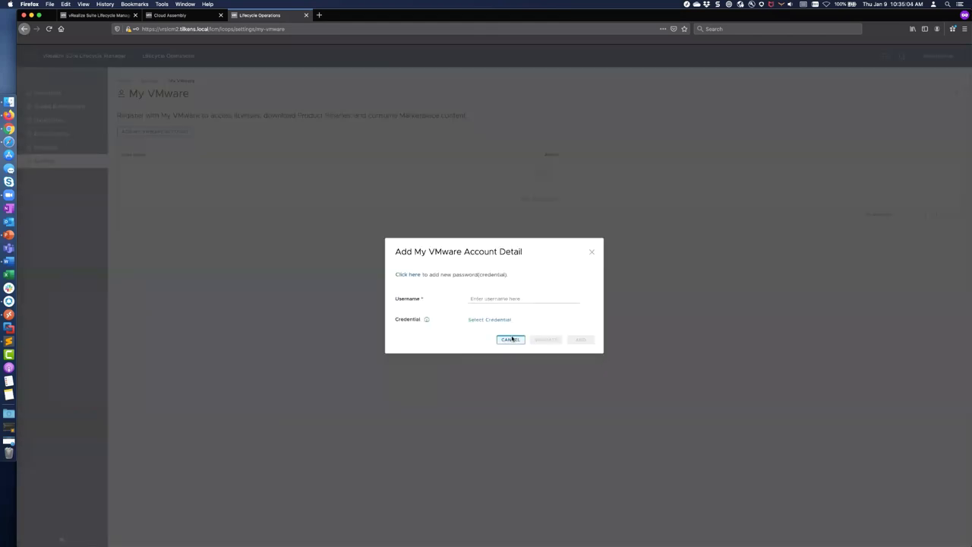
{"action": "left_click", "coordinate": [512, 338]}
{"action": "left_click", "coordinate": [101, 61]}
Step: Start adding a Locker password, cancel it, and return to the Dashboard
{"action": "left_click", "coordinate": [199, 131]}
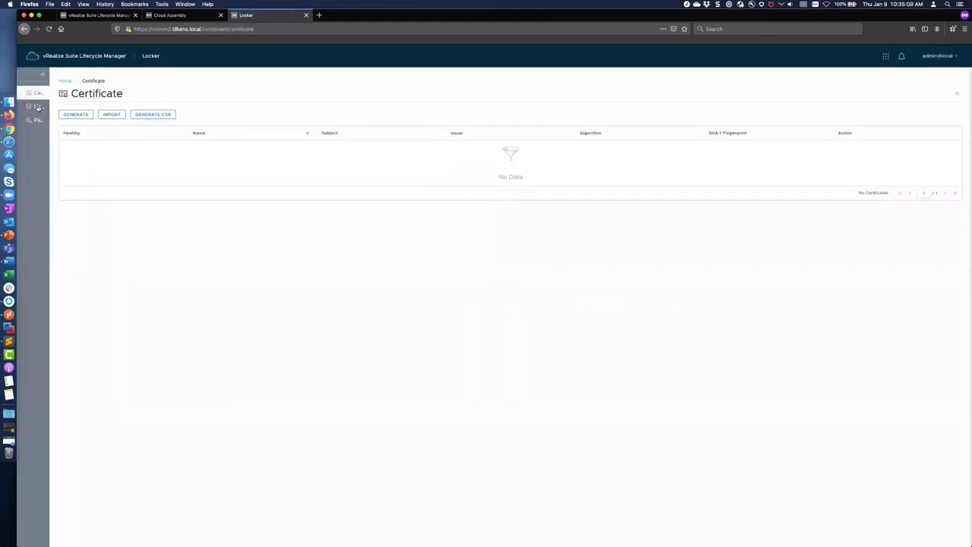
{"action": "left_click", "coordinate": [42, 120]}
{"action": "left_click", "coordinate": [135, 115]}
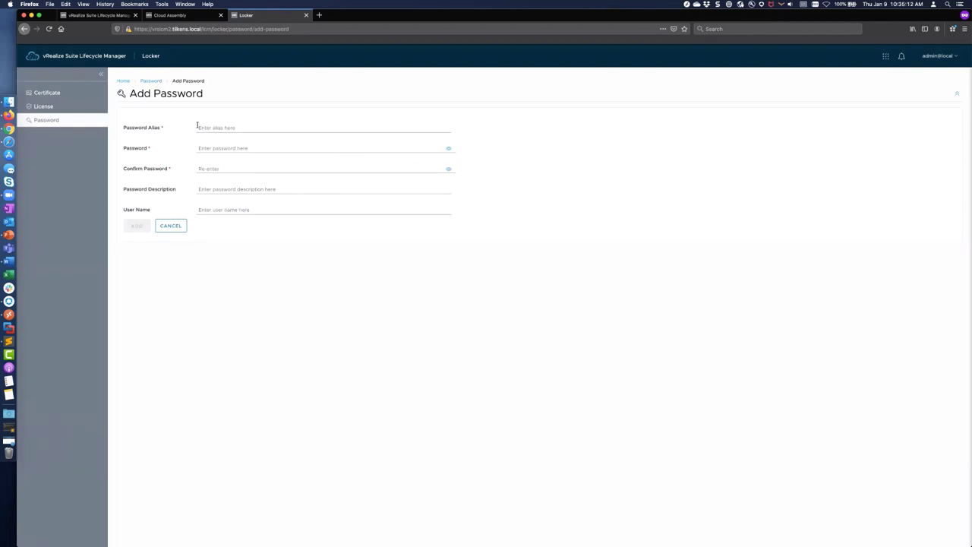
{"action": "left_click", "coordinate": [181, 228]}
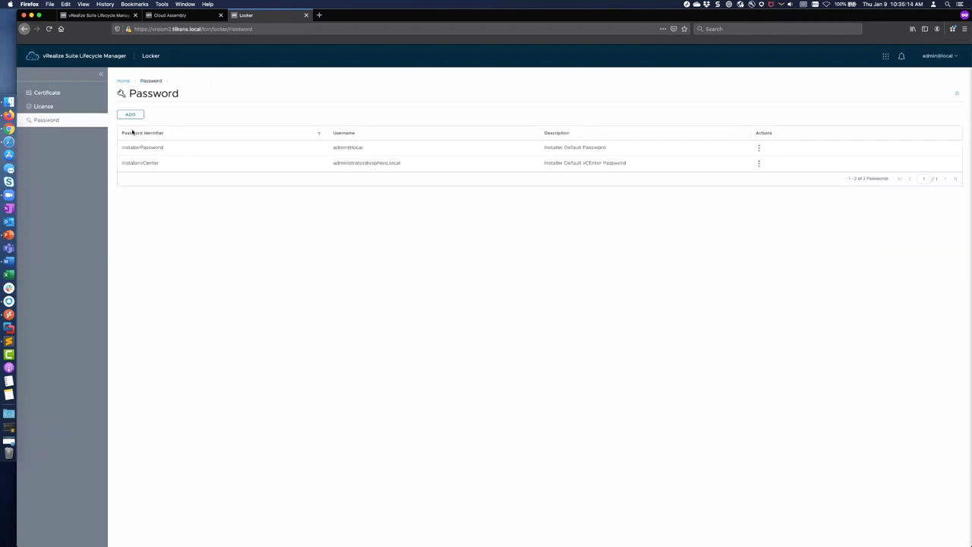
{"action": "left_click", "coordinate": [98, 57]}
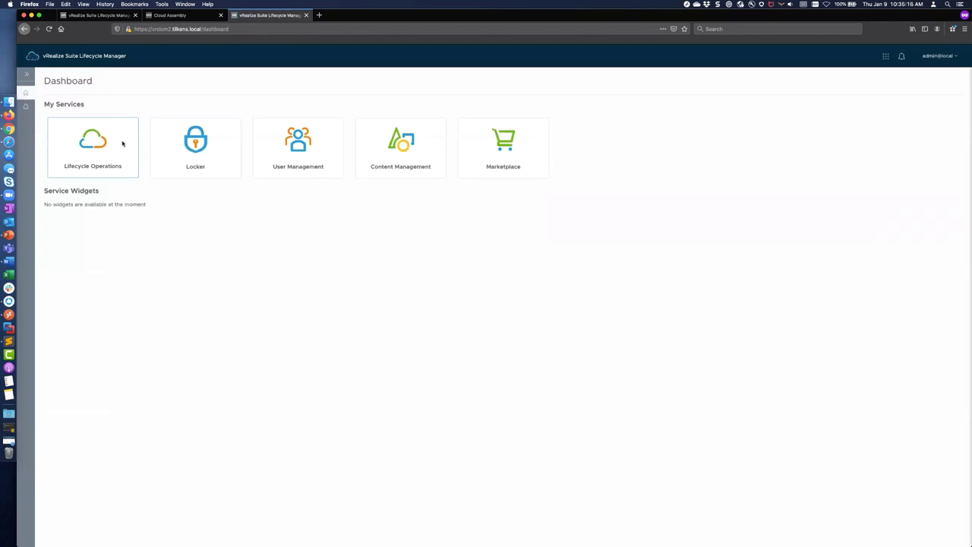
Step: Open Lifecycle Operations Binary Mapping, try the My VMware binary source, and cancel
{"action": "left_click", "coordinate": [121, 143]}
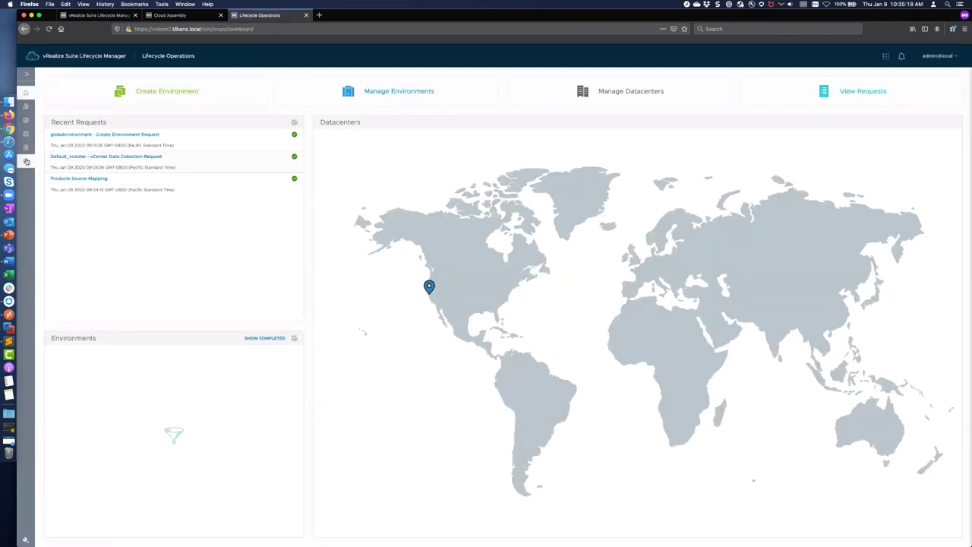
{"action": "left_click", "coordinate": [26, 161]}
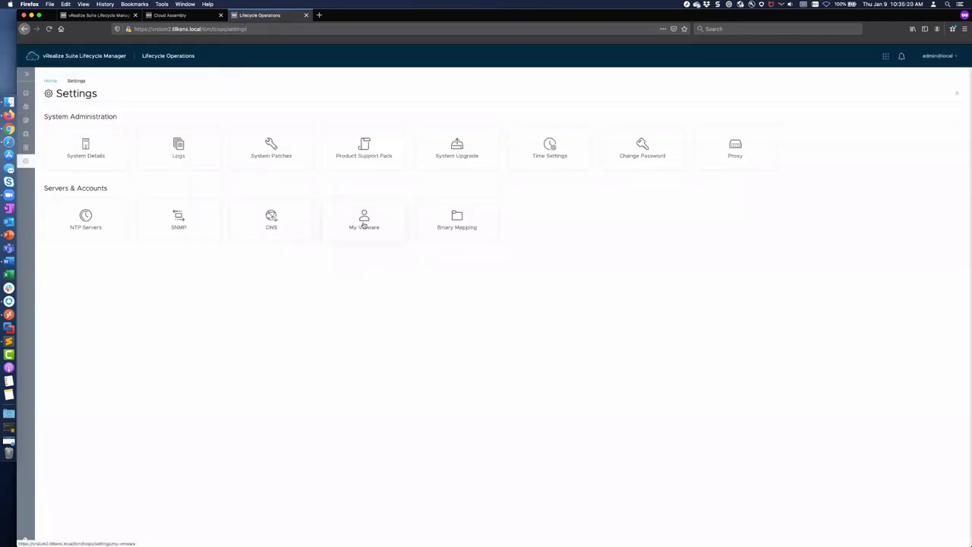
{"action": "left_click", "coordinate": [456, 222]}
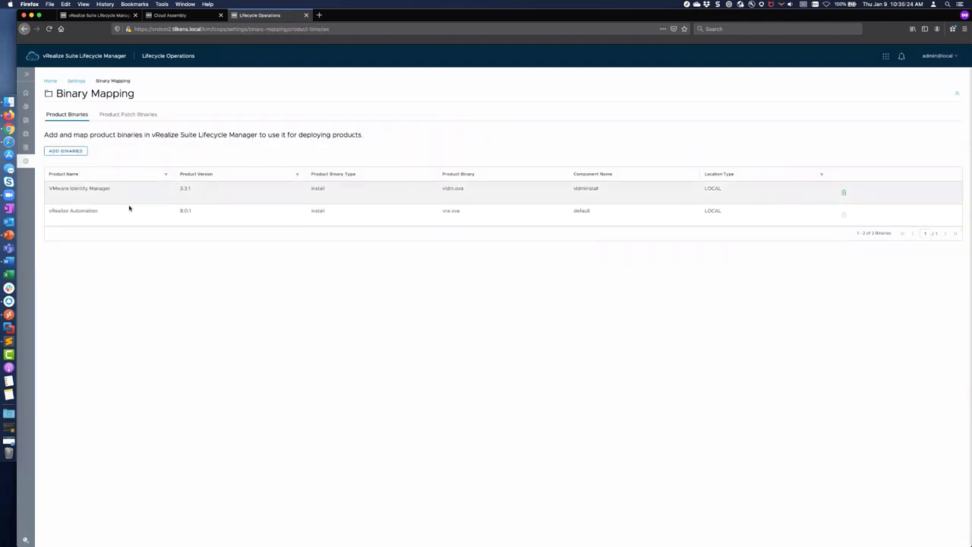
{"action": "left_click", "coordinate": [74, 152]}
{"action": "left_click", "coordinate": [416, 244]}
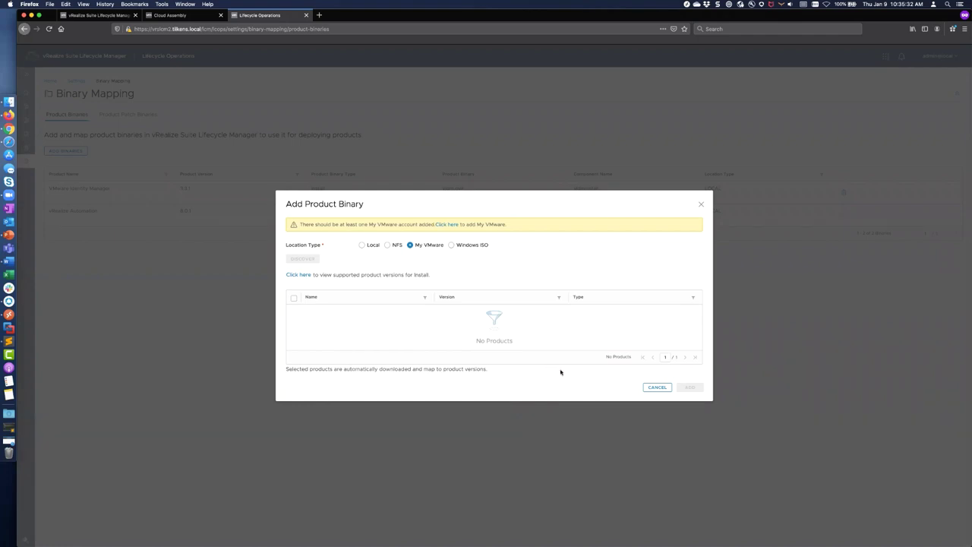
{"action": "left_click", "coordinate": [657, 387]}
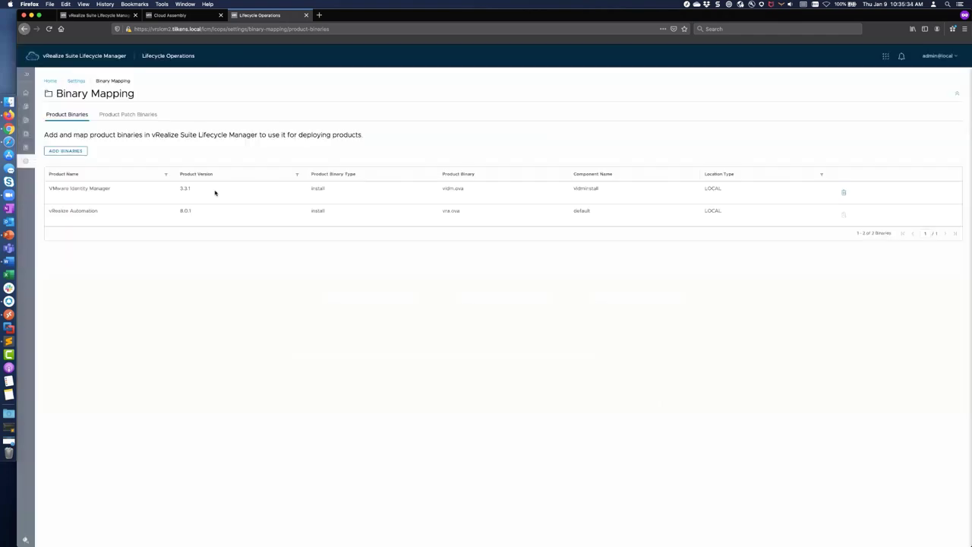
Step: Check the supported product versions, cancel Add Binaries, and show the Default_datacenter Datacenters page
{"action": "left_click", "coordinate": [68, 151]}
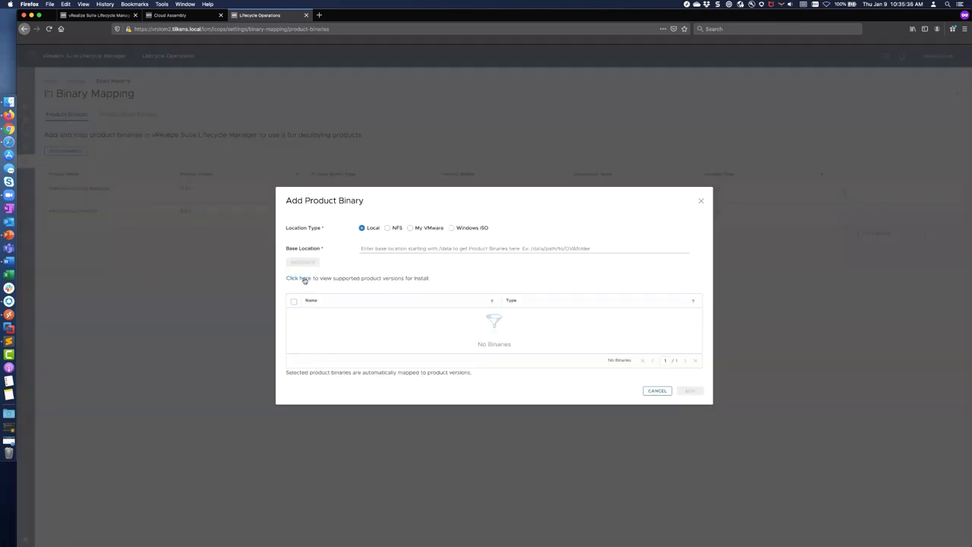
{"action": "left_click", "coordinate": [304, 277]}
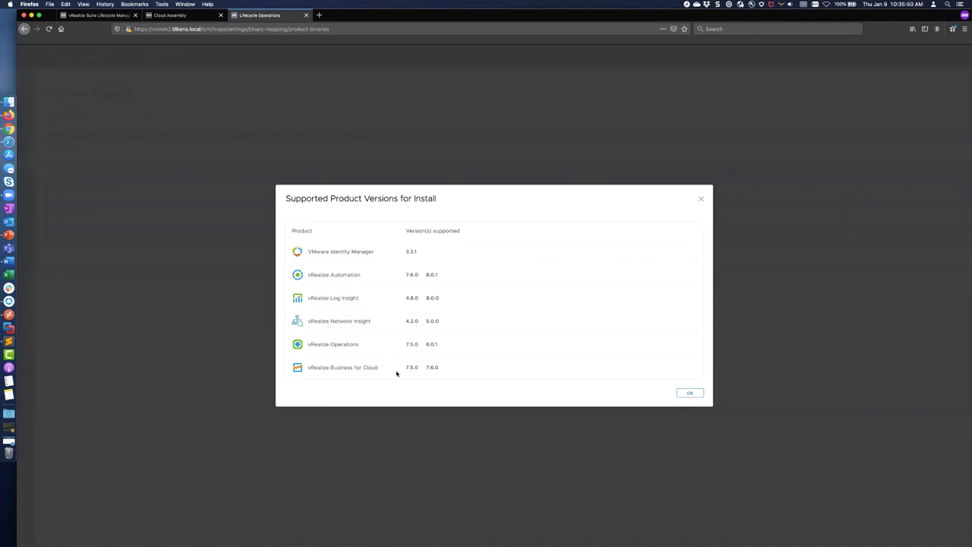
{"action": "left_click", "coordinate": [691, 393]}
{"action": "left_click", "coordinate": [657, 391]}
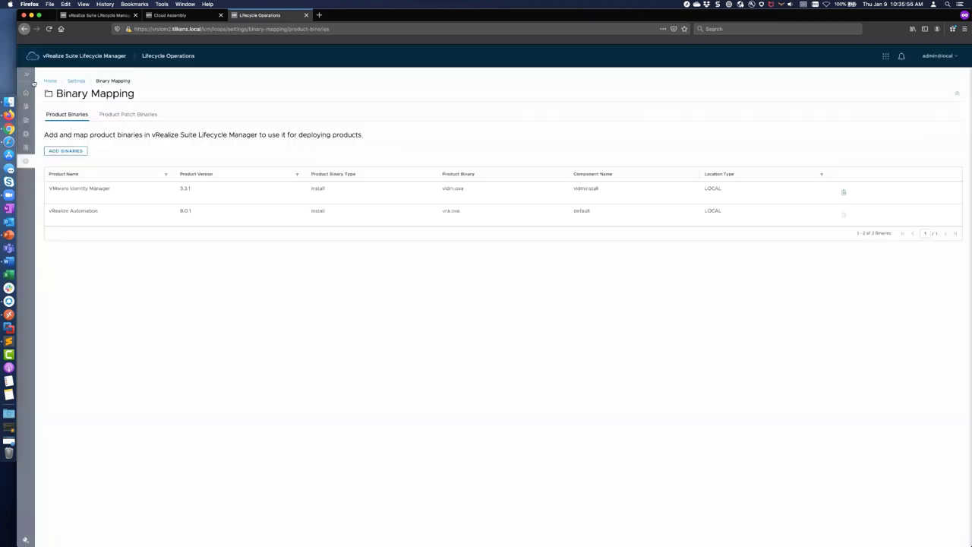
{"action": "left_click", "coordinate": [25, 74]}
{"action": "left_click", "coordinate": [53, 120]}
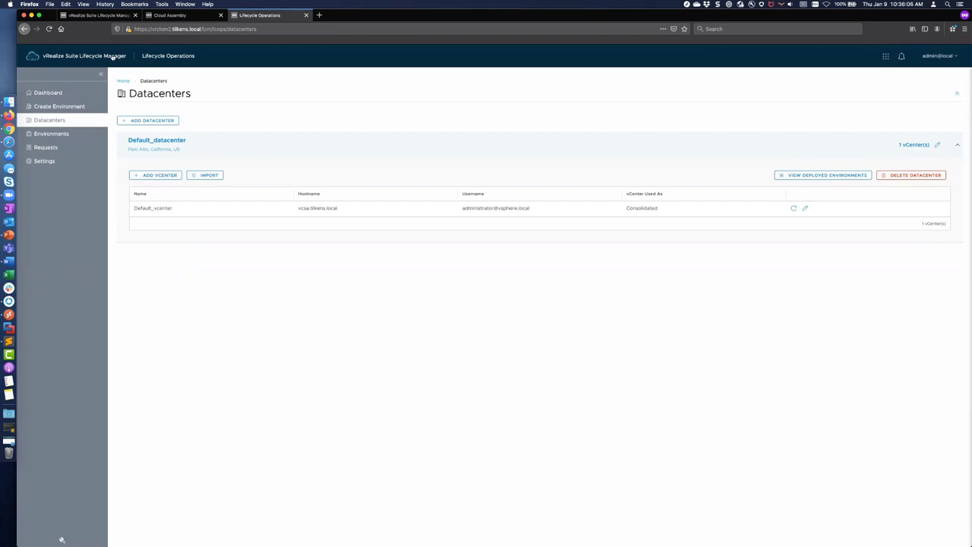
Step: Go from the Dashboard to the Locker certificates and open Generate CSR with 2048-bit key length
{"action": "left_click", "coordinate": [112, 56]}
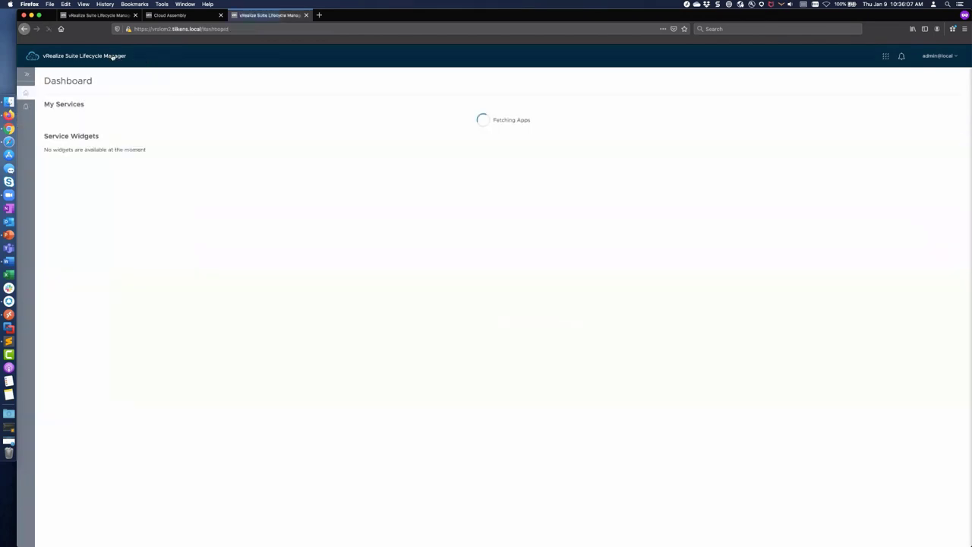
{"action": "left_click", "coordinate": [26, 74]}
{"action": "left_click", "coordinate": [274, 147]}
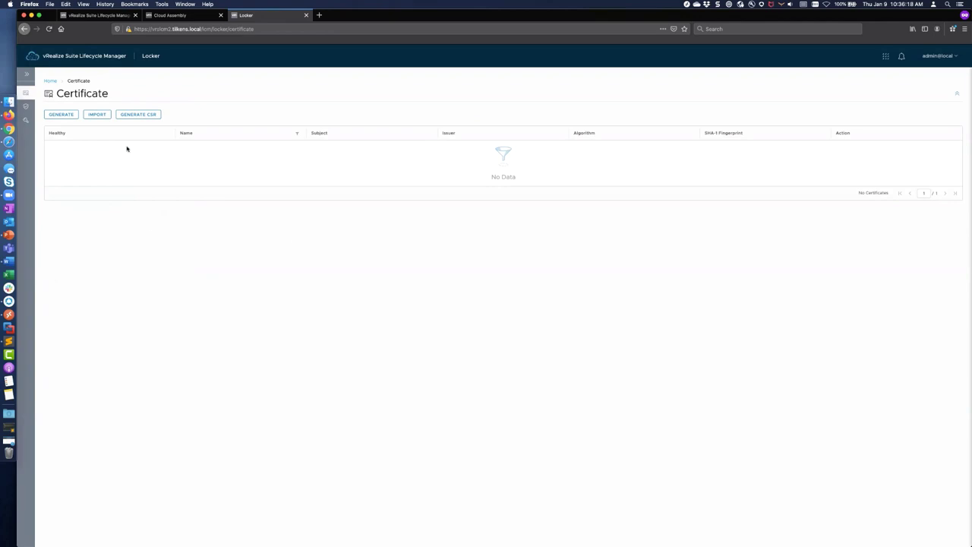
{"action": "left_click", "coordinate": [27, 73]}
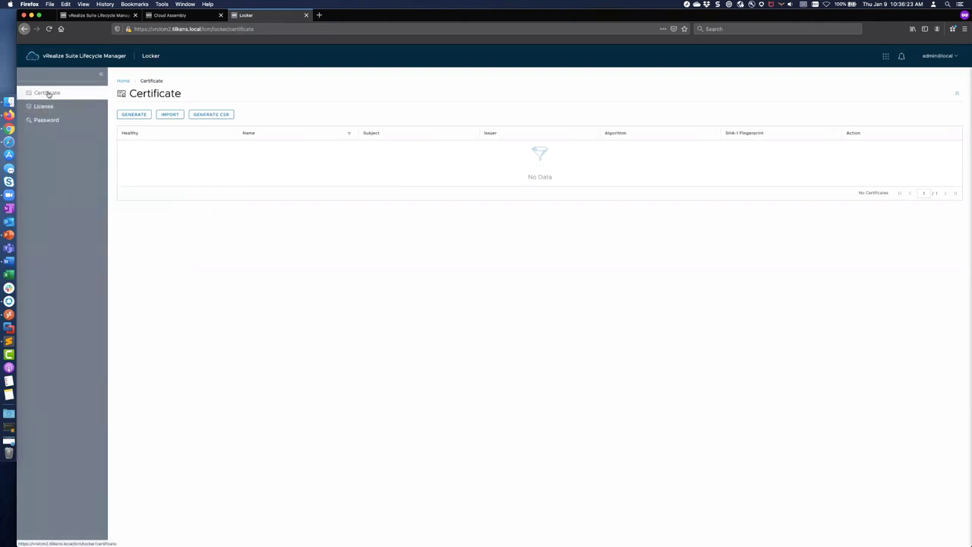
{"action": "left_click", "coordinate": [215, 113]}
{"action": "left_click", "coordinate": [234, 136]}
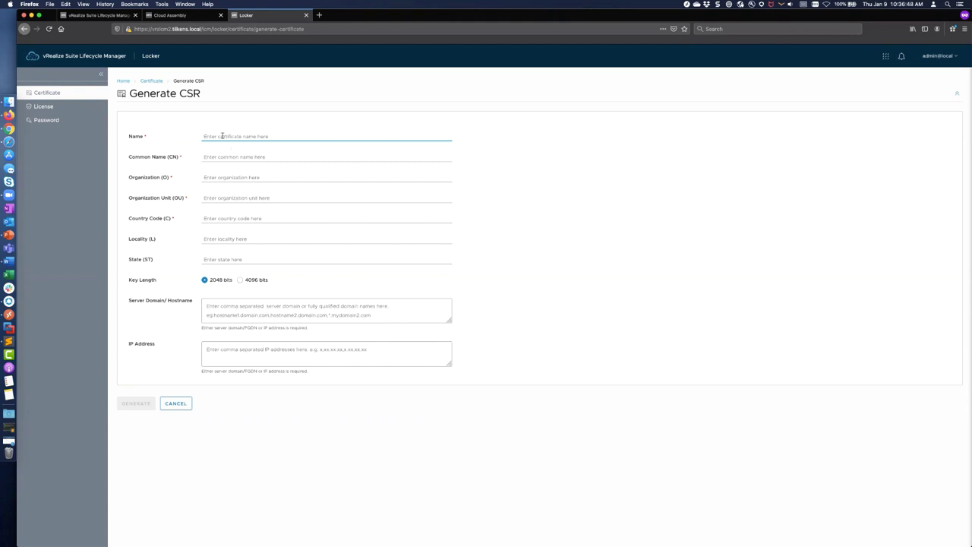
Step: Enter vra.tilkens.local as the CSR name and common name, with organization Tilkens
{"action": "type", "text": "vra.tilkens.local"}
{"action": "key", "text": "Tab"}
{"action": "type", "text": "vra.tilkens.local"}
{"action": "key", "text": "Tab"}
{"action": "type", "text": "Tilkens"}
Step: Fill in organization unit Lab, country US, locality Elk Grovew and state California
{"action": "key", "text": "Tab"}
{"action": "type", "text": "Lab"}
{"action": "key", "text": "Tab"}
{"action": "type", "text": "US"}
{"action": "key", "text": "Tab"}
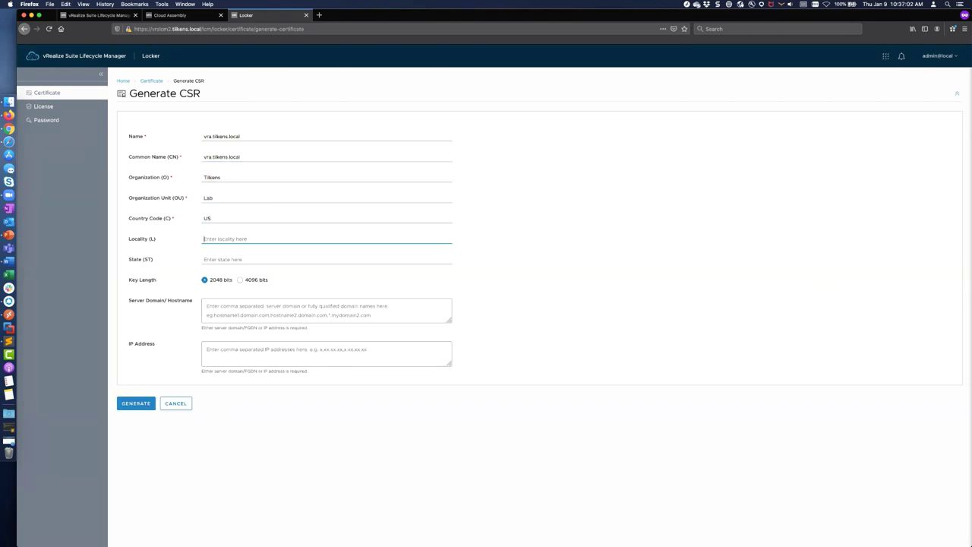
{"action": "type", "text": "Elk Grovew"}
{"action": "key", "text": "Tab"}
{"action": "type", "text": "Califo"}
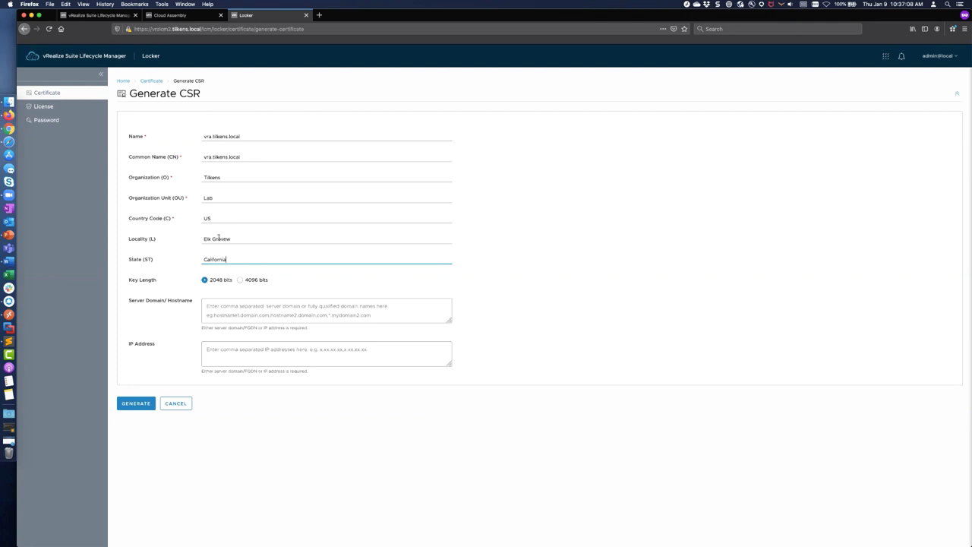
Step: Begin the server hostname entry and look up the vra hostnames in the lab notes
{"action": "left_click", "coordinate": [226, 307]}
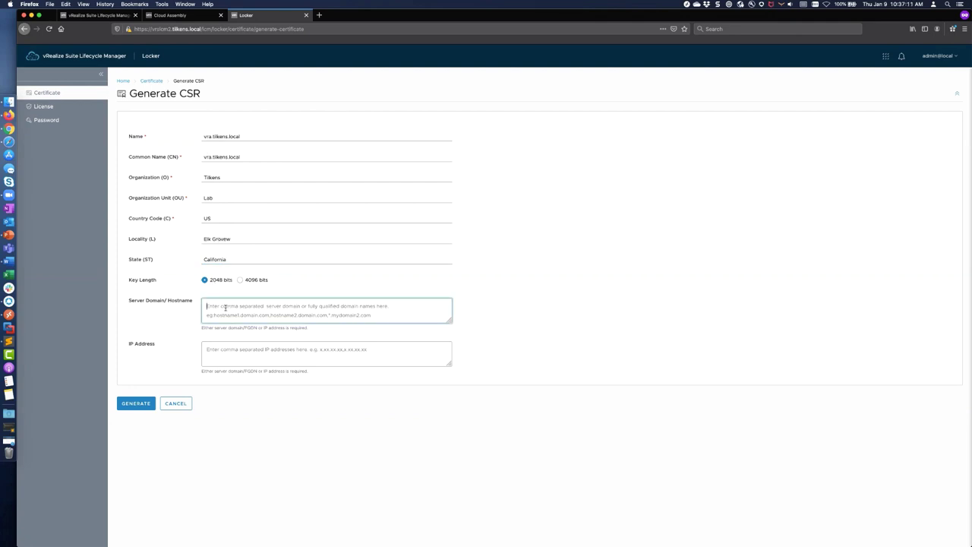
{"action": "type", "text": "vra"}
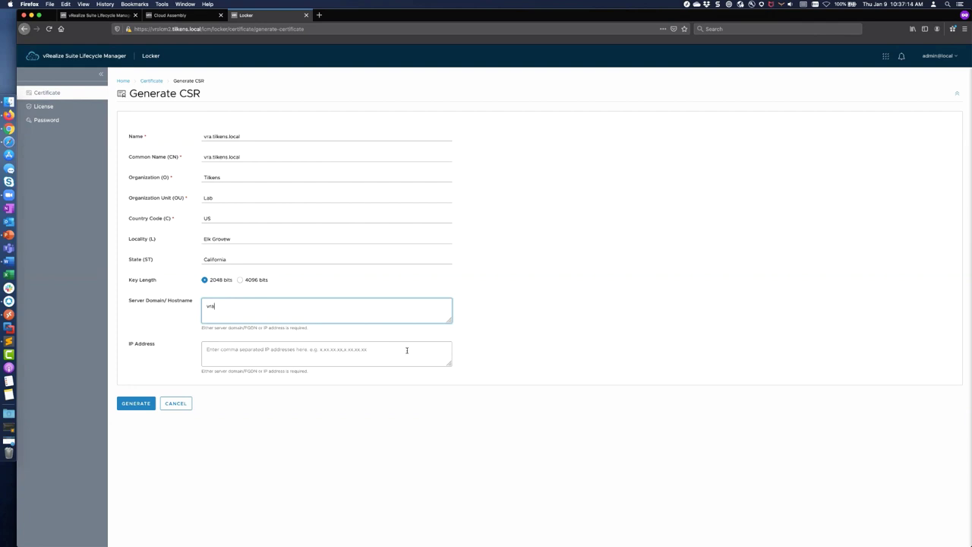
{"action": "key", "text": "super+Tab"}
{"action": "key", "text": "super+Tab"}
{"action": "scroll", "coordinate": [683, 502], "scroll_direction": "down", "scroll_amount": 3}
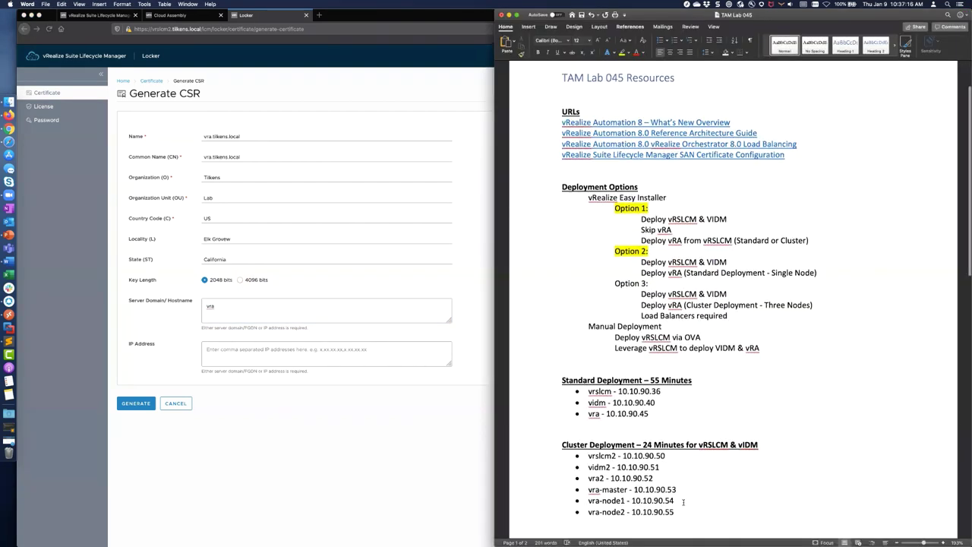
{"action": "left_click_drag", "start_coordinate": [589, 439], "coordinate": [581, 417]}
{"action": "left_click_drag", "start_coordinate": [660, 404], "coordinate": [678, 449]}
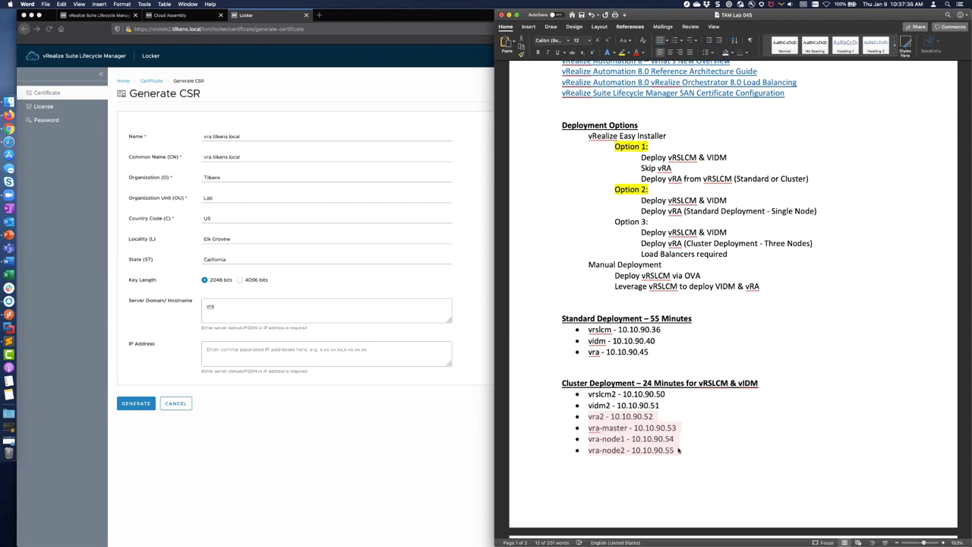
{"action": "left_click", "coordinate": [605, 419]}
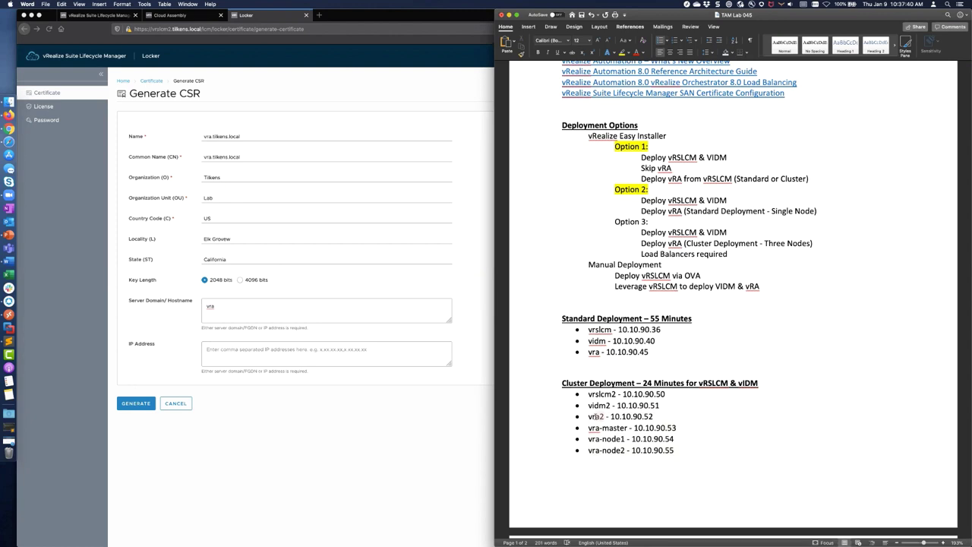
Step: Enter vra2.tilkens.local as the first server hostname
{"action": "left_click", "coordinate": [236, 313]}
{"action": "type", "text": "vra2"}
{"action": "key", "text": "Return"}
{"action": "key", "text": "BackSpace"}
{"action": "key", "text": "BackSpace"}
{"action": "type", "text": "vra2.tilkens.local"}
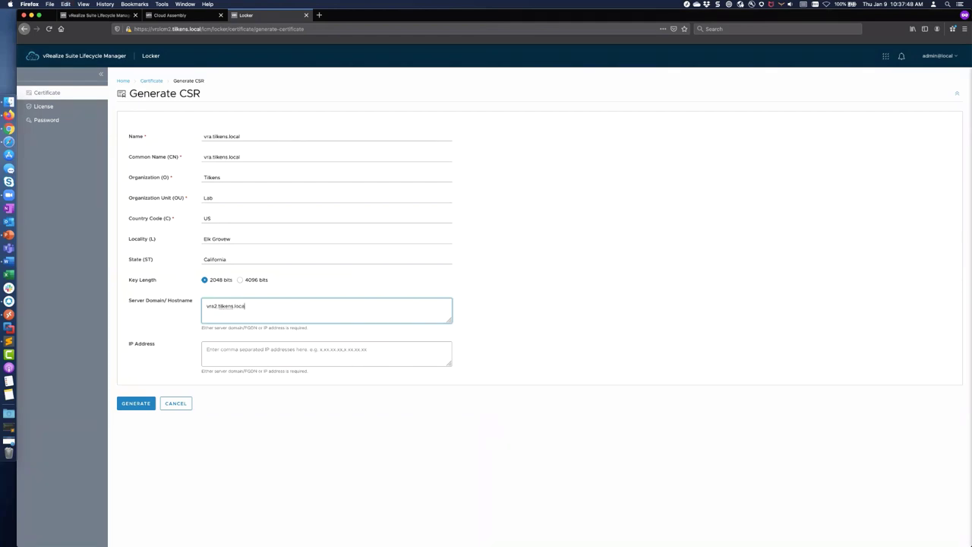
{"action": "key", "text": "shift+Left"}
{"action": "key", "text": "shift+Left"}
{"action": "key", "text": "shift+Left"}
{"action": "key", "text": "shift+Left"}
{"action": "key", "text": "shift+Left"}
{"action": "key", "text": "shift+Left"}
{"action": "key", "text": "shift+Left"}
{"action": "key", "text": "shift+Left"}
{"action": "key", "text": "shift+Left"}
{"action": "key", "text": "shift+Left"}
{"action": "key", "text": "shift+Left"}
{"action": "key", "text": "shift+Left"}
{"action": "key", "text": "shift+Left"}
{"action": "key", "text": "super+c"}
{"action": "key", "text": "shift+Left"}
{"action": "key", "text": "shift+Left"}
{"action": "key", "text": "shift+Left"}
{"action": "key", "text": "shift+Left"}
{"action": "key", "text": "shift+Left"}
{"action": "key", "text": "BackSpace"}
{"action": "type", "text": "vra2."}
{"action": "key", "text": "super+v"}
Step: Append vra-master, vra-node1 and vra-node2 .tilkens.local, then copy the 10.10.90 prefix from the notes
{"action": "key", "text": "super+Tab"}
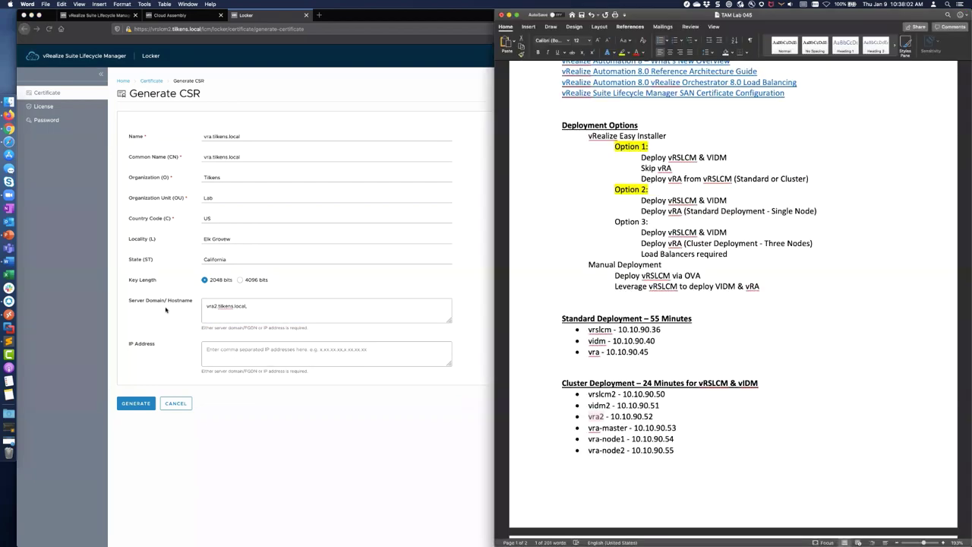
{"action": "key", "text": "super+Tab"}
{"action": "type", "text": ",vra"}
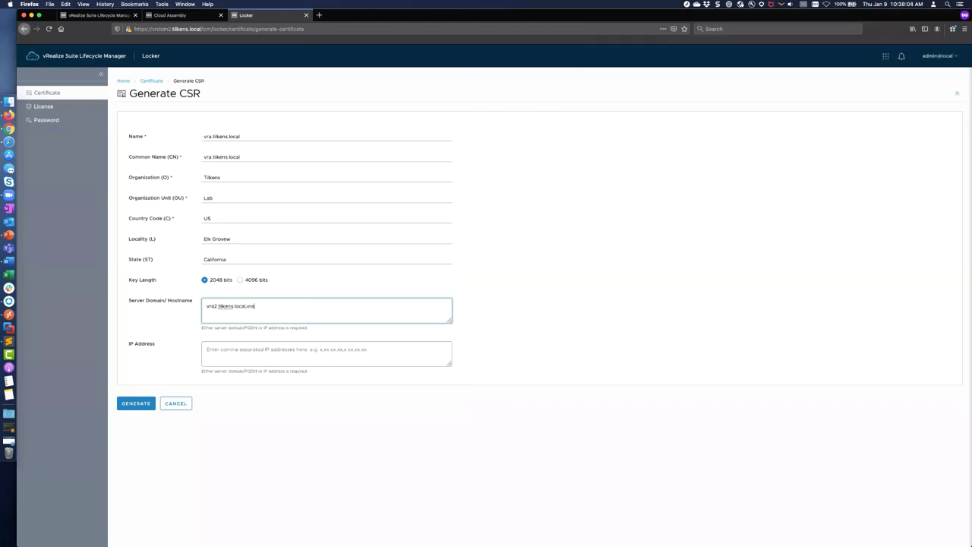
{"action": "type", "text": "-master.tilkens.local,vra-node"}
{"action": "key", "text": "super+Tab"}
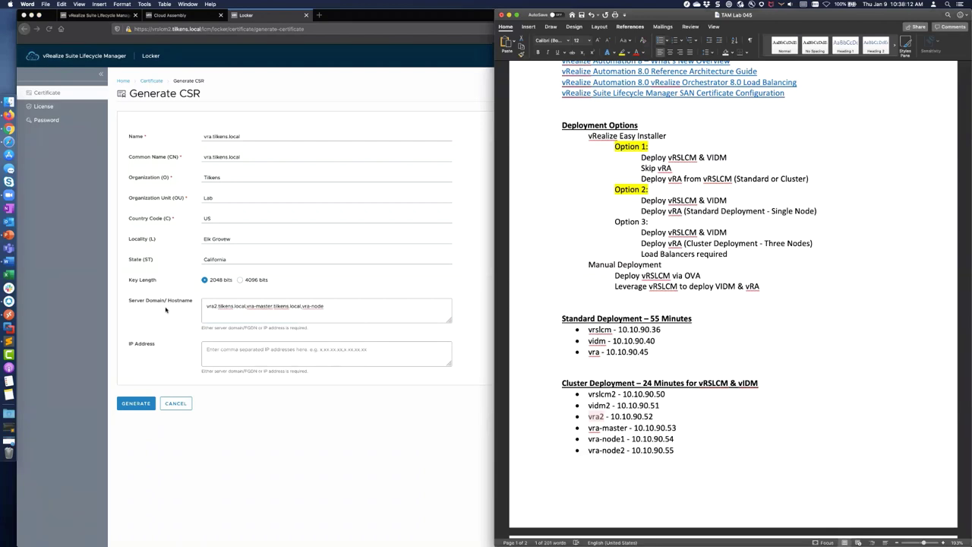
{"action": "key", "text": "super+Tab"}
{"action": "type", "text": "1.tilkens.local,vra-node2.tilkens.local"}
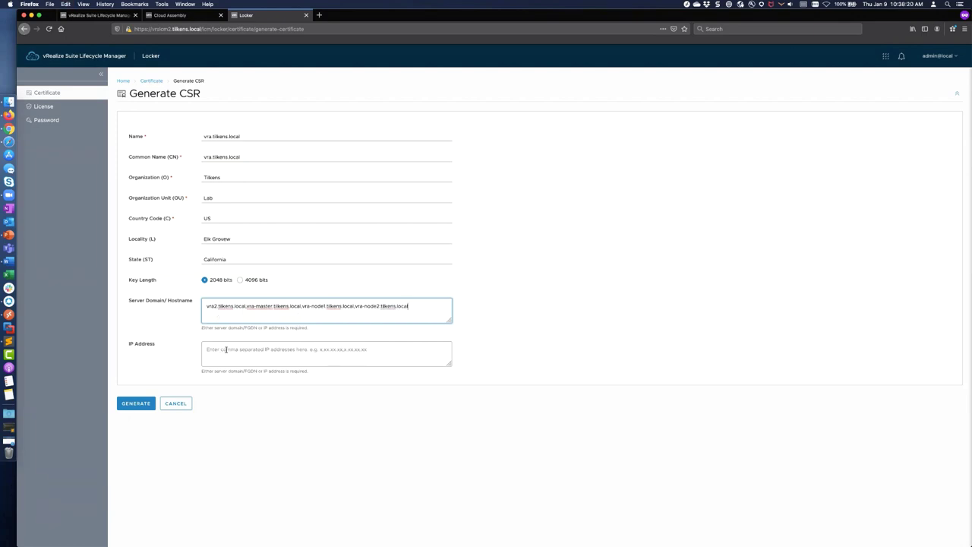
{"action": "key", "text": "super+Tab"}
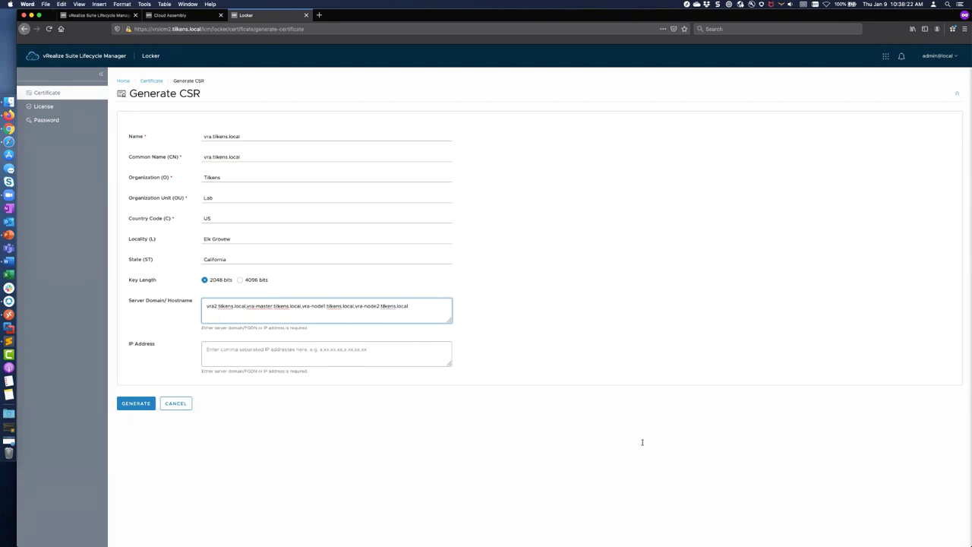
{"action": "left_click_drag", "start_coordinate": [643, 416], "coordinate": [612, 417]}
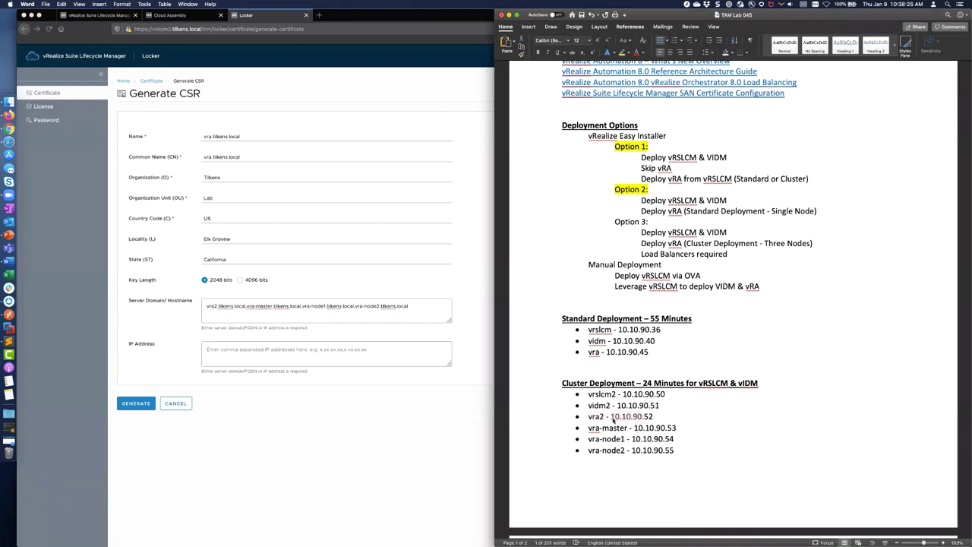
{"action": "key", "text": "super+Tab"}
Step: Enter the CSR IP addresses 10.10.90.52, 10.10.90.53, 10.10.90.54 and 10.10.90.55
{"action": "left_click", "coordinate": [297, 353]}
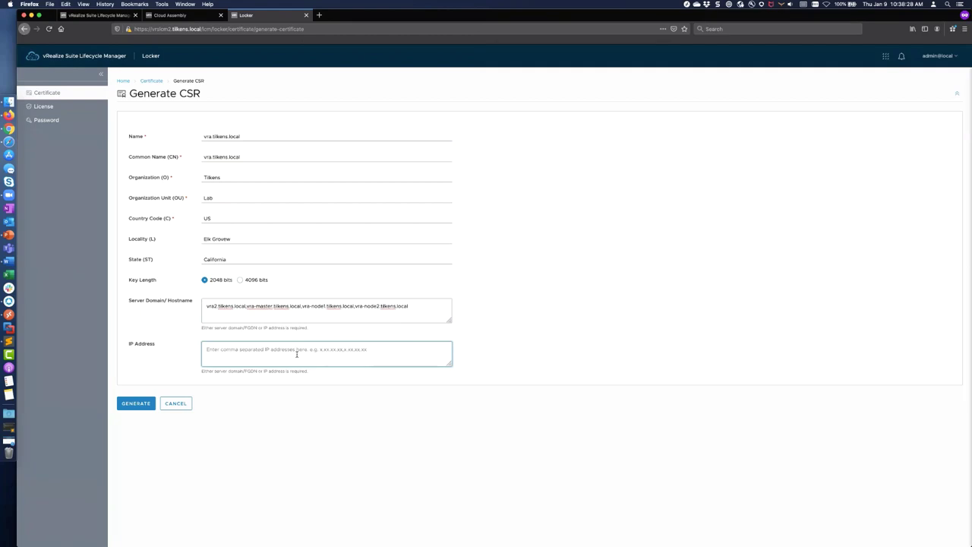
{"action": "type", "text": "10.10.90."}
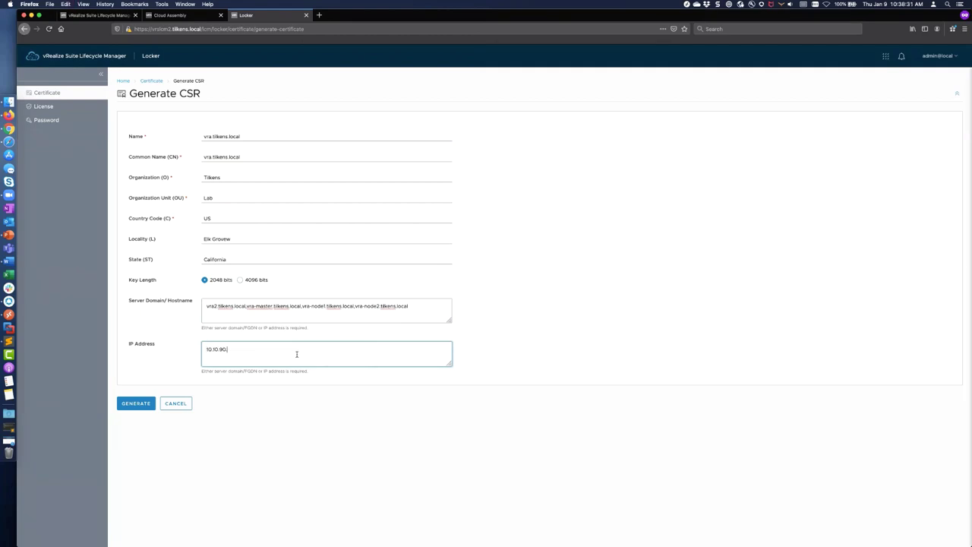
{"action": "key", "text": "super+Tab"}
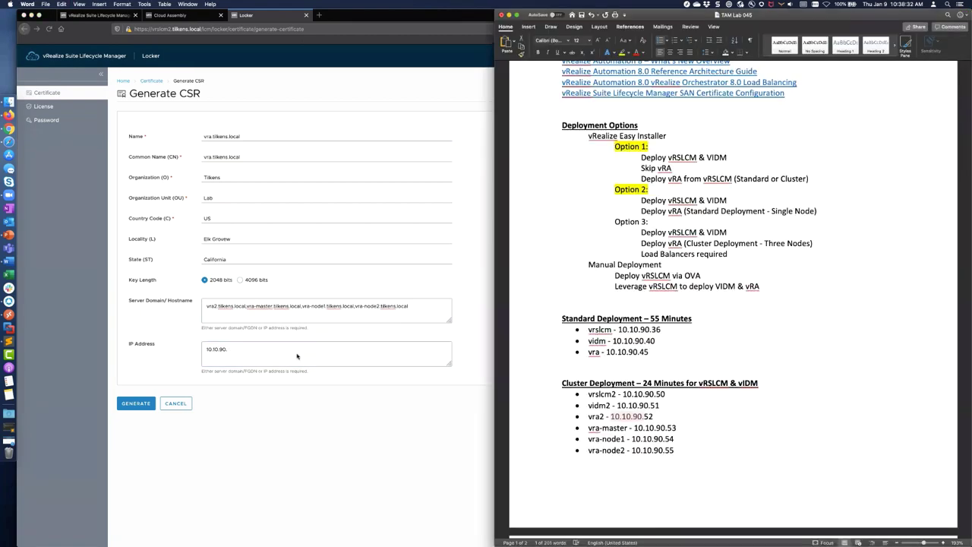
{"action": "key", "text": "super+Tab"}
{"action": "type", "text": "52,"}
{"action": "type", "text": "10.10.90."}
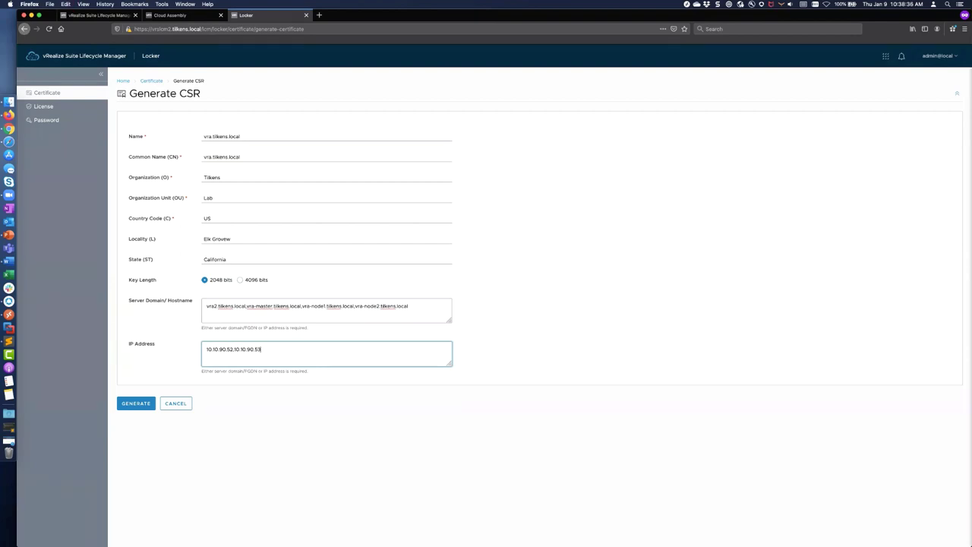
{"action": "type", "text": "53,"}
{"action": "type", "text": "10.10.90."}
{"action": "type", "text": "54,"}
{"action": "type", "text": "10.10.90."}
{"action": "type", "text": "55"}
Step: Generate the CSR, save CSR_vra.tilkens.local_Lab.pem, and open it, declining the Keychain import
{"action": "left_click", "coordinate": [137, 403]}
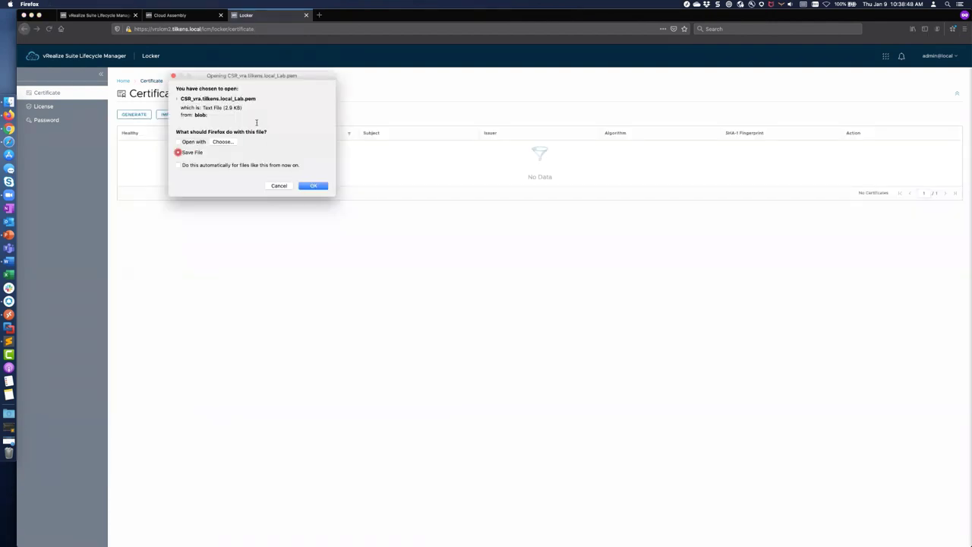
{"action": "left_click", "coordinate": [318, 187]}
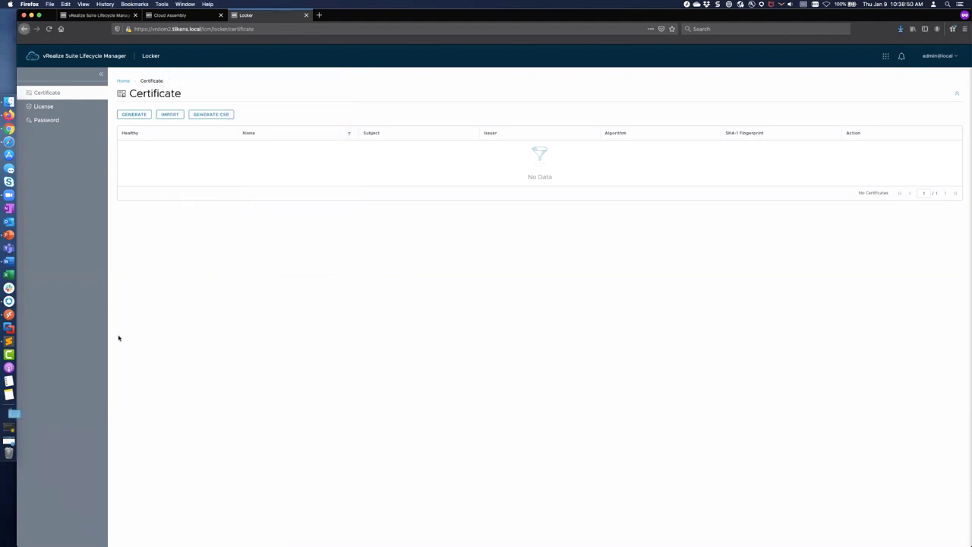
{"action": "left_click", "coordinate": [11, 414]}
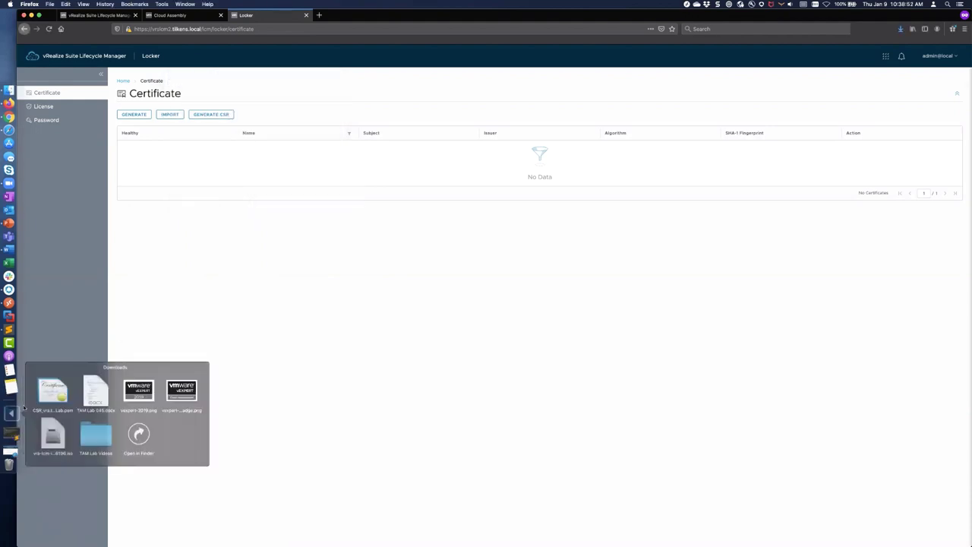
{"action": "left_click", "coordinate": [64, 387]}
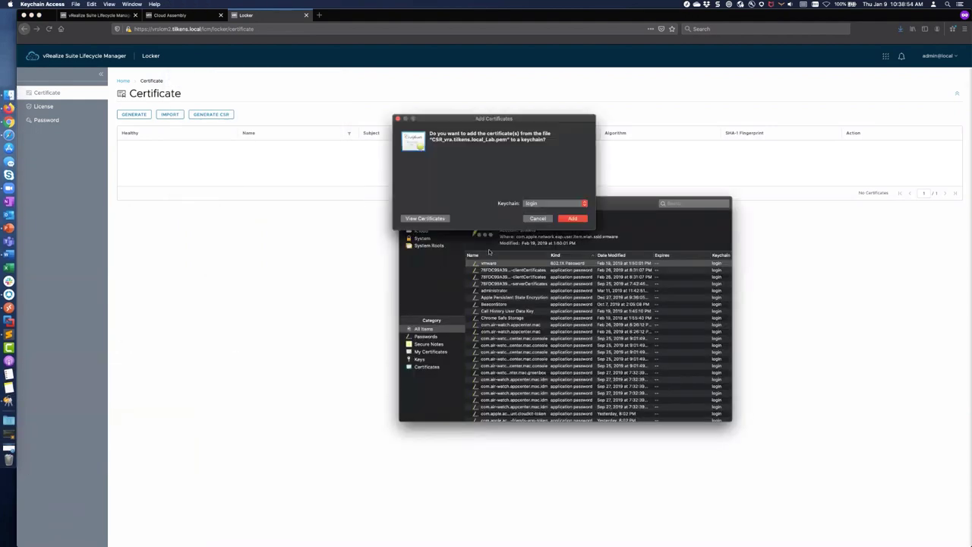
{"action": "left_click", "coordinate": [537, 218]}
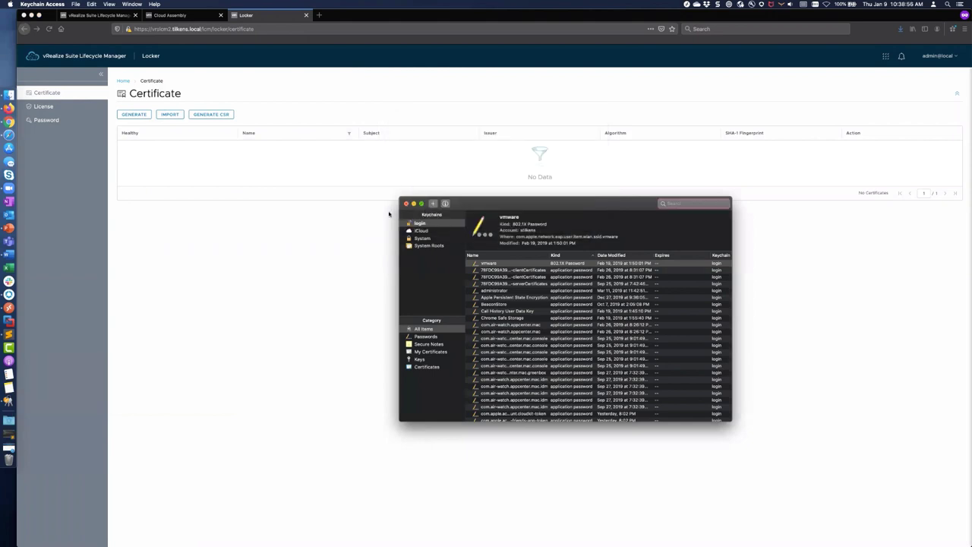
Step: Quit Keychain Access and show the Downloads folder in Finder
{"action": "left_click", "coordinate": [407, 204]}
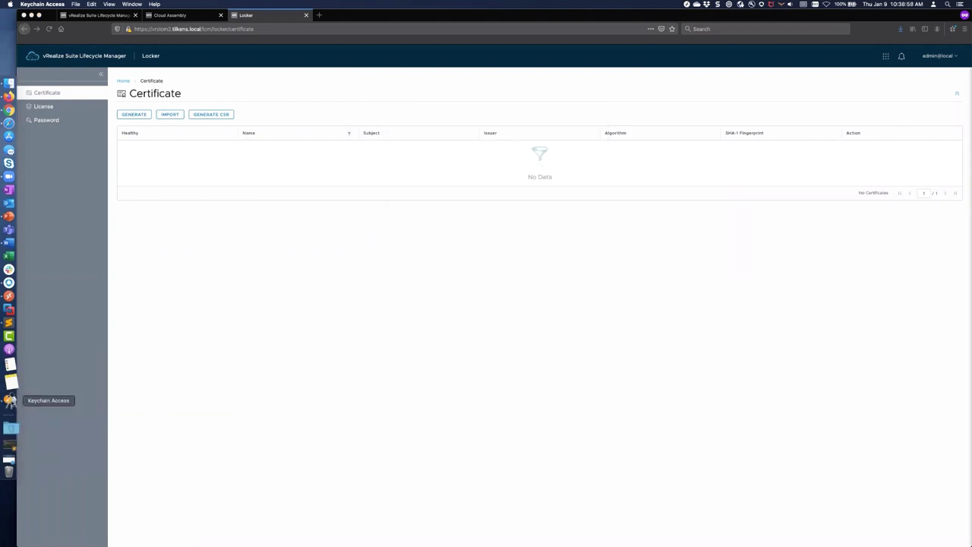
{"action": "right_click", "coordinate": [10, 401]}
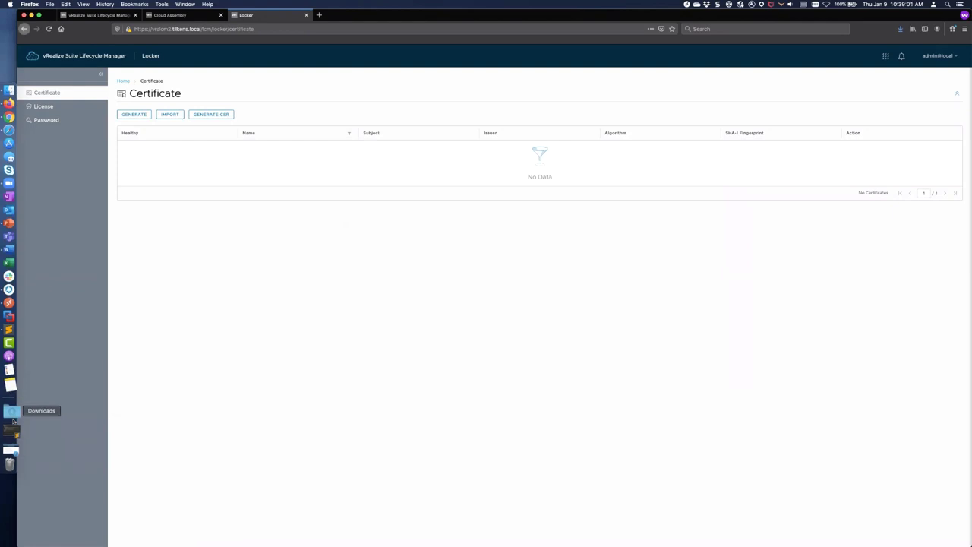
{"action": "left_click", "coordinate": [11, 414]}
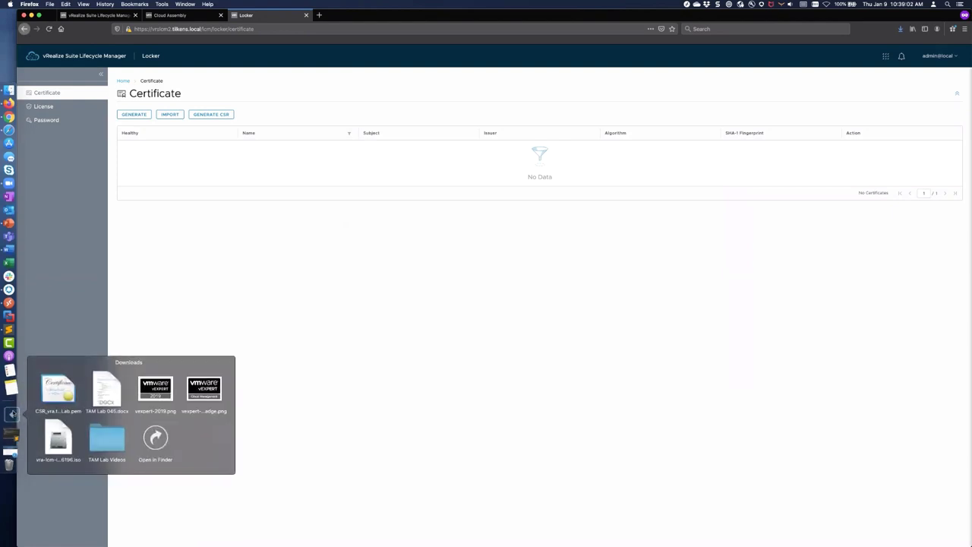
{"action": "left_click", "coordinate": [157, 437]}
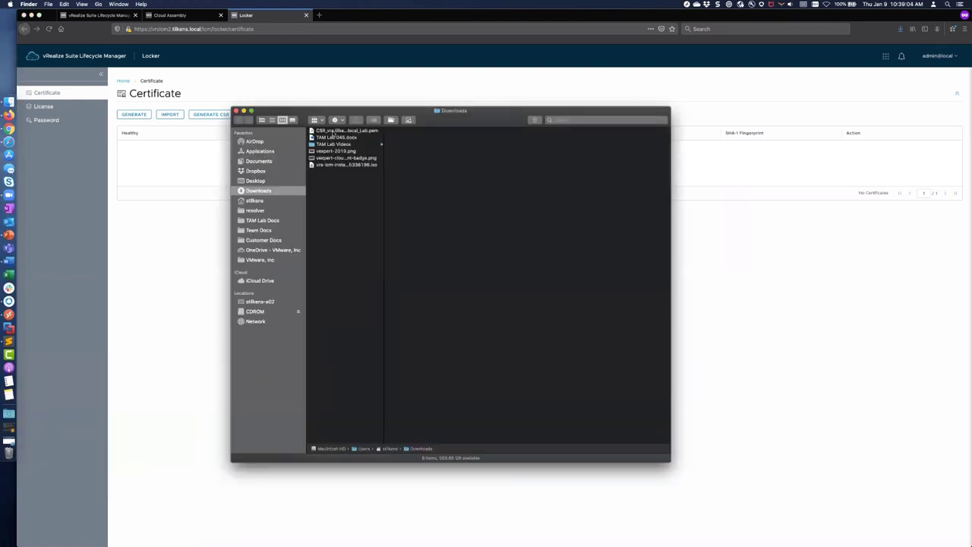
Step: Open CSR_vra.tilkens.local_Lab.pem in Sublime Text to view the request and private key
{"action": "right_click", "coordinate": [334, 131]}
{"action": "mouse_move", "coordinate": [456, 143]}
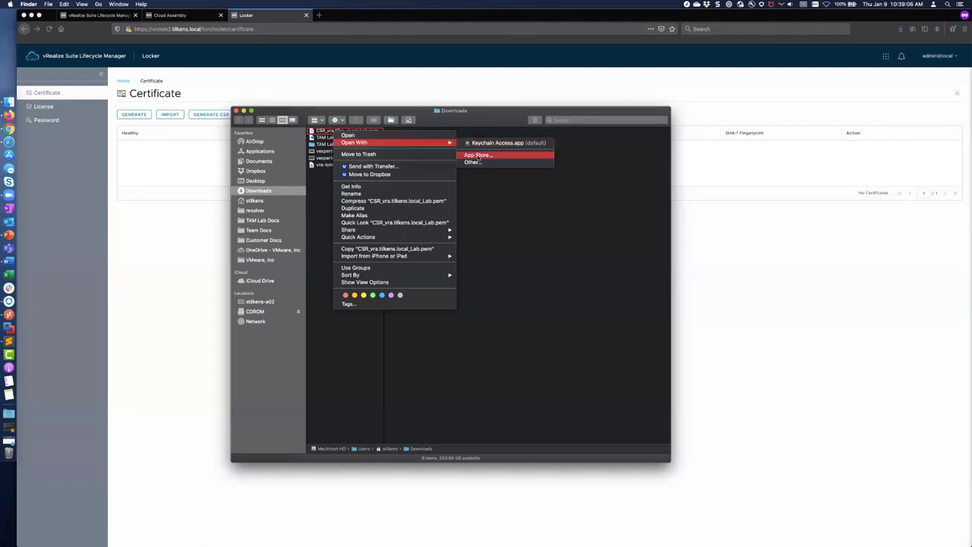
{"action": "left_click", "coordinate": [453, 312]}
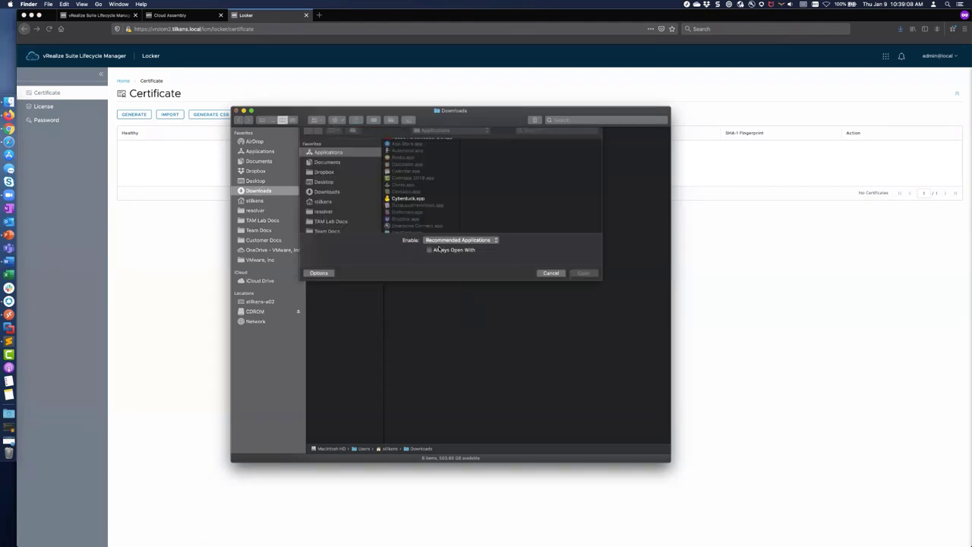
{"action": "scroll", "coordinate": [414, 228], "scroll_direction": "down", "scroll_amount": 15}
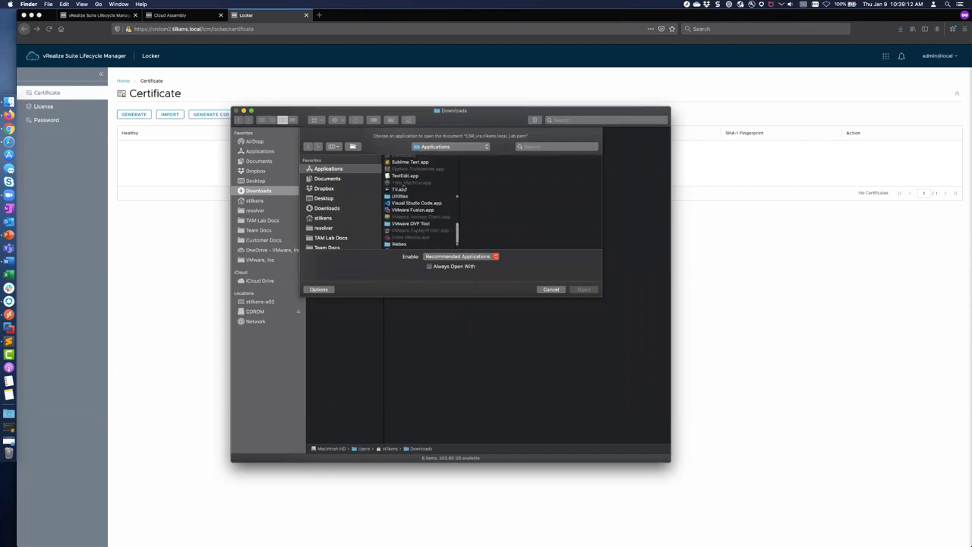
{"action": "left_click", "coordinate": [407, 162]}
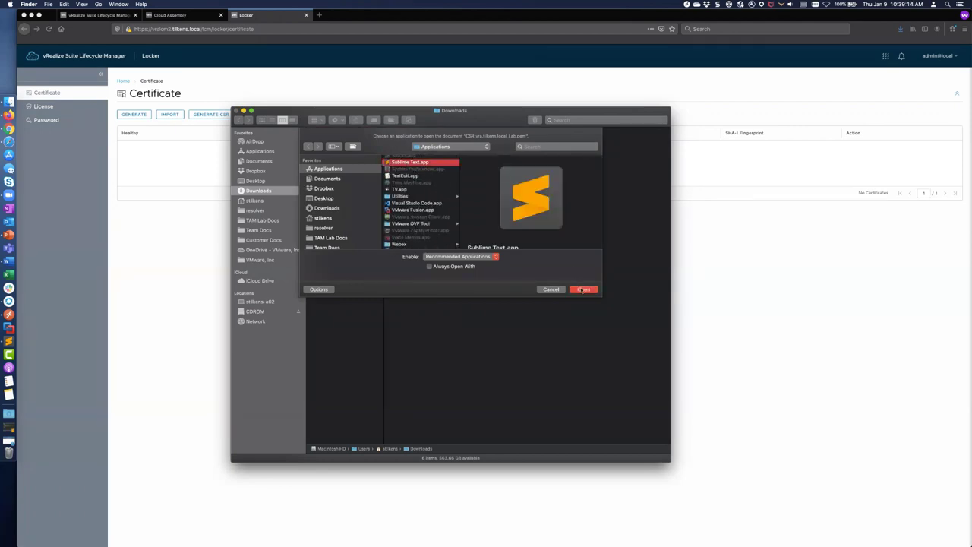
{"action": "left_click", "coordinate": [581, 289]}
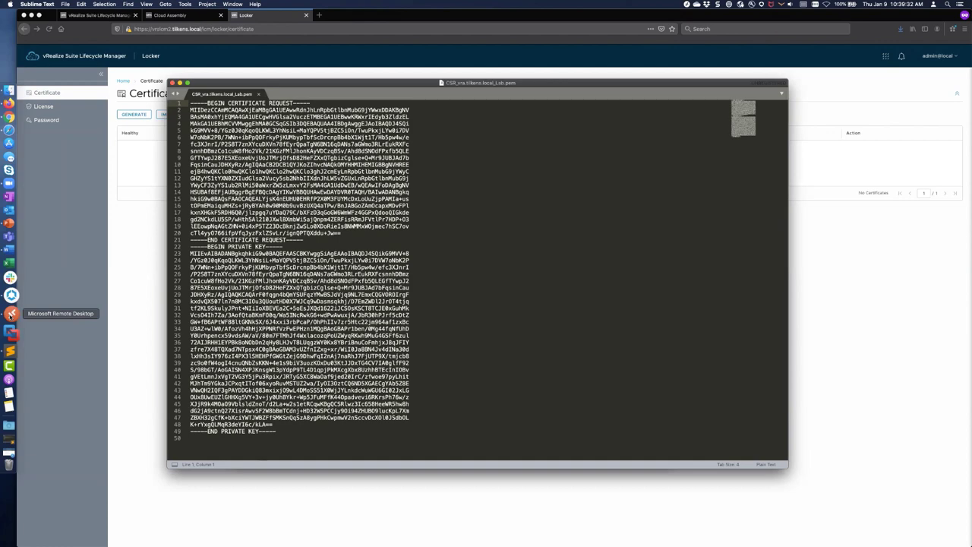
{"action": "left_click", "coordinate": [688, 6]}
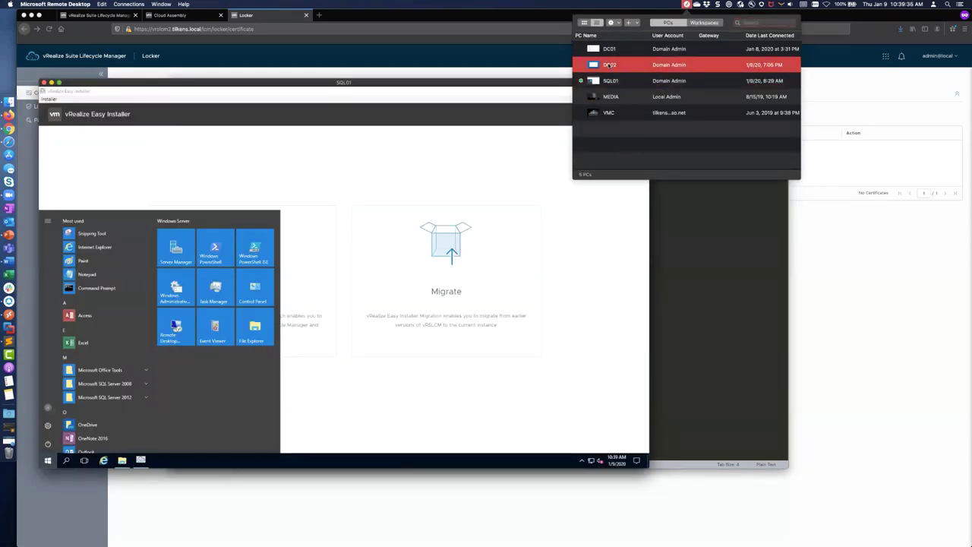
Step: Connect to DC02, review tilkens-DC02-CA Issued Certificates, and launch Internet Explorer
{"action": "left_click", "coordinate": [597, 58]}
{"action": "left_click", "coordinate": [573, 300]}
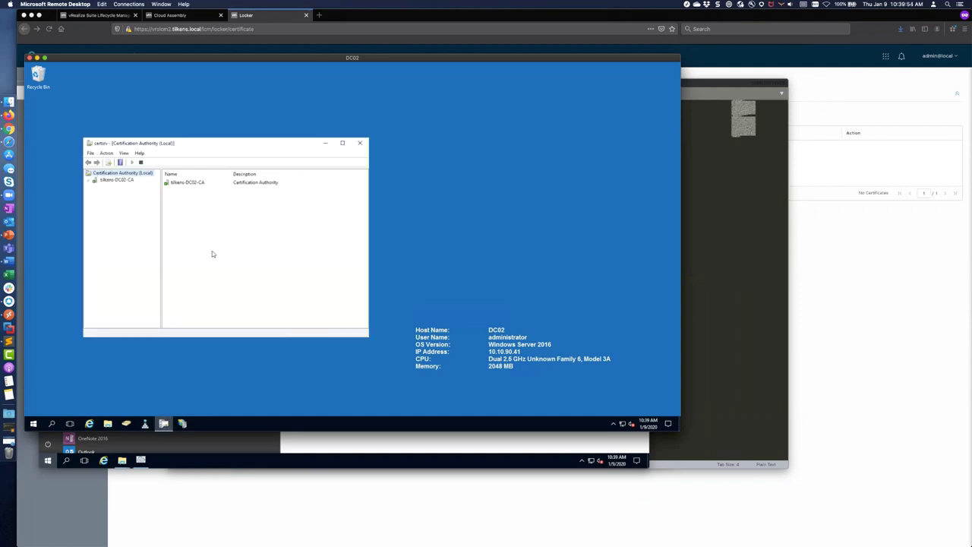
{"action": "left_click", "coordinate": [88, 180]}
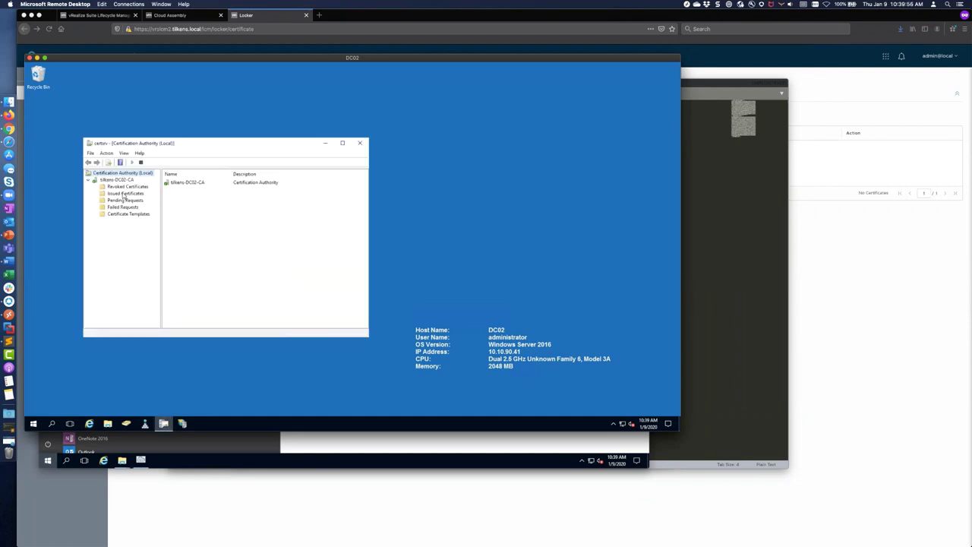
{"action": "left_click", "coordinate": [125, 192]}
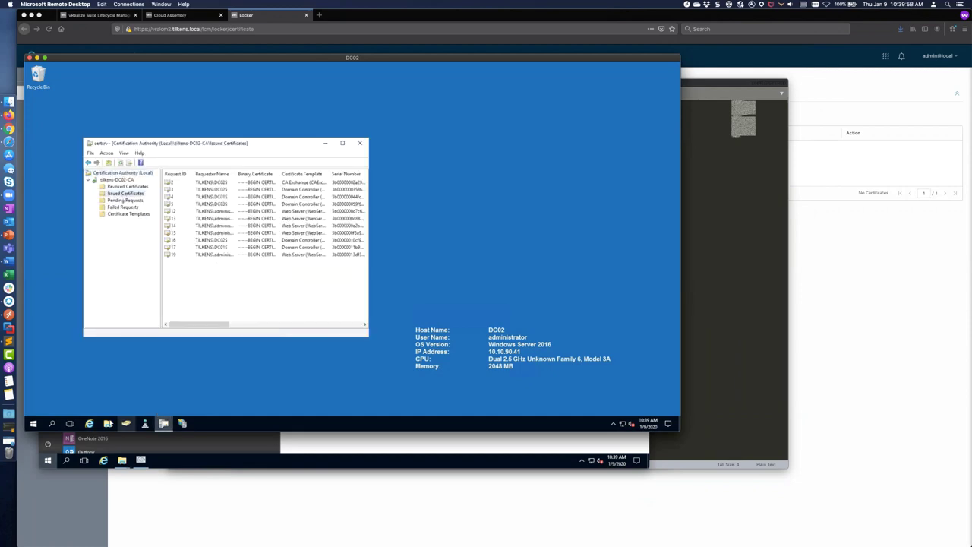
{"action": "left_click", "coordinate": [89, 423]}
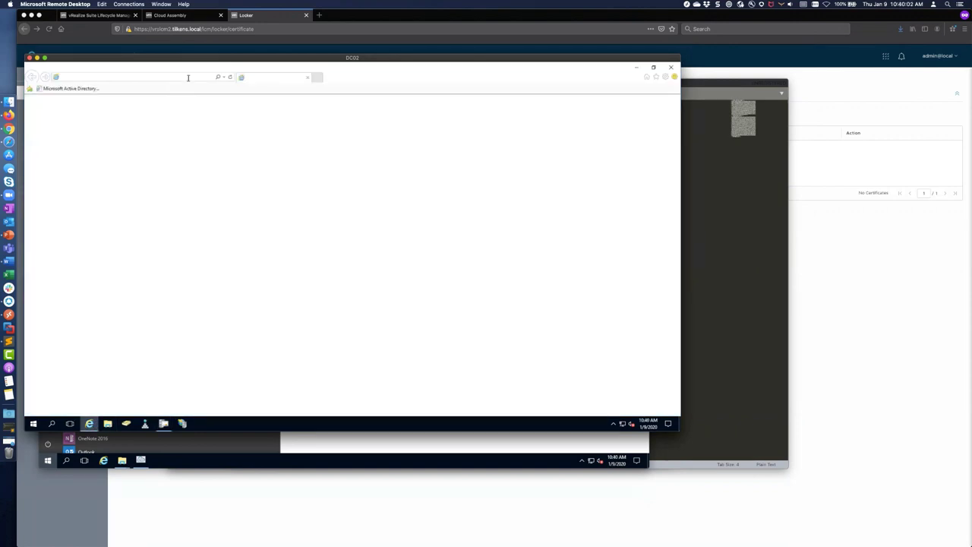
Step: Load localhost/certsrv and choose an advanced base-64 encoded certificate request
{"action": "left_click", "coordinate": [188, 77]}
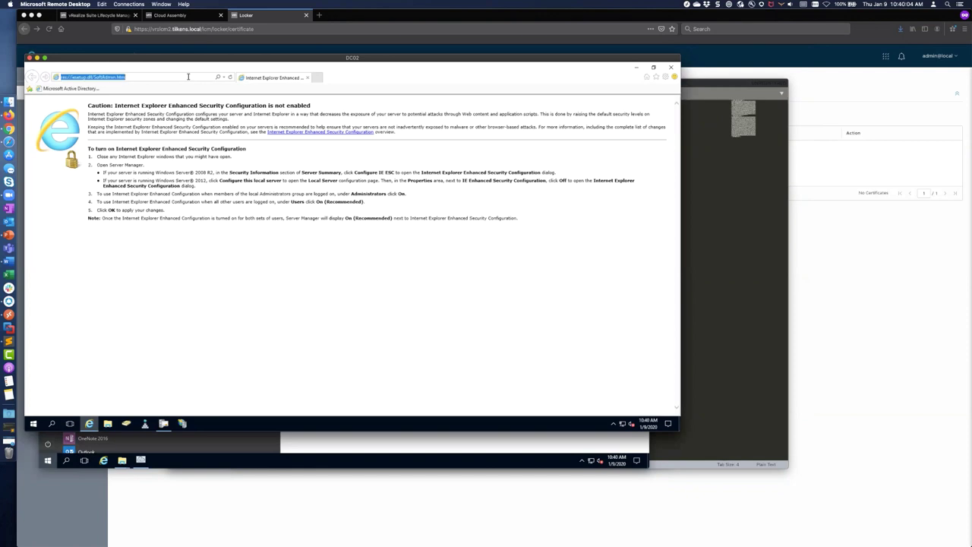
{"action": "type", "text": "localhost/"}
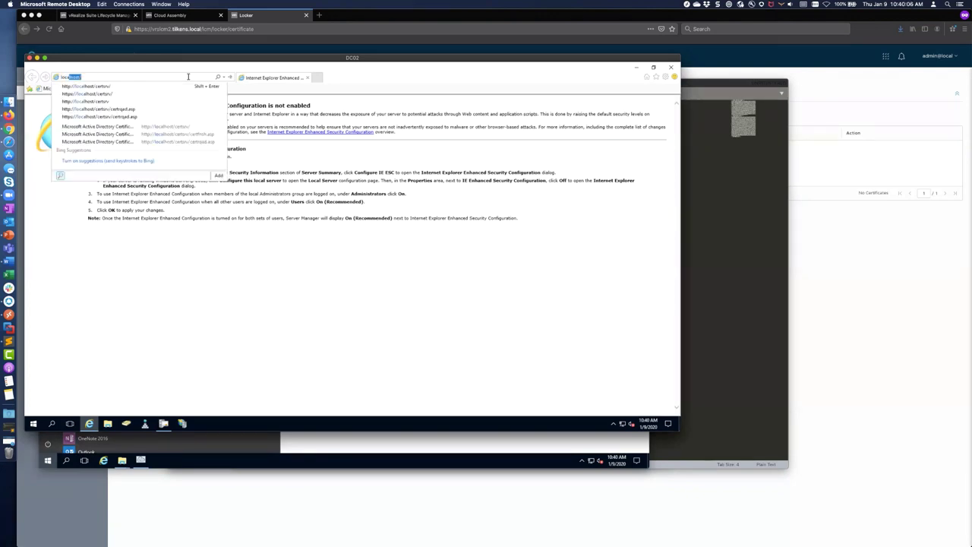
{"action": "type", "text": "c"}
{"action": "key", "text": "Down"}
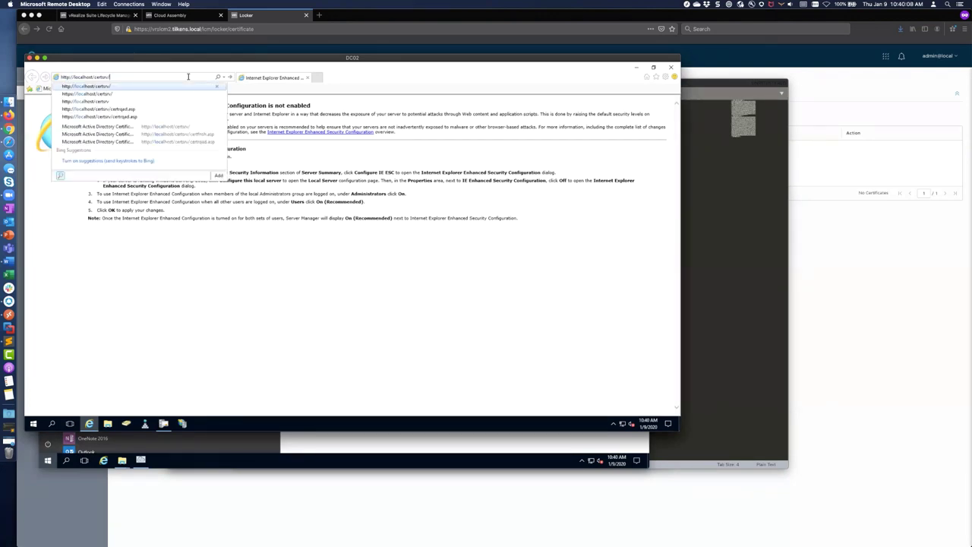
{"action": "key", "text": "Return"}
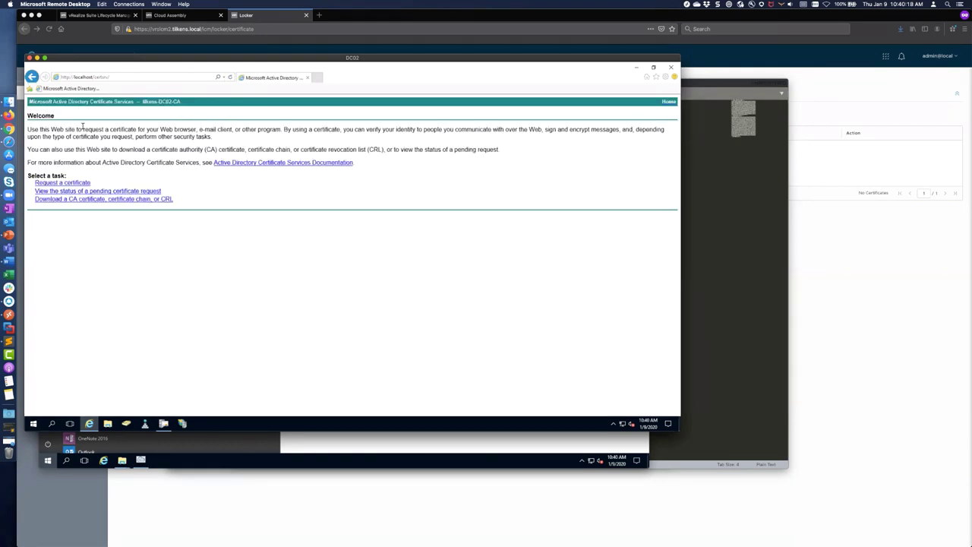
{"action": "left_click", "coordinate": [75, 183]}
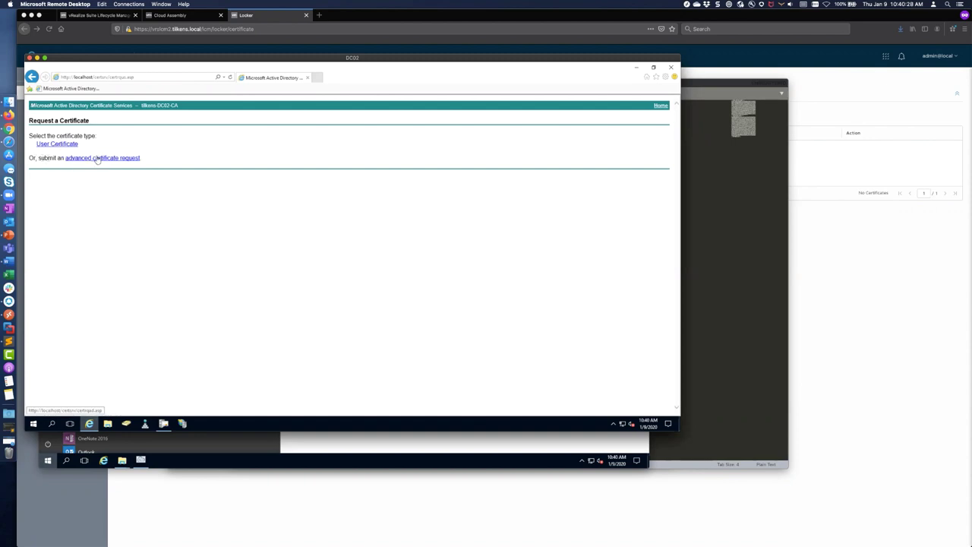
{"action": "left_click", "coordinate": [98, 159]}
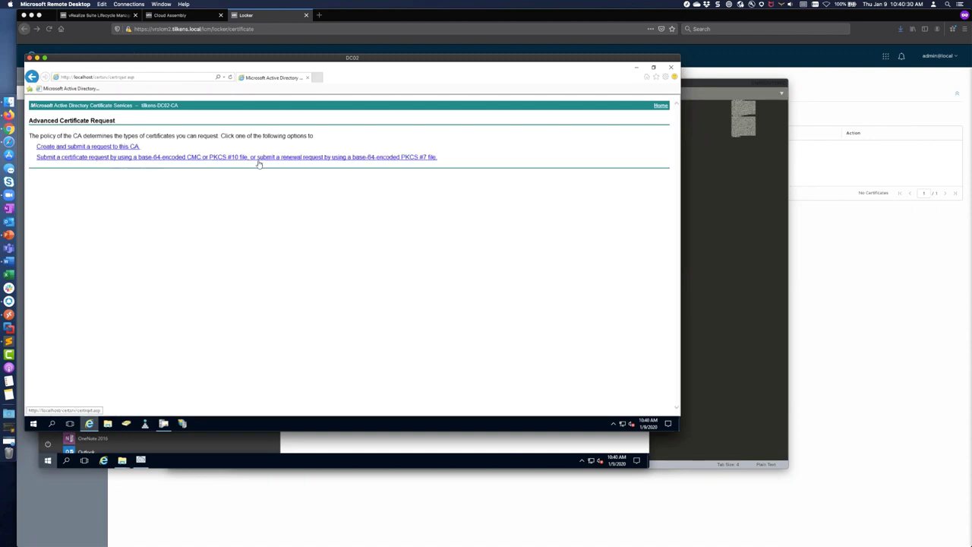
{"action": "left_click", "coordinate": [173, 157]}
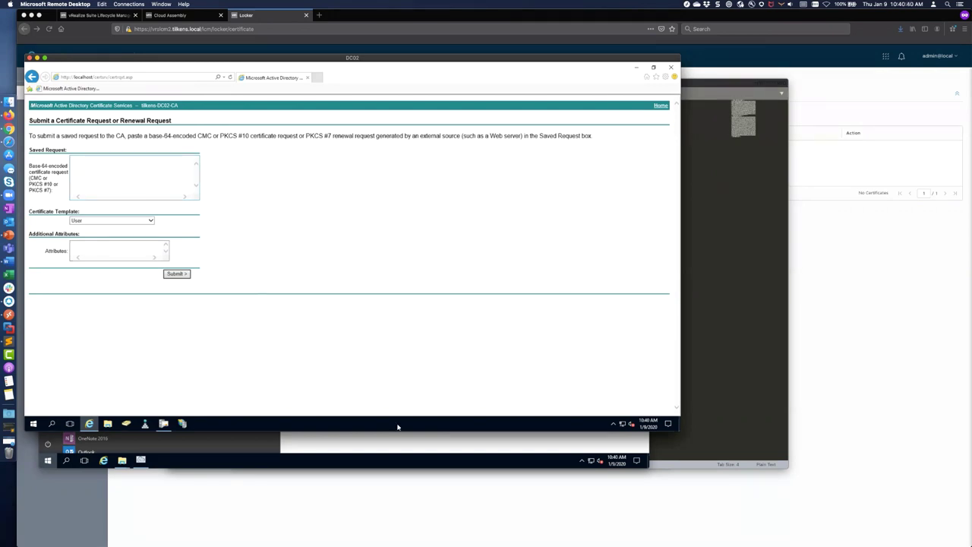
Step: Paste the CSR from Sublime Text and submit it with the Web Server template
{"action": "key", "text": "super+Tab"}
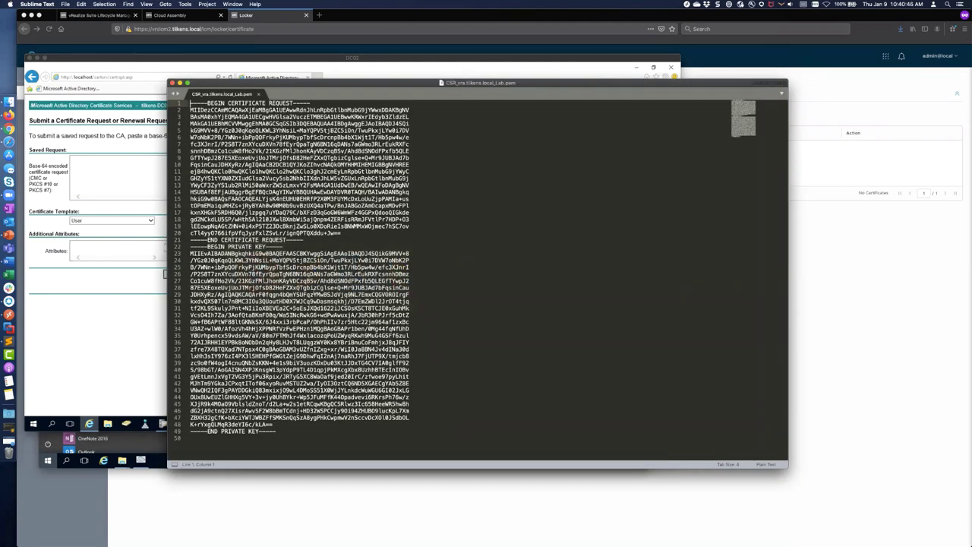
{"action": "key", "text": "super+a"}
{"action": "key", "text": "super+c"}
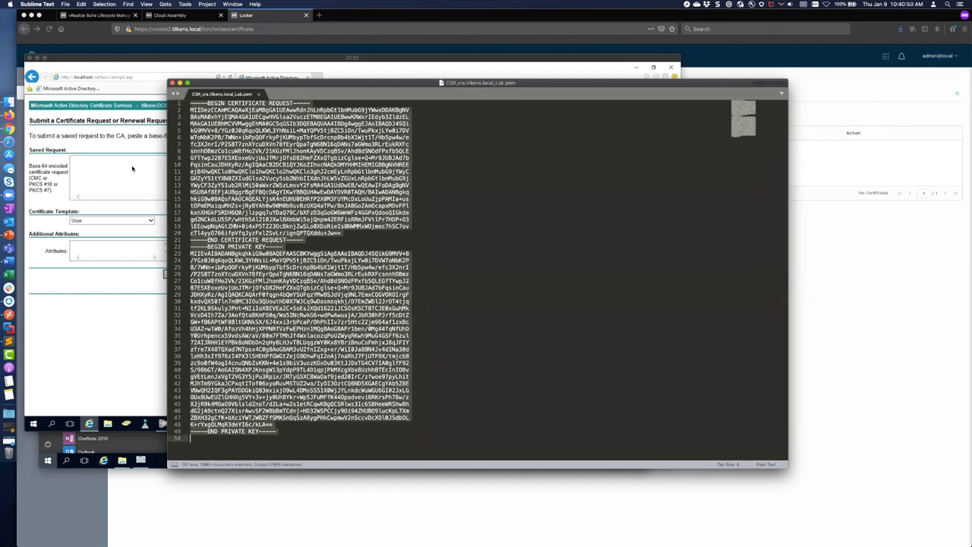
{"action": "left_click", "coordinate": [132, 164]}
{"action": "key", "text": "super+v"}
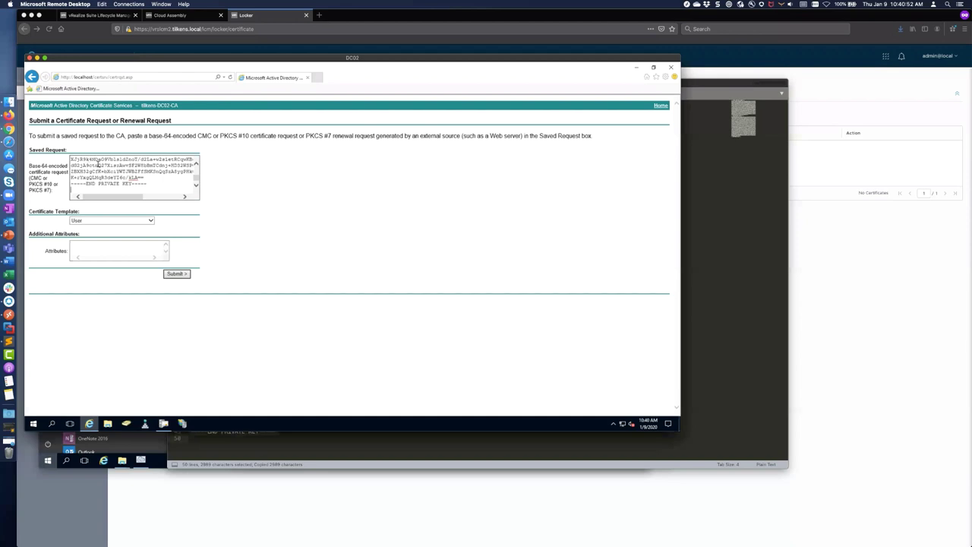
{"action": "left_click", "coordinate": [150, 221]}
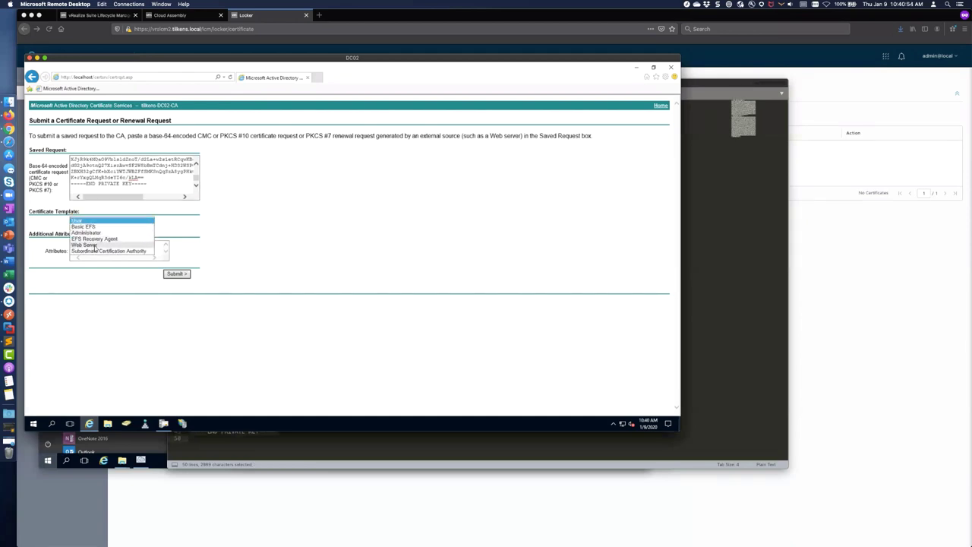
{"action": "left_click", "coordinate": [92, 244]}
{"action": "left_click", "coordinate": [177, 274]}
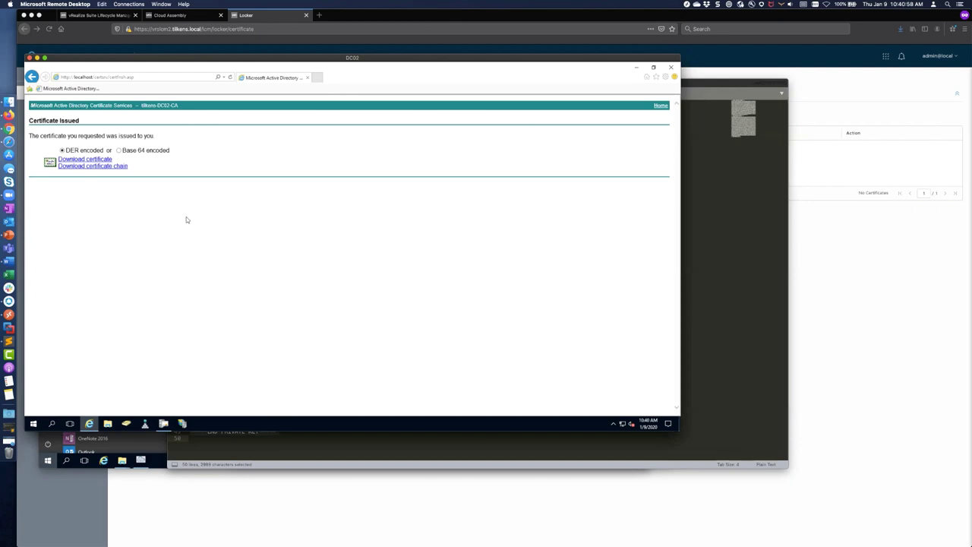
Step: Refresh the CA's Issued Certificates to confirm the new certificate 20
{"action": "left_click", "coordinate": [170, 422]}
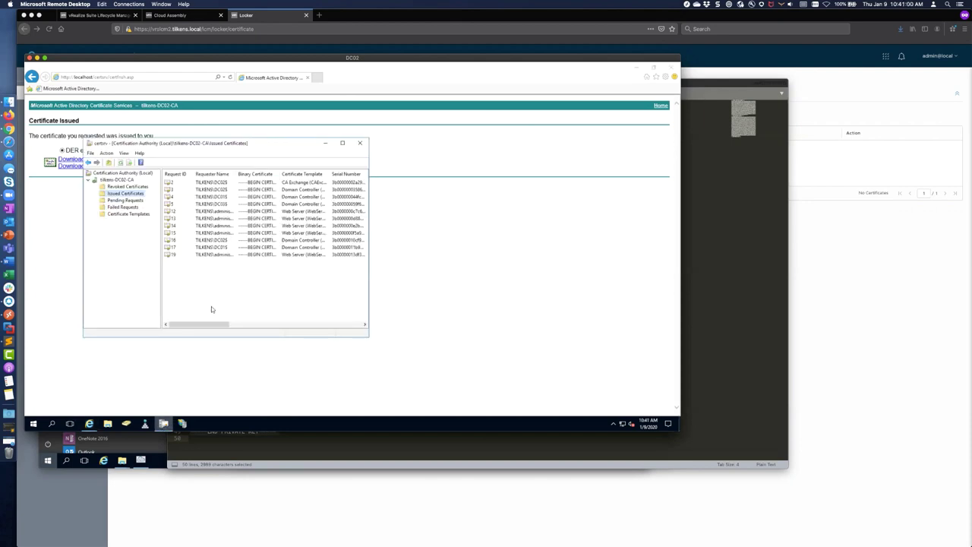
{"action": "left_click", "coordinate": [121, 162]}
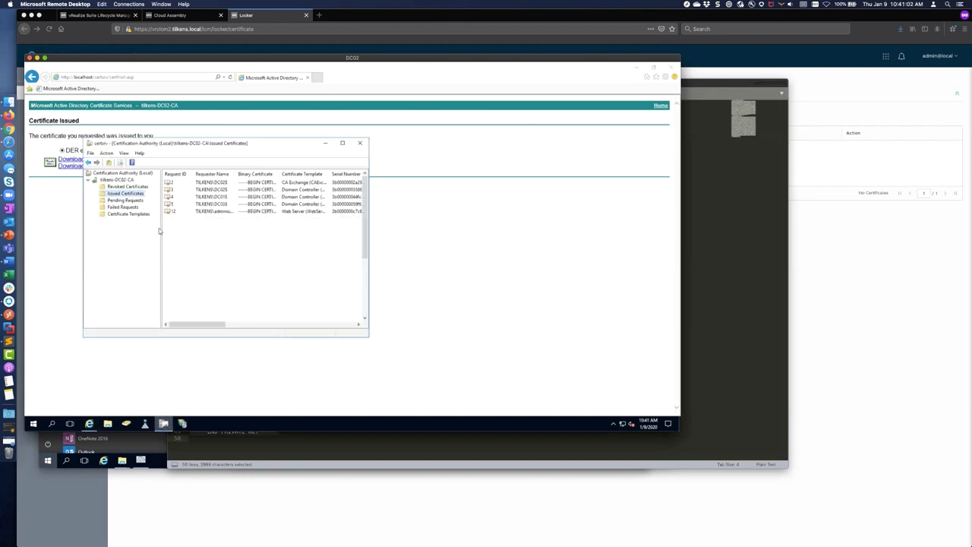
{"action": "left_click", "coordinate": [292, 263]}
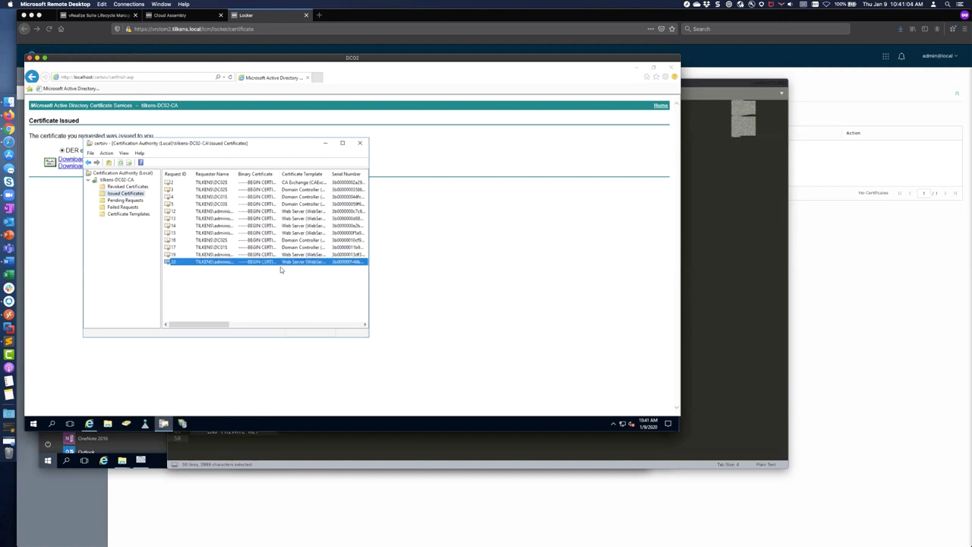
{"action": "left_click", "coordinate": [82, 210]}
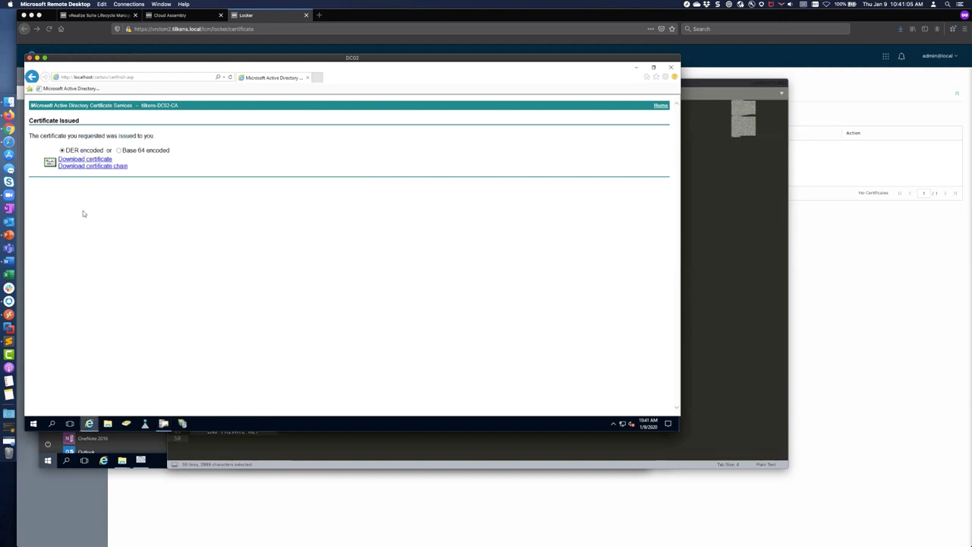
Step: Download the Base 64 certificate and save certnew.cer to the Desktop
{"action": "left_click", "coordinate": [119, 151]}
{"action": "left_click", "coordinate": [99, 161]}
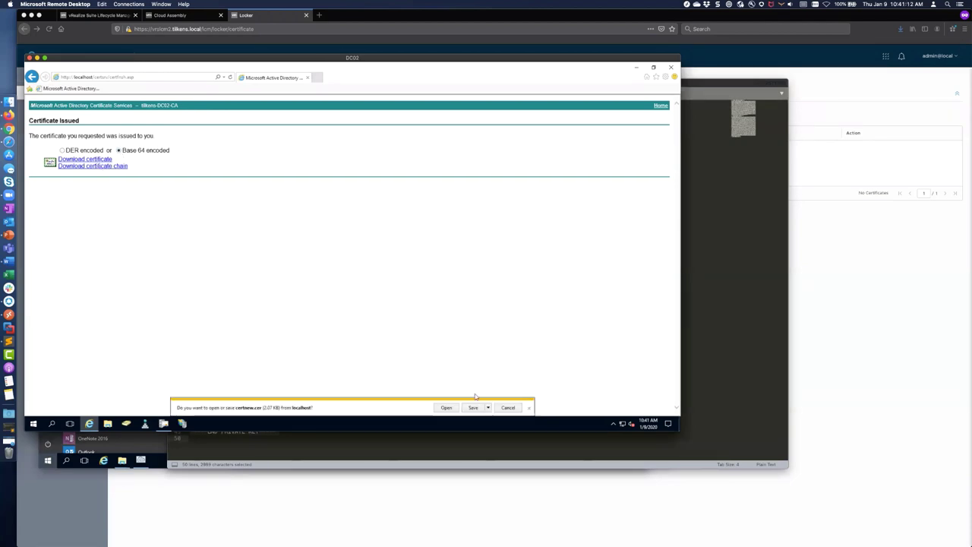
{"action": "left_click", "coordinate": [487, 408]}
{"action": "left_click", "coordinate": [514, 398]}
{"action": "left_click", "coordinate": [241, 201]}
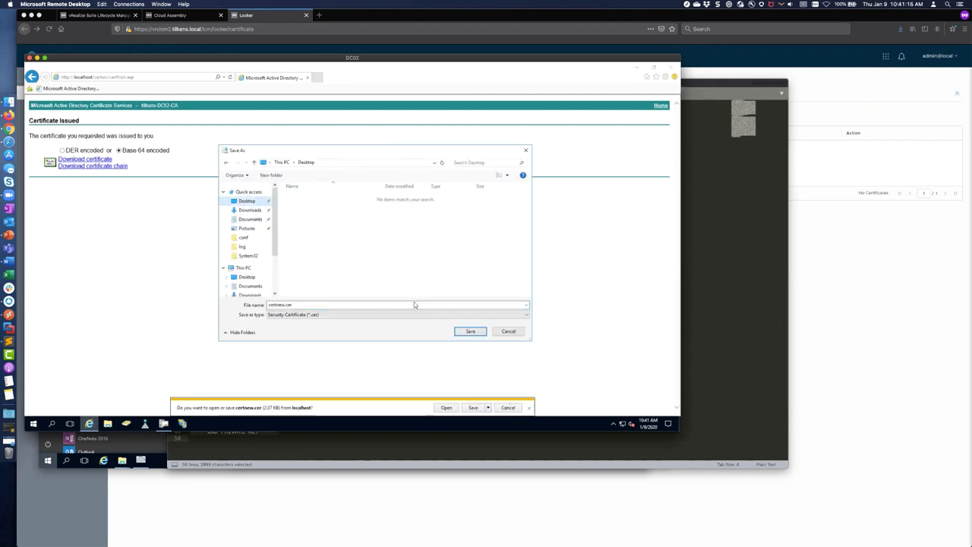
{"action": "left_click", "coordinate": [470, 331]}
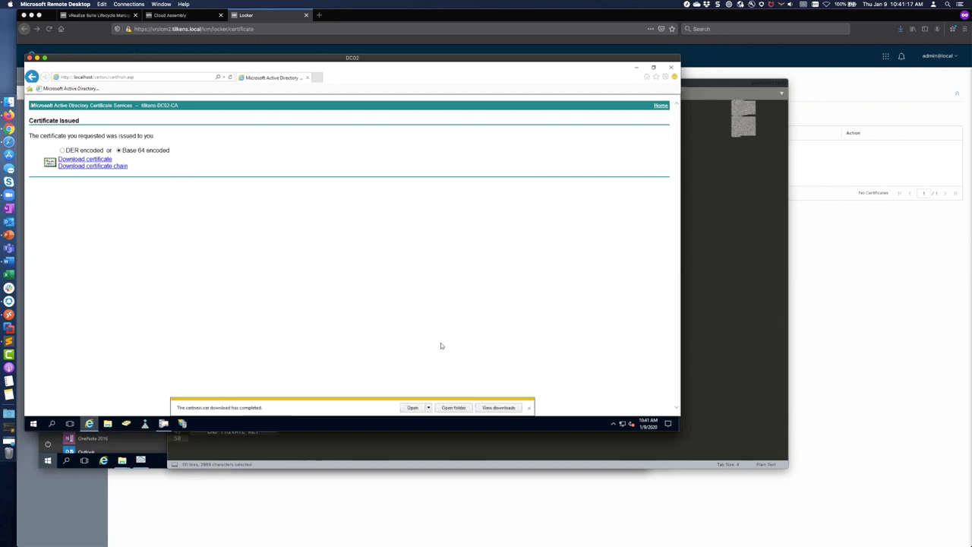
Step: Save the certificate chain as certnew.p7b on the Desktop and minimize the browser
{"action": "left_click", "coordinate": [108, 167]}
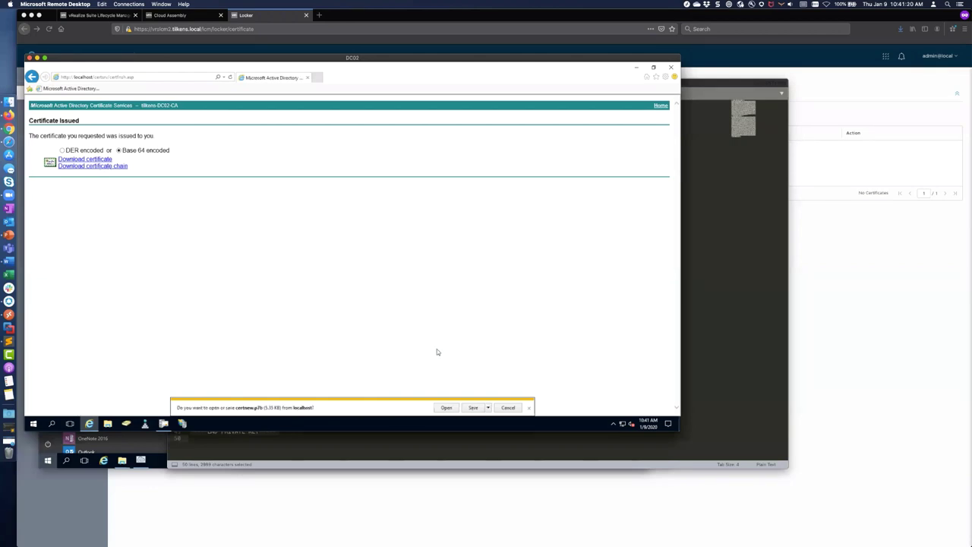
{"action": "left_click", "coordinate": [488, 408]}
{"action": "left_click", "coordinate": [508, 399]}
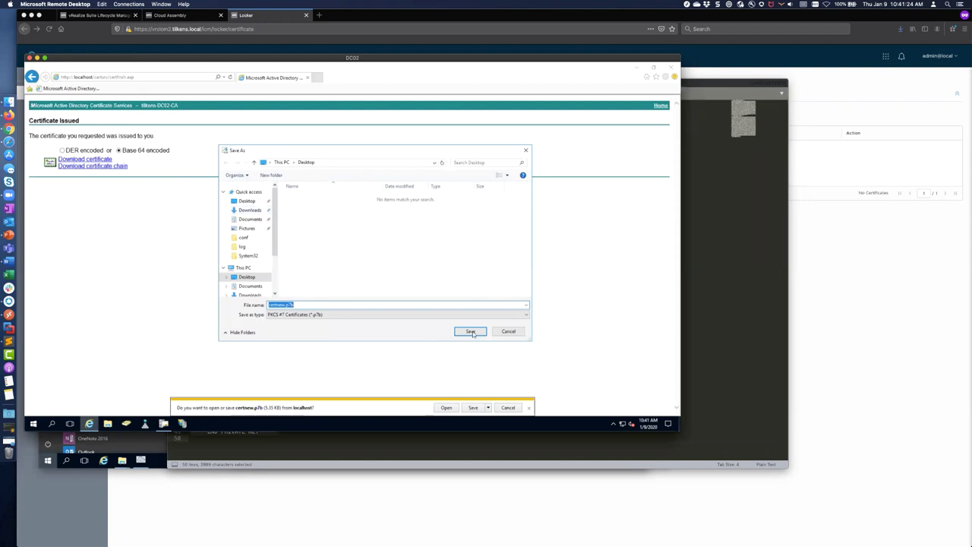
{"action": "left_click", "coordinate": [470, 332]}
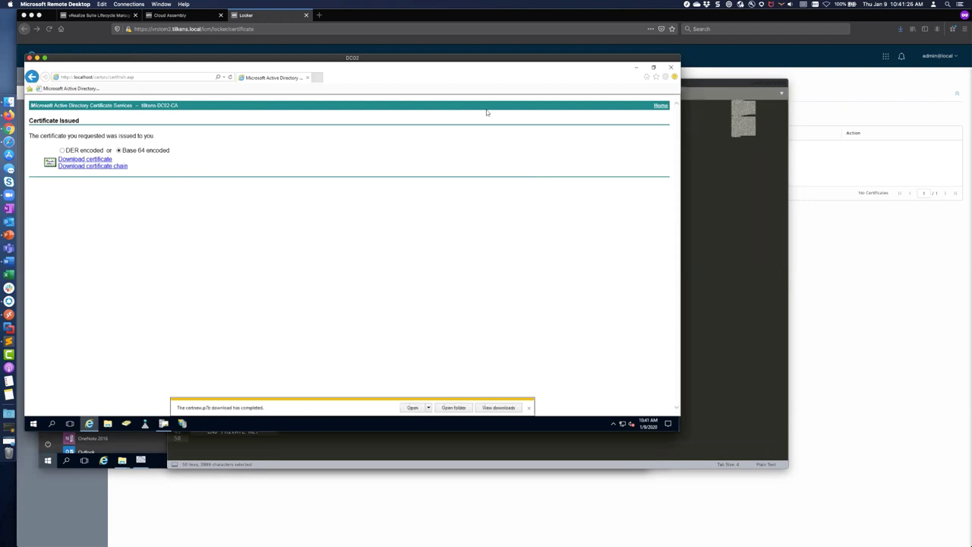
{"action": "left_click", "coordinate": [636, 67]}
{"action": "left_click", "coordinate": [40, 116]}
Step: Open certnew.cer and certnew.p7b in Notepad
{"action": "right_click", "coordinate": [39, 115]}
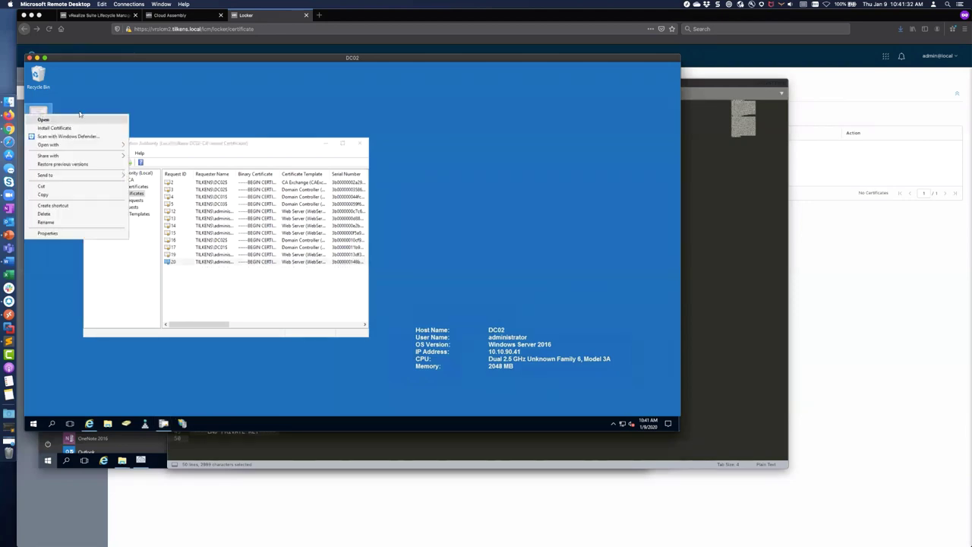
{"action": "mouse_move", "coordinate": [106, 145]}
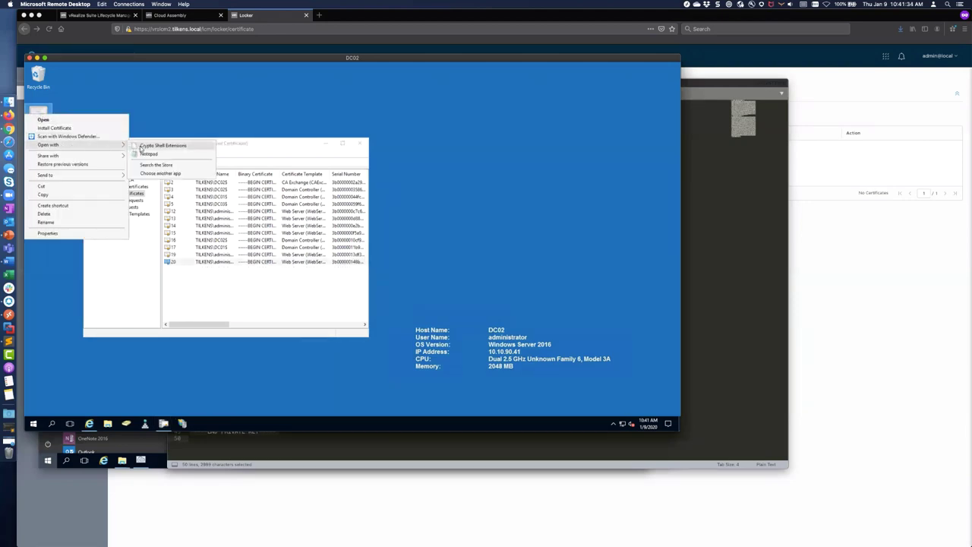
{"action": "left_click", "coordinate": [148, 154]}
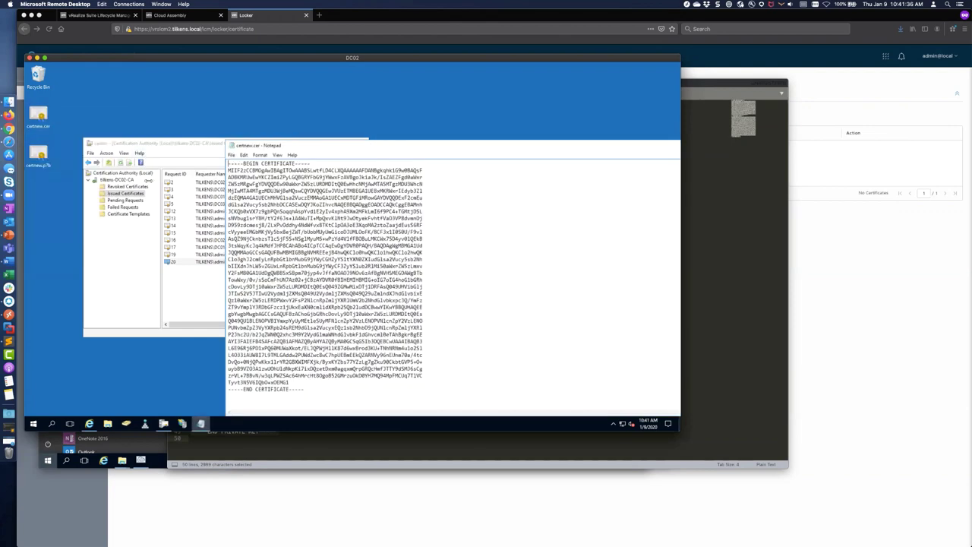
{"action": "right_click", "coordinate": [39, 154]}
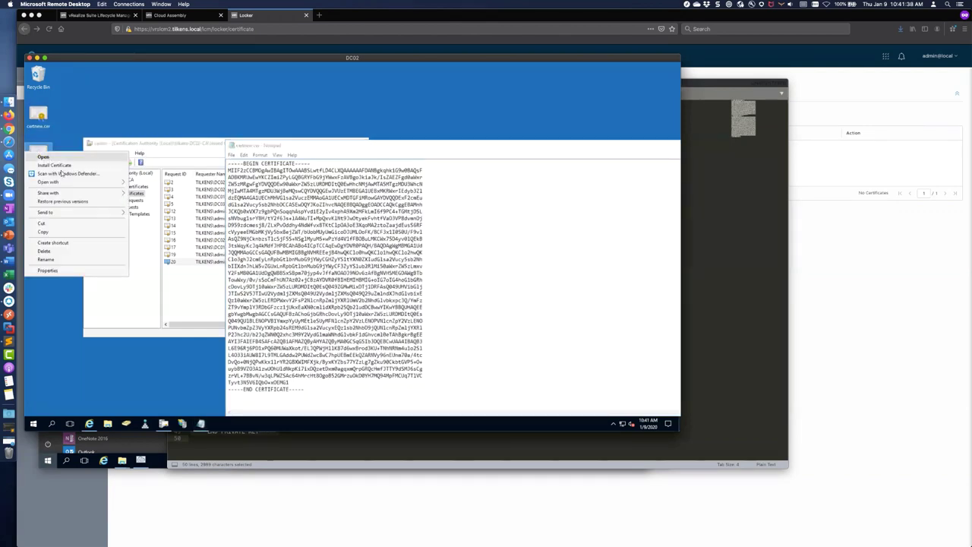
{"action": "mouse_move", "coordinate": [76, 182]}
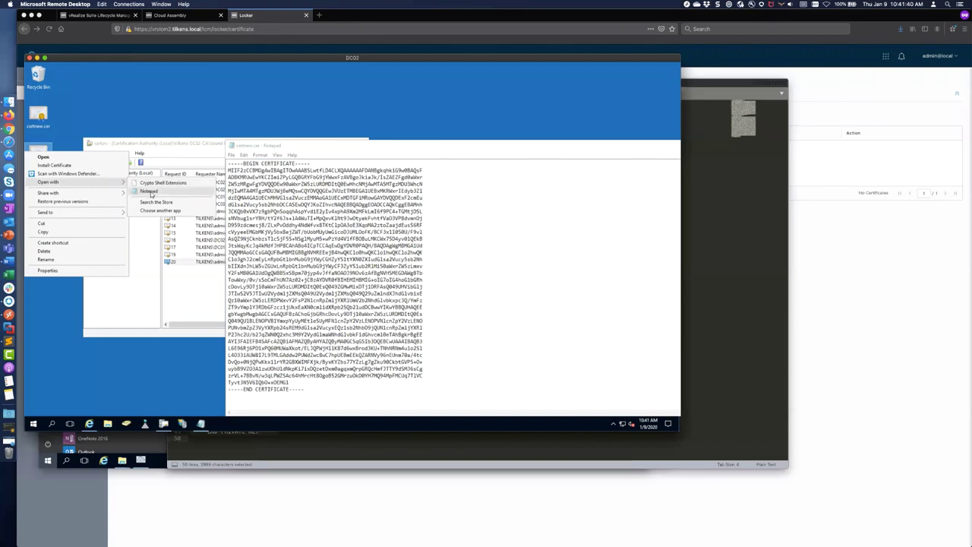
{"action": "left_click", "coordinate": [150, 192]}
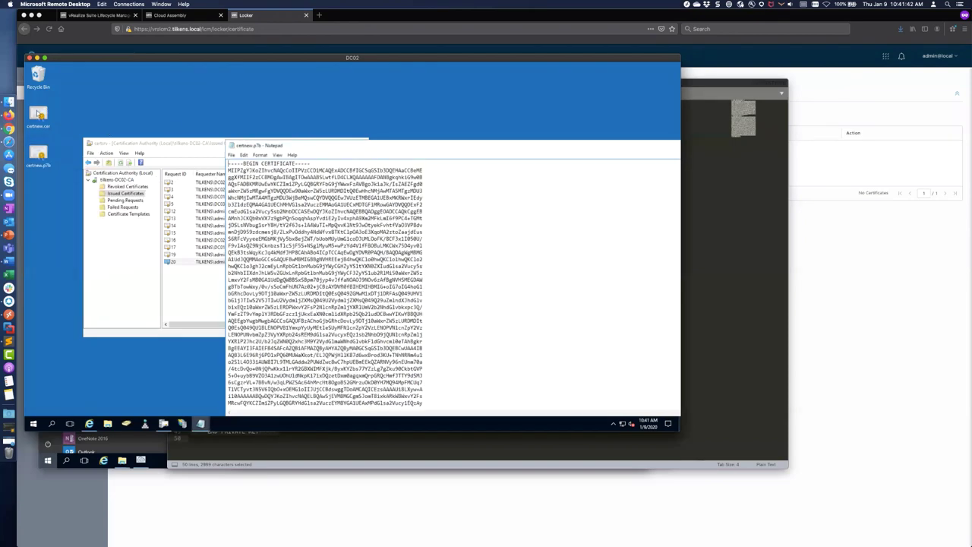
Step: Arrange the Notepad windows and close certnew.cer, leaving the chain open
{"action": "left_click_drag", "start_coordinate": [534, 145], "coordinate": [427, 113]}
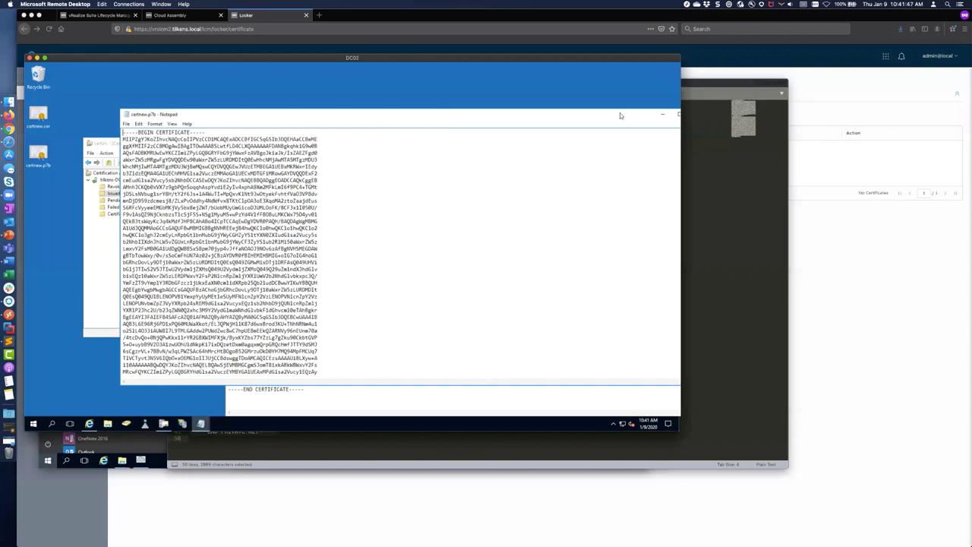
{"action": "left_click_drag", "start_coordinate": [572, 109], "coordinate": [519, 104]}
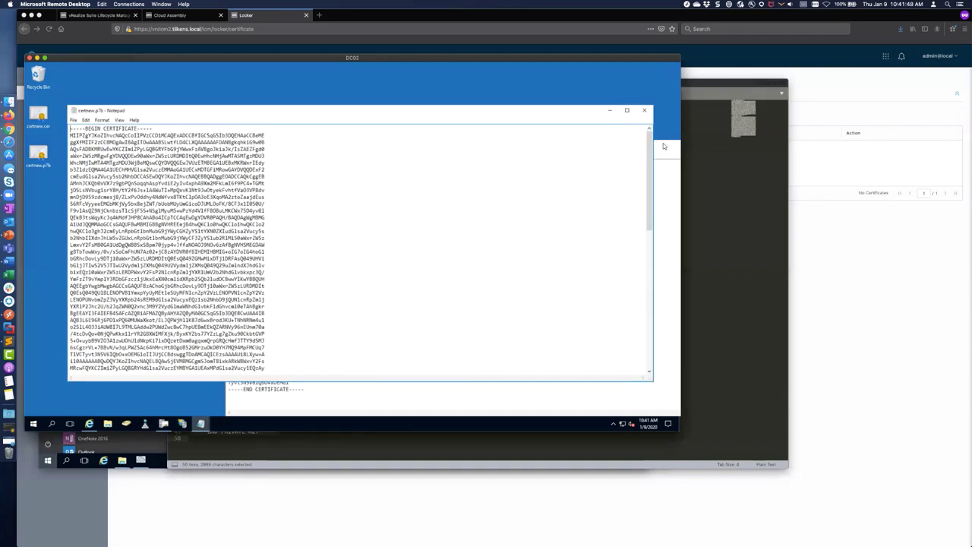
{"action": "left_click", "coordinate": [654, 146]}
{"action": "left_click_drag", "start_coordinate": [455, 106], "coordinate": [529, 107]}
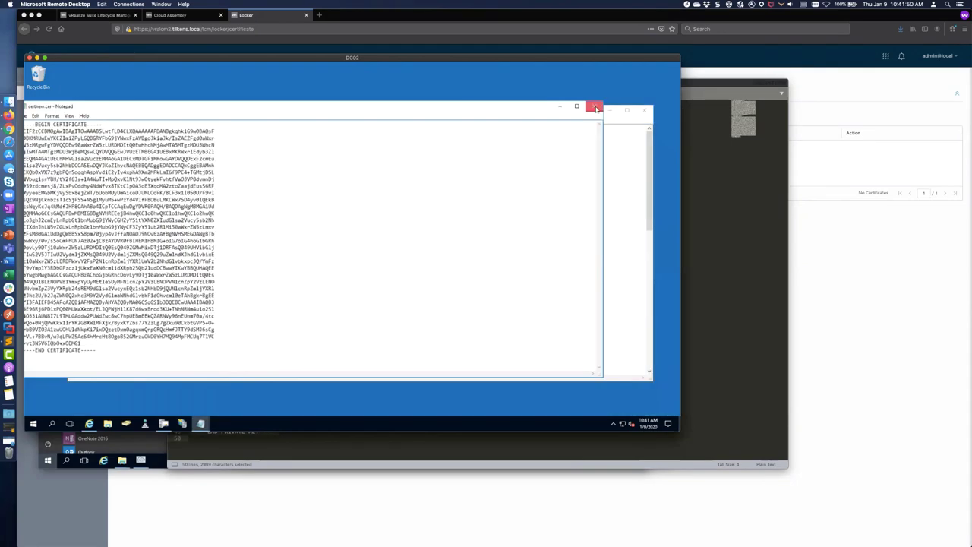
{"action": "left_click", "coordinate": [595, 107]}
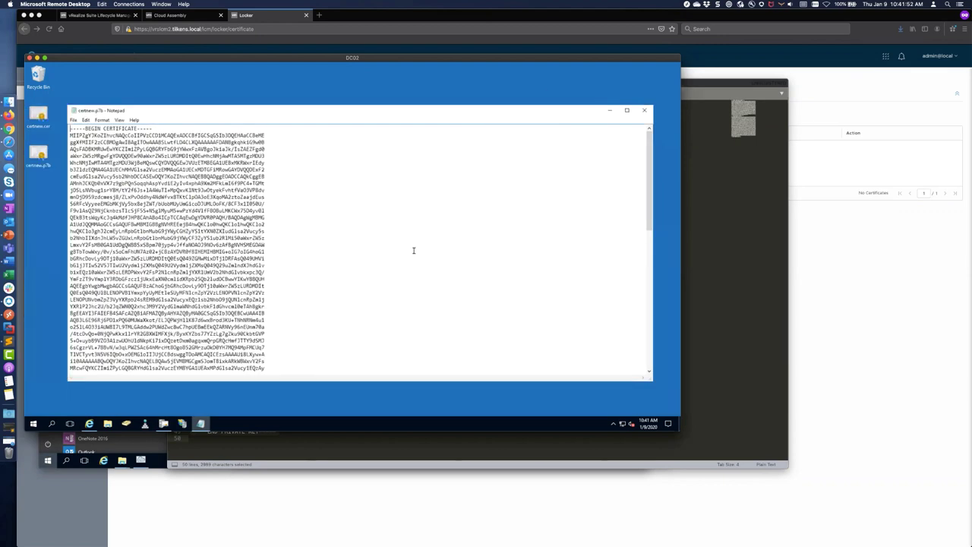
{"action": "key", "text": "super+Tab"}
{"action": "key", "text": "super+Tab"}
{"action": "key", "text": "super+Tab"}
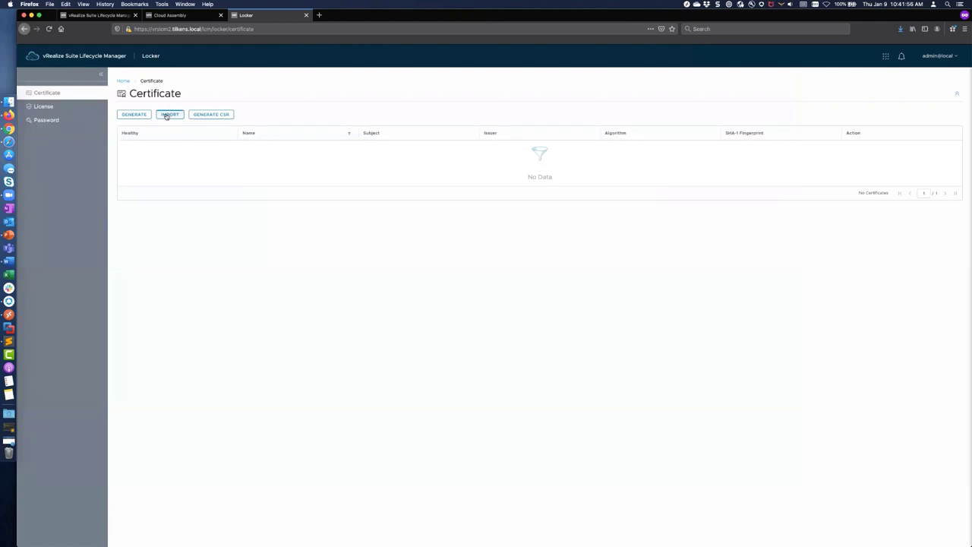
Step: Start a certificate import named vra.tilkens.local and paste the private key from Sublime Text
{"action": "left_click", "coordinate": [168, 114]}
{"action": "type", "text": "vra.tilkens.local"}
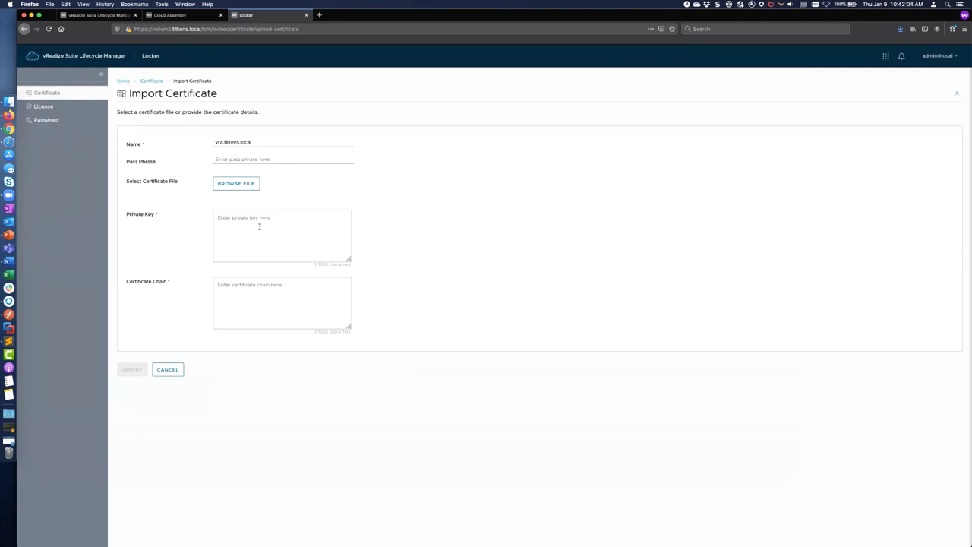
{"action": "key", "text": "super+Tab"}
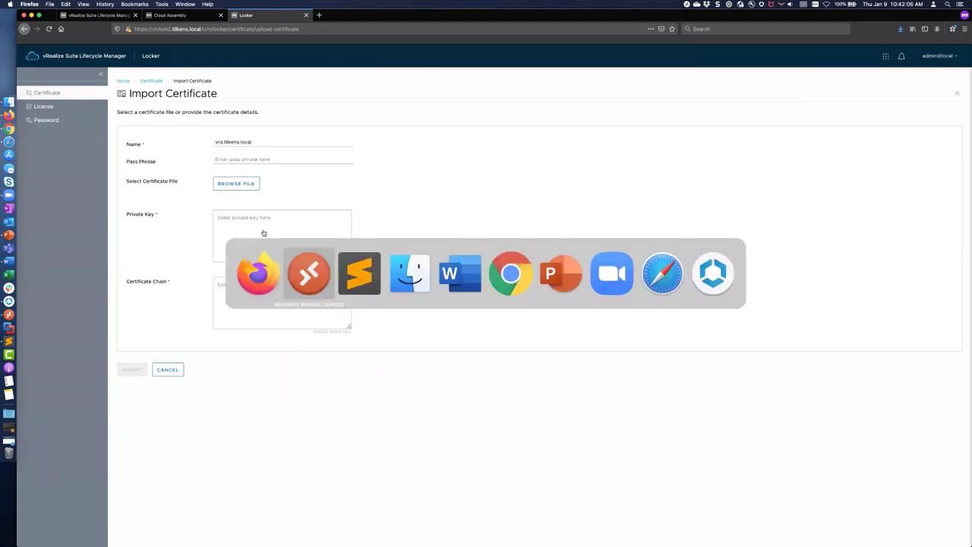
{"action": "key", "text": "super+Tab"}
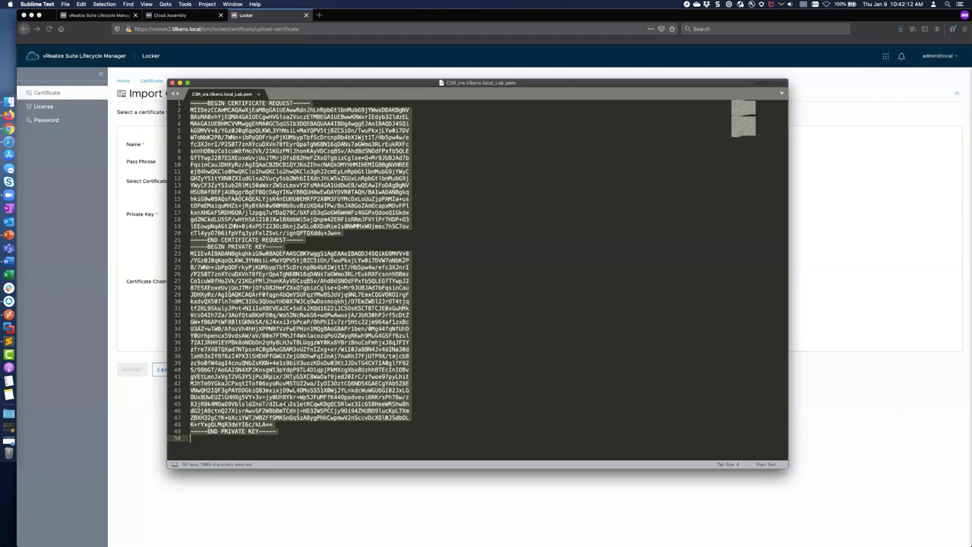
{"action": "left_click", "coordinate": [276, 431]}
{"action": "left_click_drag", "start_coordinate": [222, 439], "coordinate": [190, 247]}
{"action": "key", "text": "super+c"}
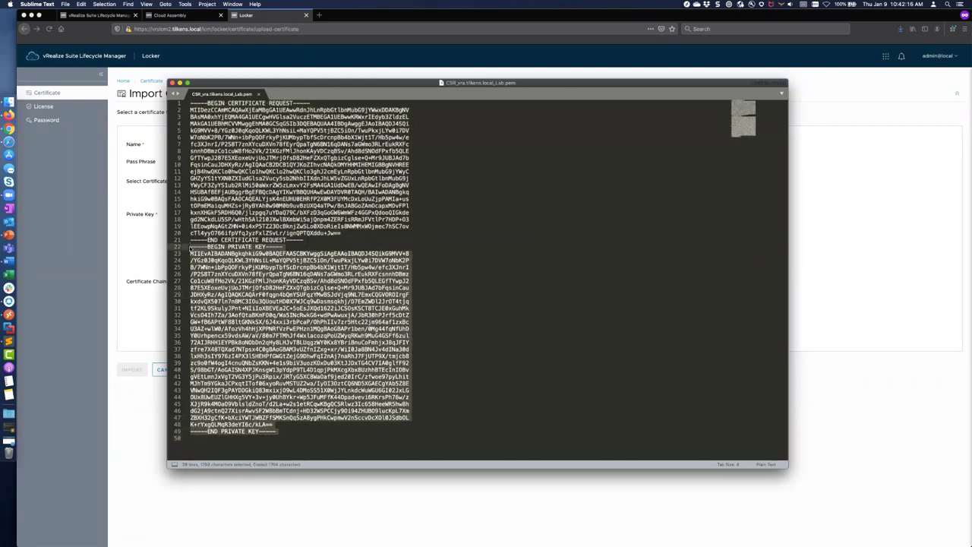
{"action": "key", "text": "super+Tab"}
{"action": "left_click", "coordinate": [240, 229]}
{"action": "key", "text": "super+v"}
Step: Paste the certificate chain from Notepad and submit the import
{"action": "left_click", "coordinate": [250, 278]}
{"action": "key", "text": "super+Tab"}
{"action": "key", "text": "super+Tab"}
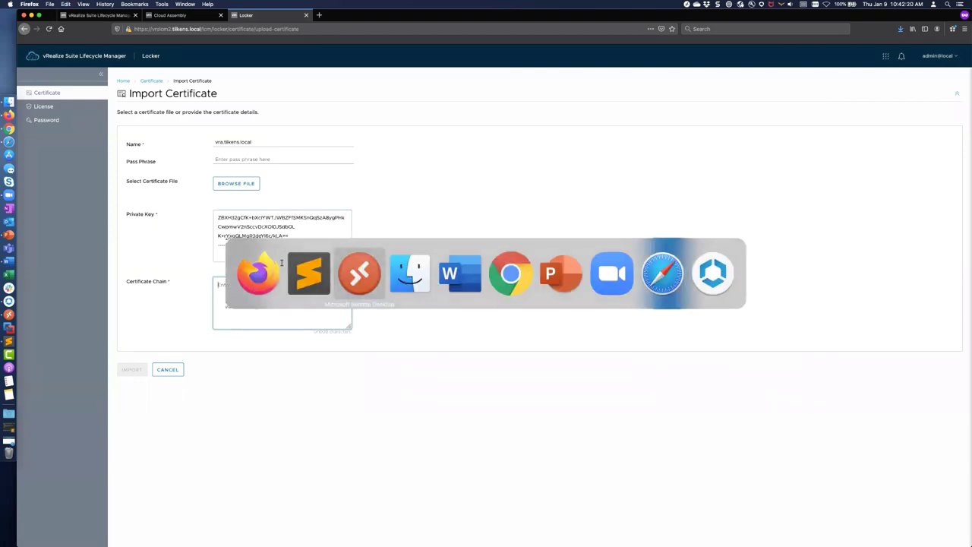
{"action": "key", "text": "ctrl+a"}
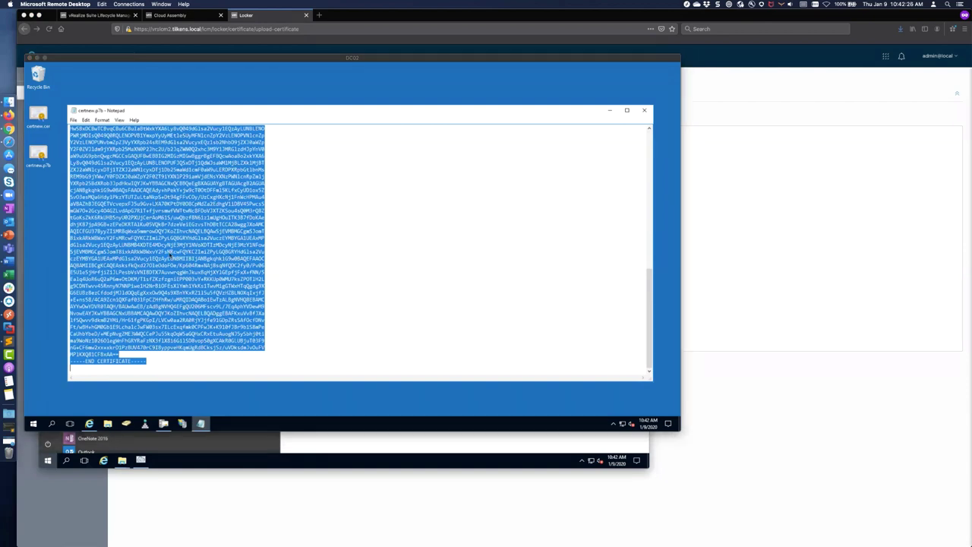
{"action": "key", "text": "super+Tab"}
{"action": "key", "text": "super+v"}
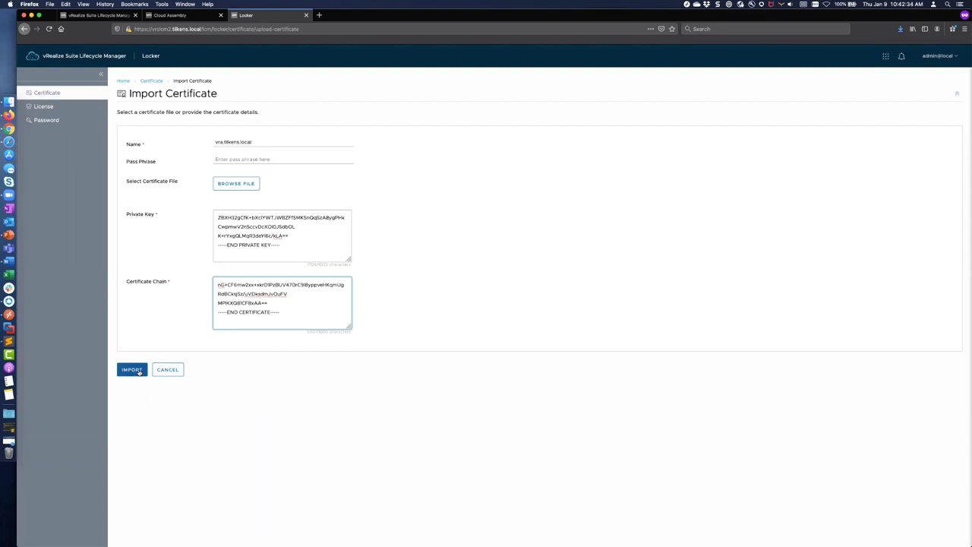
{"action": "left_click", "coordinate": [139, 371]}
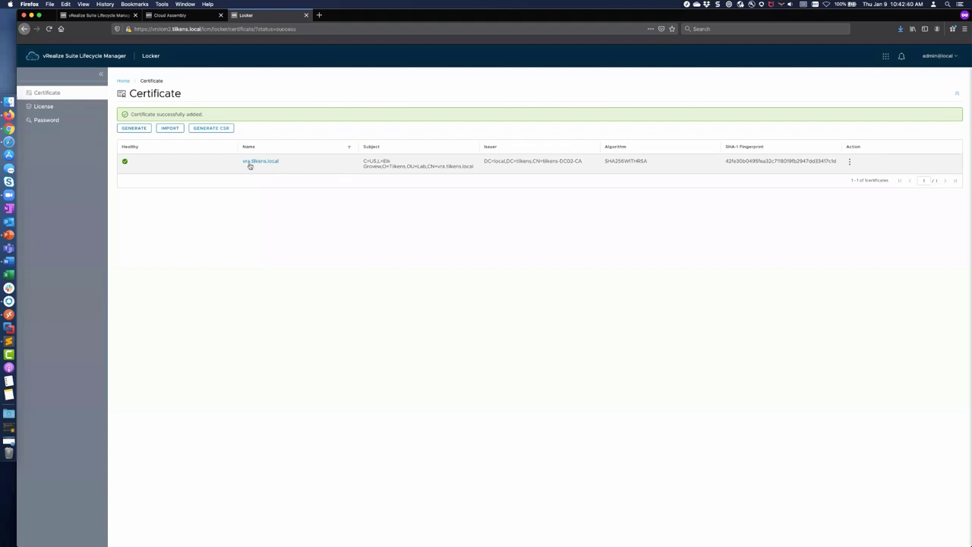
{"action": "left_click", "coordinate": [850, 162]}
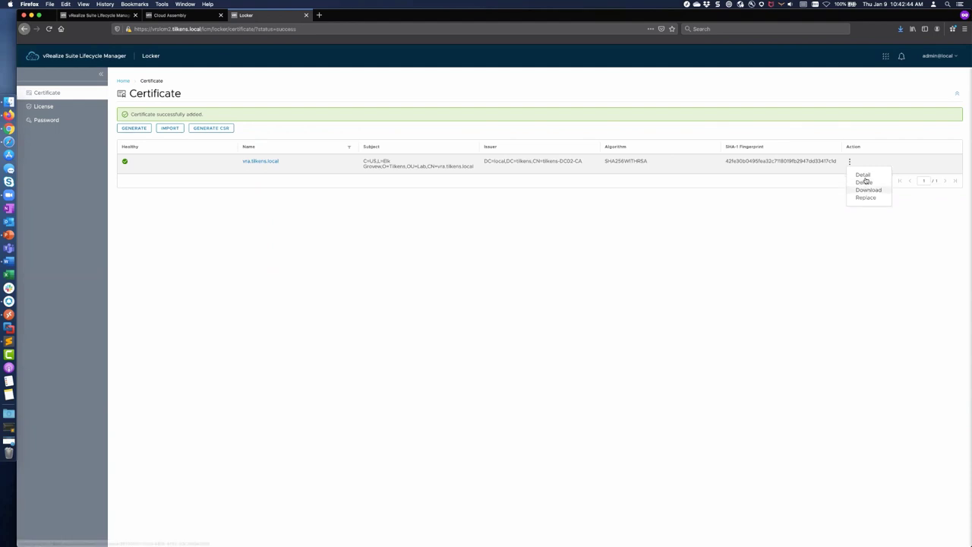
{"action": "left_click", "coordinate": [863, 174]}
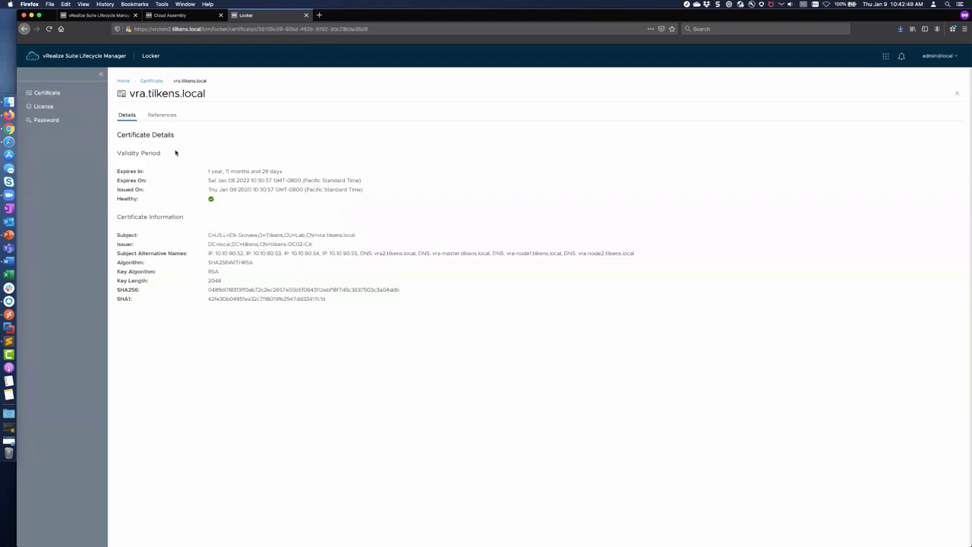
{"action": "left_click", "coordinate": [162, 116]}
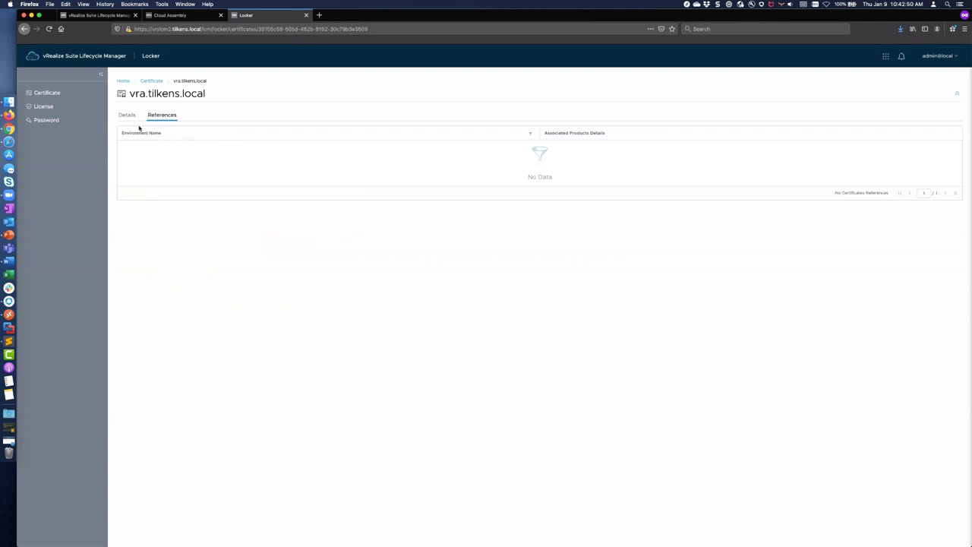
{"action": "left_click", "coordinate": [152, 82]}
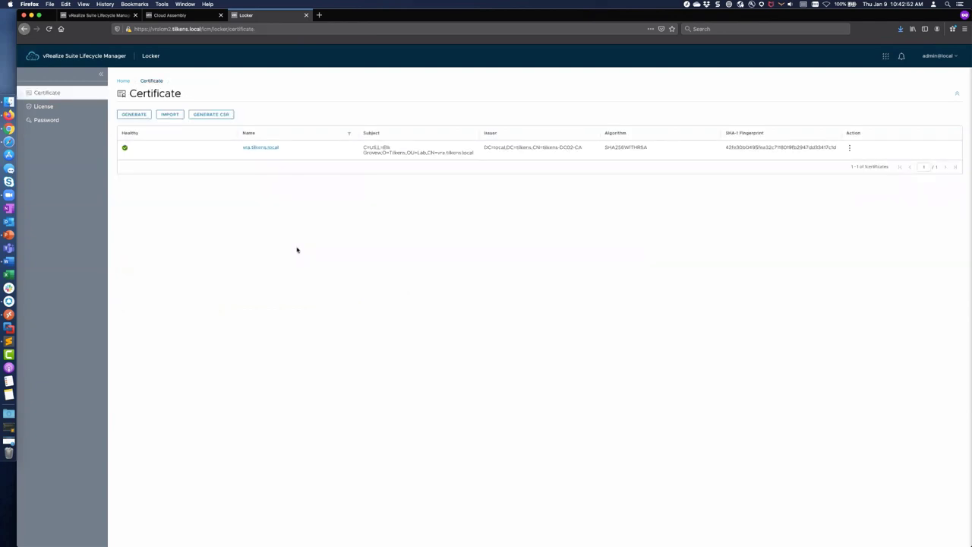
Step: Begin a new Locker license entry with the alias temp
{"action": "left_click", "coordinate": [44, 106]}
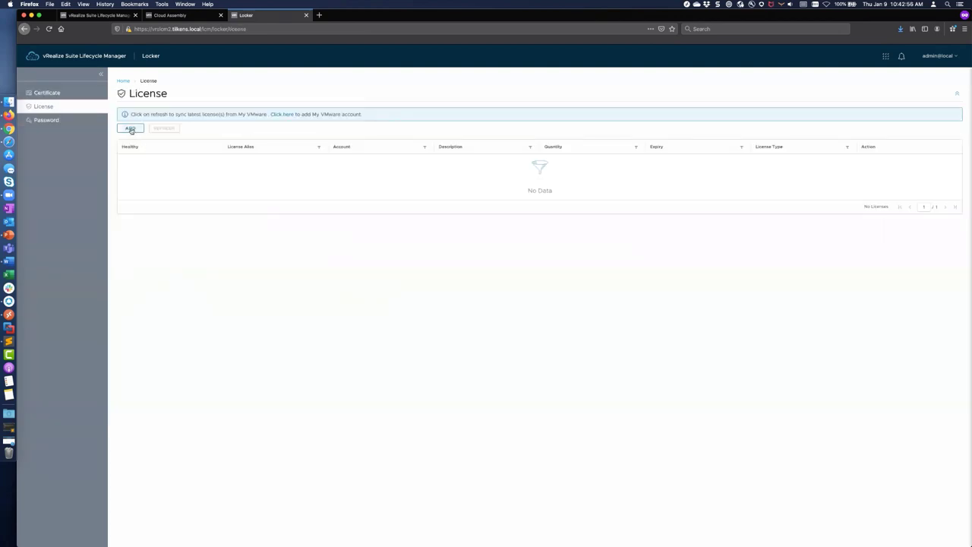
{"action": "left_click", "coordinate": [131, 128]}
{"action": "left_click", "coordinate": [230, 129]}
{"action": "type", "text": "temp"}
{"action": "key", "text": "Tab"}
Step: Paste the vRealize Automation Enterprise key from Stickies, validate and add it, then show the Password list
{"action": "key", "text": "super+space"}
{"action": "type", "text": "sti"}
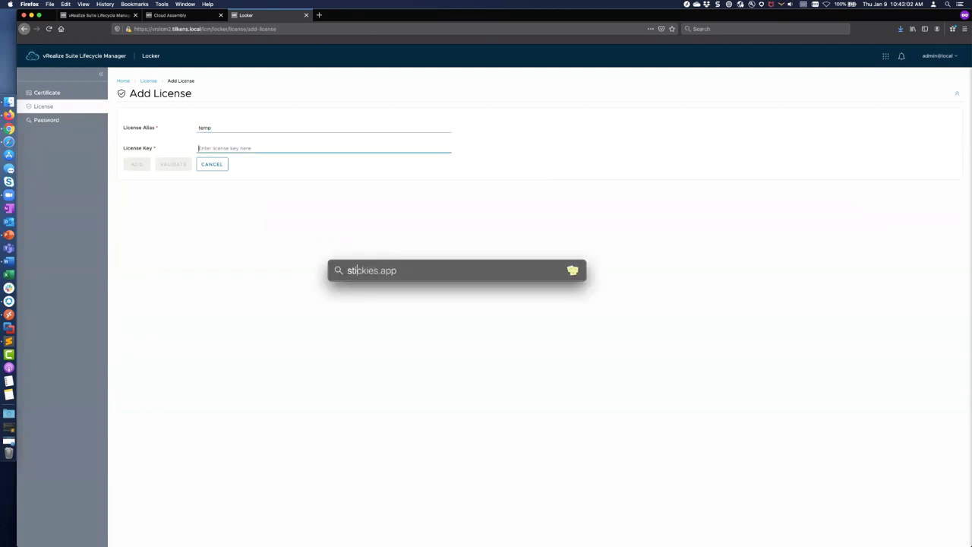
{"action": "key", "text": "Return"}
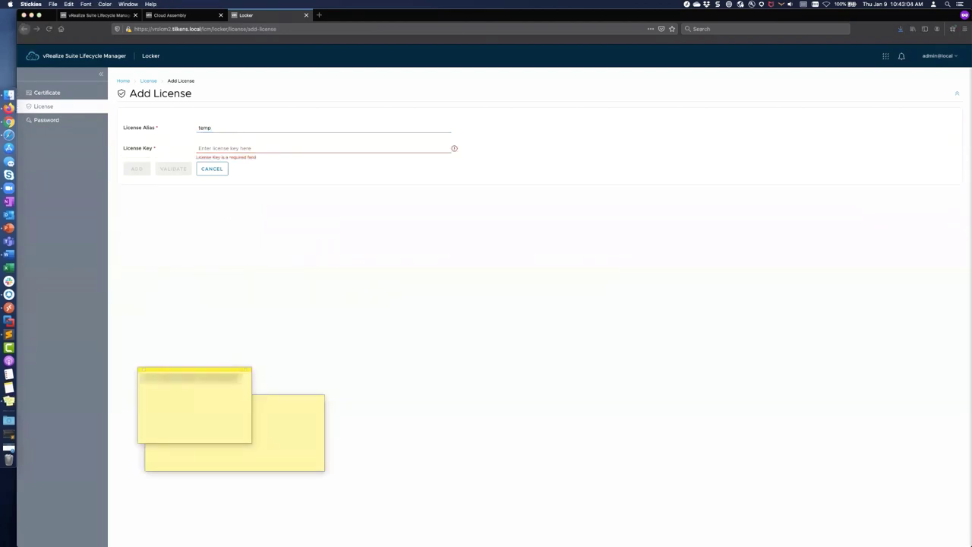
{"action": "key", "text": "super+q"}
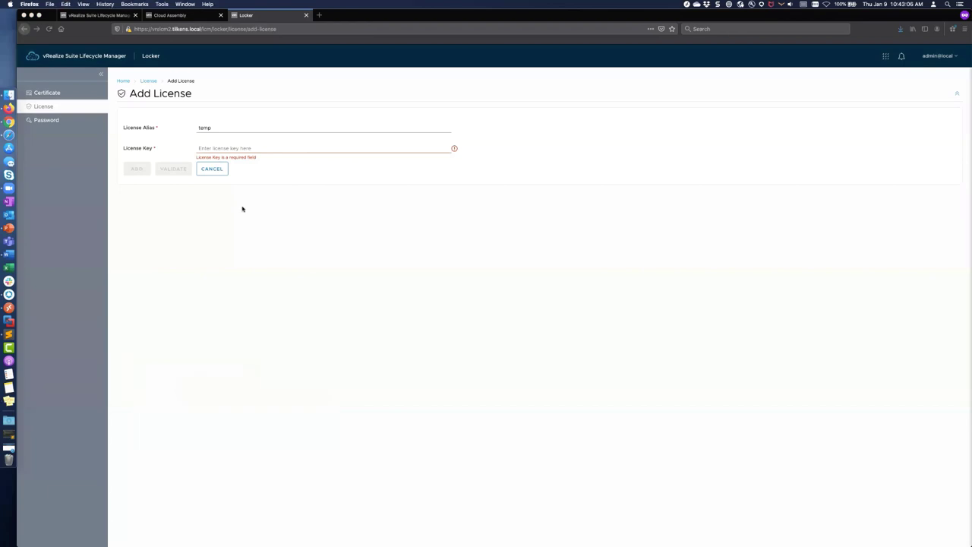
{"action": "key", "text": "super+v"}
{"action": "left_click", "coordinate": [178, 168]}
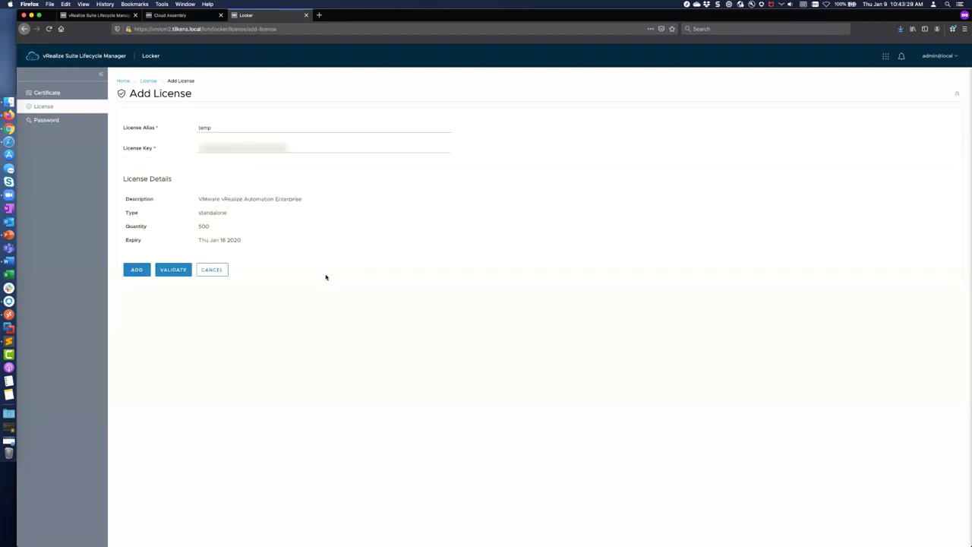
{"action": "left_click", "coordinate": [137, 269]}
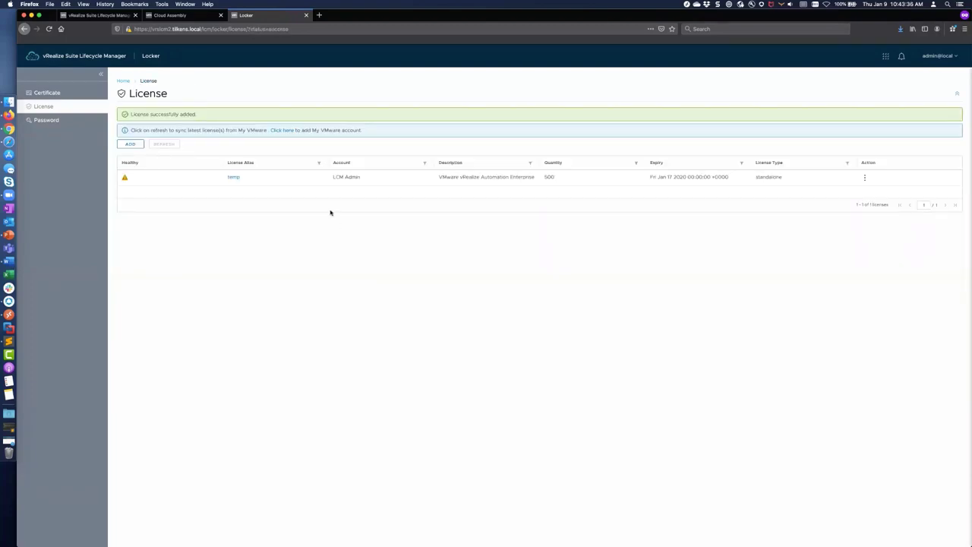
{"action": "left_click", "coordinate": [64, 122]}
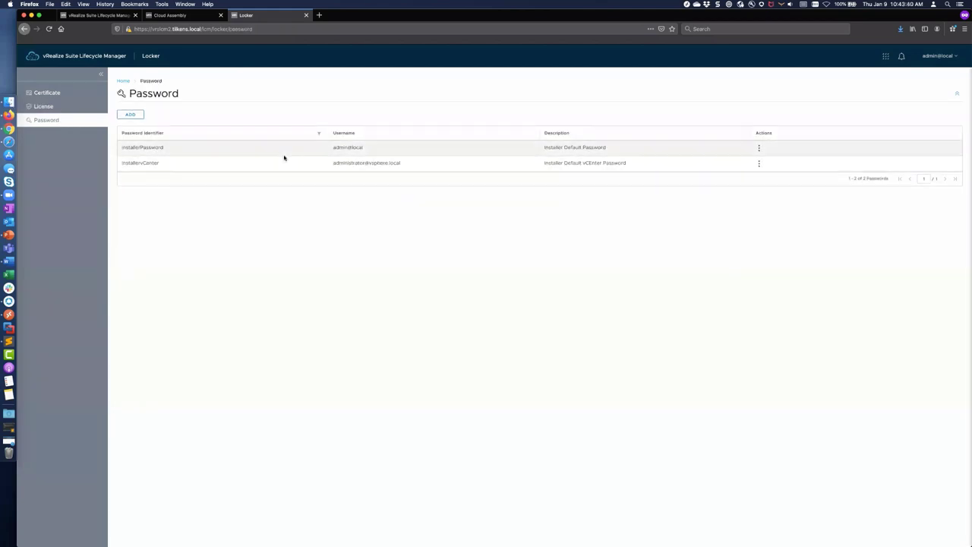
Step: Save a locker password aliased default, entered twice, with the description 'default vRA password'
{"action": "left_click", "coordinate": [129, 114]}
{"action": "left_click", "coordinate": [251, 127]}
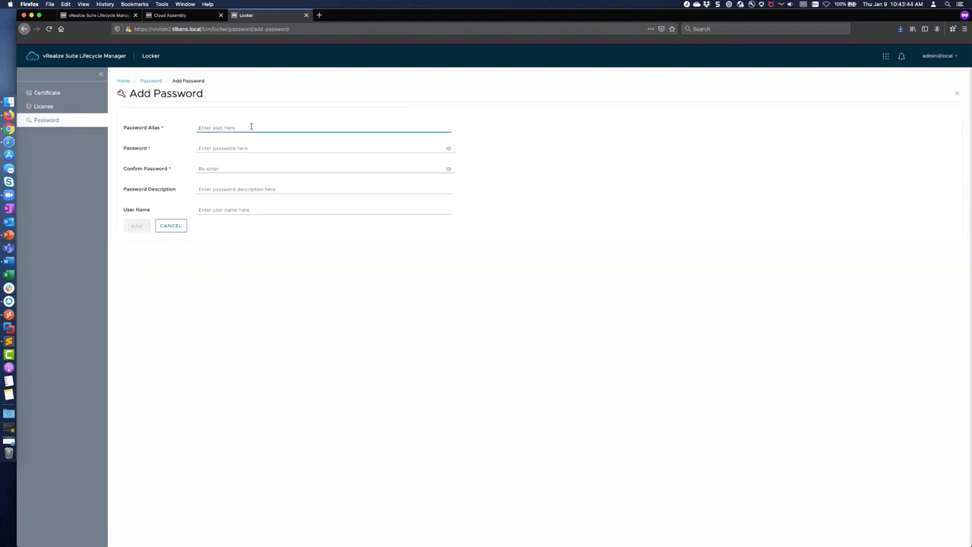
{"action": "type", "text": "default"}
{"action": "key", "text": "Tab"}
{"action": "type", "text": "VMware1!"}
{"action": "key", "text": "Tab"}
{"action": "key", "text": "Tab"}
{"action": "type", "text": "VMware"}
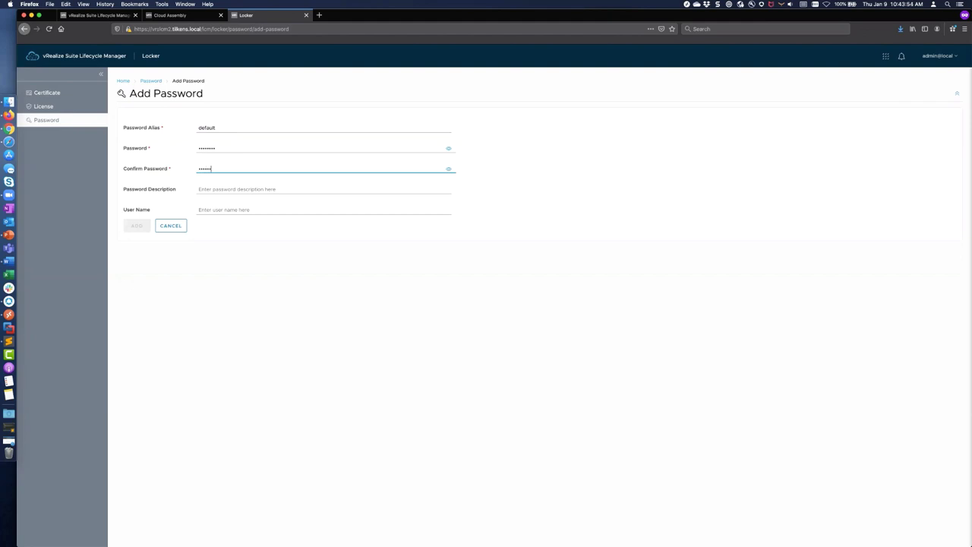
{"action": "type", "text": "1!"}
{"action": "left_click", "coordinate": [215, 187]}
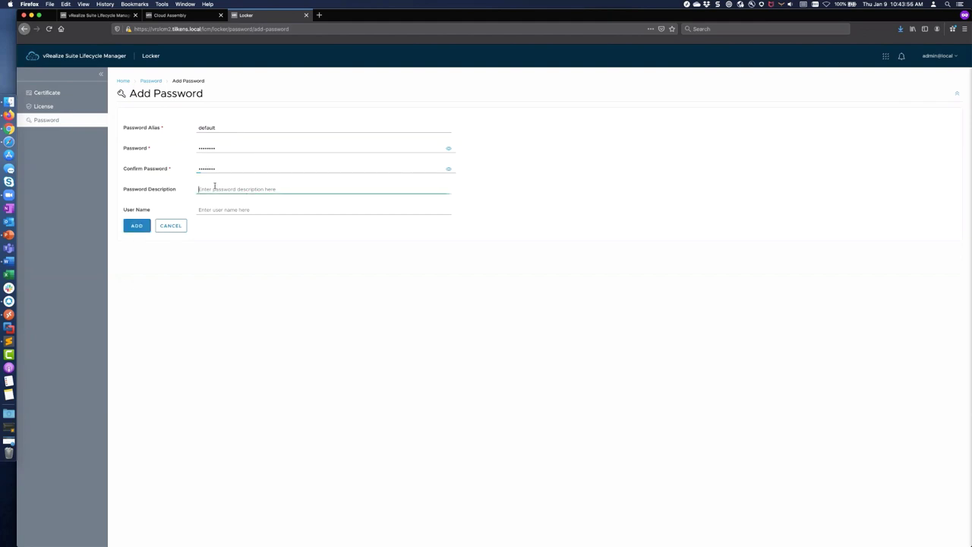
{"action": "type", "text": "defaul"}
{"action": "type", "text": "t vRA de"}
{"action": "type", "text": " password"}
{"action": "left_click", "coordinate": [131, 226]}
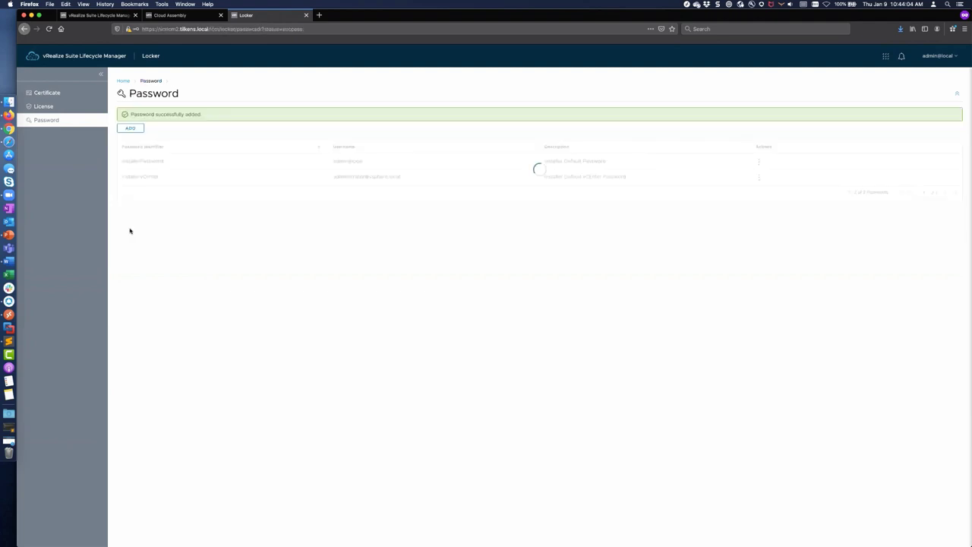
Step: Open the Create Environment form under Lifecycle Operations
{"action": "left_click", "coordinate": [101, 60]}
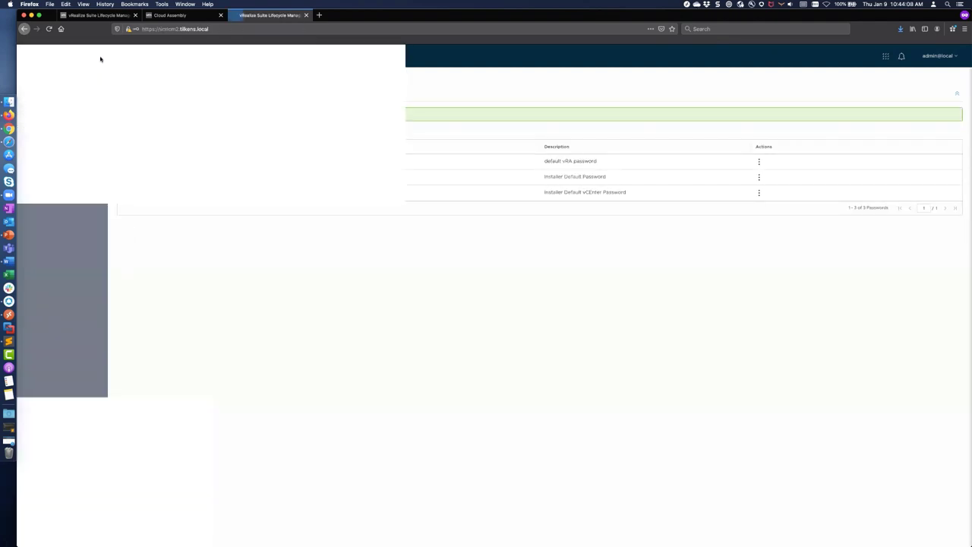
{"action": "left_click", "coordinate": [91, 142]}
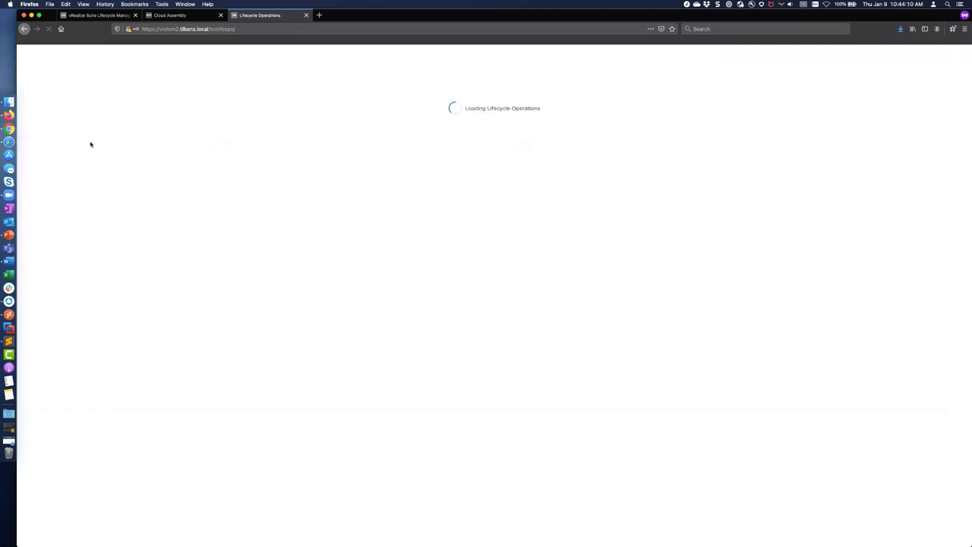
{"action": "mouse_move", "coordinate": [70, 119]}
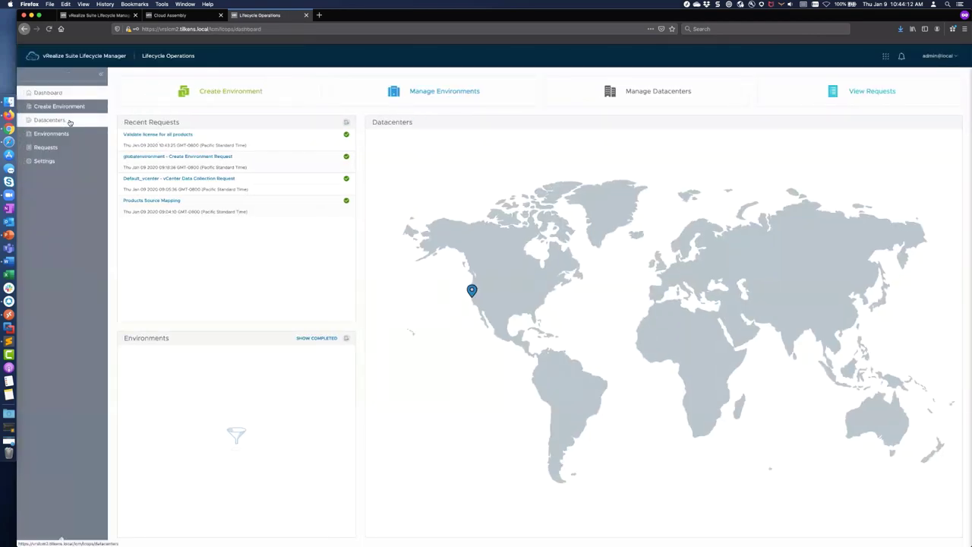
{"action": "left_click", "coordinate": [55, 107]}
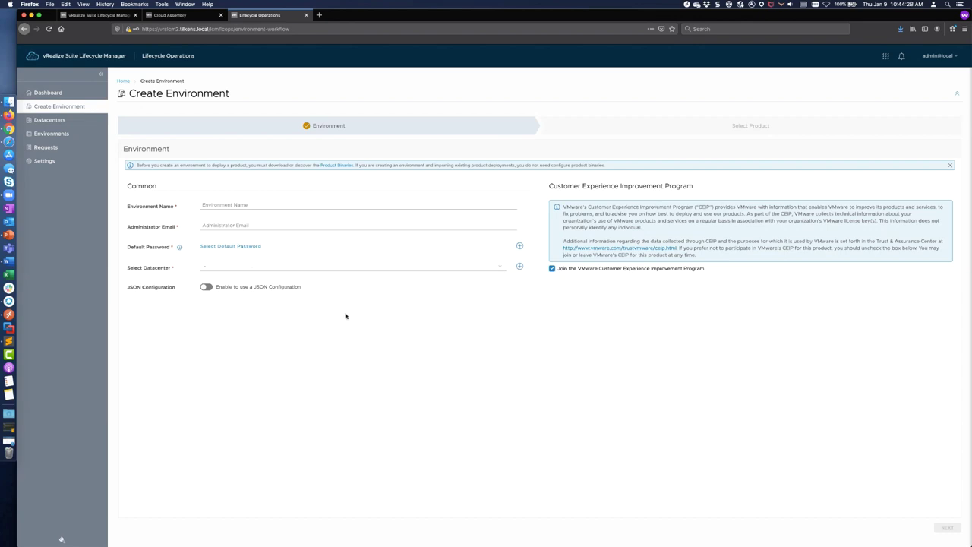
Step: Name the environment 'vRA Production - Cluster' and enter the administrator's e-mail
{"action": "left_click", "coordinate": [217, 204]}
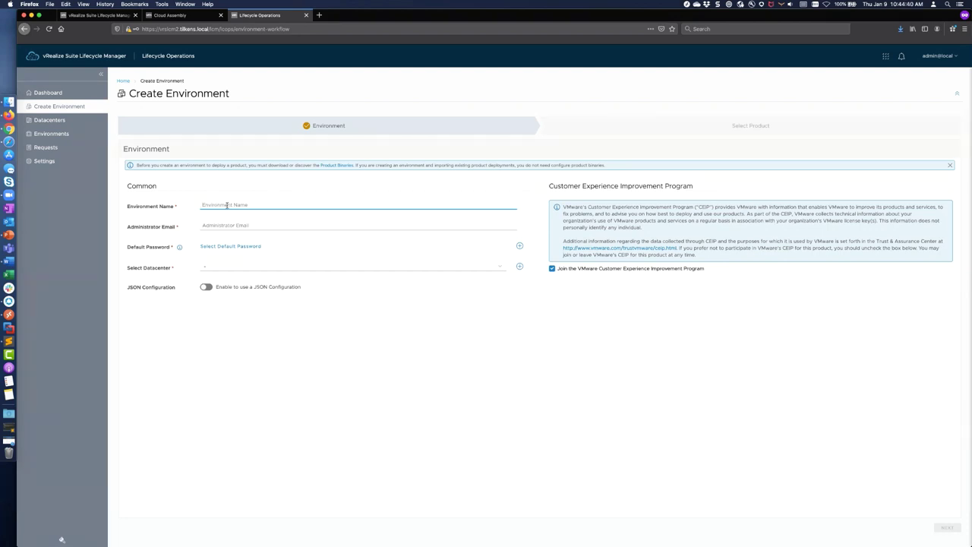
{"action": "type", "text": "vRA Production - Cluster"}
{"action": "key", "text": "Tab"}
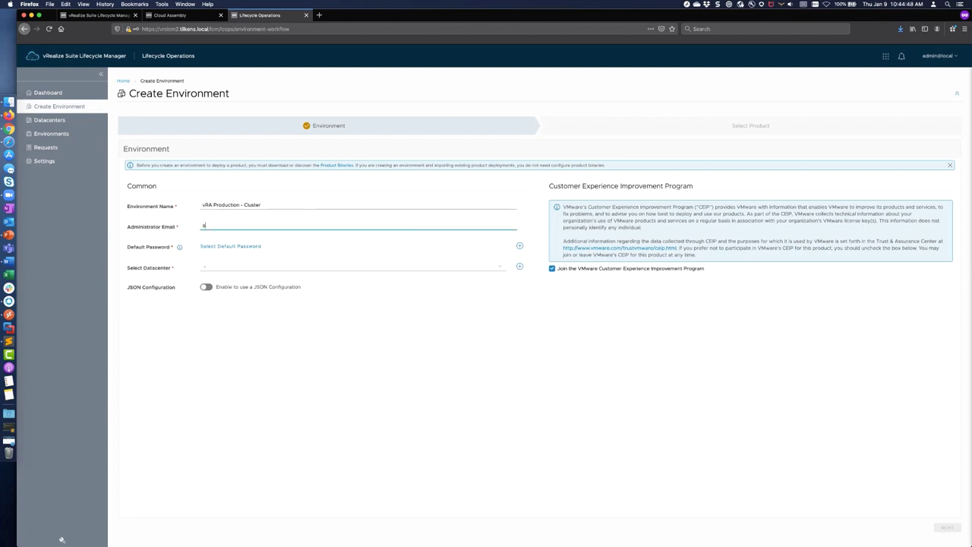
Step: Select the default password and Default_datacenter, leaving JSON configuration off
{"action": "left_click", "coordinate": [235, 247]}
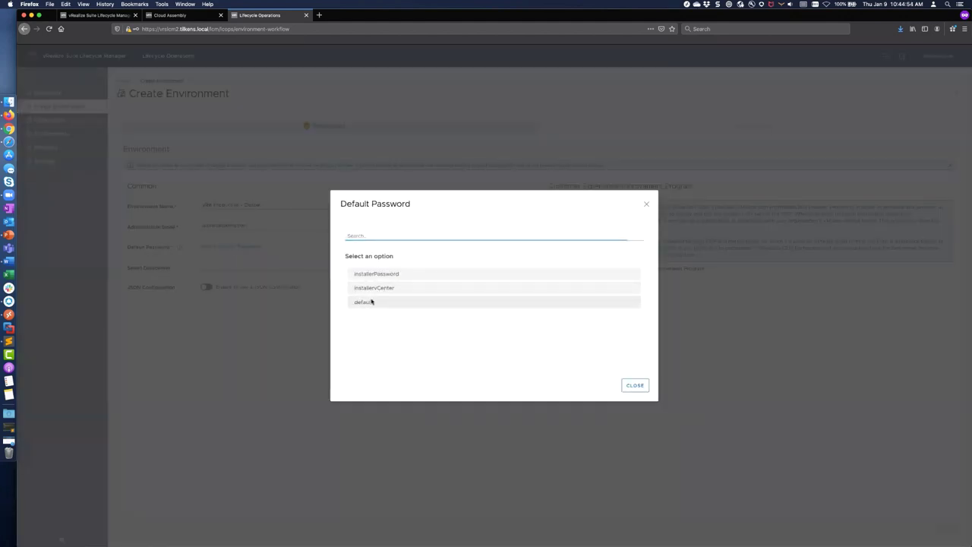
{"action": "left_click", "coordinate": [373, 302]}
{"action": "left_click", "coordinate": [230, 267]}
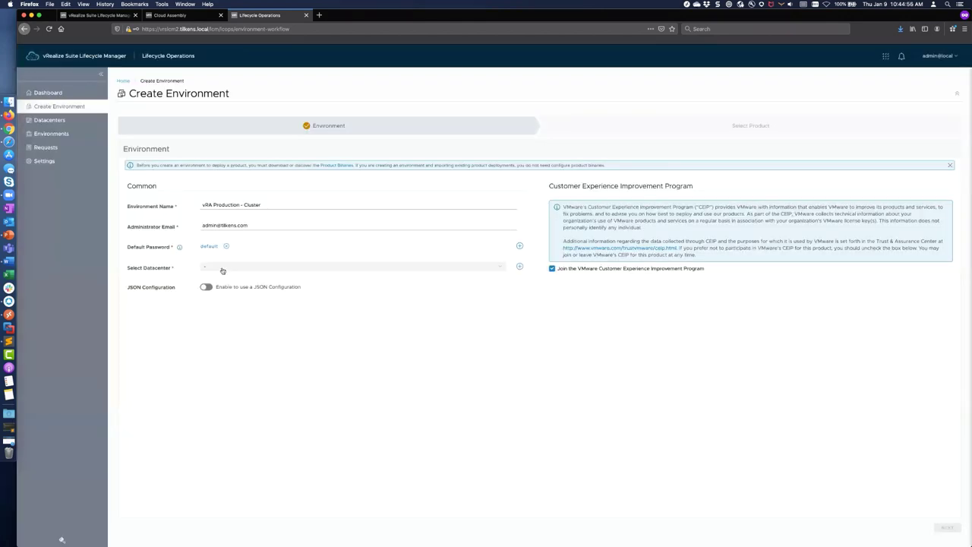
{"action": "left_click", "coordinate": [235, 270]}
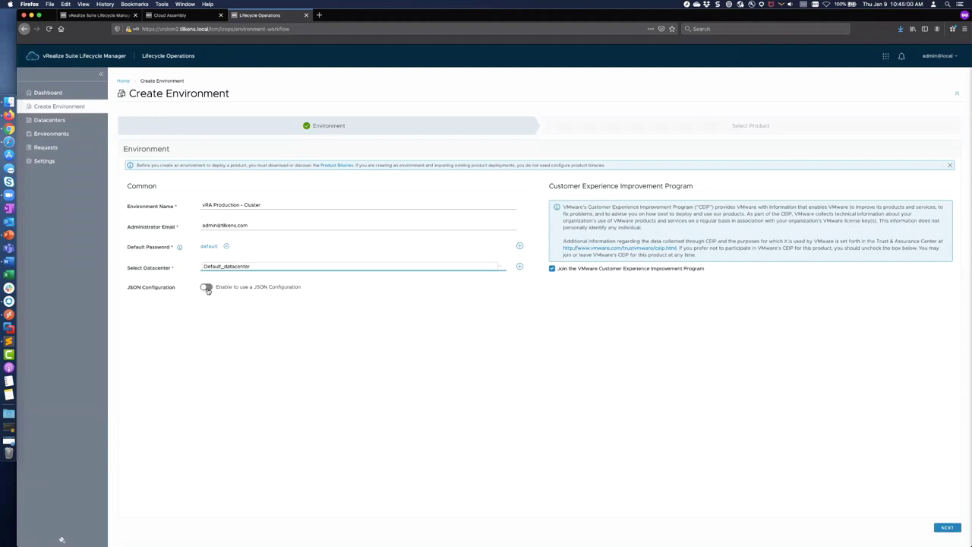
{"action": "left_click", "coordinate": [207, 288]}
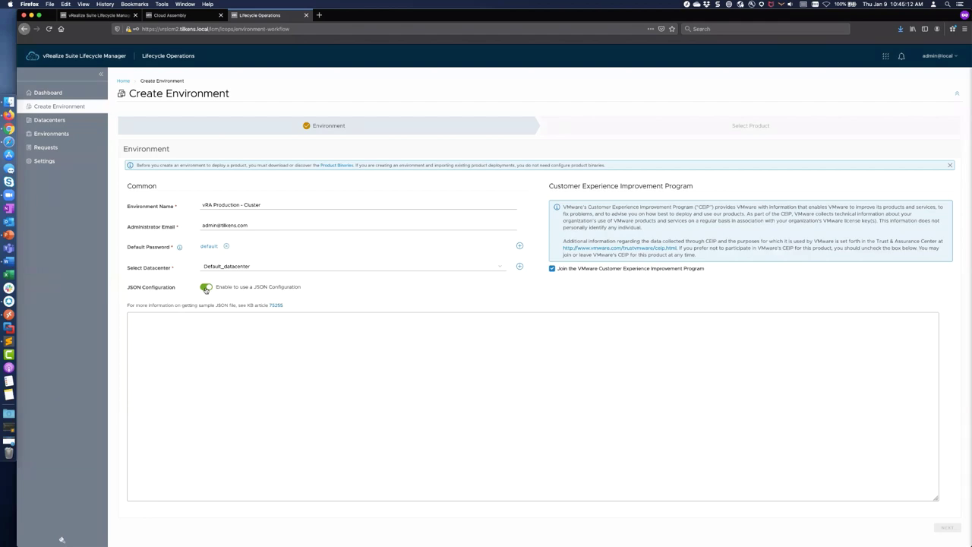
{"action": "left_click", "coordinate": [206, 287]}
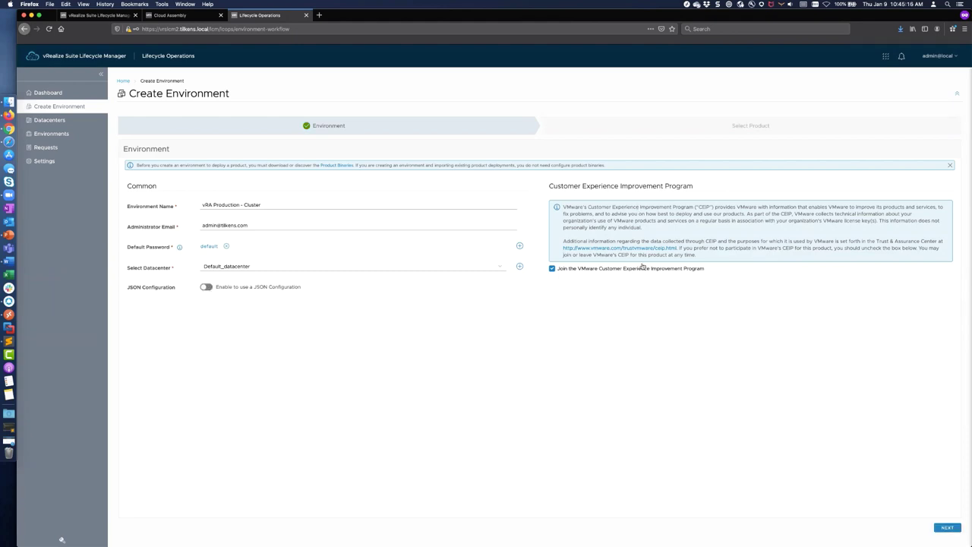
Step: Choose vRealize Automation 8.0.1 with Cluster deployment type, reviewing the sizing info
{"action": "left_click", "coordinate": [947, 527]}
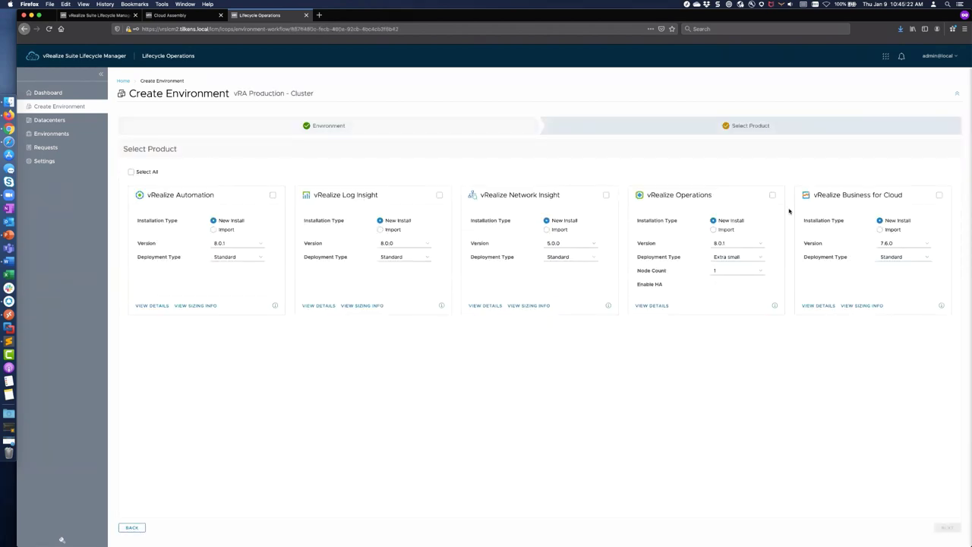
{"action": "left_click", "coordinate": [273, 195]}
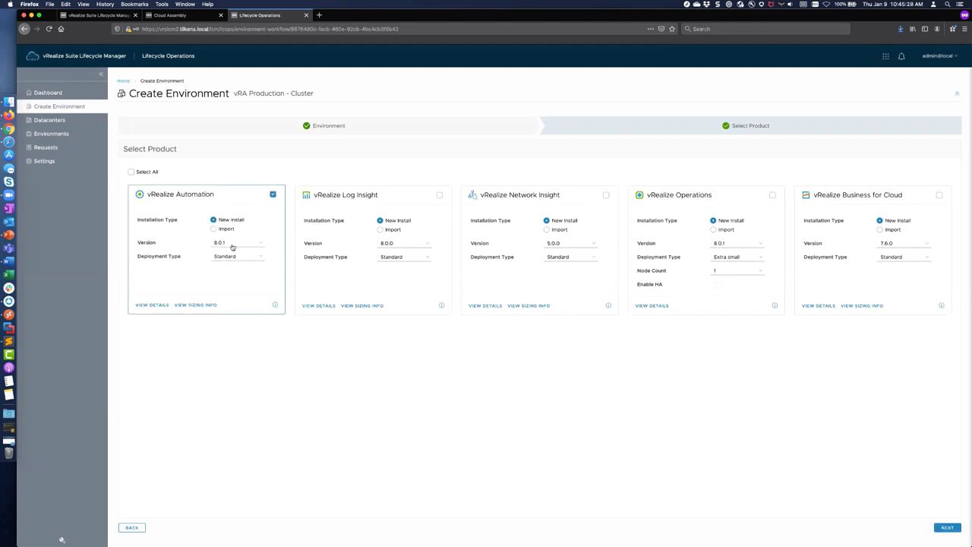
{"action": "left_click", "coordinate": [258, 244]}
{"action": "left_click", "coordinate": [257, 241]}
{"action": "left_click", "coordinate": [250, 257]}
{"action": "left_click", "coordinate": [237, 260]}
{"action": "left_click", "coordinate": [190, 305]}
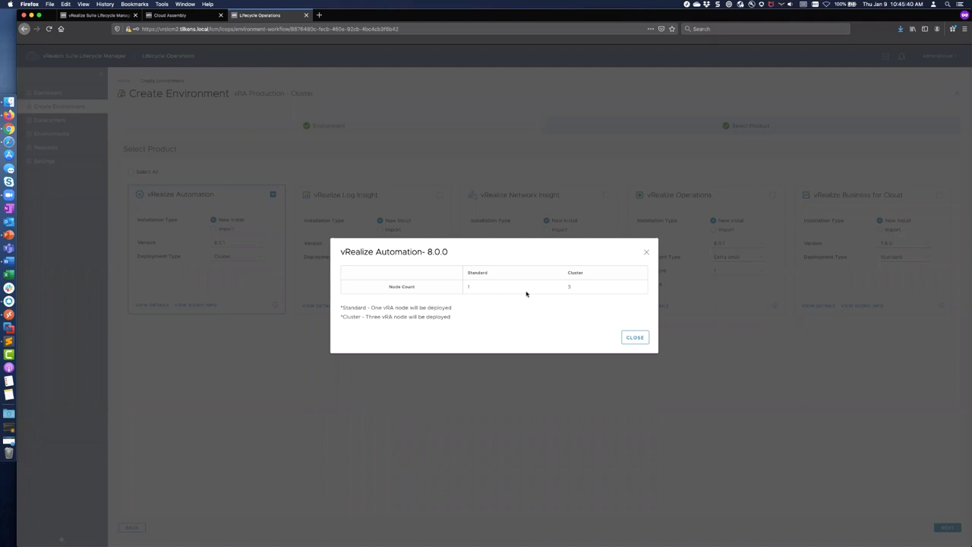
{"action": "left_click", "coordinate": [634, 337]}
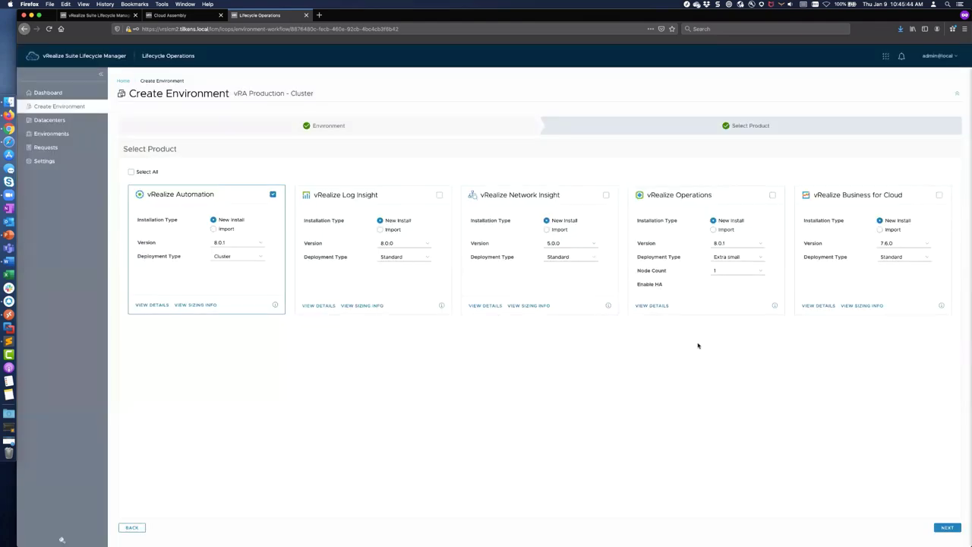
{"action": "left_click", "coordinate": [945, 526]}
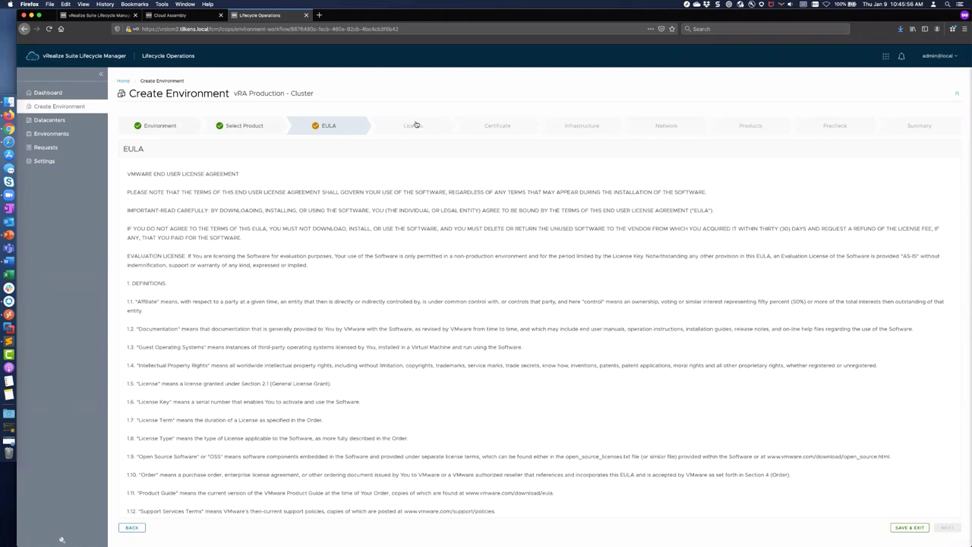
Step: Scroll through and accept the licence agreement
{"action": "scroll", "coordinate": [350, 282], "scroll_direction": "down", "scroll_amount": 20}
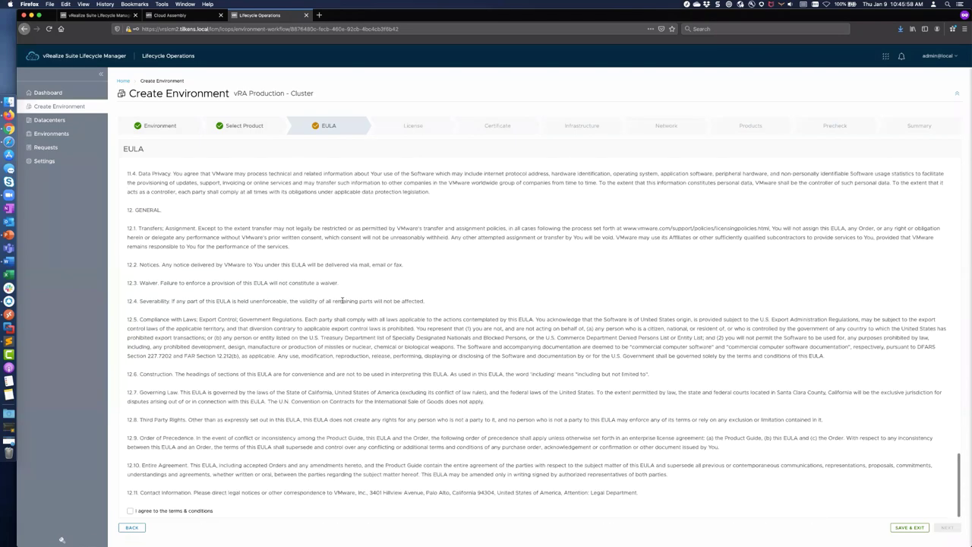
{"action": "left_click", "coordinate": [130, 512]}
{"action": "left_click", "coordinate": [947, 527]}
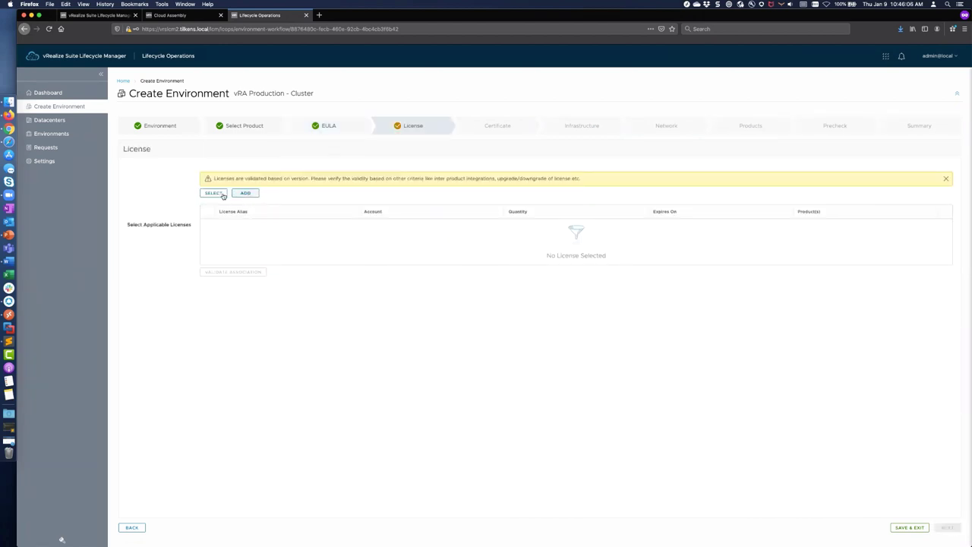
Step: Attach the temp license to the environment and validate its association
{"action": "left_click", "coordinate": [214, 193]}
{"action": "left_click", "coordinate": [294, 295]}
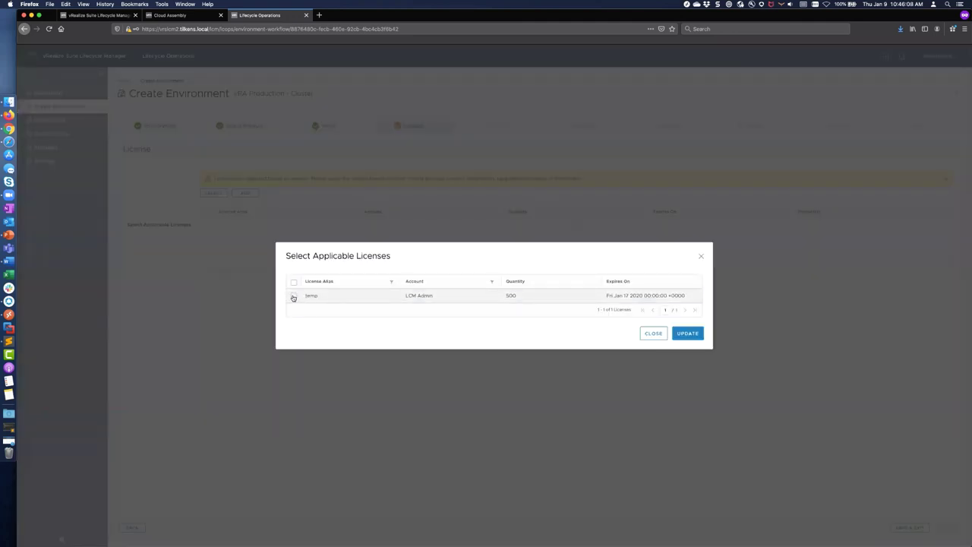
{"action": "left_click", "coordinate": [689, 334]}
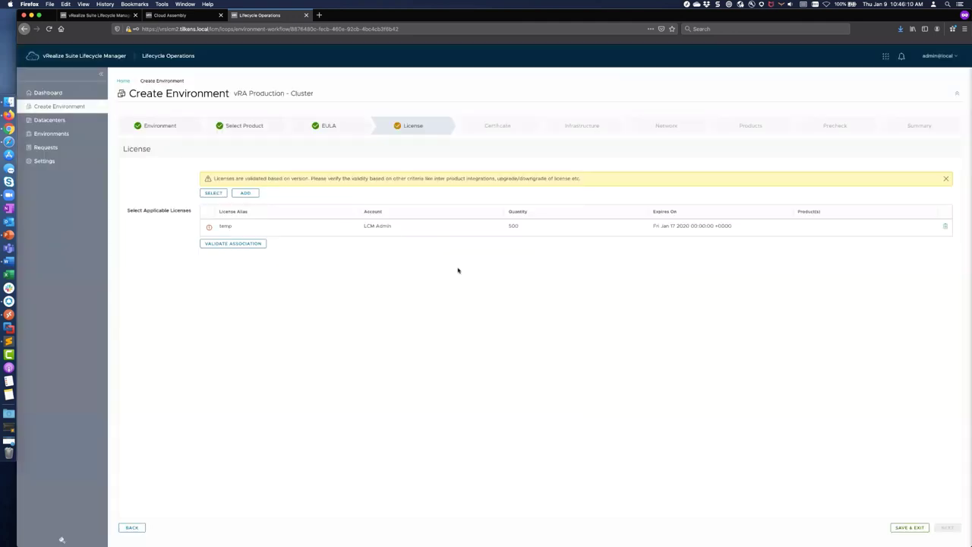
{"action": "left_click", "coordinate": [246, 243]}
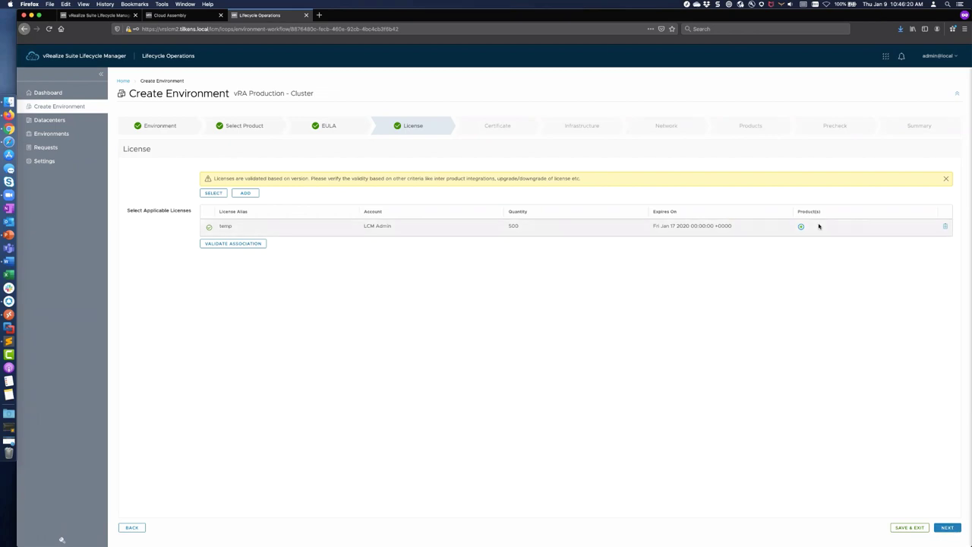
Step: Confirm the certificate selection and move on to the Infrastructure step
{"action": "left_click", "coordinate": [949, 528]}
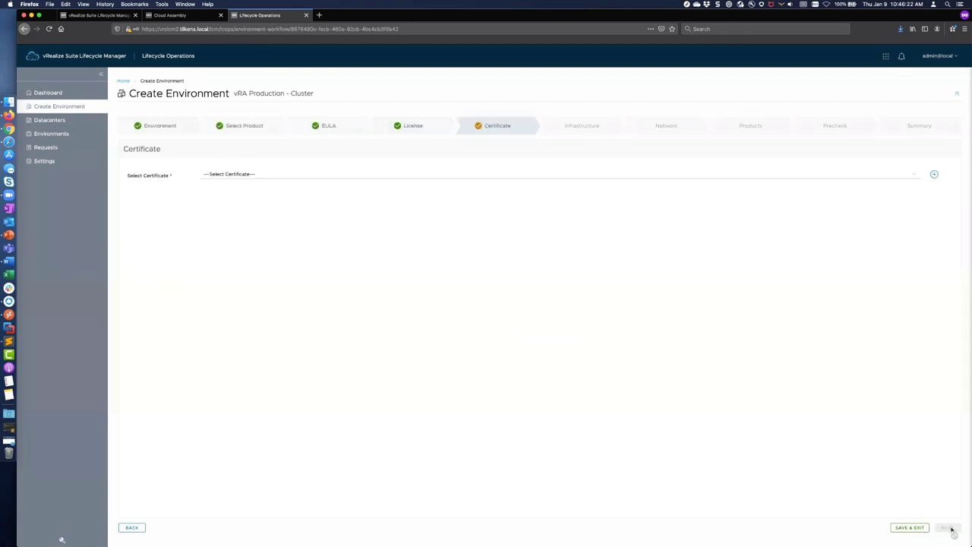
{"action": "left_click", "coordinate": [234, 179]}
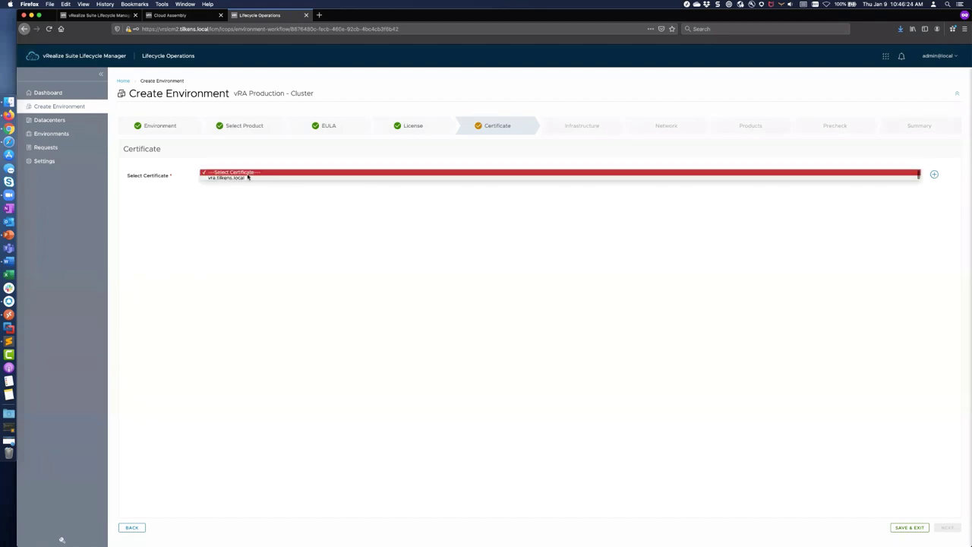
{"action": "left_click", "coordinate": [244, 179]}
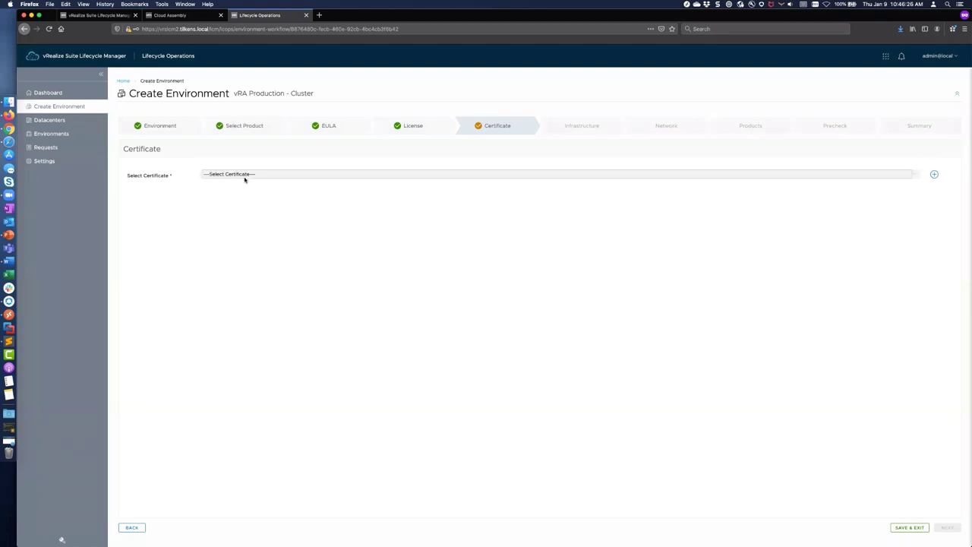
{"action": "left_click", "coordinate": [949, 527]}
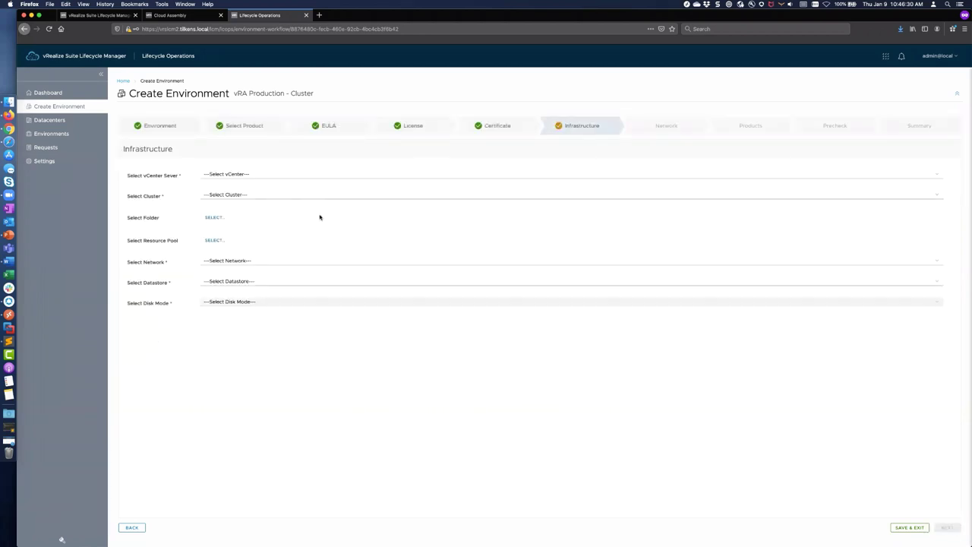
Step: Target vcsa.tilkens.local, Elk Grove#Prod Cluster and the vRealize folder
{"action": "left_click", "coordinate": [254, 175]}
{"action": "left_click", "coordinate": [241, 177]}
{"action": "left_click", "coordinate": [245, 195]}
{"action": "left_click", "coordinate": [251, 203]}
{"action": "left_click", "coordinate": [216, 218]}
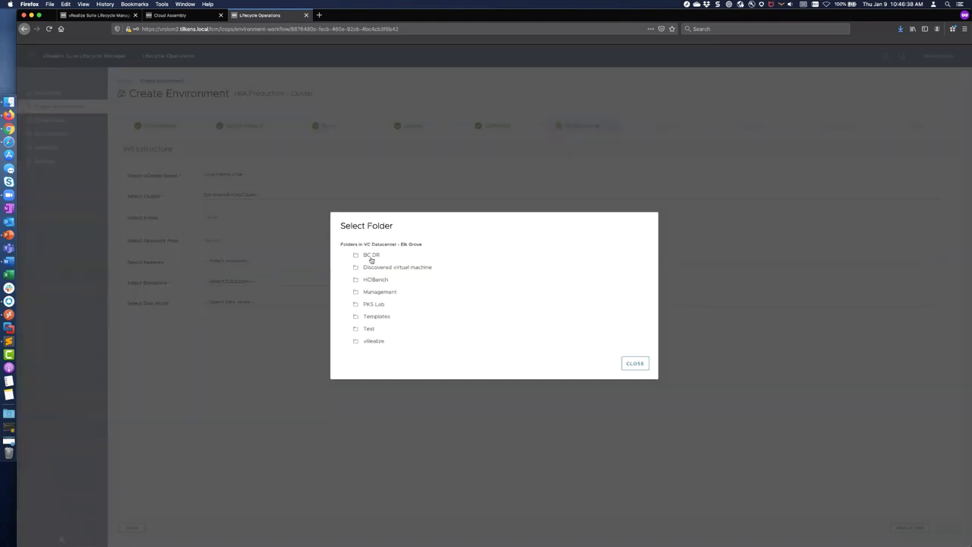
{"action": "left_click", "coordinate": [373, 342]}
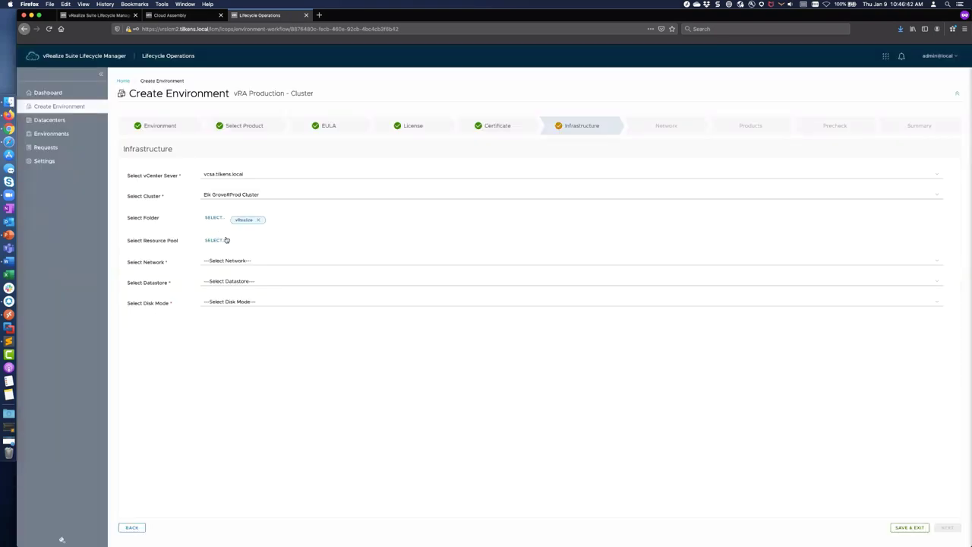
Step: Use network pg_VLAN-001-LAN, vsanDatastore and Thin disk mode, then continue to networking
{"action": "left_click", "coordinate": [237, 261]}
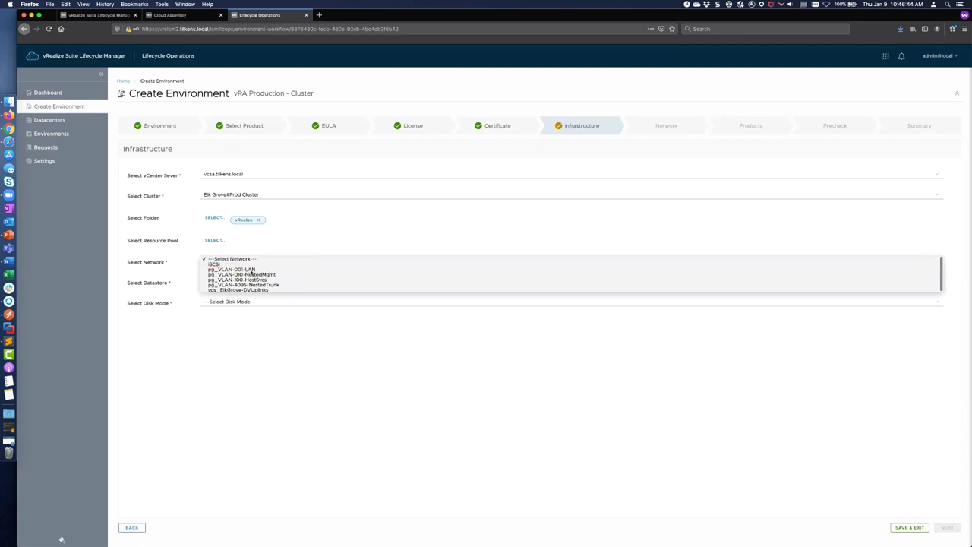
{"action": "left_click", "coordinate": [249, 268]}
{"action": "left_click", "coordinate": [244, 281]}
{"action": "left_click", "coordinate": [245, 285]}
{"action": "left_click", "coordinate": [247, 301]}
{"action": "left_click", "coordinate": [236, 310]}
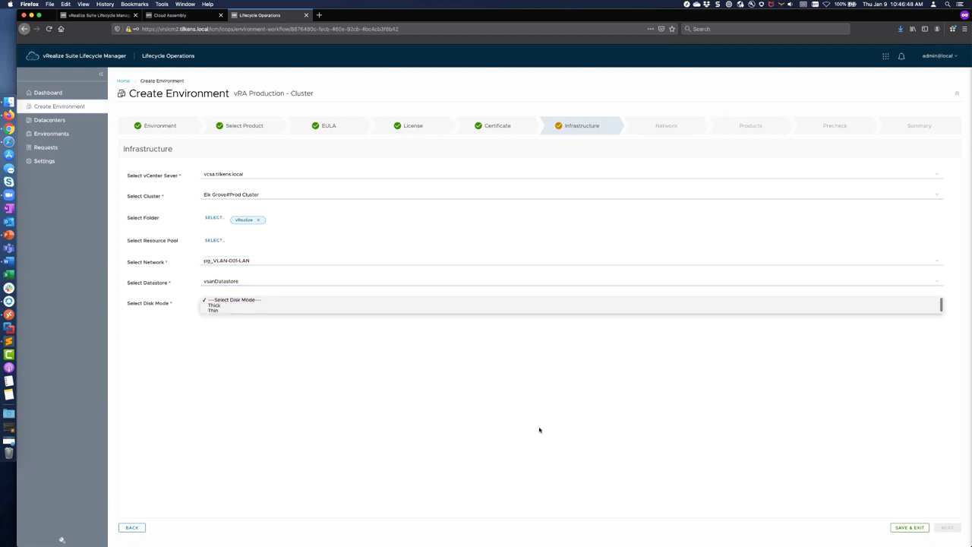
{"action": "left_click", "coordinate": [953, 530]}
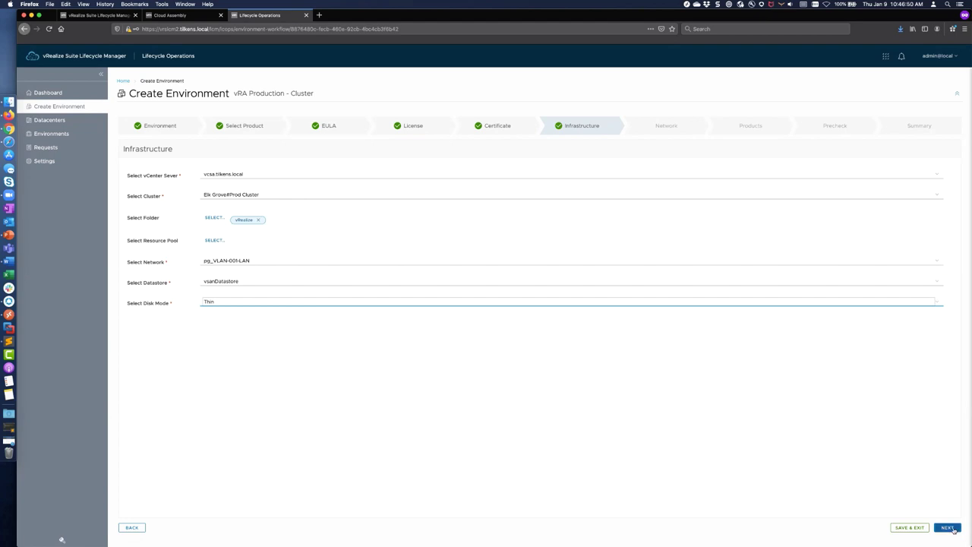
{"action": "left_click", "coordinate": [218, 178]}
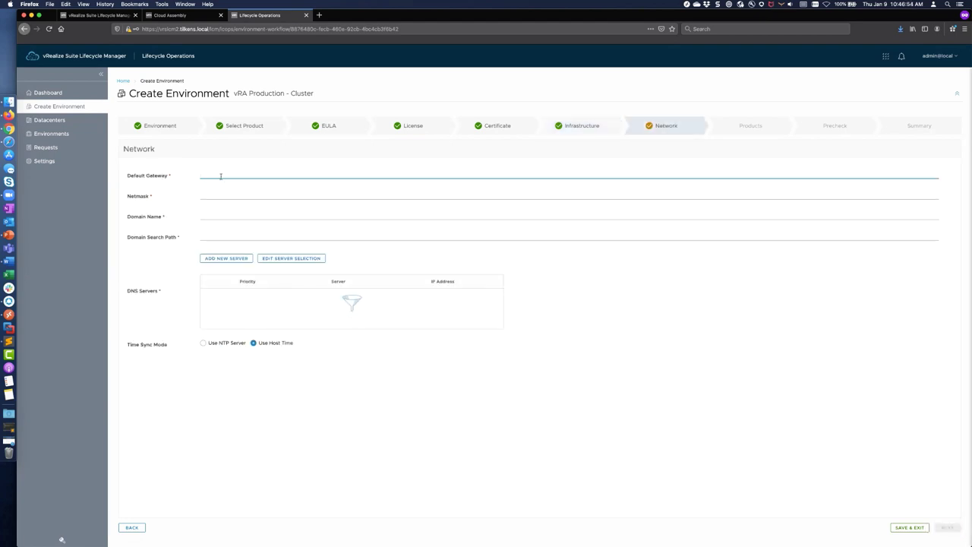
Step: Enter gateway 10.10.90.1, netmask 255.255.255.0, and tilkens.local as domain and search path
{"action": "type", "text": "10."}
{"action": "key", "text": "BackSpace"}
{"action": "key", "text": "BackSpace"}
{"action": "type", "text": "10.90."}
{"action": "key", "text": "Tab"}
{"action": "type", "text": "25"}
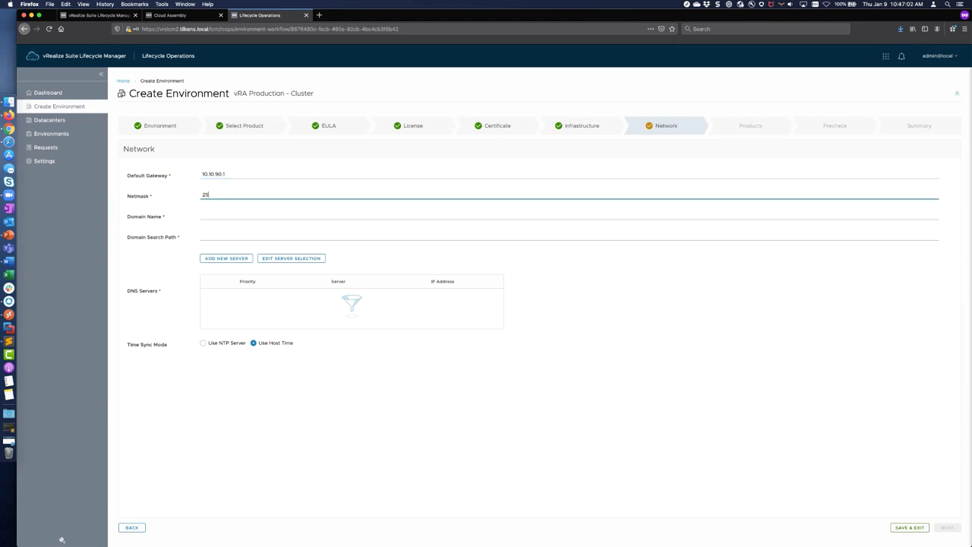
{"action": "type", "text": "5.255.255."}
{"action": "key", "text": "Tab"}
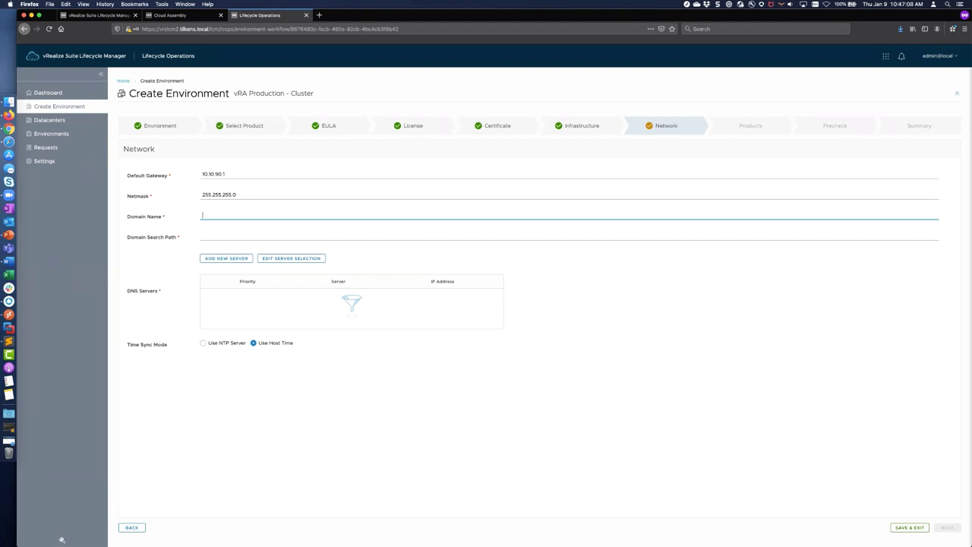
{"action": "type", "text": "tilkens.local"}
{"action": "key", "text": "super+a"}
{"action": "key", "text": "super+c"}
{"action": "key", "text": "Tab"}
{"action": "key", "text": "super+v"}
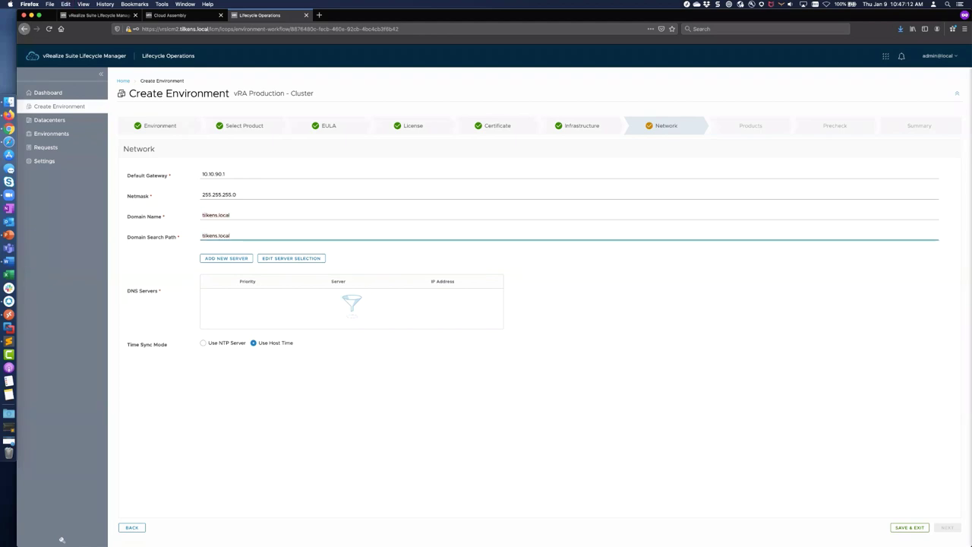
Step: Select DNS servers 10.10.90.30 and 10.10.90.41
{"action": "left_click", "coordinate": [277, 259]}
{"action": "left_click", "coordinate": [443, 157]}
{"action": "left_click", "coordinate": [442, 171]}
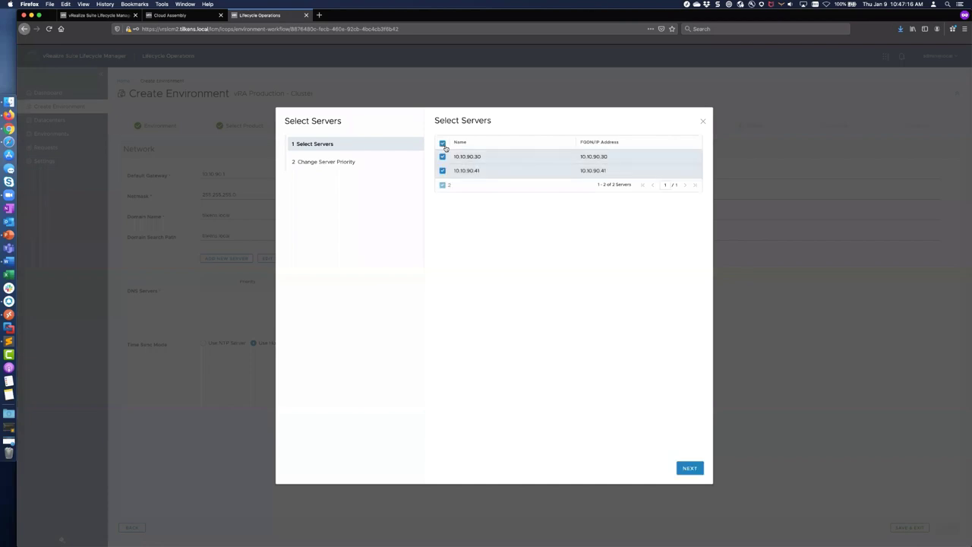
{"action": "left_click", "coordinate": [689, 468]}
Step: Finish the DNS choice, add all four pool.ntp.org NTP servers, and advance to Products
{"action": "left_click", "coordinate": [691, 468]}
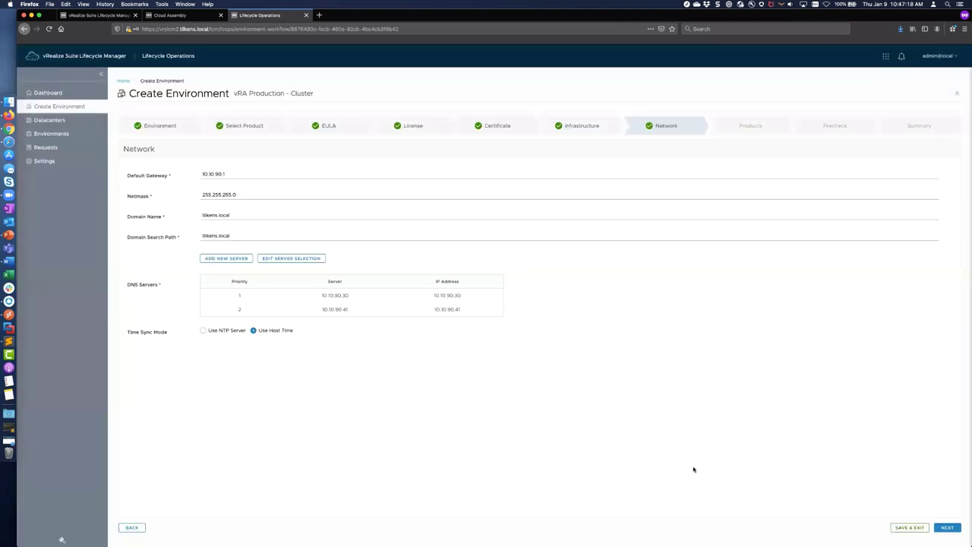
{"action": "left_click", "coordinate": [203, 331]}
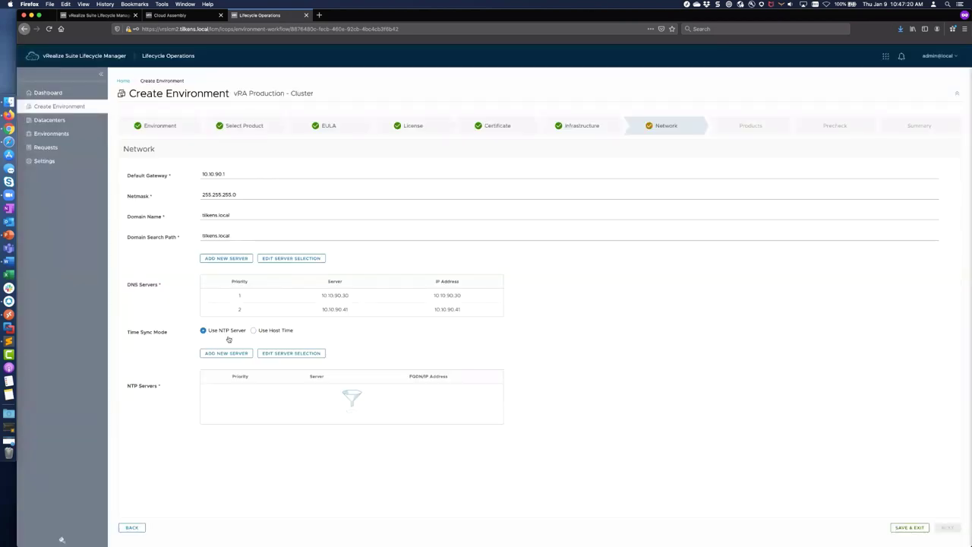
{"action": "left_click", "coordinate": [283, 354]}
{"action": "left_click", "coordinate": [443, 142]}
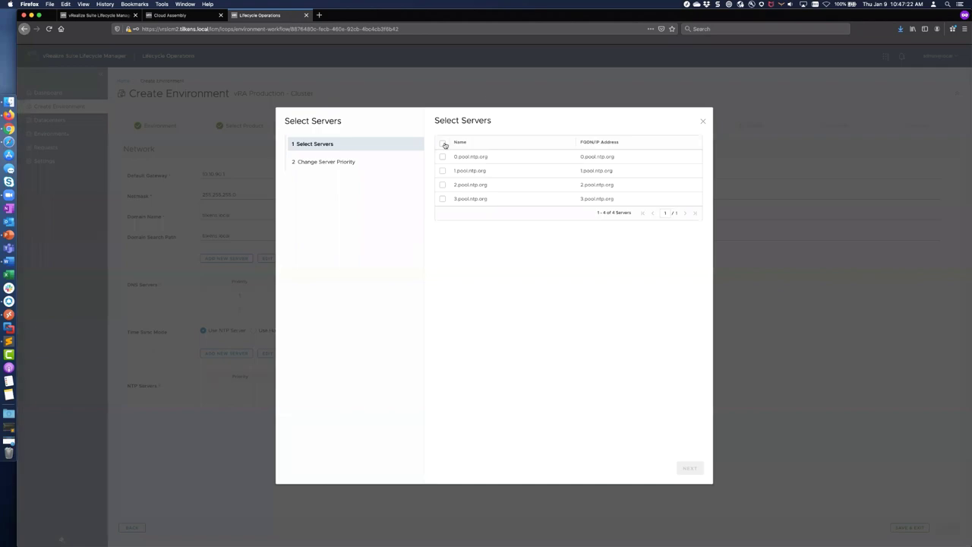
{"action": "left_click", "coordinate": [691, 469]}
{"action": "left_click", "coordinate": [695, 469]}
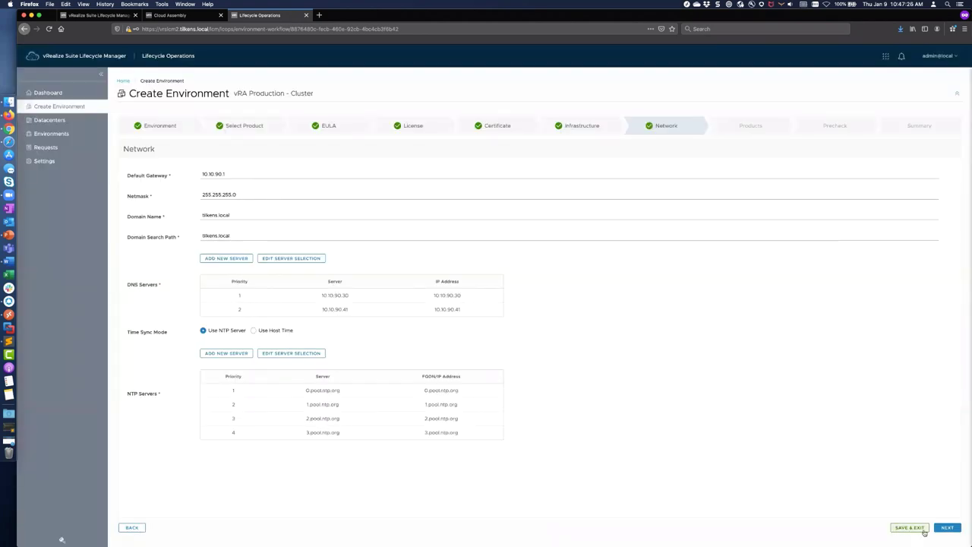
{"action": "left_click", "coordinate": [947, 527]}
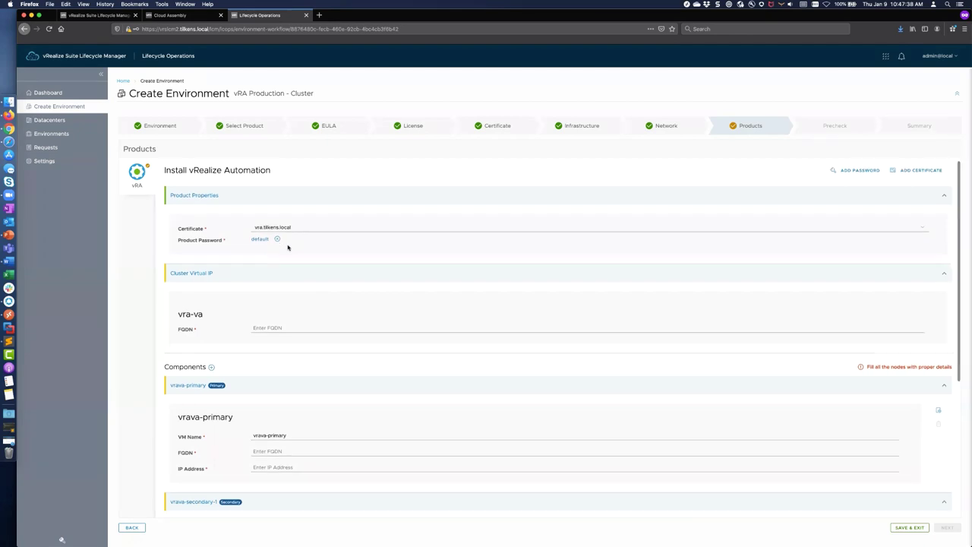
Step: Enter vra2.tilkens.local as the vra-va Cluster Virtual IP FQDN, checking the Word notes
{"action": "scroll", "coordinate": [288, 249], "scroll_direction": "down", "scroll_amount": 3}
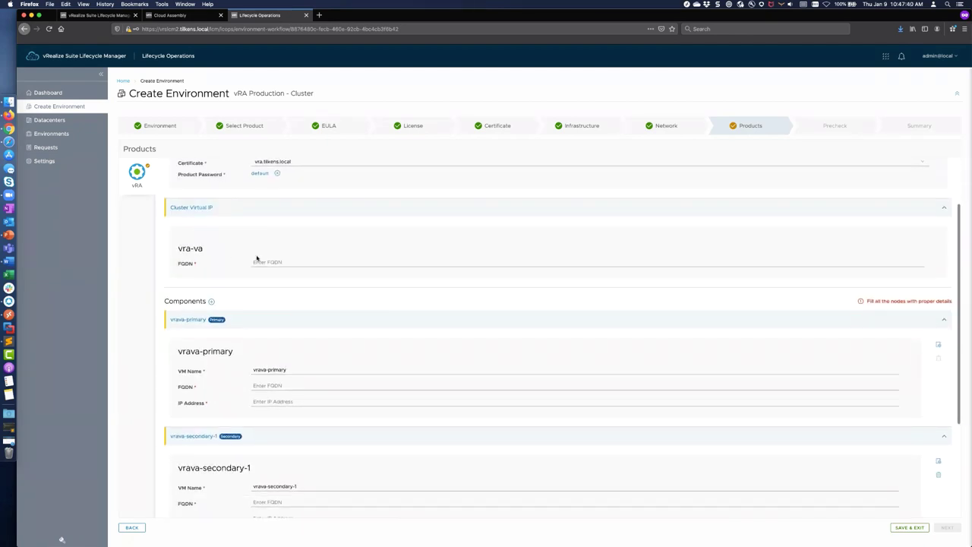
{"action": "left_click", "coordinate": [265, 263]}
{"action": "type", "text": "vra"}
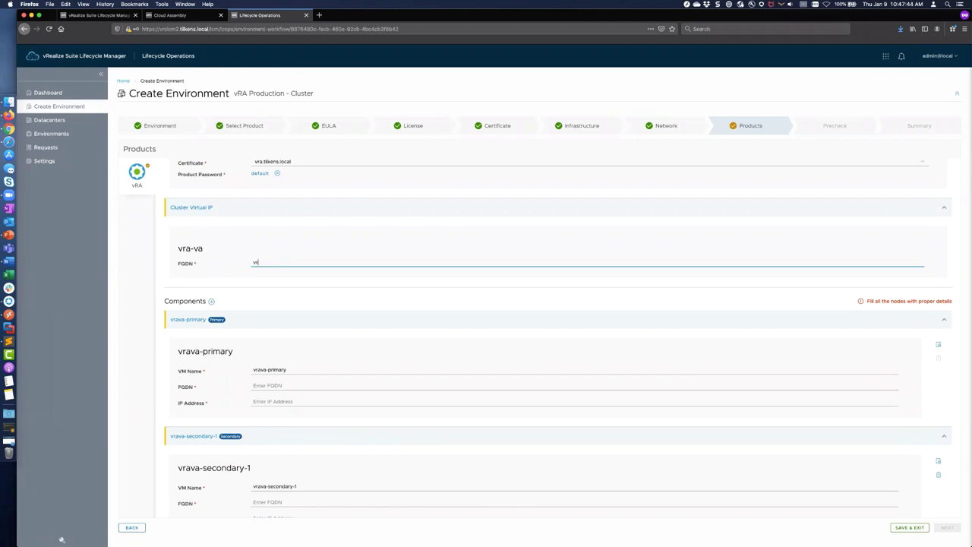
{"action": "key", "text": "super+Tab"}
{"action": "key", "text": "super+Tab"}
{"action": "key", "text": "super+Tab"}
{"action": "key", "text": "super+Tab"}
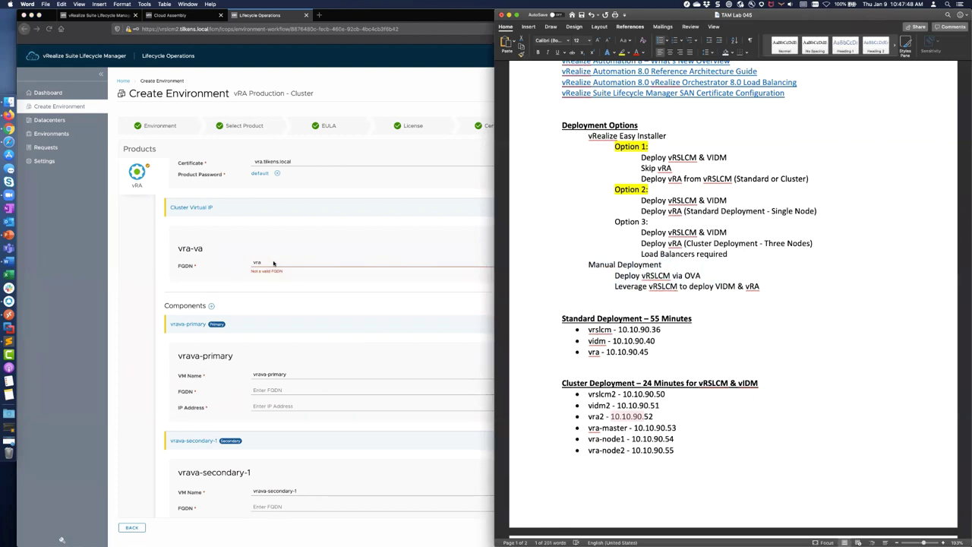
{"action": "left_click", "coordinate": [274, 262]}
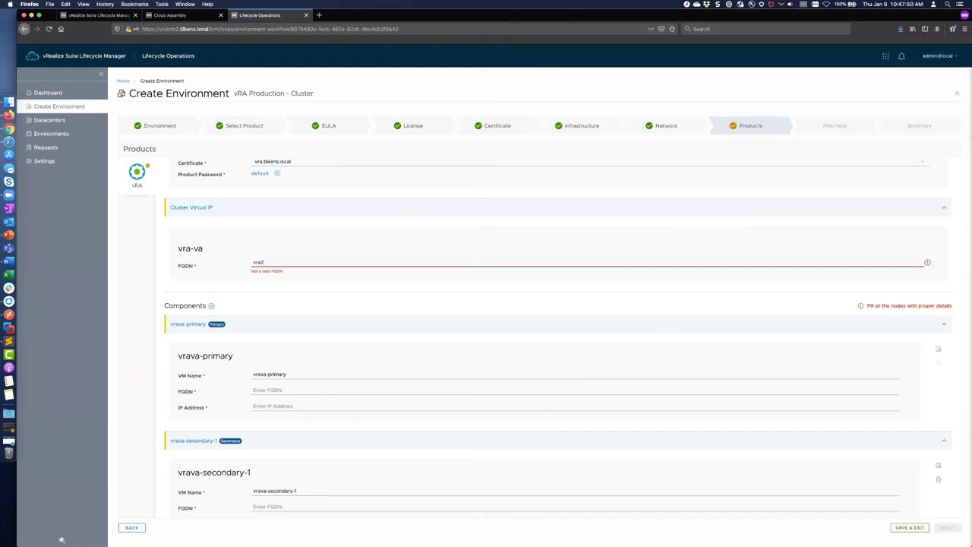
{"action": "type", "text": "ilkens.local"}
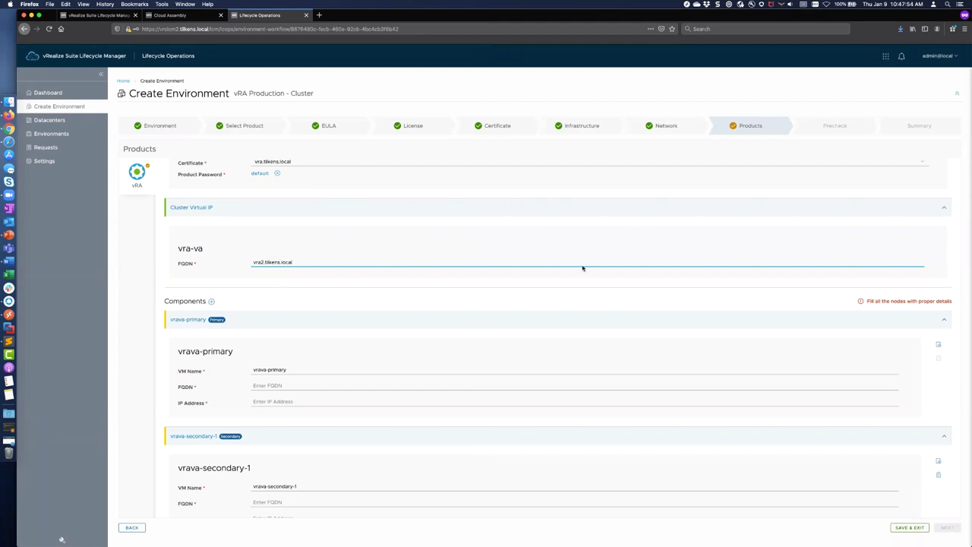
{"action": "scroll", "coordinate": [321, 353], "scroll_direction": "down", "scroll_amount": 4}
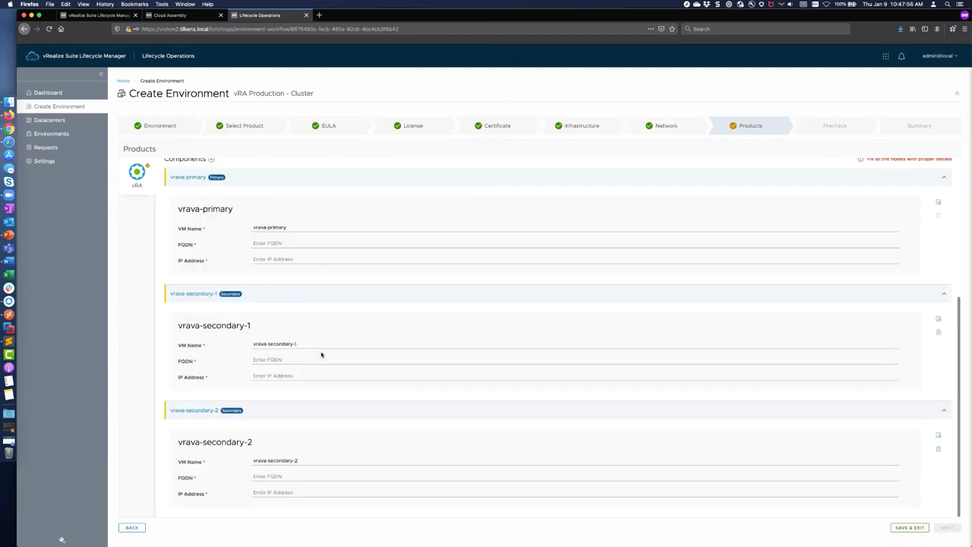
{"action": "scroll", "coordinate": [321, 354], "scroll_direction": "up", "scroll_amount": 3}
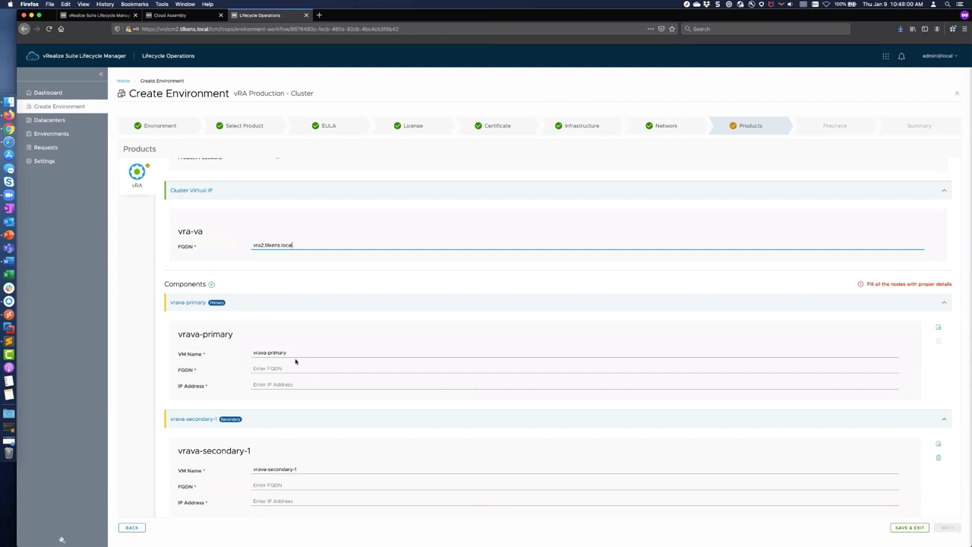
Step: Rename the primary node's VM to vra-master, copied from the deployment notes
{"action": "left_click", "coordinate": [293, 352]}
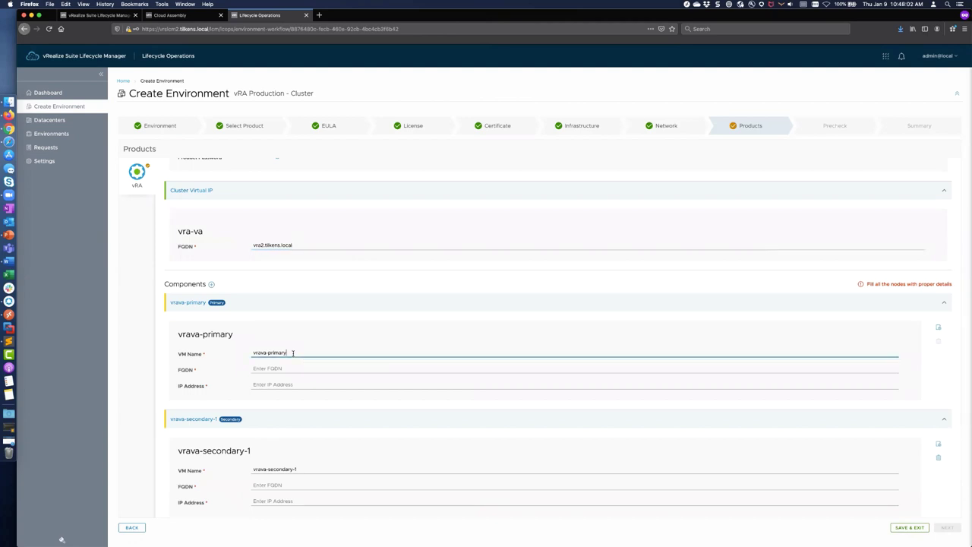
{"action": "key", "text": "super+Tab"}
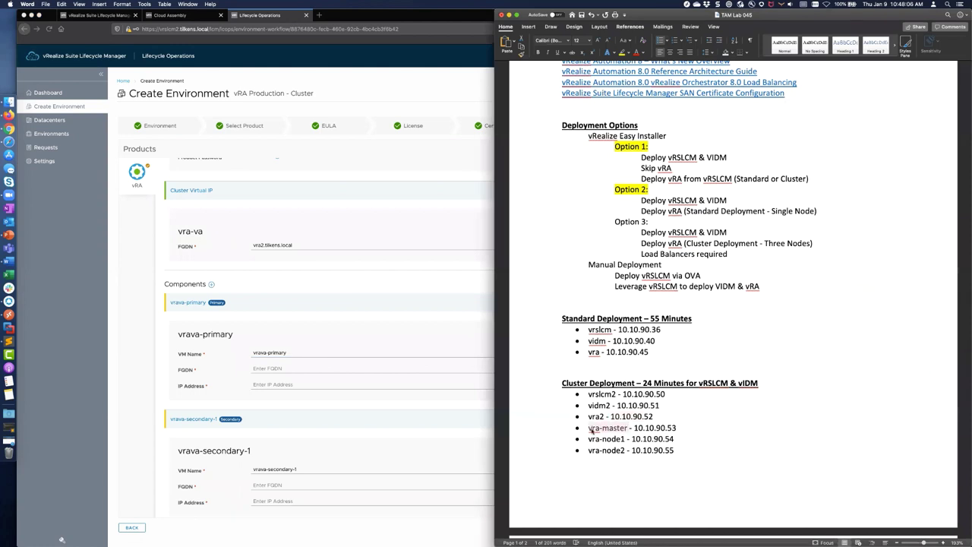
{"action": "left_click", "coordinate": [388, 370]}
{"action": "left_click", "coordinate": [319, 354]}
{"action": "key", "text": "super+a"}
{"action": "type", "text": "•\tvra-master"}
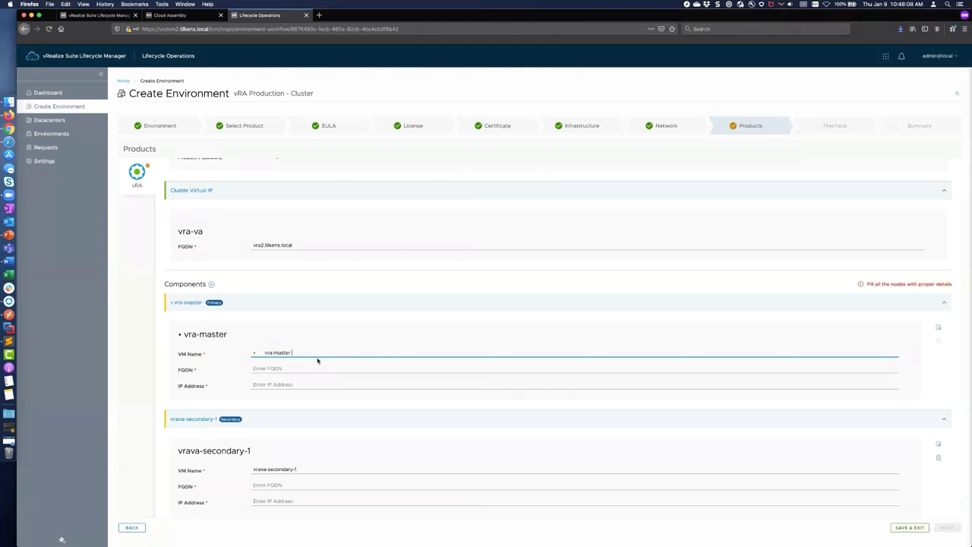
{"action": "key", "text": "super+Left"}
{"action": "key", "text": "Delete"}
{"action": "key", "text": "Delete"}
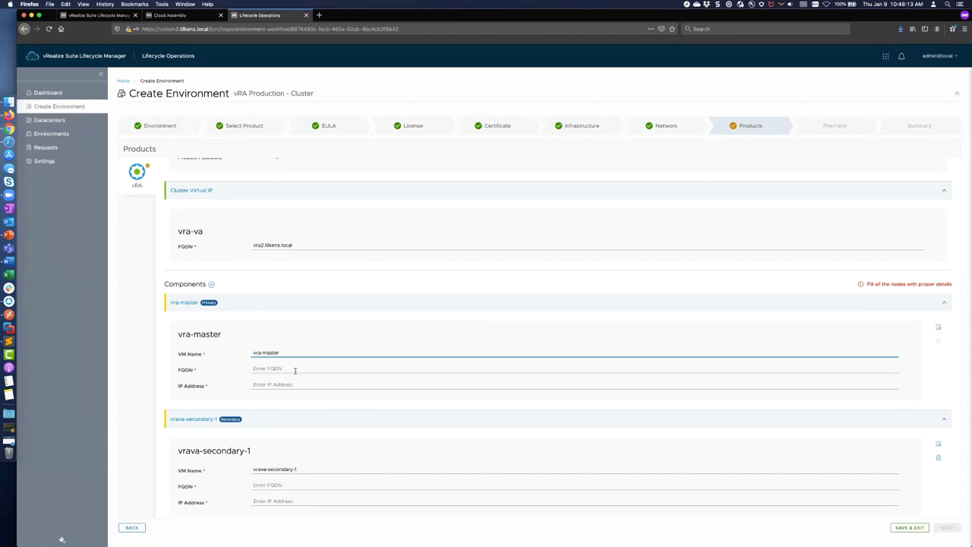
Step: Give vra-master the FQDN vra-master.tilkens.local and IP 10.10.90.53
{"action": "key", "text": "super+a"}
{"action": "key", "text": "super+c"}
{"action": "key", "text": "Tab"}
{"action": "key", "text": "super+v"}
{"action": "type", "text": ".tilkens.local"}
{"action": "key", "text": "Tab"}
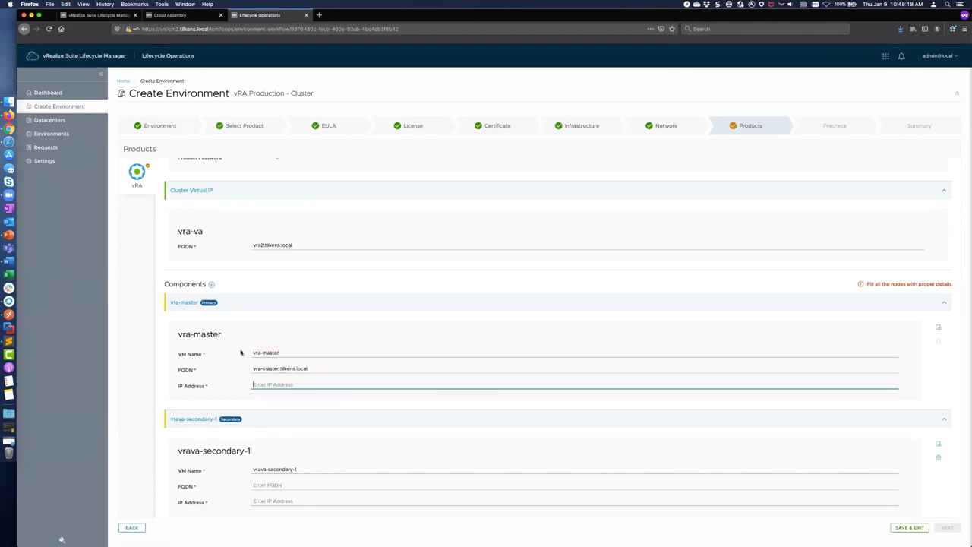
{"action": "key", "text": "super+Tab"}
{"action": "key", "text": "super+Tab"}
{"action": "type", "text": "10"}
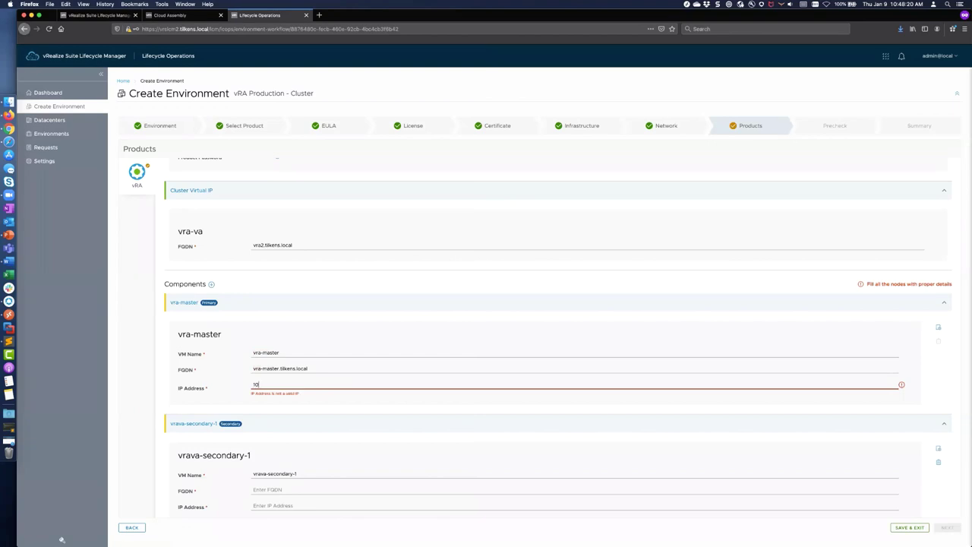
{"action": "type", "text": ".10.90.5"}
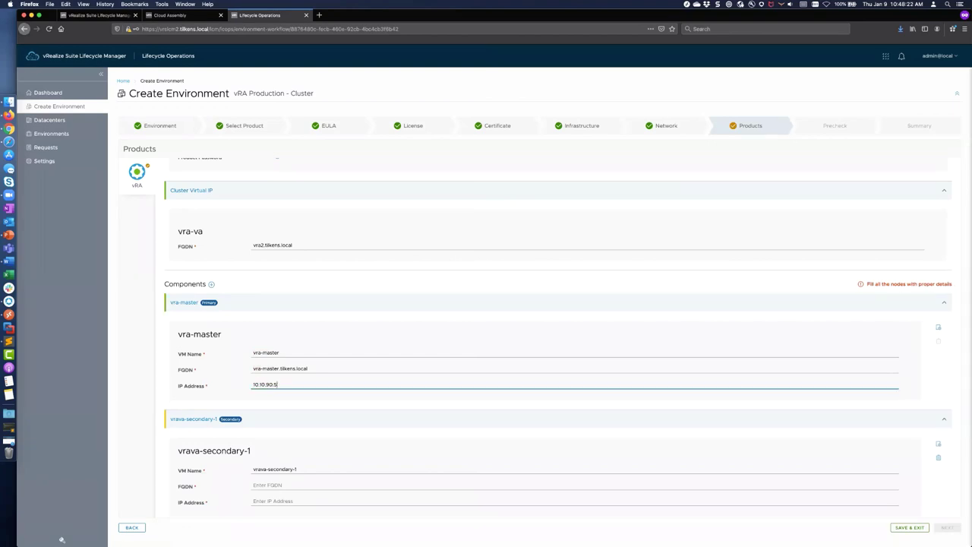
{"action": "scroll", "coordinate": [307, 372], "scroll_direction": "down", "scroll_amount": 3}
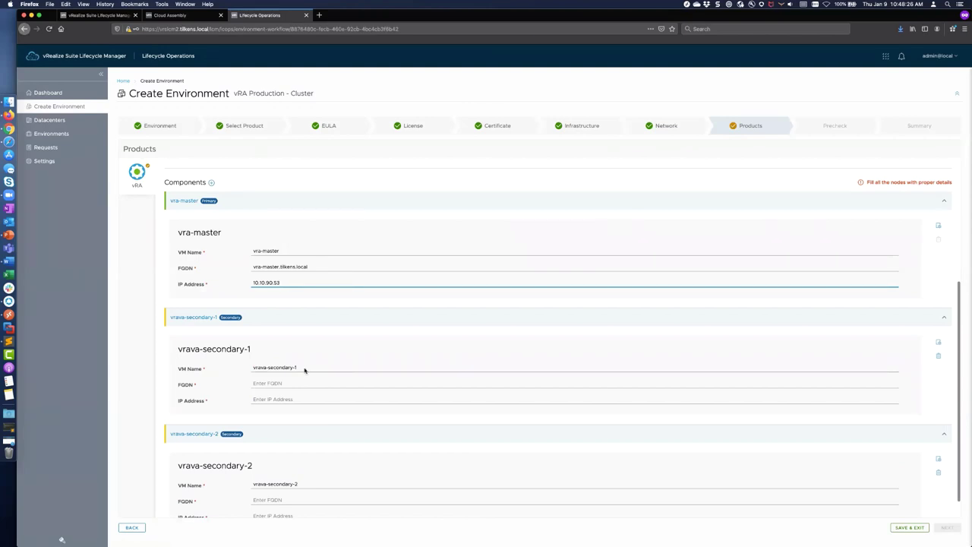
Step: Set the first secondary node to vra-node1 with its tilkens.local FQDN and IP 10.10.90.54
{"action": "key", "text": "super+Tab"}
{"action": "left_click", "coordinate": [304, 369]}
{"action": "left_click_drag", "start_coordinate": [297, 367], "coordinate": [260, 367]}
{"action": "type", "text": "a-node"}
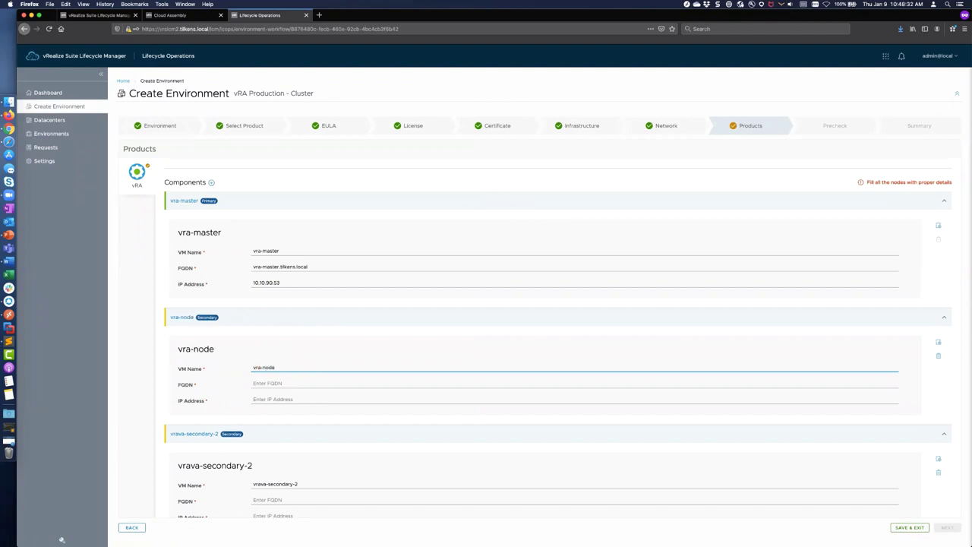
{"action": "key", "text": "super+a"}
{"action": "key", "text": "Right"}
{"action": "type", "text": "1"}
{"action": "key", "text": "Tab"}
{"action": "key", "text": "super+v"}
{"action": "type", "text": "1.tlkens.local"}
{"action": "key", "text": "Tab"}
{"action": "type", "text": "10.10.90.54"}
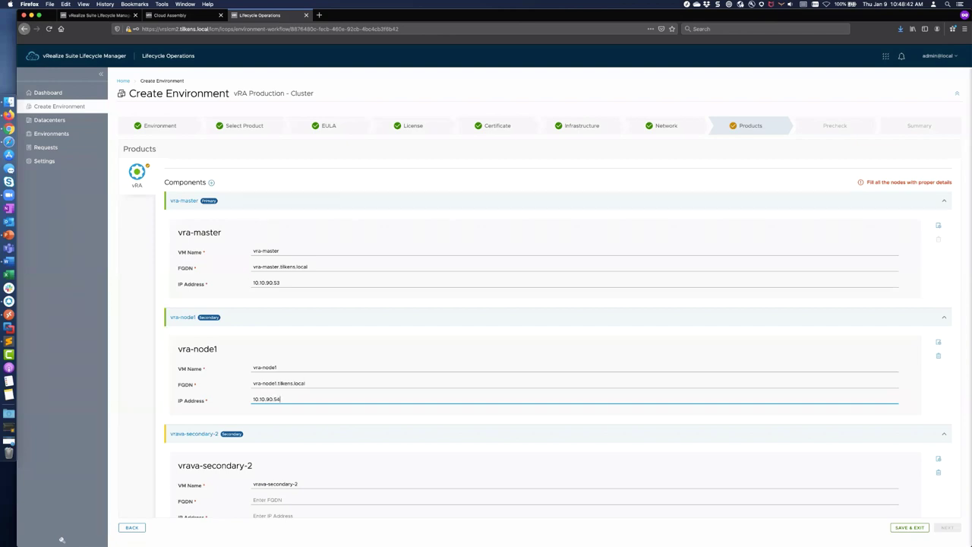
Step: Set the second secondary node to vra-node2, vra-node2.tilkens.local, IP 10.10.90.55
{"action": "key", "text": "super+Tab"}
{"action": "key", "text": "super+Tab"}
{"action": "key", "text": "Tab"}
{"action": "key", "text": "Tab"}
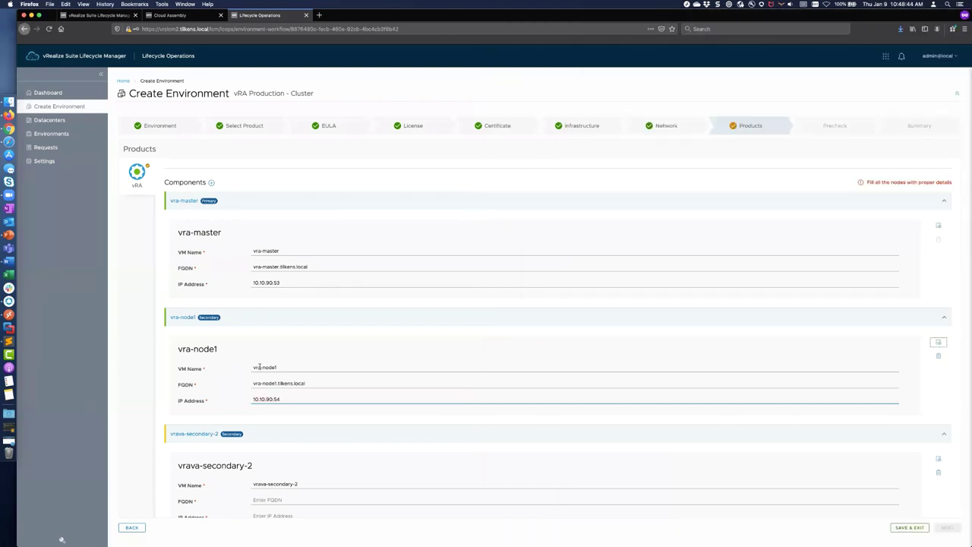
{"action": "triple_click", "coordinate": [307, 484]}
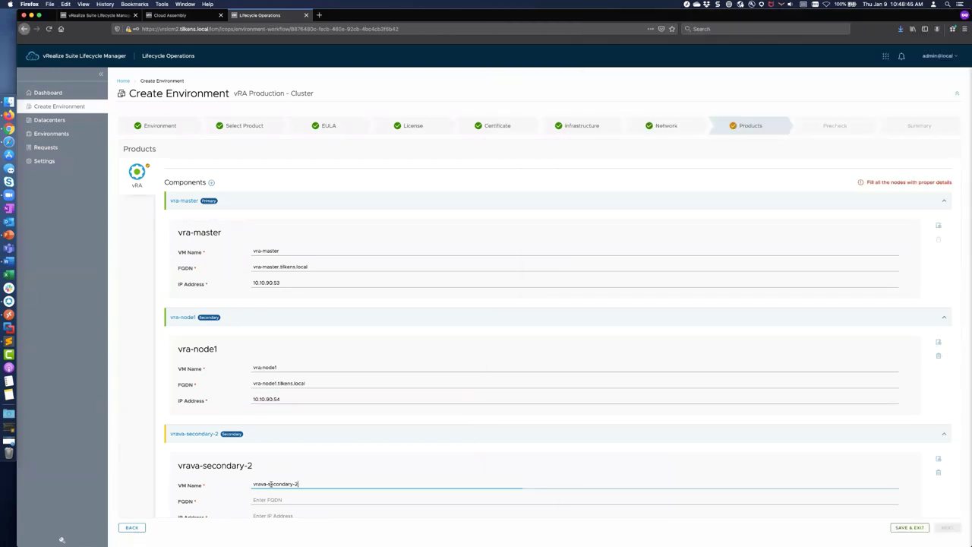
{"action": "type", "text": "vra-node2"}
{"action": "key", "text": "Tab"}
{"action": "type", "text": "vra-node2.tilkens.local"}
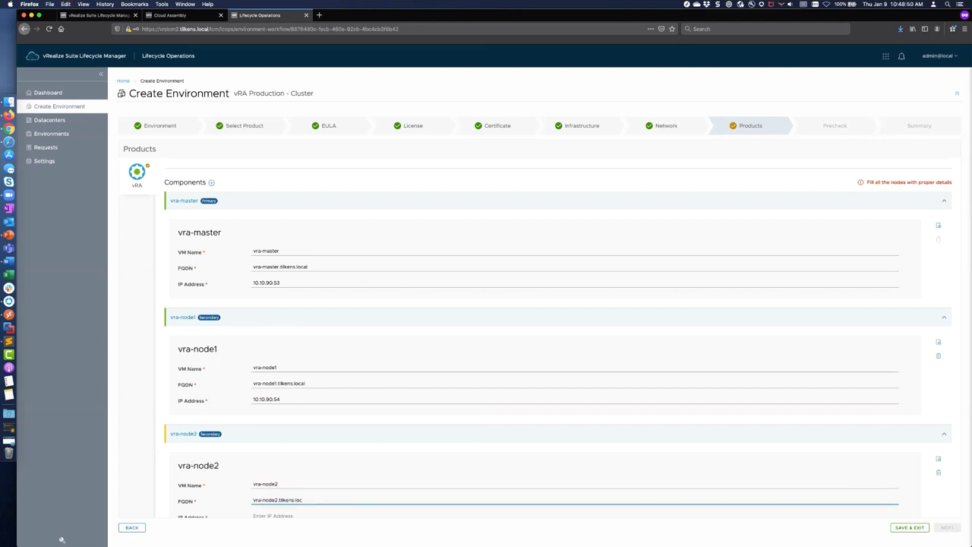
{"action": "key", "text": "Tab"}
{"action": "type", "text": "10.10.90.55"}
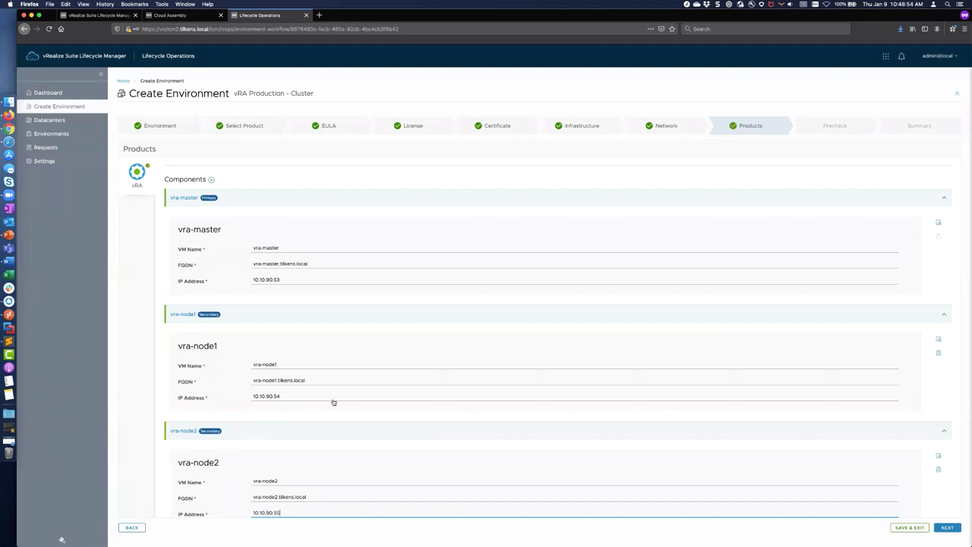
{"action": "scroll", "coordinate": [306, 427], "scroll_direction": "down", "scroll_amount": 1}
{"action": "scroll", "coordinate": [306, 427], "scroll_direction": "up", "scroll_amount": 5}
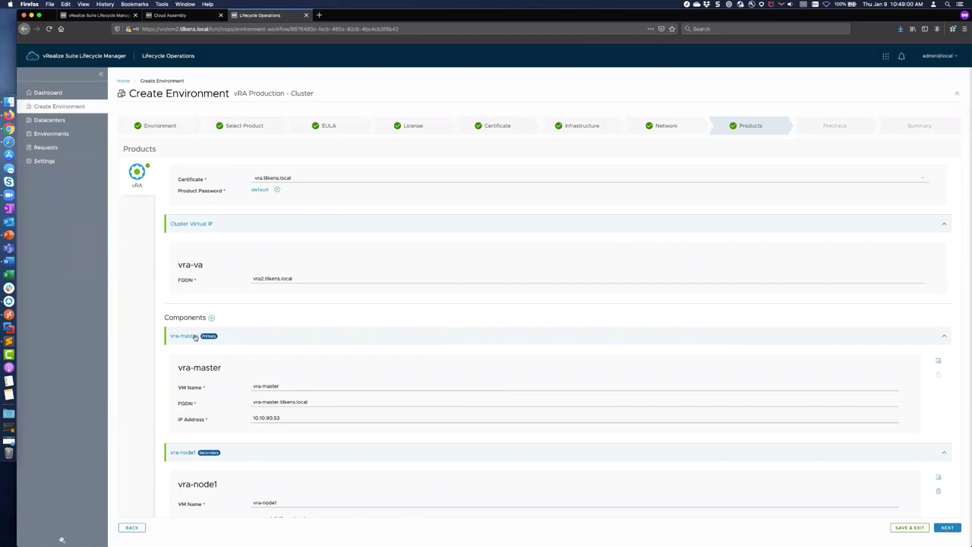
{"action": "left_click", "coordinate": [938, 363]}
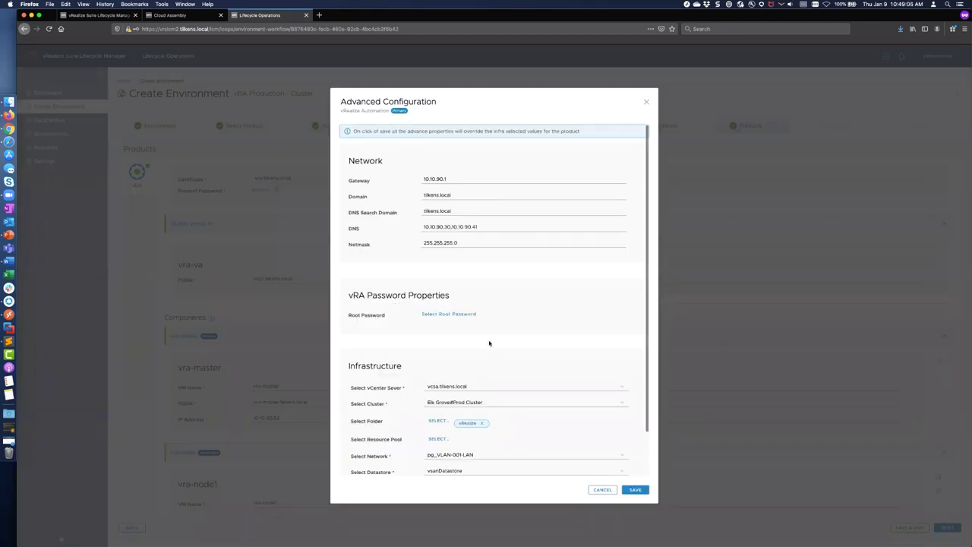
{"action": "scroll", "coordinate": [489, 343], "scroll_direction": "down", "scroll_amount": 3}
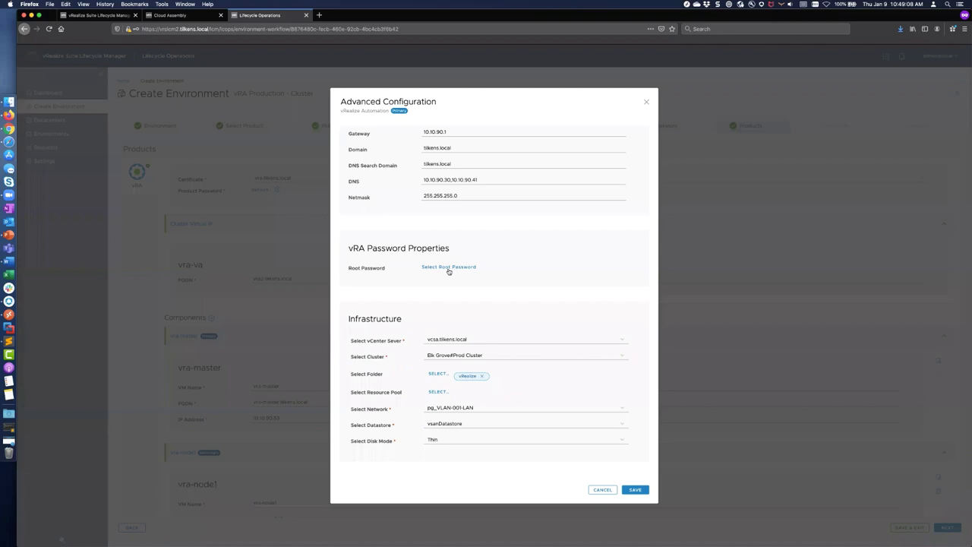
{"action": "scroll", "coordinate": [448, 270], "scroll_direction": "up", "scroll_amount": 3}
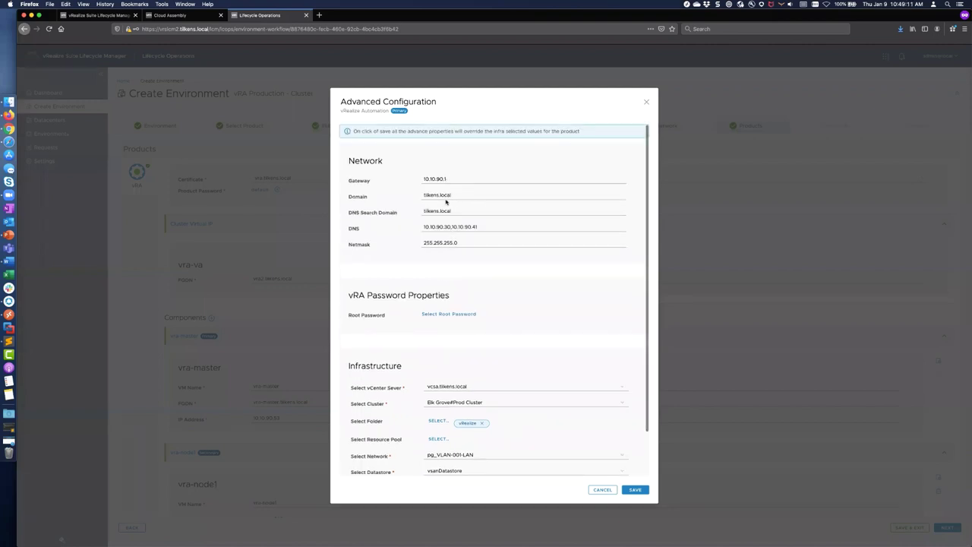
{"action": "scroll", "coordinate": [474, 344], "scroll_direction": "down", "scroll_amount": 3}
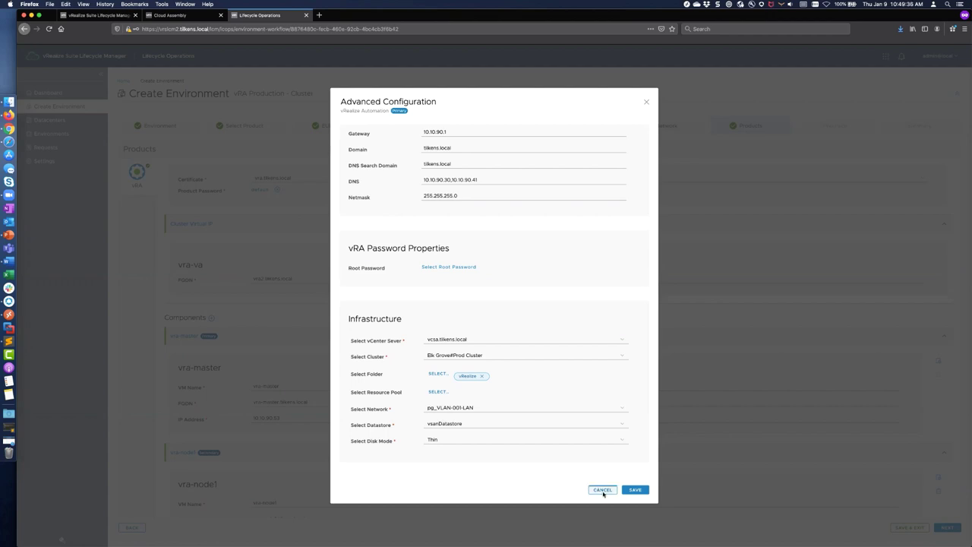
{"action": "left_click", "coordinate": [600, 489]}
{"action": "scroll", "coordinate": [555, 478], "scroll_direction": "down", "scroll_amount": 5}
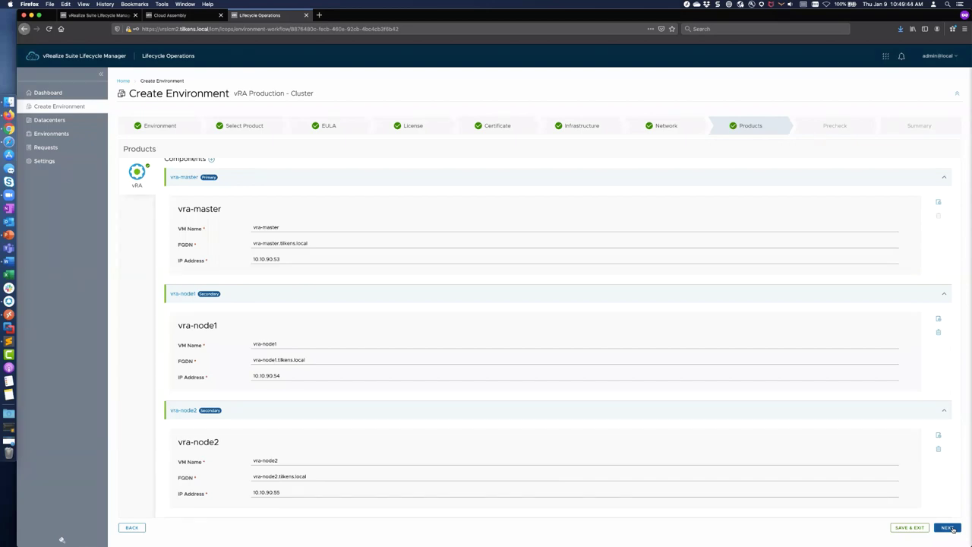
Step: Run the vRA Production - Cluster precheck and page to the last Data validation results
{"action": "left_click", "coordinate": [950, 528]}
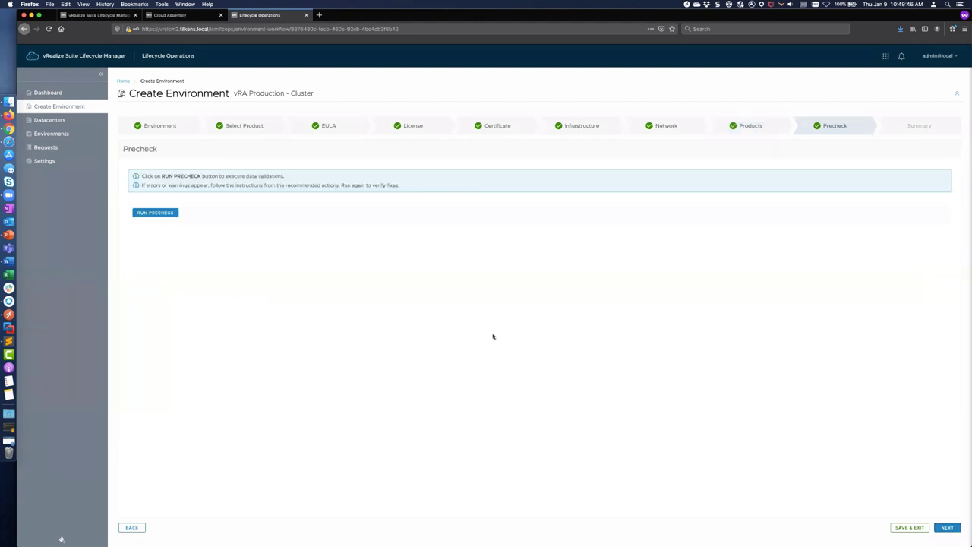
{"action": "left_click", "coordinate": [154, 212]}
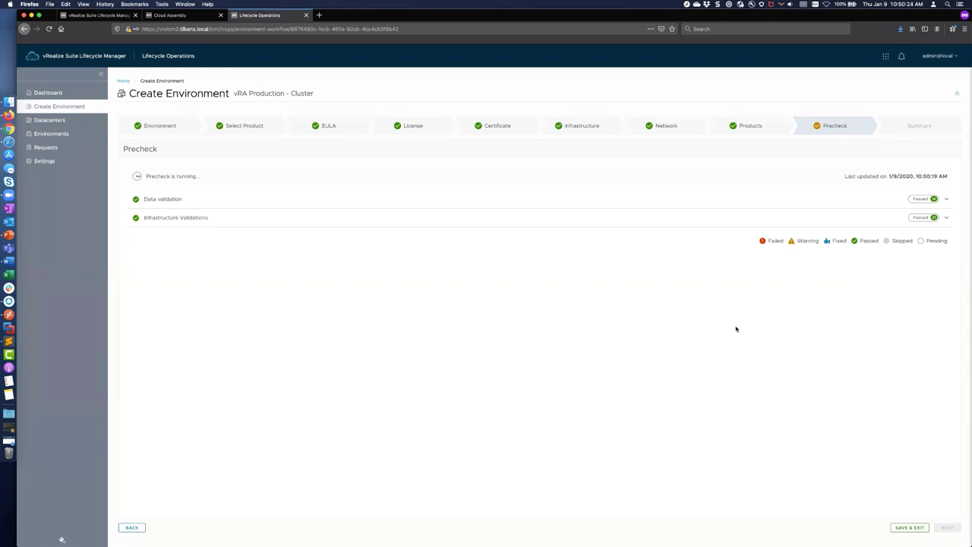
{"action": "left_click", "coordinate": [946, 199]}
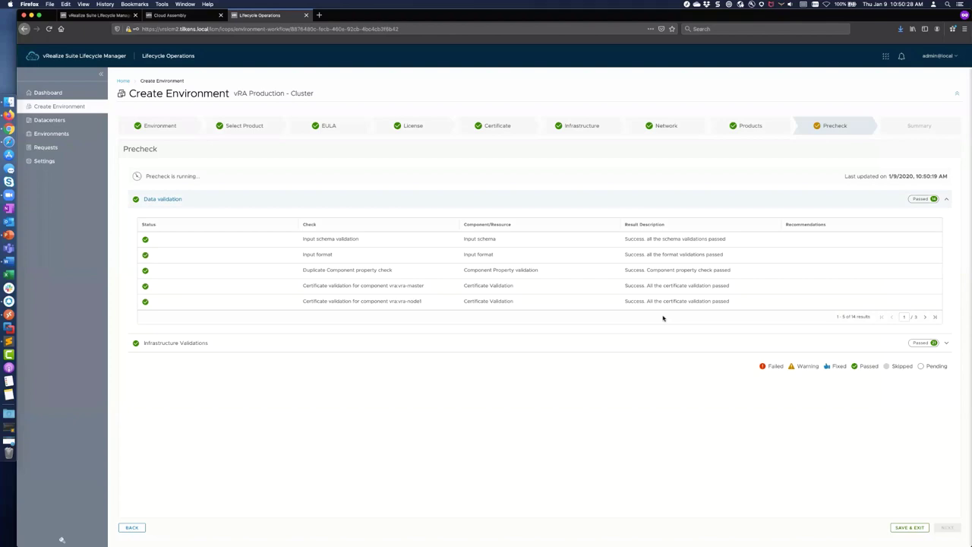
{"action": "left_click", "coordinate": [925, 317]}
{"action": "left_click", "coordinate": [925, 318]}
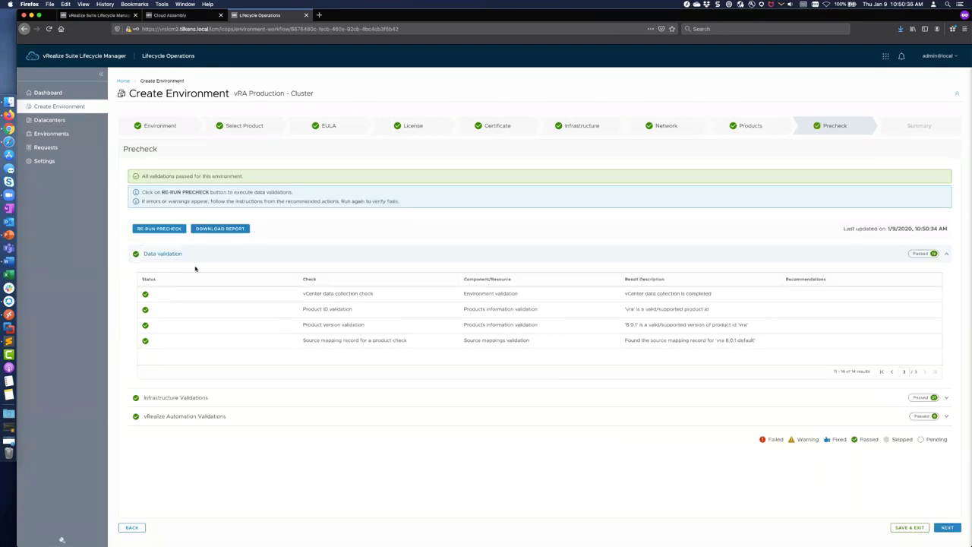
Step: Download precheck-report.pdf, review it in Preview, and return to the Lifecycle Manager precheck
{"action": "left_click", "coordinate": [227, 229]}
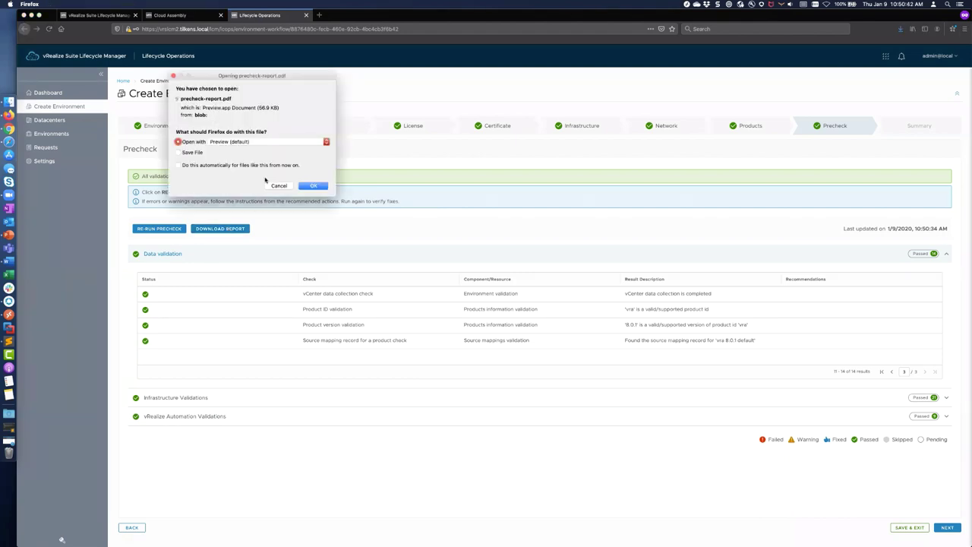
{"action": "left_click", "coordinate": [310, 187]}
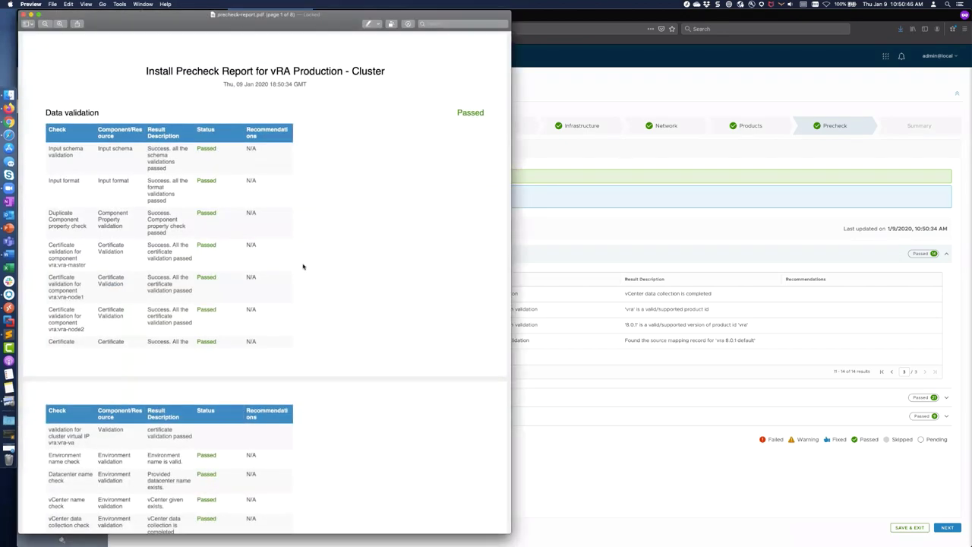
{"action": "scroll", "coordinate": [303, 266], "scroll_direction": "down", "scroll_amount": 20}
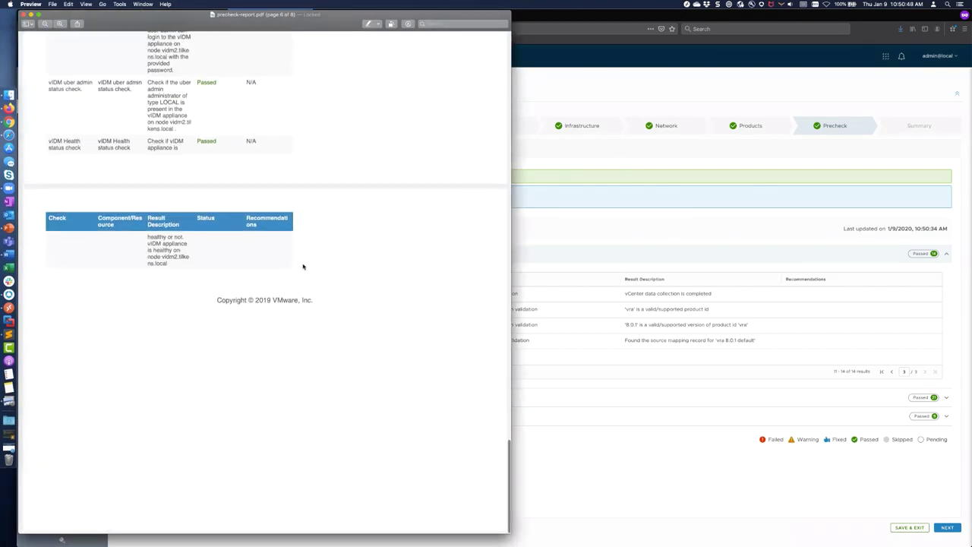
{"action": "scroll", "coordinate": [303, 265], "scroll_direction": "up", "scroll_amount": 20}
{"action": "left_click", "coordinate": [619, 454]}
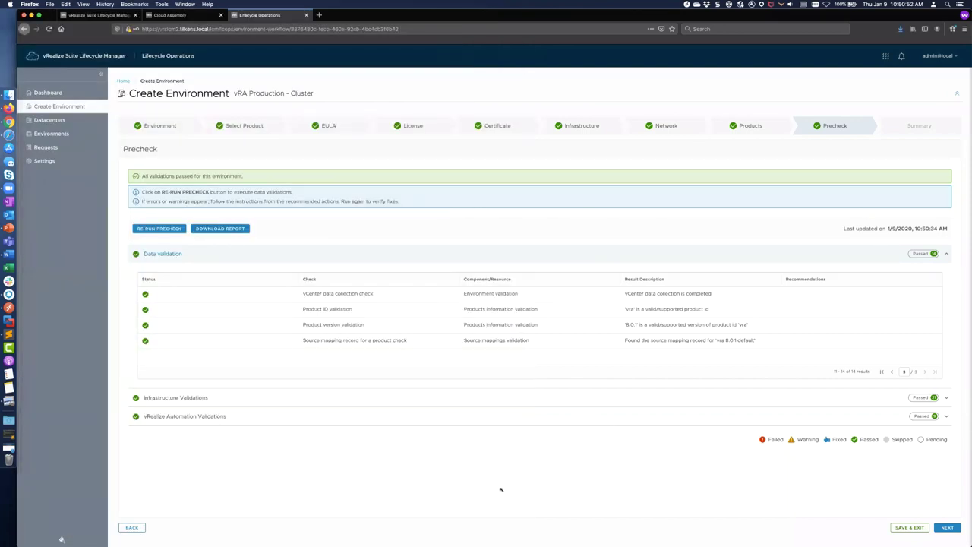
Step: Go to the Summary step and review the exported vRA Production - Cluster.json in Sublime Text
{"action": "left_click", "coordinate": [947, 528]}
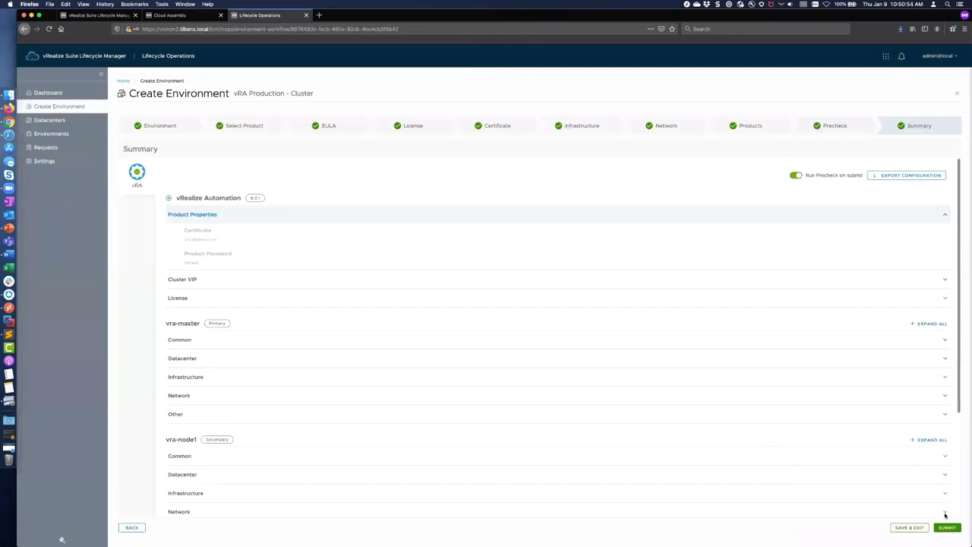
{"action": "left_click", "coordinate": [898, 176]}
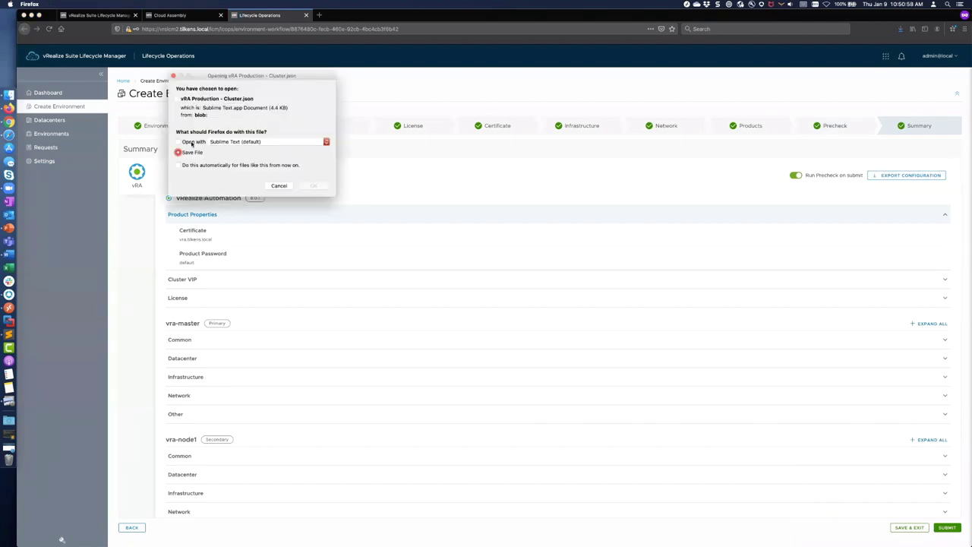
{"action": "left_click", "coordinate": [178, 141]}
{"action": "left_click", "coordinate": [314, 185]}
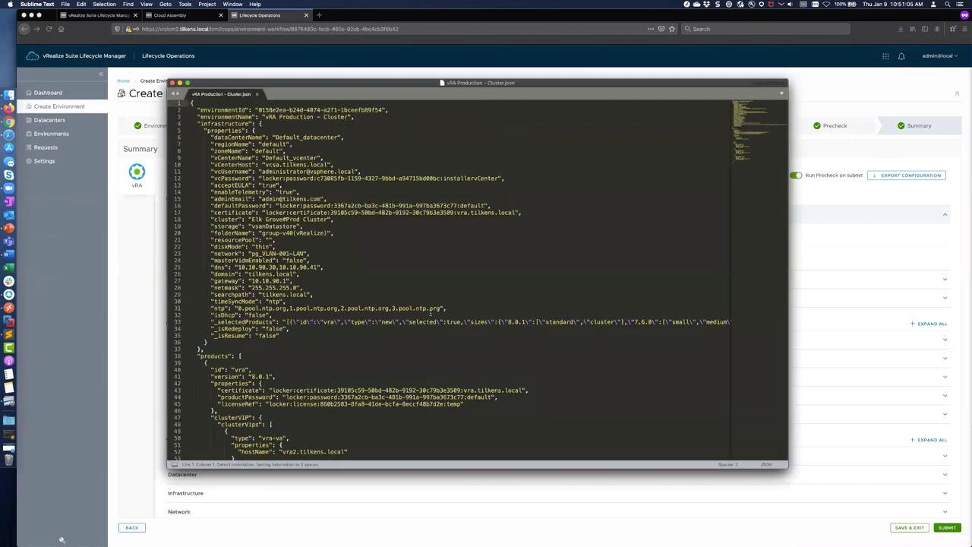
{"action": "scroll", "coordinate": [430, 312], "scroll_direction": "down", "scroll_amount": 10}
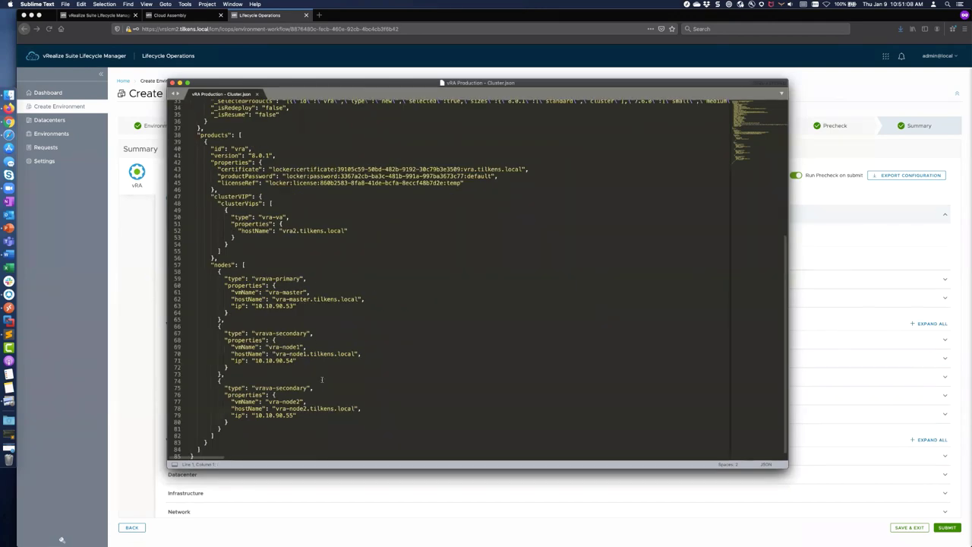
{"action": "scroll", "coordinate": [322, 379], "scroll_direction": "up", "scroll_amount": 10}
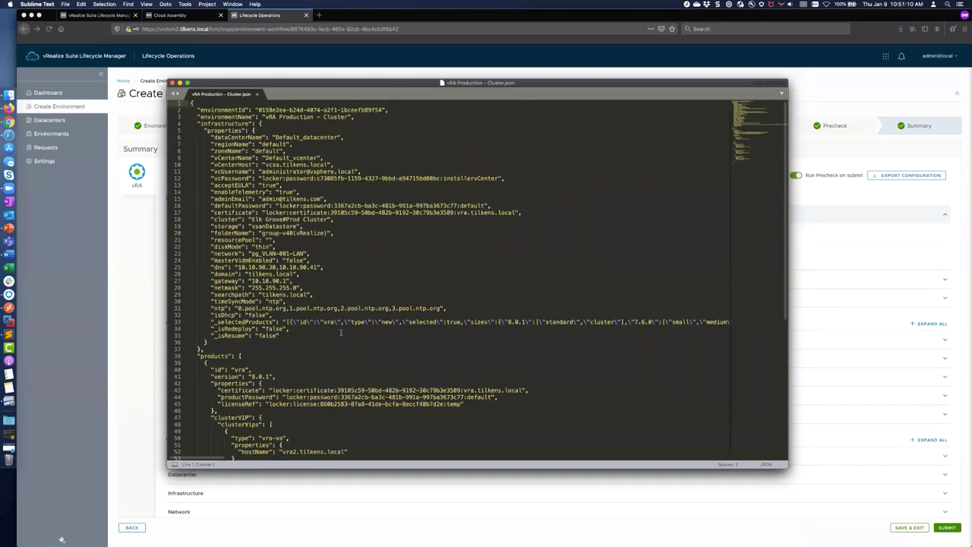
{"action": "key", "text": "super+Tab"}
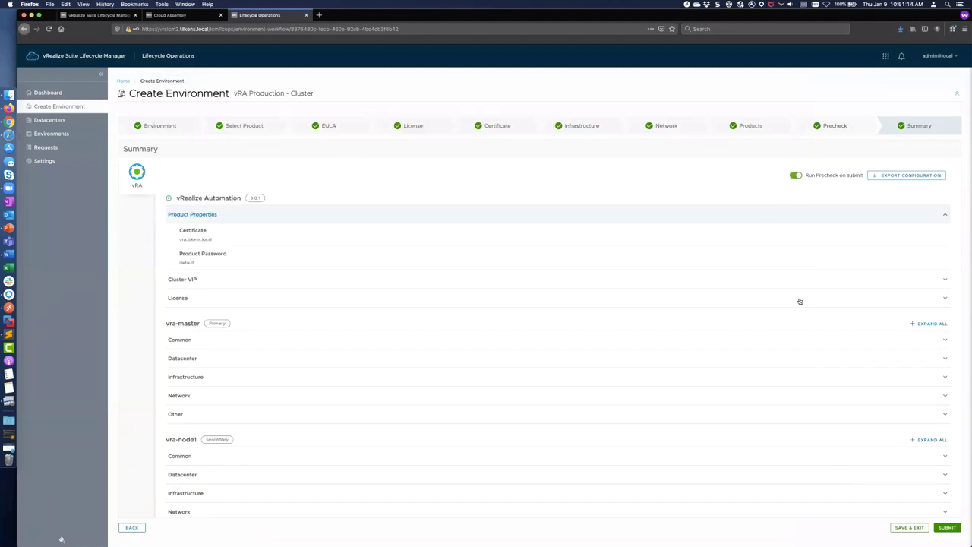
Step: Submit the environment request, watch Stage 1 of 12 begin, then switch to vSphere Client
{"action": "scroll", "coordinate": [799, 302], "scroll_direction": "down", "scroll_amount": 4}
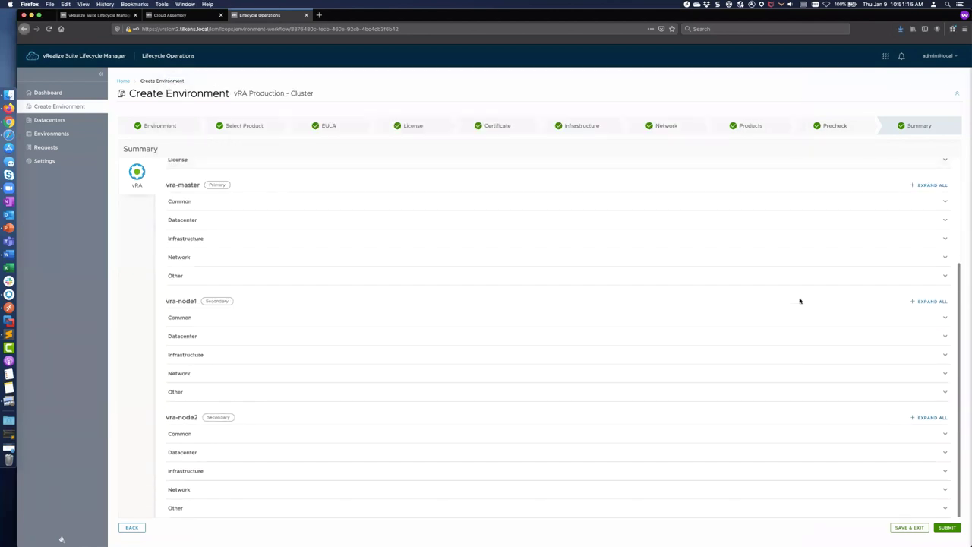
{"action": "left_click", "coordinate": [946, 527]}
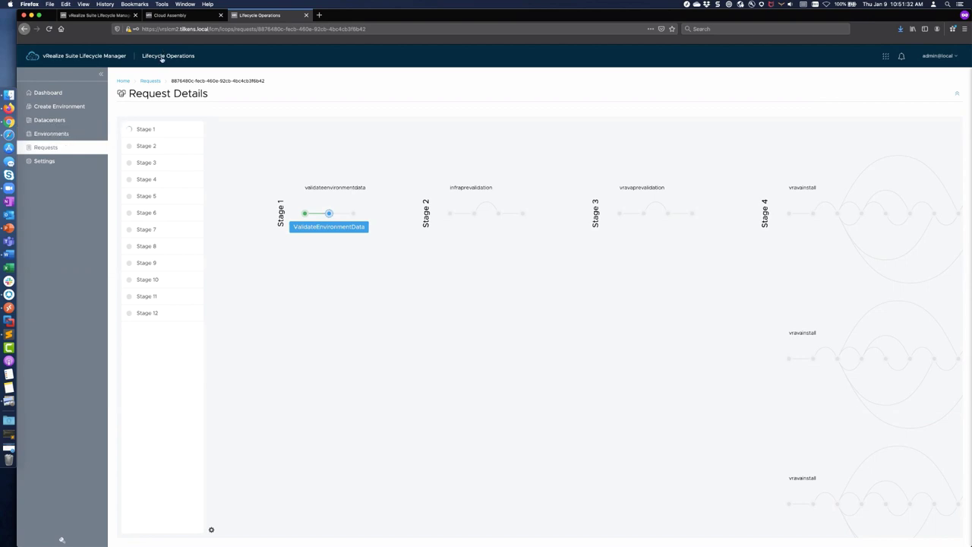
{"action": "key", "text": "super+Tab"}
{"action": "key", "text": "super+Tab"}
{"action": "key", "text": "super+Tab"}
{"action": "key", "text": "super+Tab"}
{"action": "key", "text": "super+Tab"}
{"action": "key", "text": "super+Tab"}
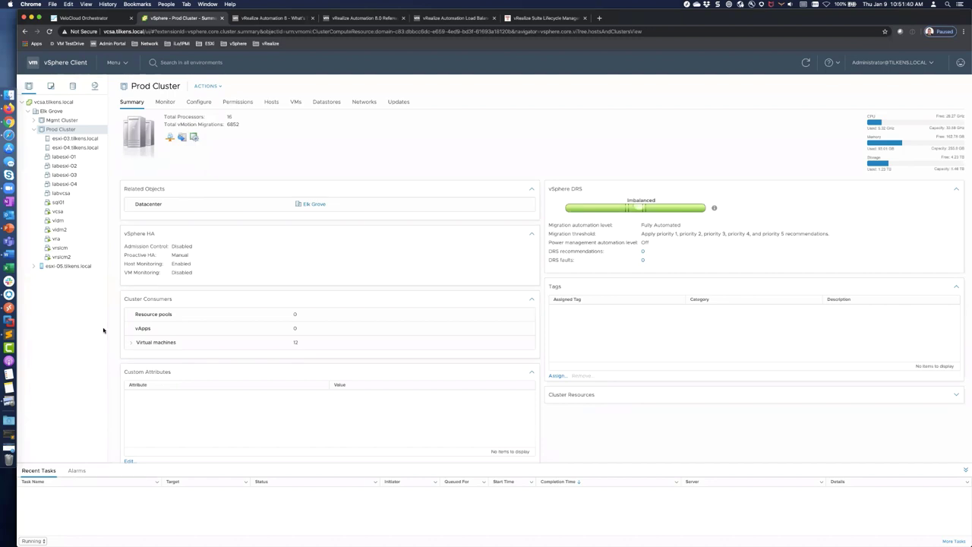
Step: Return to the Lifecycle Manager request details, now running Stage 3 vravaprevalidation
{"action": "key", "text": "super+Tab"}
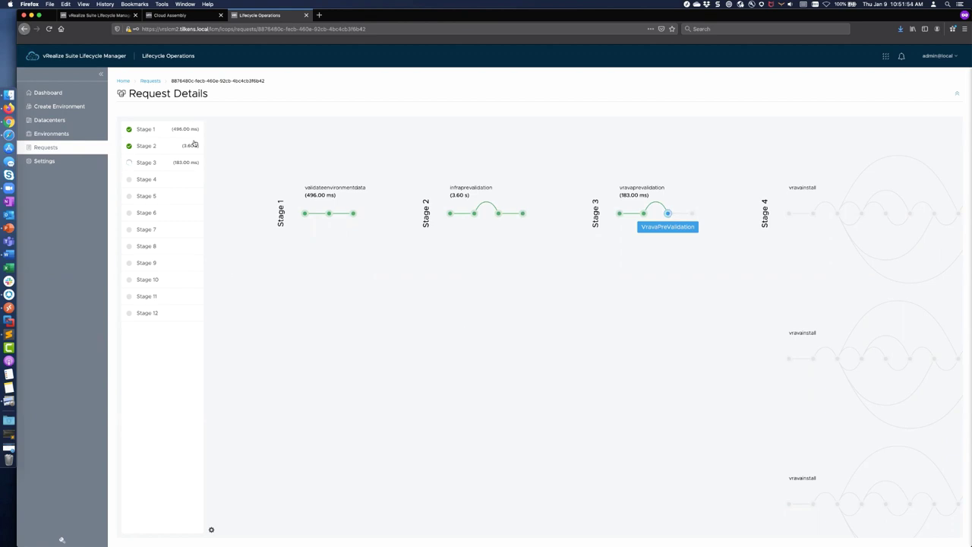
Step: Follow the stage diagram to Stage 4's three DeployOvf branches, then switch to vSphere Client
{"action": "scroll", "coordinate": [429, 298], "scroll_direction": "right", "scroll_amount": 10}
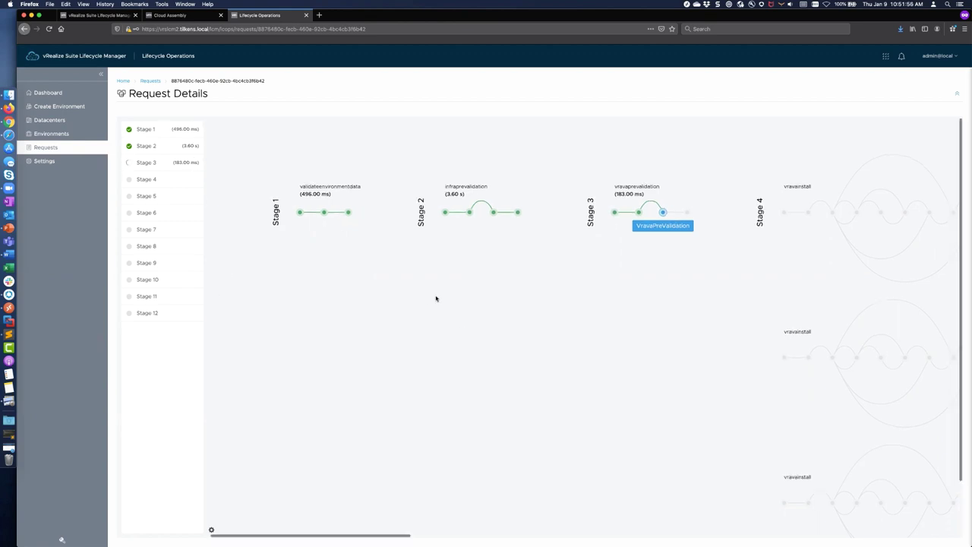
{"action": "scroll", "coordinate": [436, 298], "scroll_direction": "right", "scroll_amount": 1}
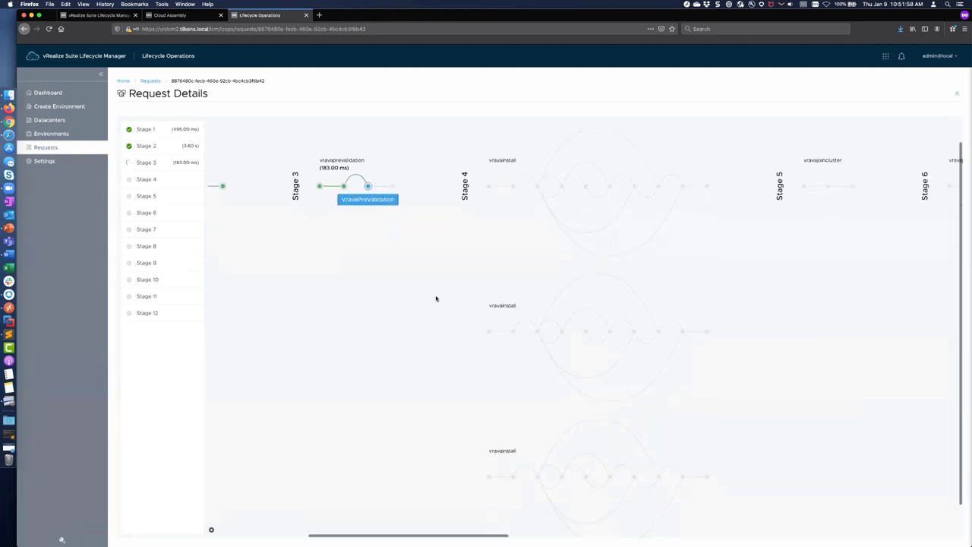
{"action": "scroll", "coordinate": [436, 299], "scroll_direction": "right", "scroll_amount": 5}
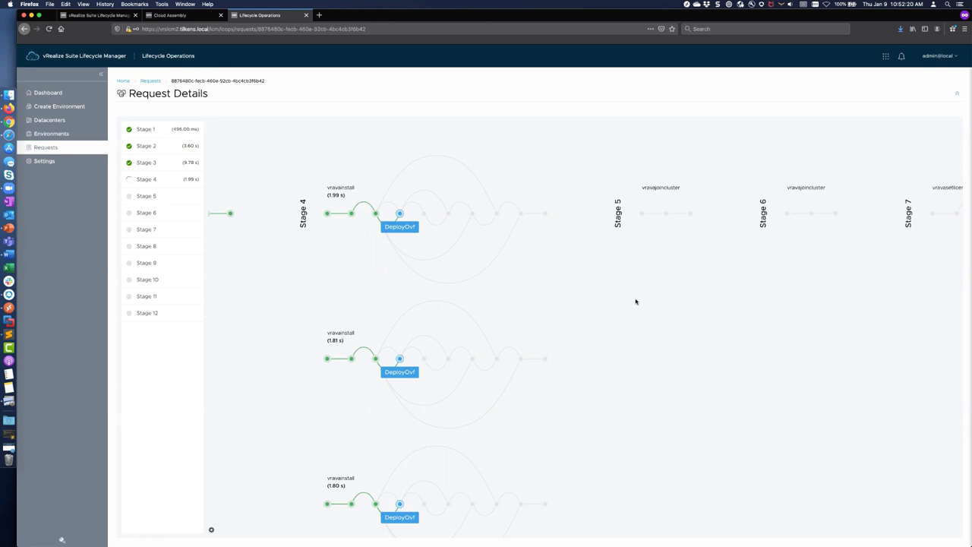
{"action": "scroll", "coordinate": [430, 403], "scroll_direction": "down", "scroll_amount": 2}
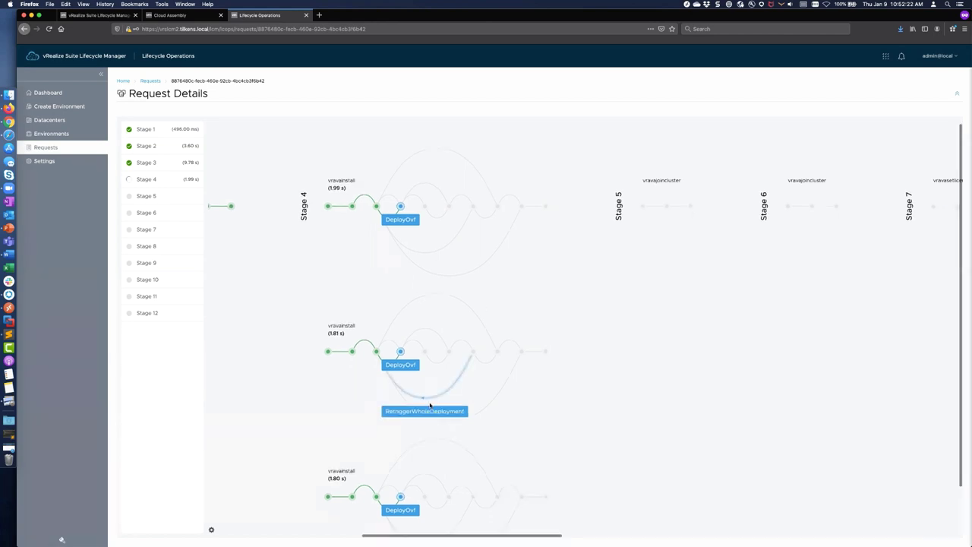
{"action": "key", "text": "super+Tab"}
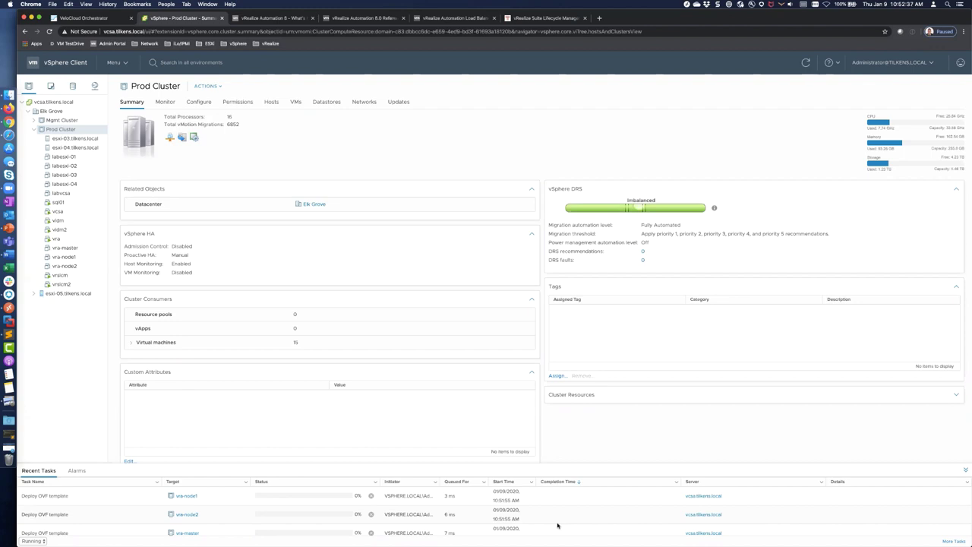
Step: Confirm Deploy OVF template tasks for vra-master, vra-node1 and vra-node2, then return to Lifecycle Manager
{"action": "key", "text": "super+Tab"}
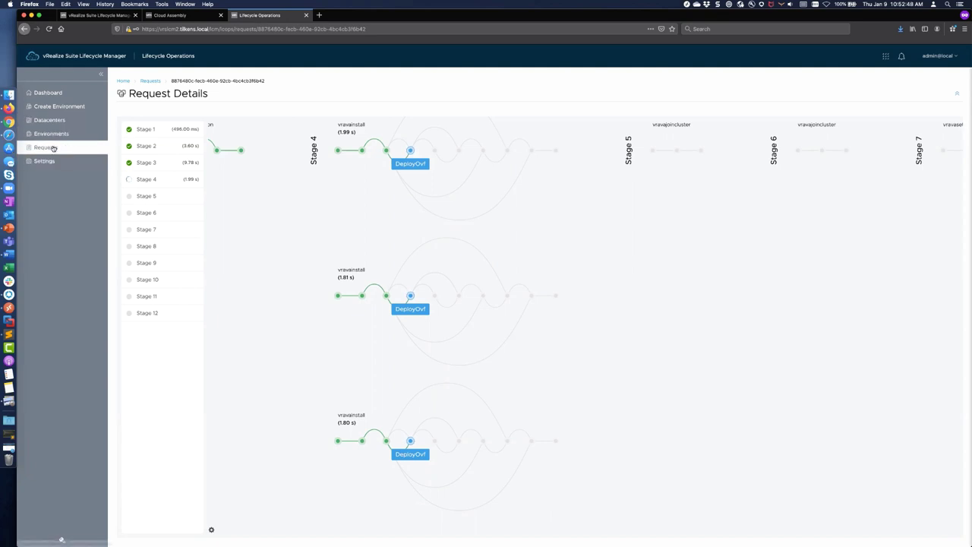
Step: Check the in-progress request's later stages, then go back to the Requests list
{"action": "left_click", "coordinate": [46, 147]}
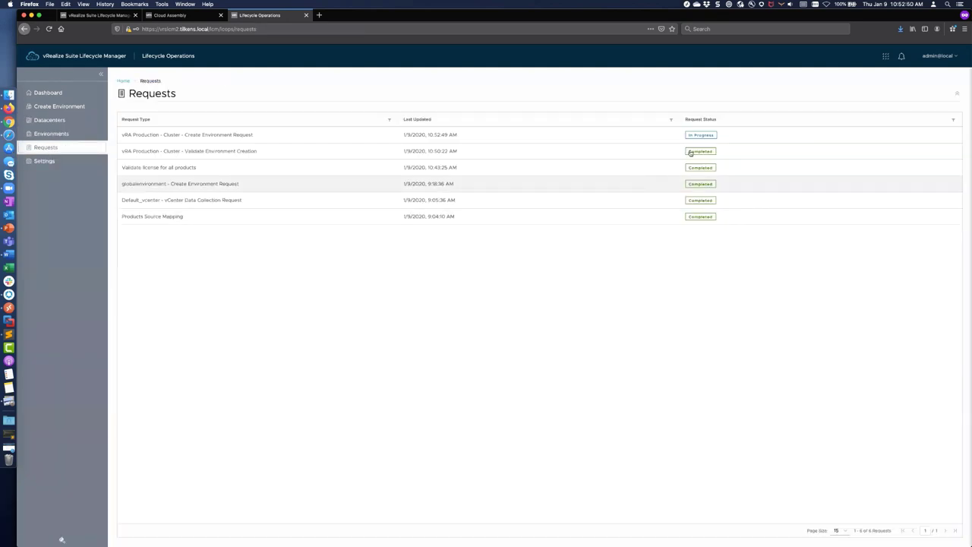
{"action": "left_click", "coordinate": [700, 137]}
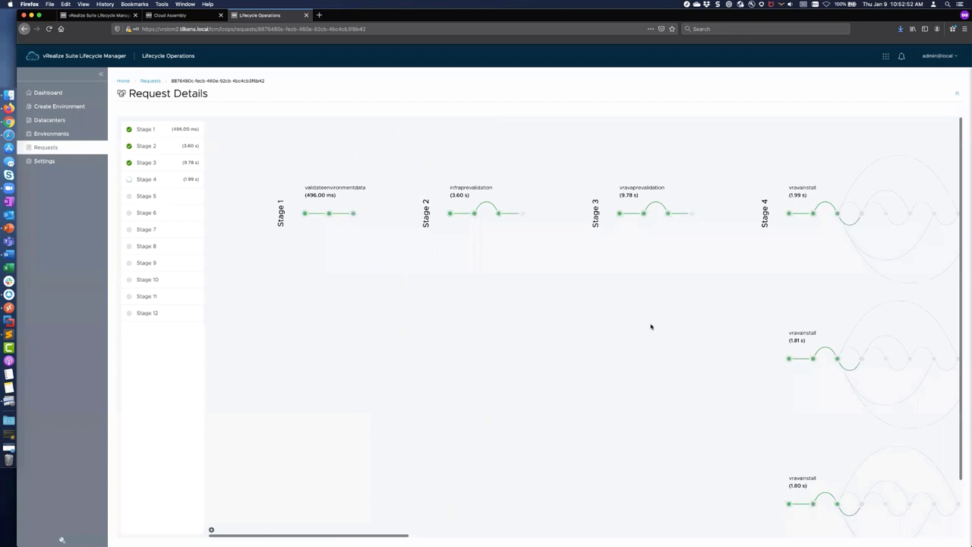
{"action": "scroll", "coordinate": [651, 326], "scroll_direction": "right", "scroll_amount": 10}
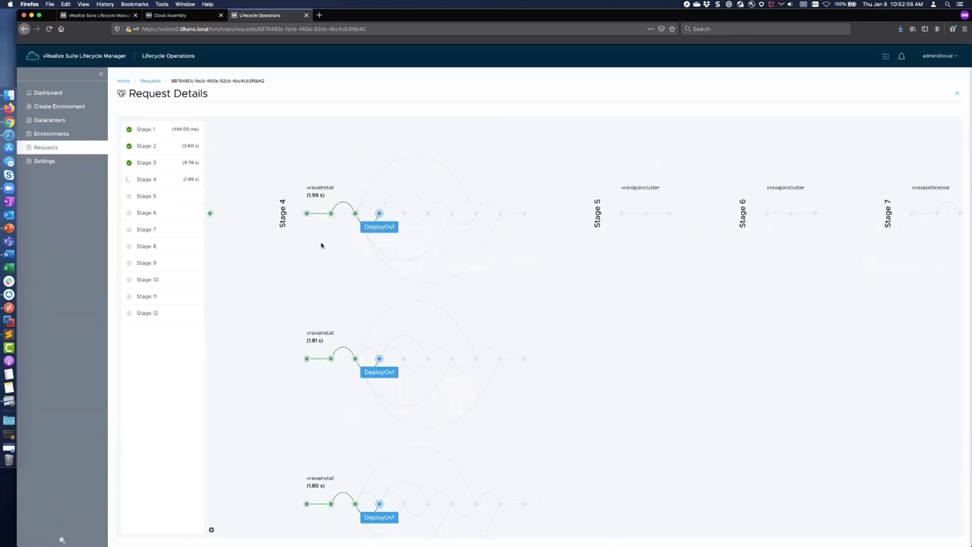
{"action": "left_click", "coordinate": [54, 147]}
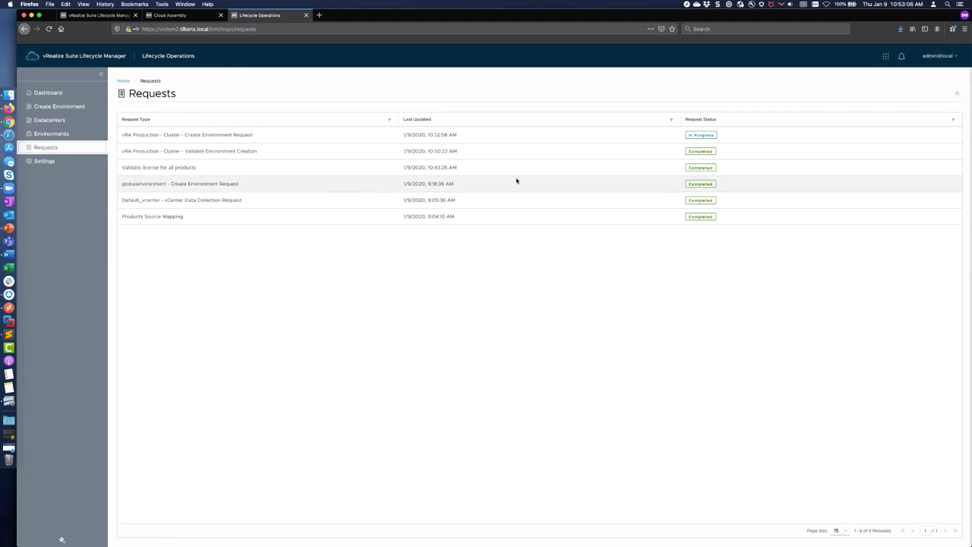
Step: Open the completed globalenvironment request's details and scroll across its six stages
{"action": "left_click", "coordinate": [697, 186]}
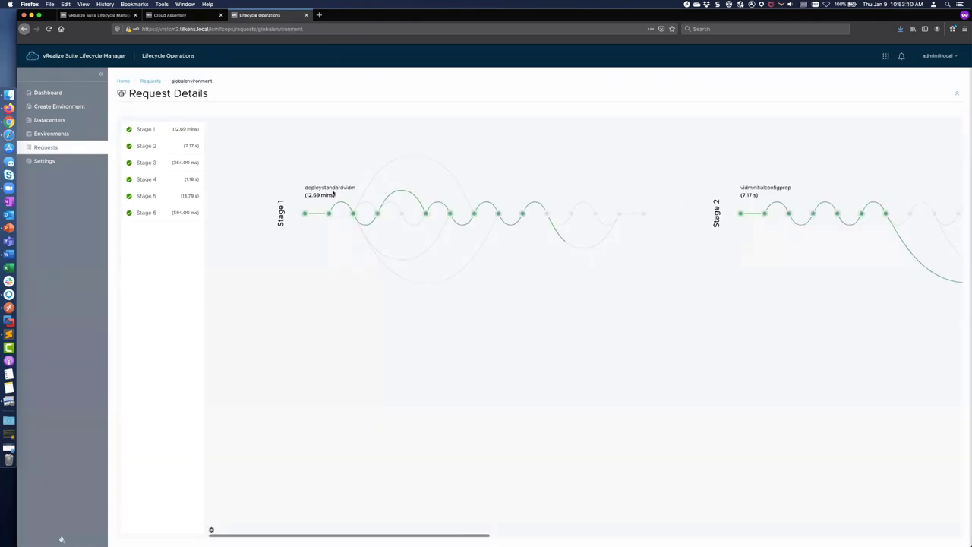
{"action": "scroll", "coordinate": [809, 231], "scroll_direction": "right", "scroll_amount": 10}
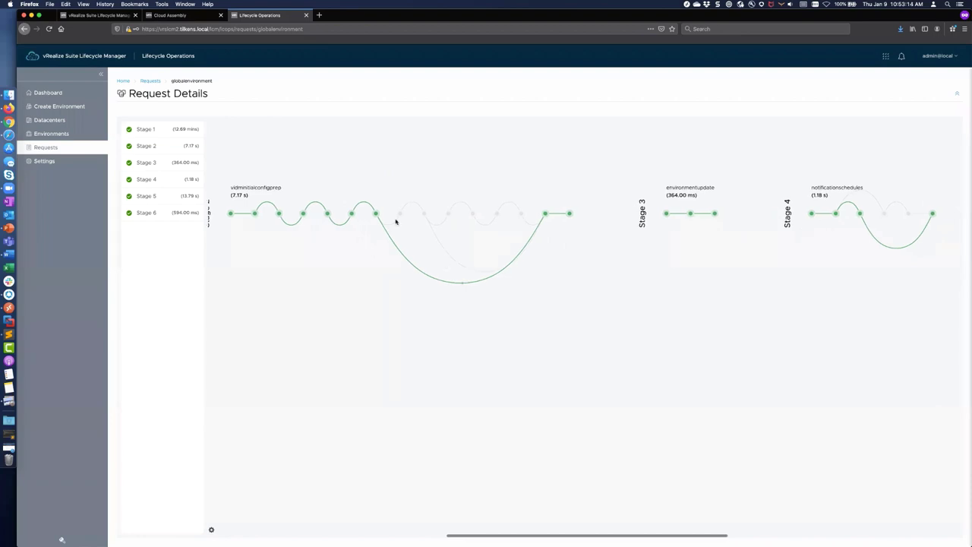
{"action": "mouse_move", "coordinate": [390, 226]}
{"action": "scroll", "coordinate": [773, 279], "scroll_direction": "right", "scroll_amount": 10}
{"action": "scroll", "coordinate": [773, 279], "scroll_direction": "left", "scroll_amount": 10}
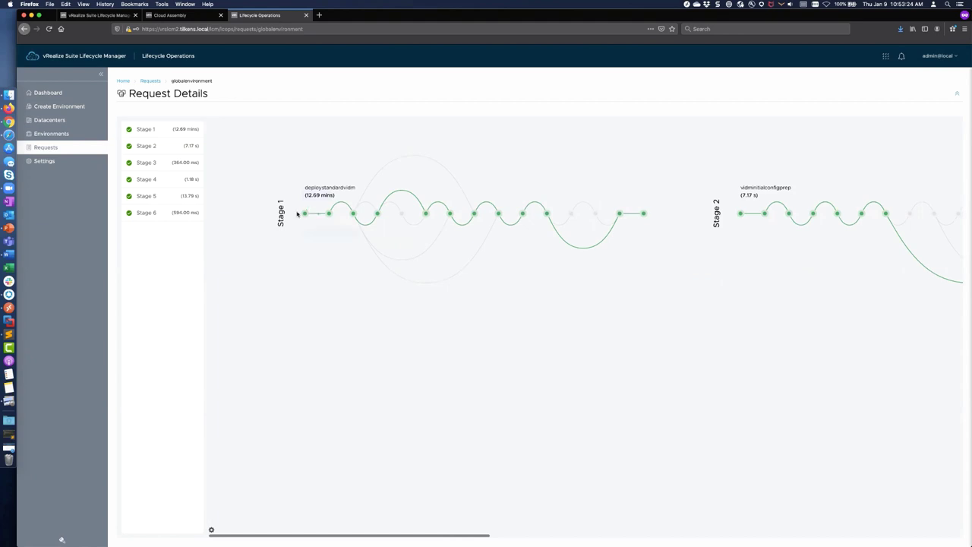
Step: Switch the stage diagram to a vertical layout and scroll through it
{"action": "left_click", "coordinate": [212, 531]}
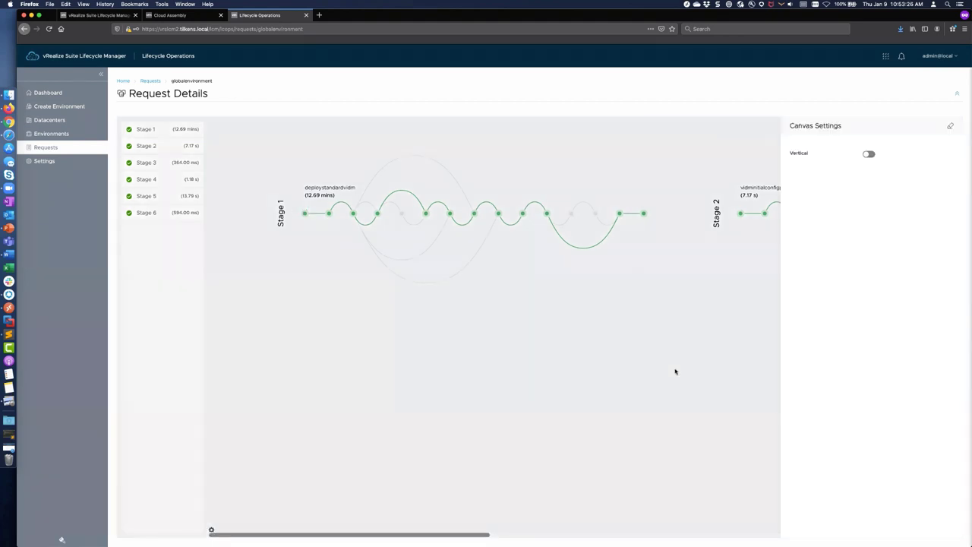
{"action": "left_click", "coordinate": [868, 154]}
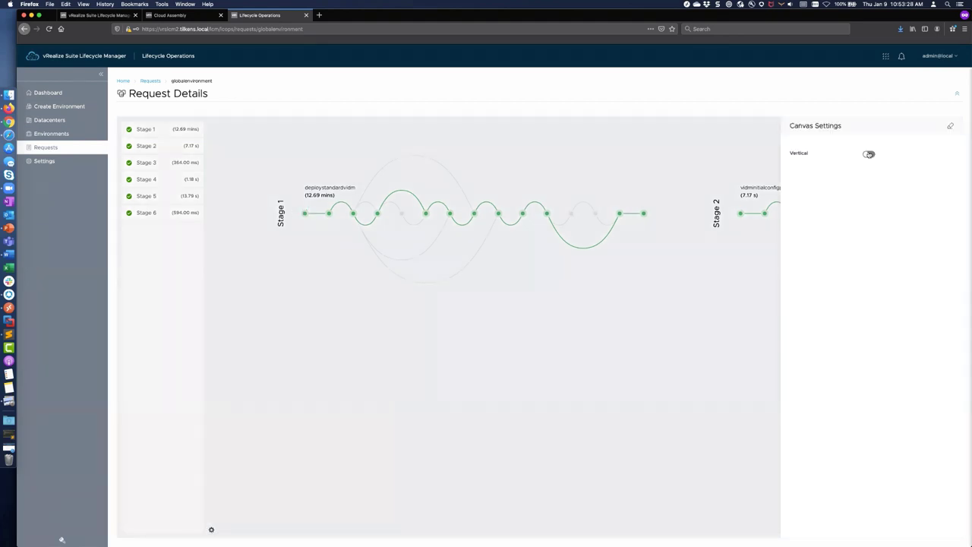
{"action": "left_click", "coordinate": [526, 375]}
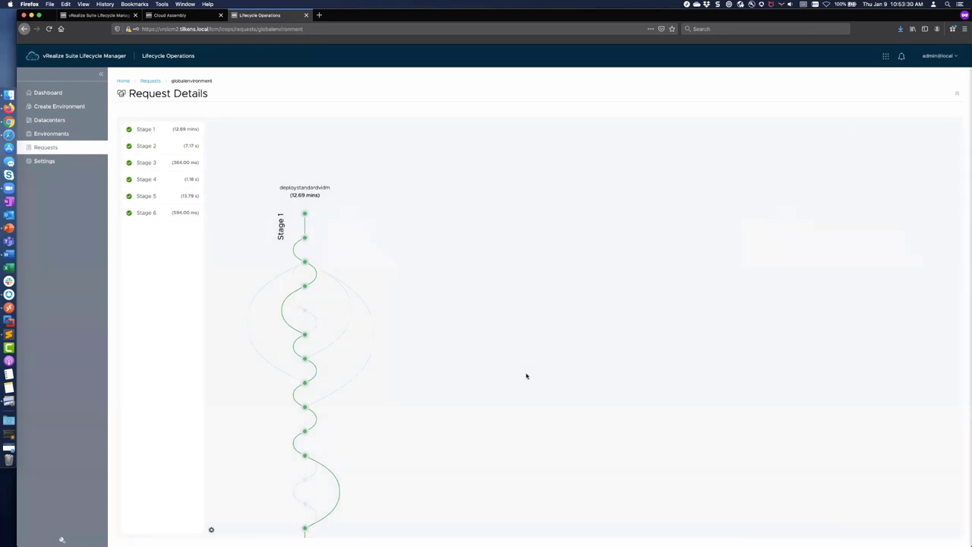
{"action": "scroll", "coordinate": [526, 375], "scroll_direction": "down", "scroll_amount": 15}
{"action": "scroll", "coordinate": [526, 375], "scroll_direction": "down", "scroll_amount": 5}
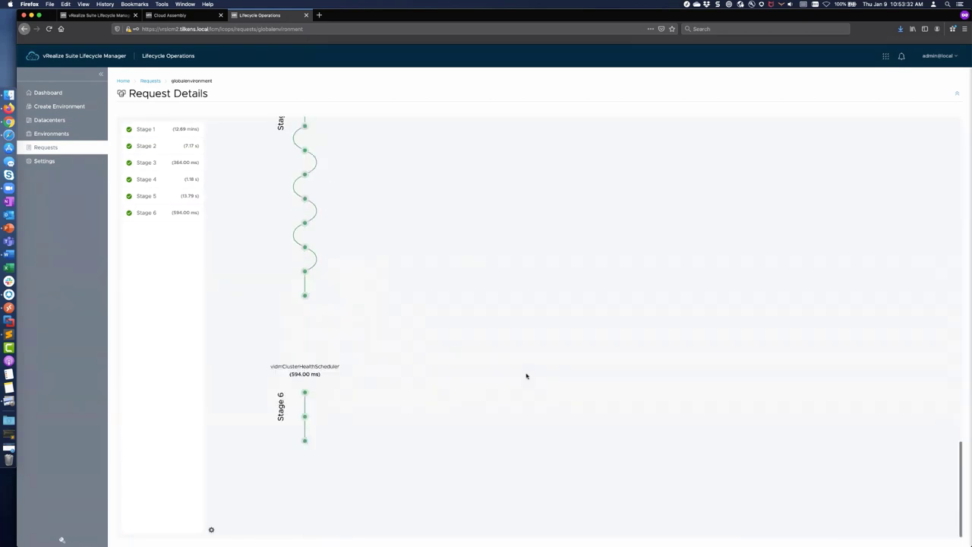
{"action": "scroll", "coordinate": [527, 375], "scroll_direction": "up", "scroll_amount": 20}
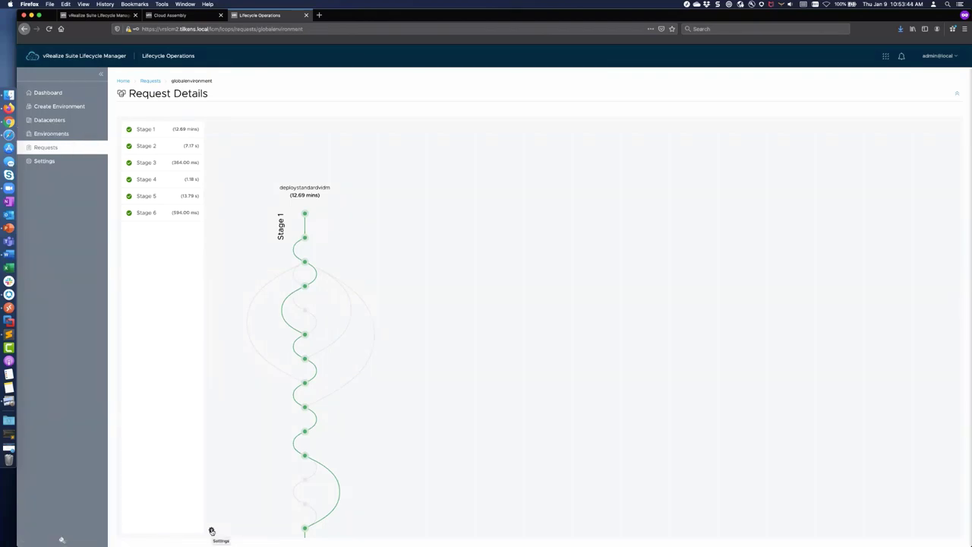
Step: Switch the stage diagram back to a horizontal layout
{"action": "left_click", "coordinate": [212, 530]}
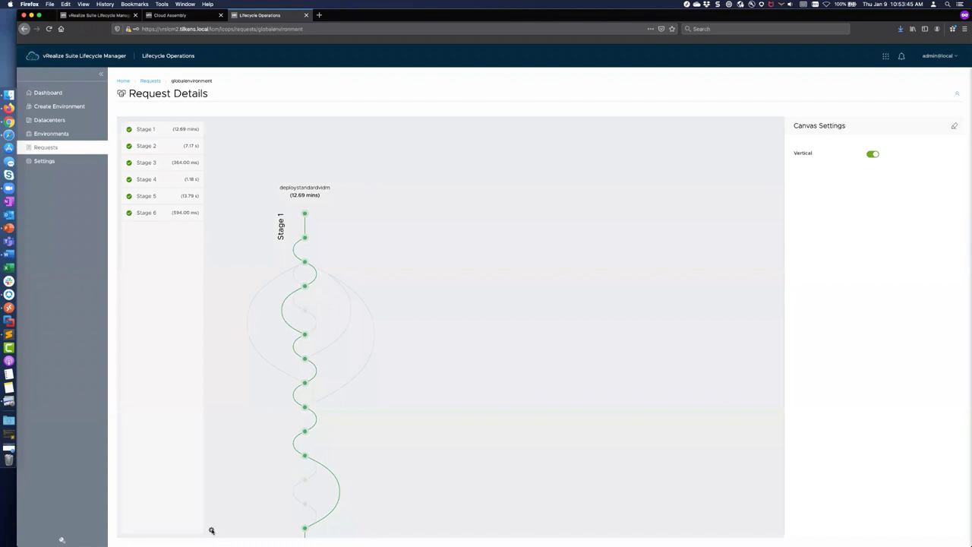
{"action": "left_click", "coordinate": [868, 154]}
{"action": "left_click", "coordinate": [726, 288]}
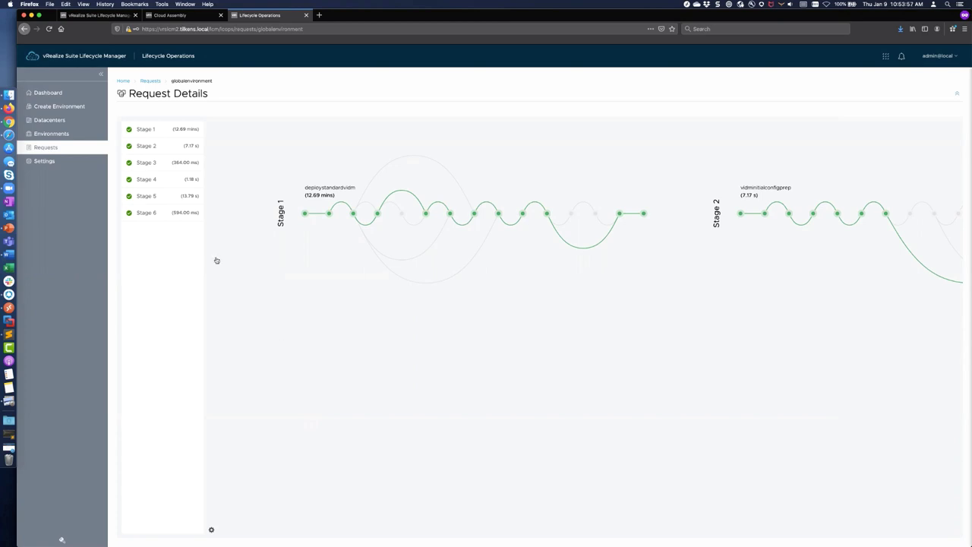
{"action": "left_click", "coordinate": [54, 134]}
{"action": "left_click", "coordinate": [52, 93]}
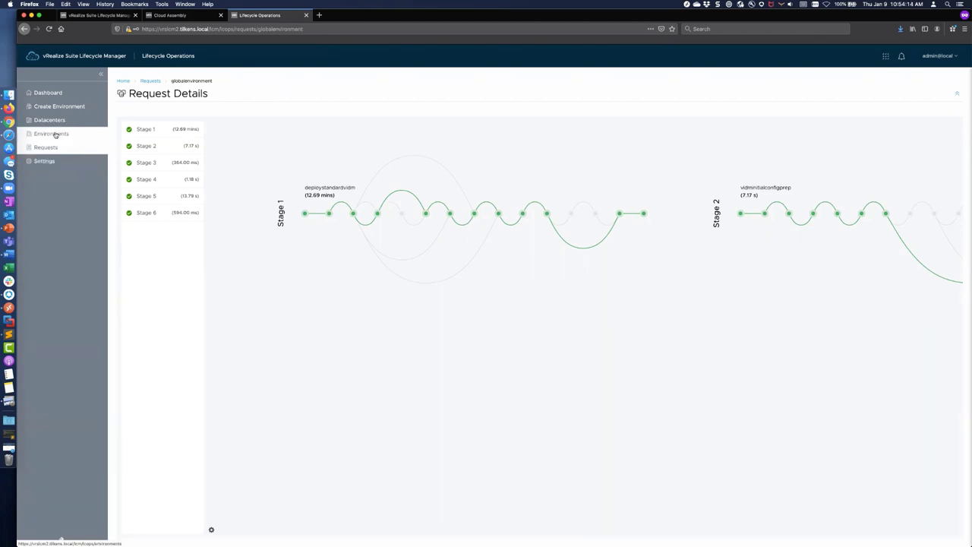
Step: Browse the Environments, Create Environment, Requests and Dashboard pages
{"action": "left_click", "coordinate": [55, 134]}
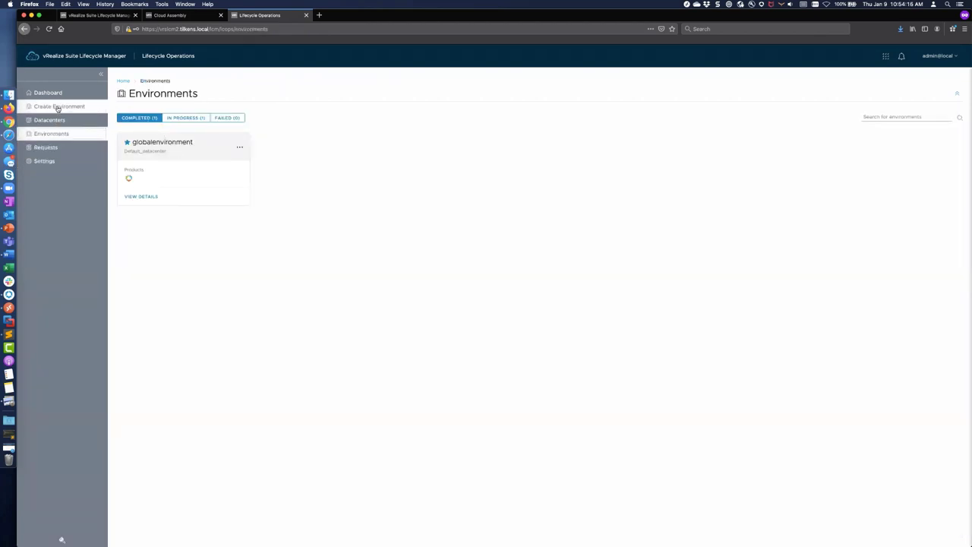
{"action": "left_click", "coordinate": [57, 107]}
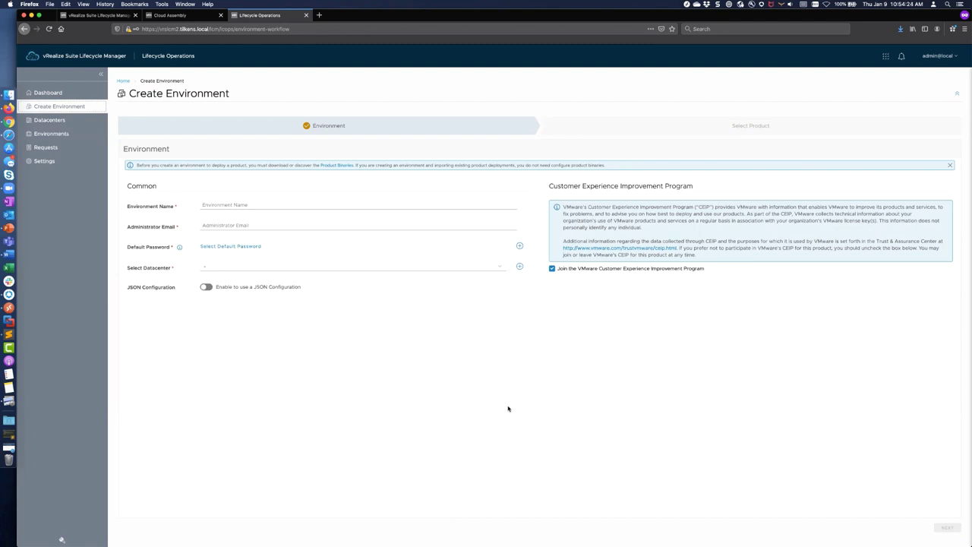
{"action": "left_click", "coordinate": [44, 149]}
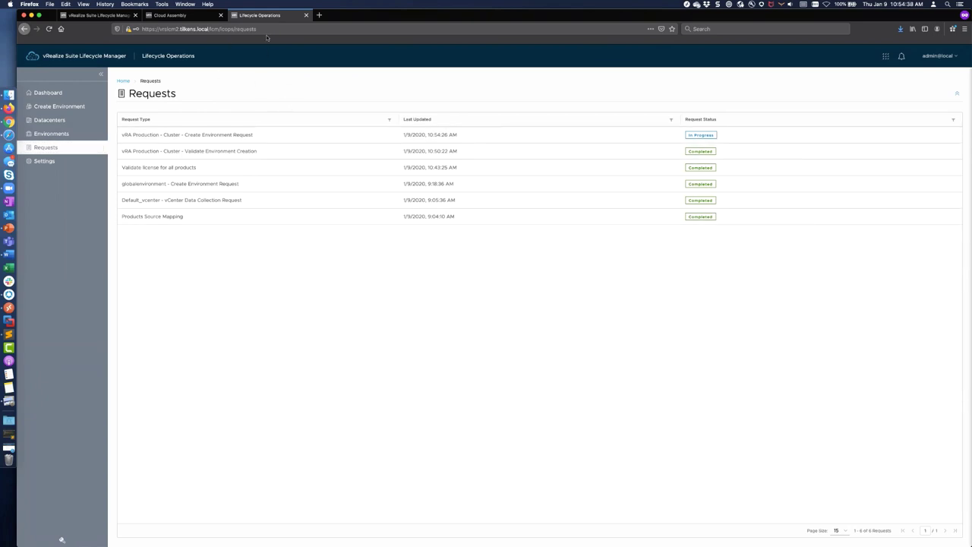
{"action": "left_click", "coordinate": [53, 94]}
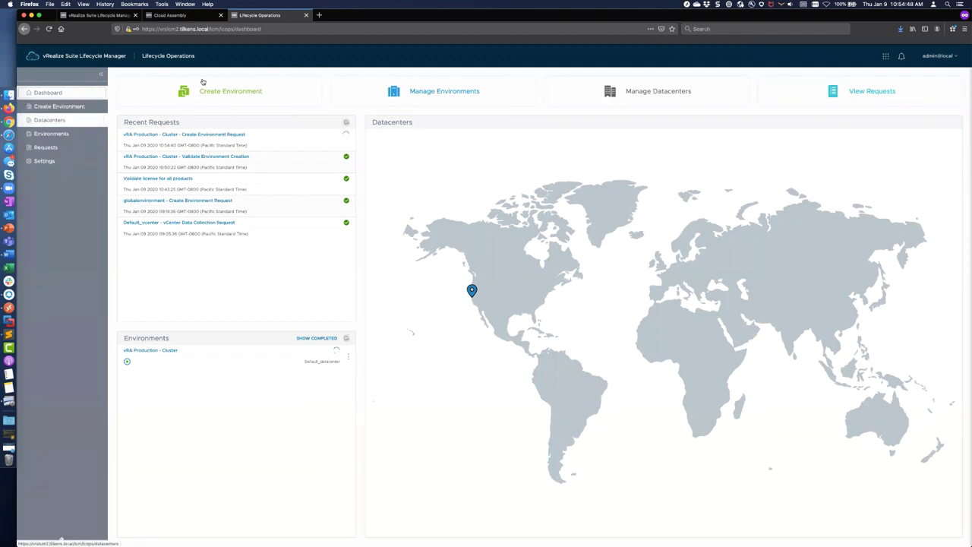
Step: Check the vRA Production cluster request still running Stage 4, then open Settings
{"action": "left_click", "coordinate": [52, 147]}
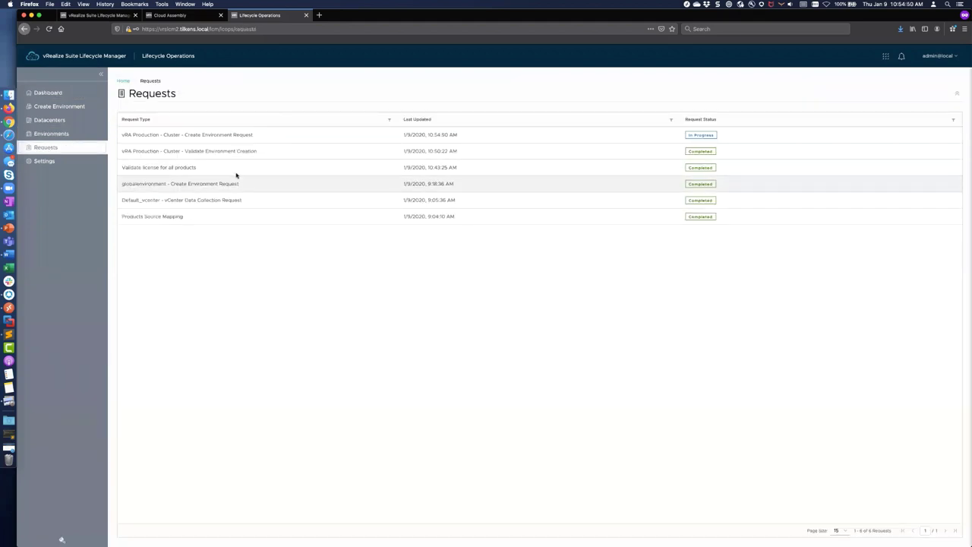
{"action": "left_click", "coordinate": [700, 136]}
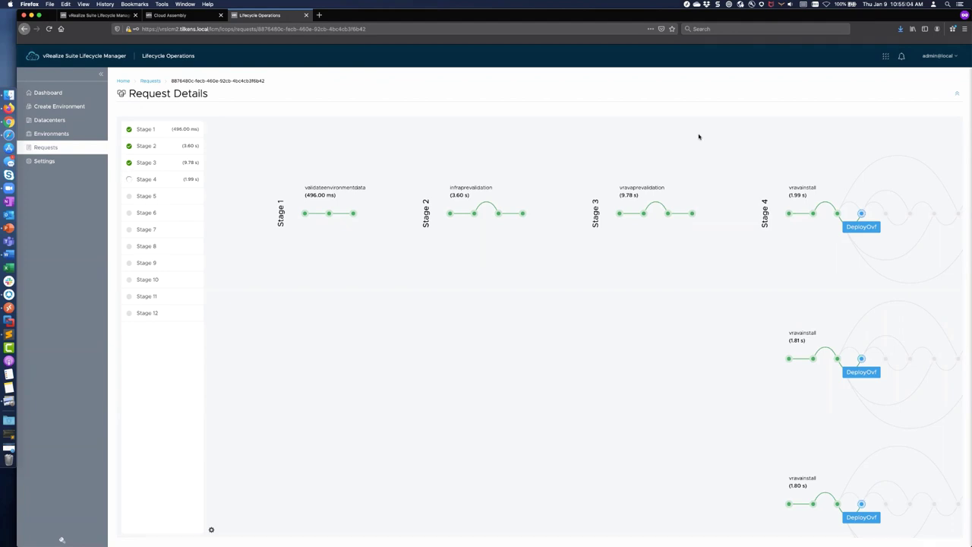
{"action": "left_click", "coordinate": [64, 161]}
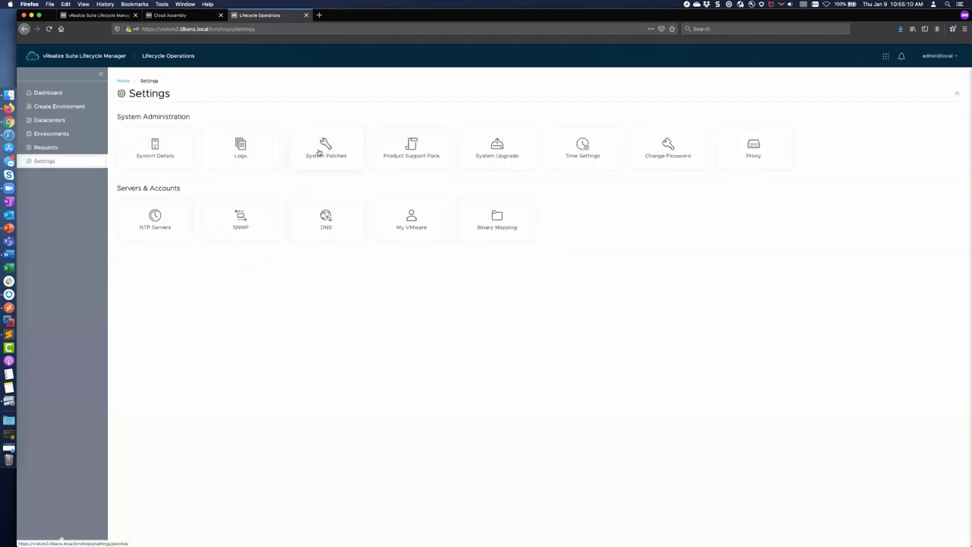
Step: Run an online patch check under Binary Mapping's Product Patch Binaries, which finds no patches
{"action": "left_click", "coordinate": [497, 217]}
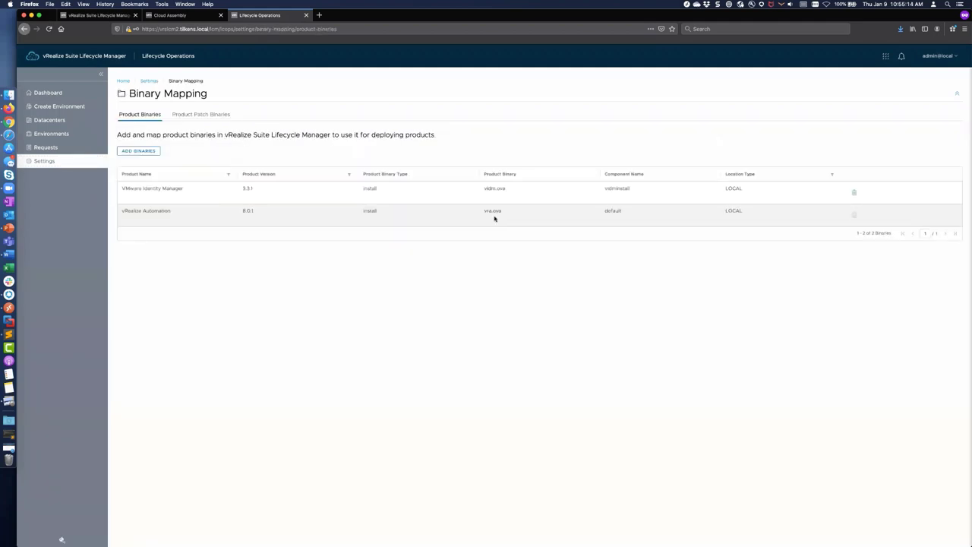
{"action": "left_click", "coordinate": [216, 115]}
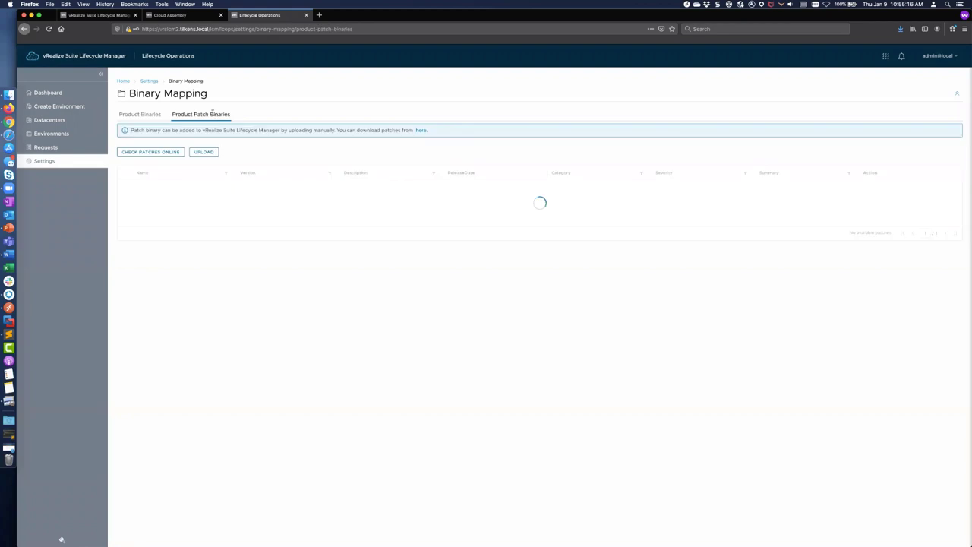
{"action": "left_click", "coordinate": [159, 152]}
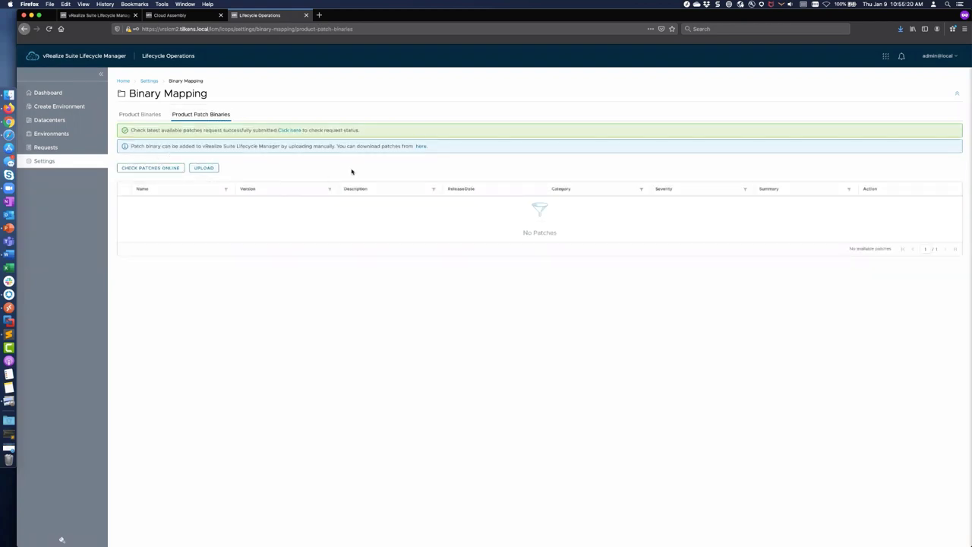
Step: Open the patch download link in a new tab, then return to Lifecycle Manager
{"action": "right_click", "coordinate": [419, 146]}
{"action": "left_click", "coordinate": [434, 149]}
{"action": "left_click", "coordinate": [344, 16]}
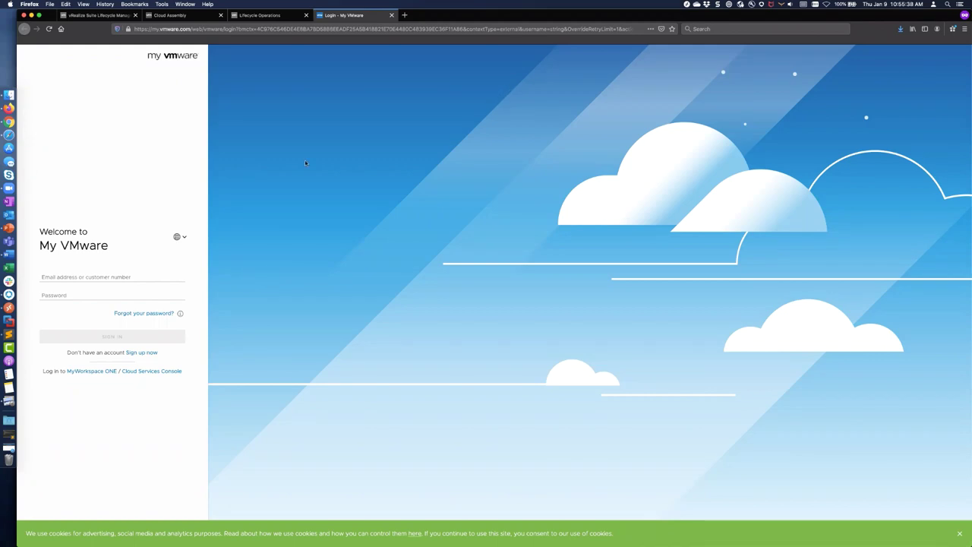
{"action": "left_click", "coordinate": [261, 15]}
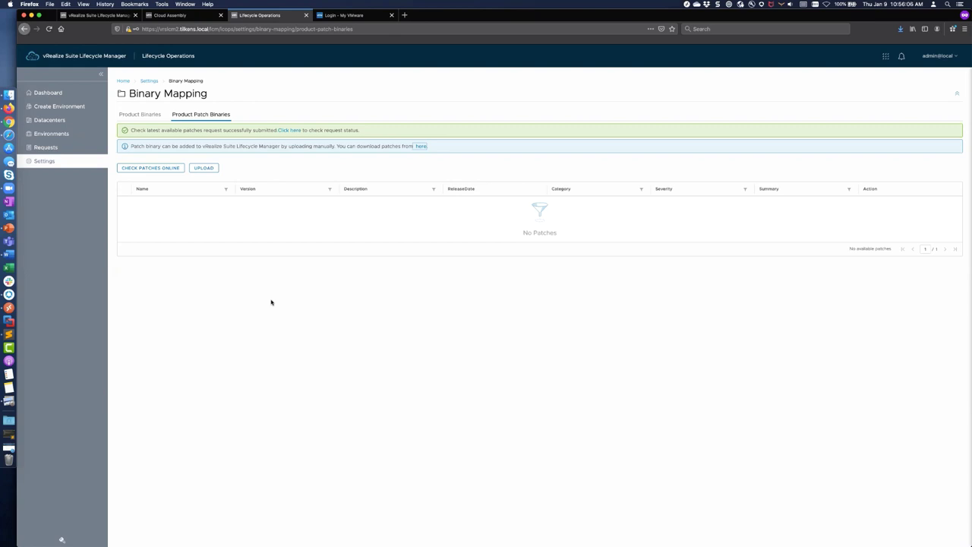
Step: Go back to the Product Binaries list and open the Add Product Binary dialog
{"action": "left_click", "coordinate": [140, 114]}
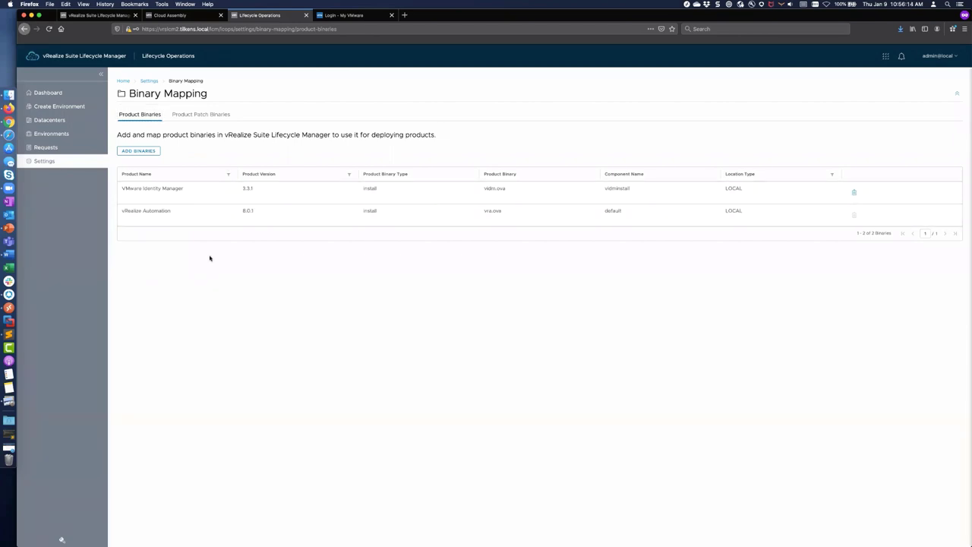
{"action": "left_click", "coordinate": [142, 151]}
Step: Try the My VMware, NFS and Local binary sources, settle on Local, then switch to Chrome
{"action": "left_click", "coordinate": [410, 227]}
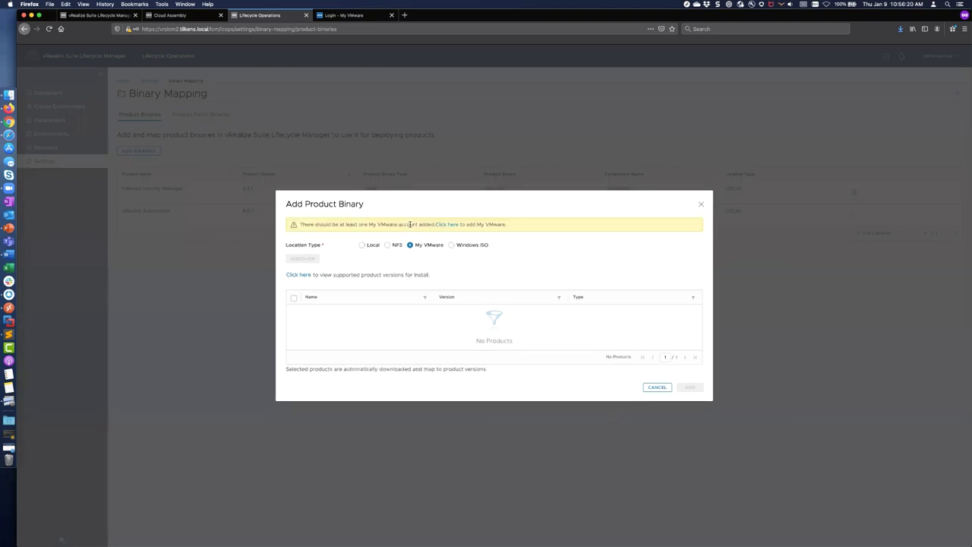
{"action": "left_click", "coordinate": [386, 244]}
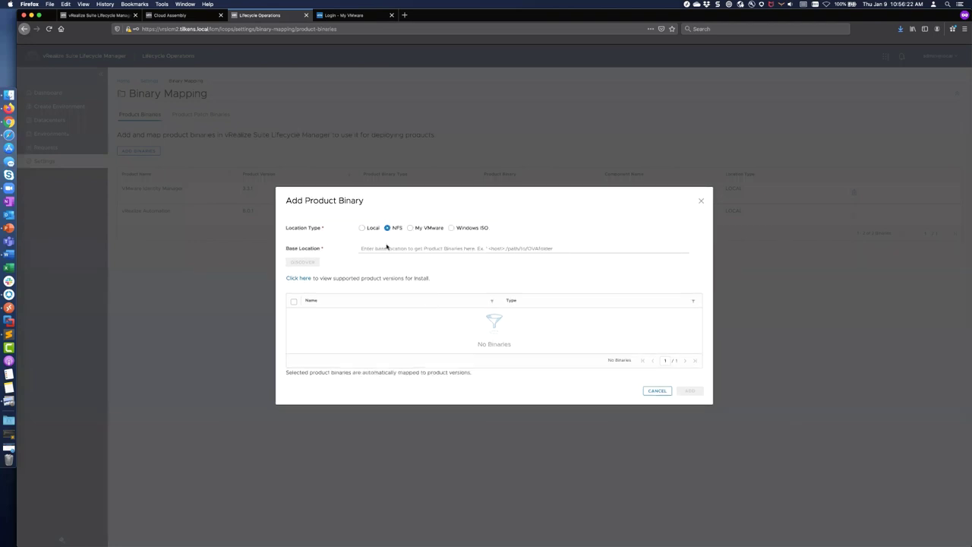
{"action": "left_click", "coordinate": [361, 228]}
{"action": "key", "text": "super+Tab"}
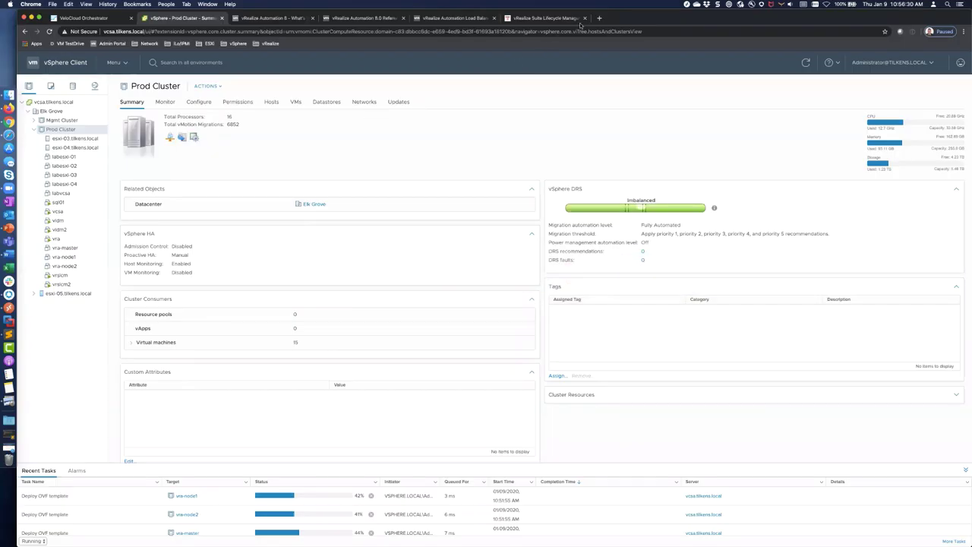
Step: Read the tlikens.com blog's Option 2 steps for importing OVAs from /data/OVAs, then switch back
{"action": "left_click", "coordinate": [574, 18]}
{"action": "scroll", "coordinate": [488, 385], "scroll_direction": "down", "scroll_amount": 20}
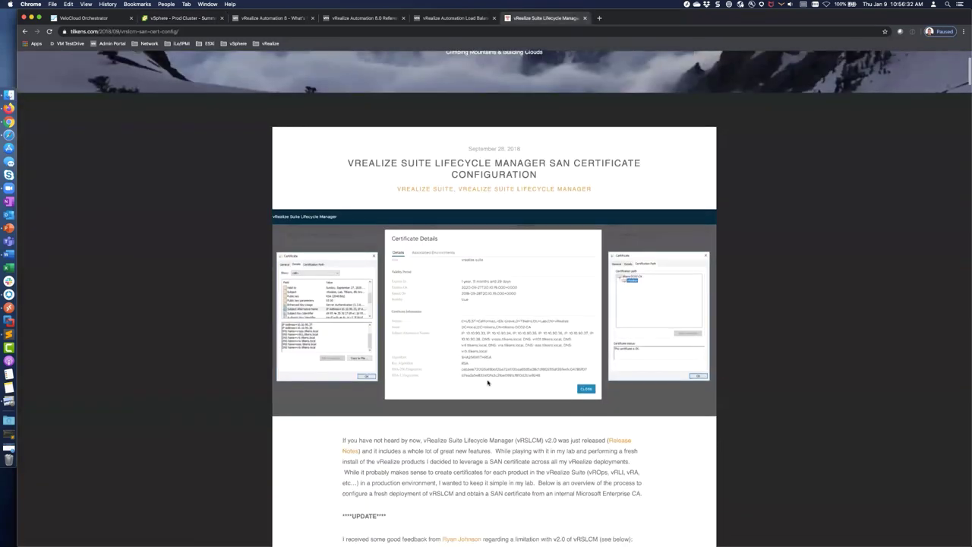
{"action": "scroll", "coordinate": [488, 382], "scroll_direction": "down", "scroll_amount": 20}
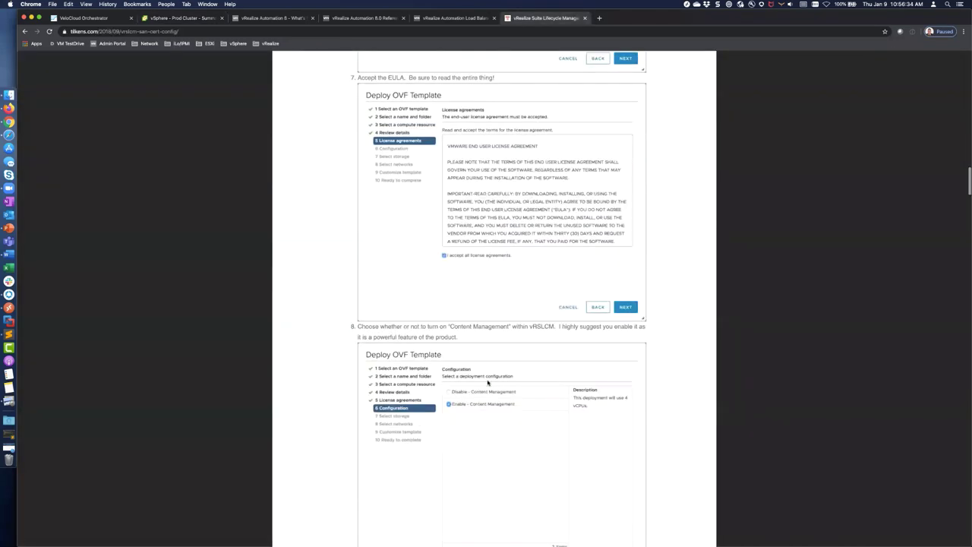
{"action": "scroll", "coordinate": [489, 384], "scroll_direction": "down", "scroll_amount": 15}
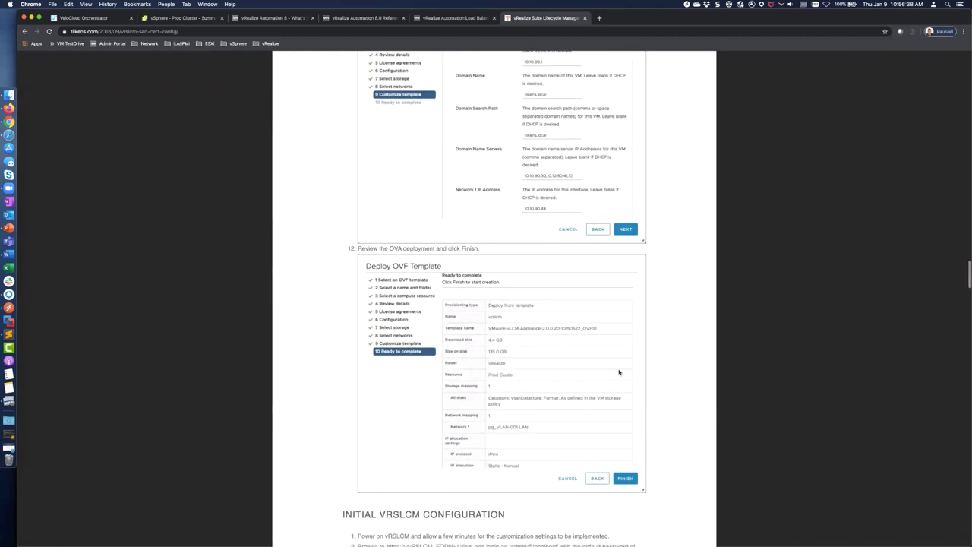
{"action": "scroll", "coordinate": [619, 372], "scroll_direction": "down", "scroll_amount": 12}
{"action": "scroll", "coordinate": [619, 372], "scroll_direction": "down", "scroll_amount": 12}
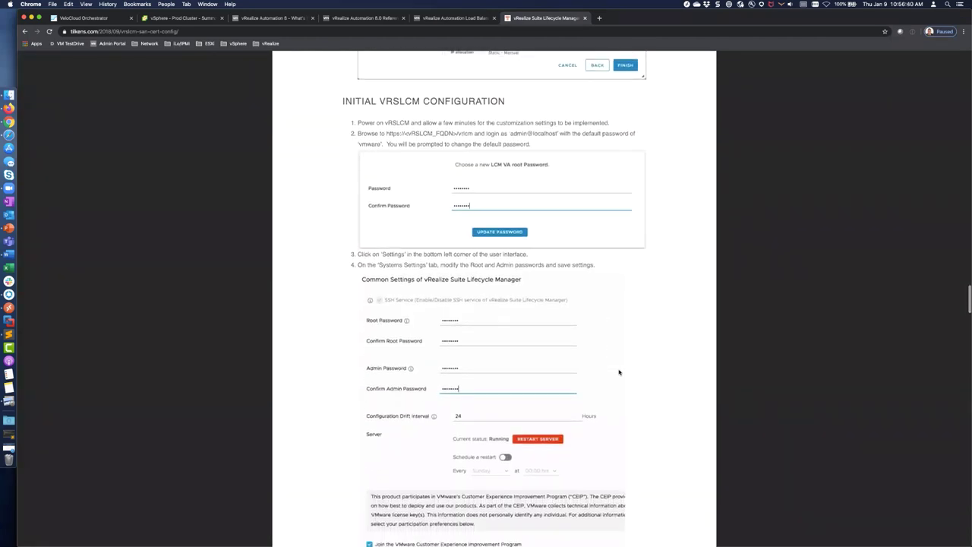
{"action": "scroll", "coordinate": [619, 372], "scroll_direction": "down", "scroll_amount": 3}
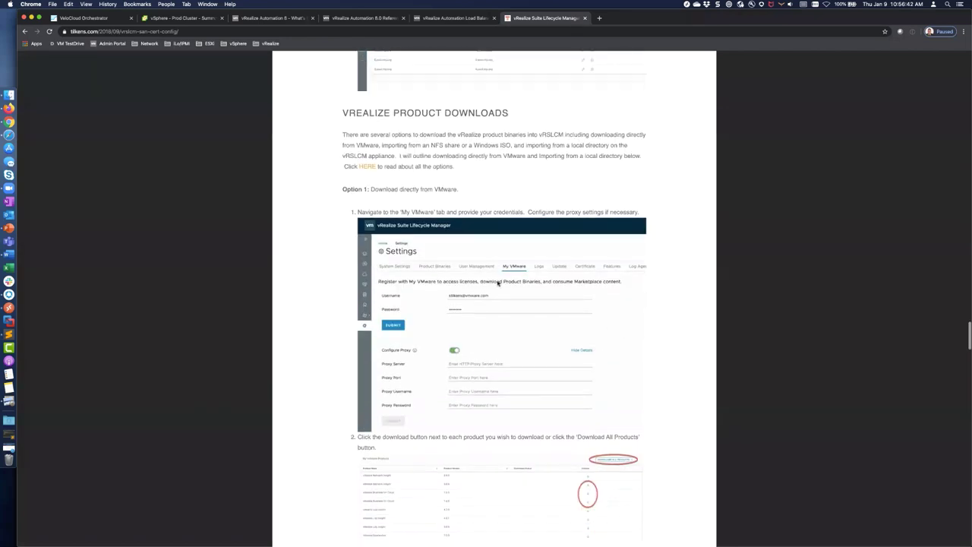
{"action": "scroll", "coordinate": [477, 238], "scroll_direction": "down", "scroll_amount": 2}
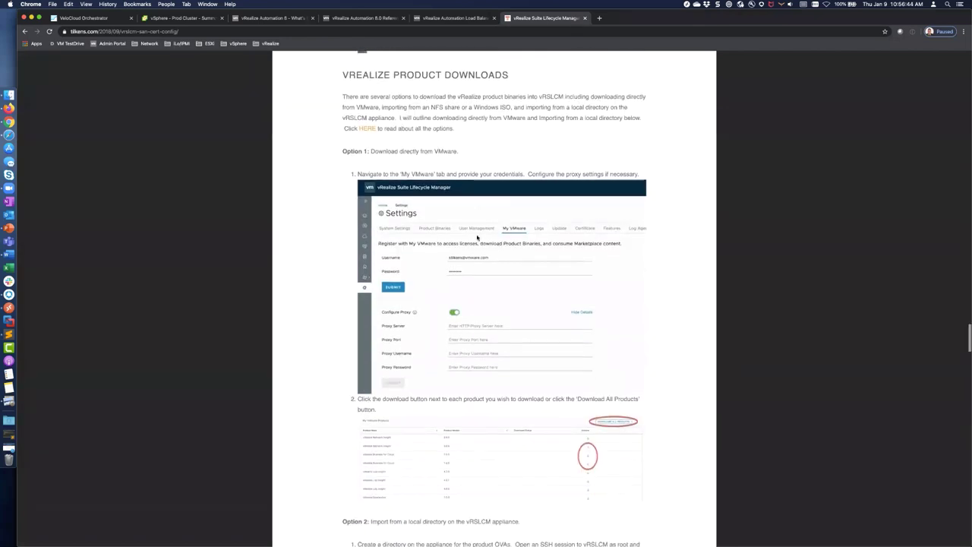
{"action": "scroll", "coordinate": [477, 237], "scroll_direction": "down", "scroll_amount": 6}
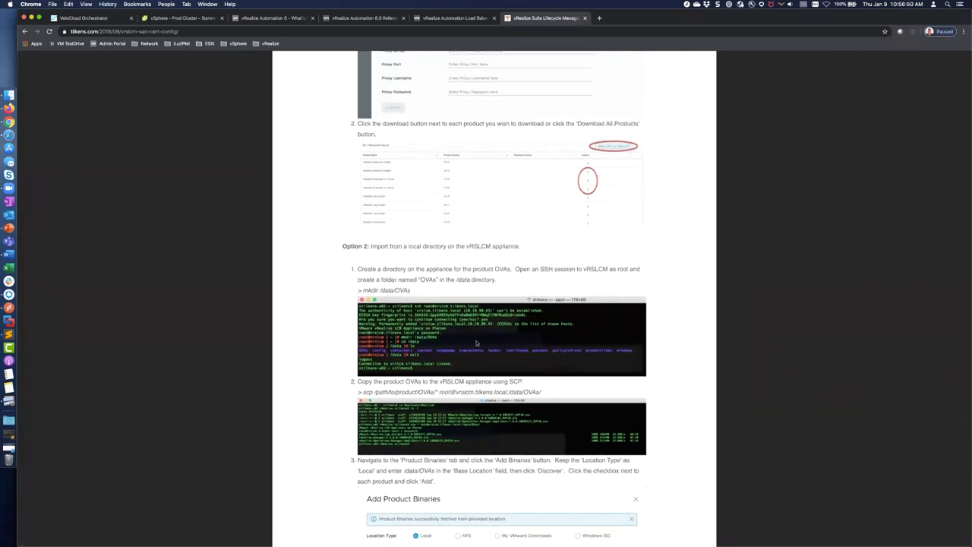
{"action": "scroll", "coordinate": [476, 343], "scroll_direction": "down", "scroll_amount": 3}
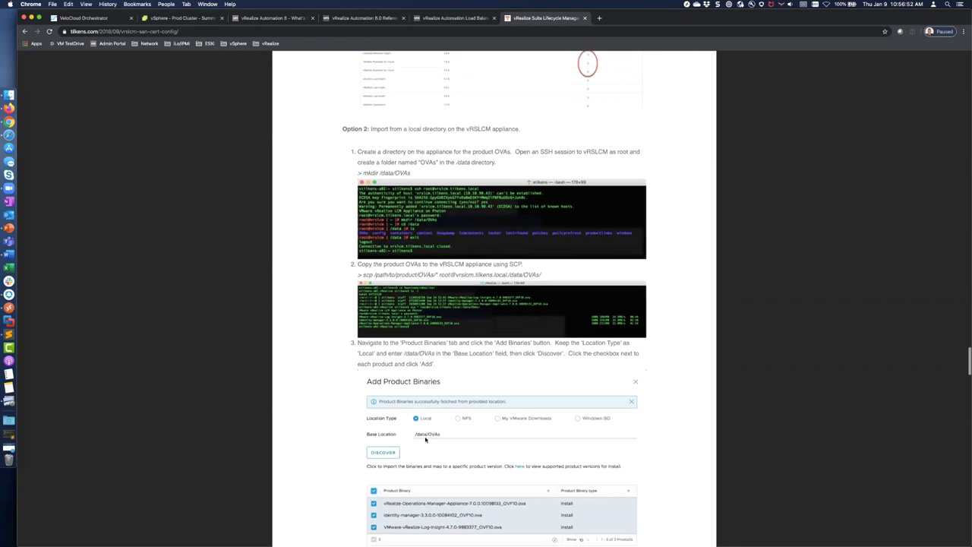
{"action": "scroll", "coordinate": [457, 440], "scroll_direction": "down", "scroll_amount": 2}
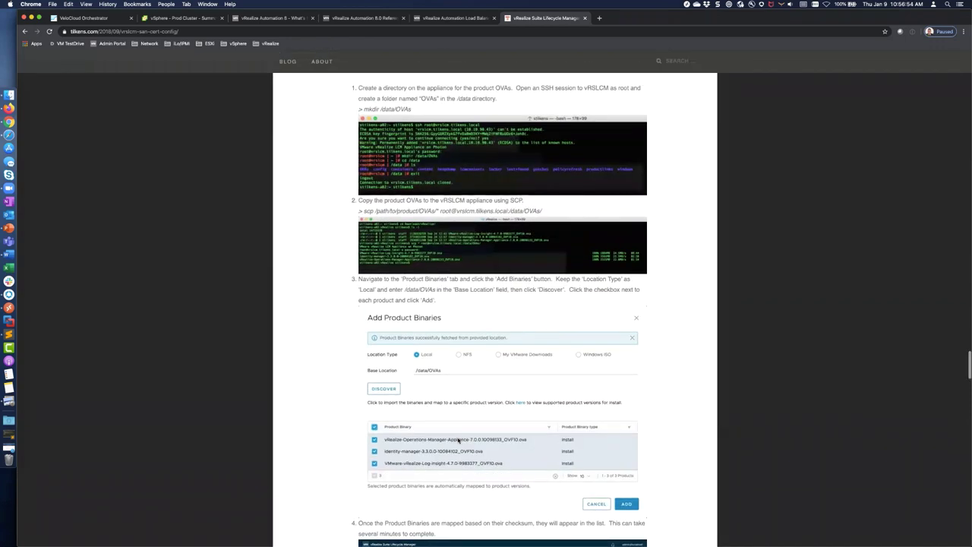
{"action": "scroll", "coordinate": [458, 440], "scroll_direction": "up", "scroll_amount": 1}
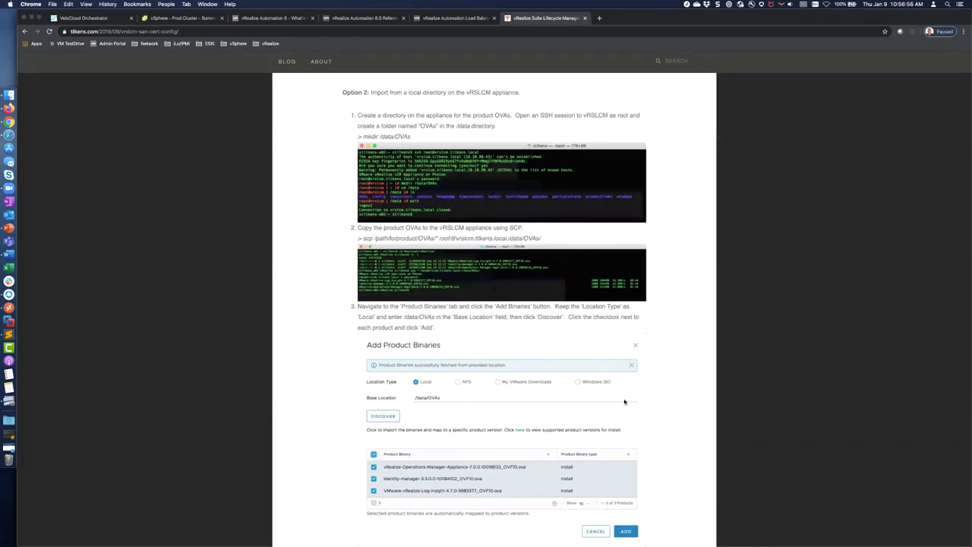
{"action": "key", "text": "super+Tab"}
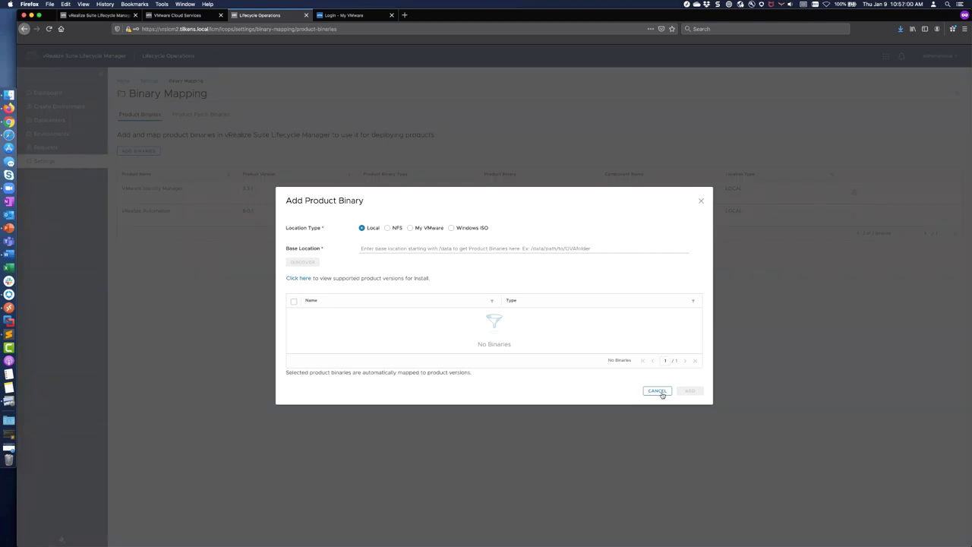
Step: Cancel the Add Product Binary dialog and switch to the vRealize Automation landing page tab
{"action": "left_click", "coordinate": [658, 391]}
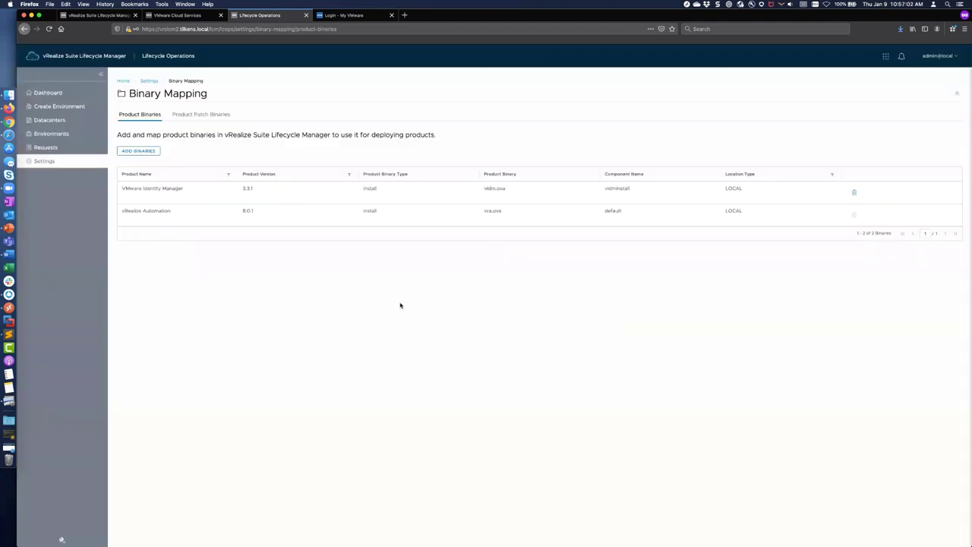
{"action": "left_click", "coordinate": [168, 16]}
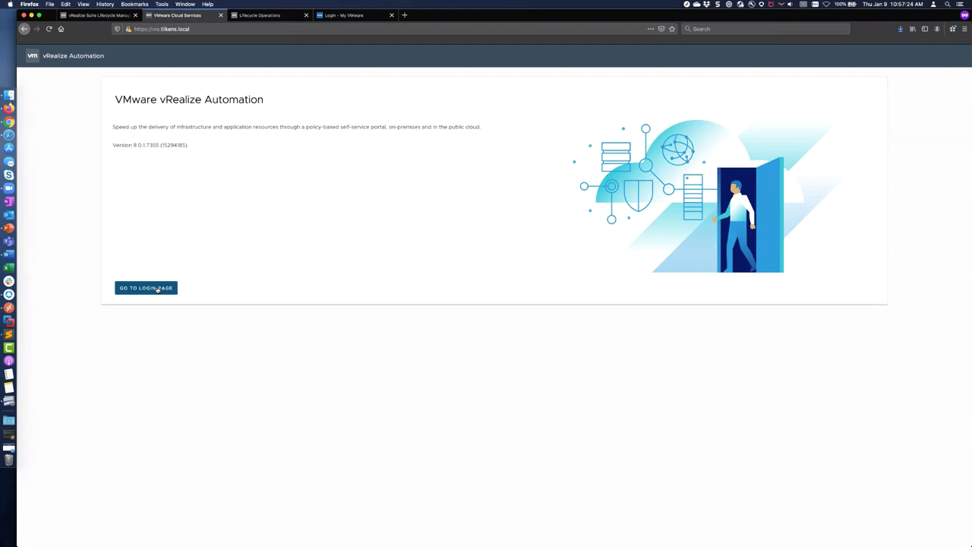
Step: Go to the vRealize Automation login page
{"action": "left_click", "coordinate": [158, 289]}
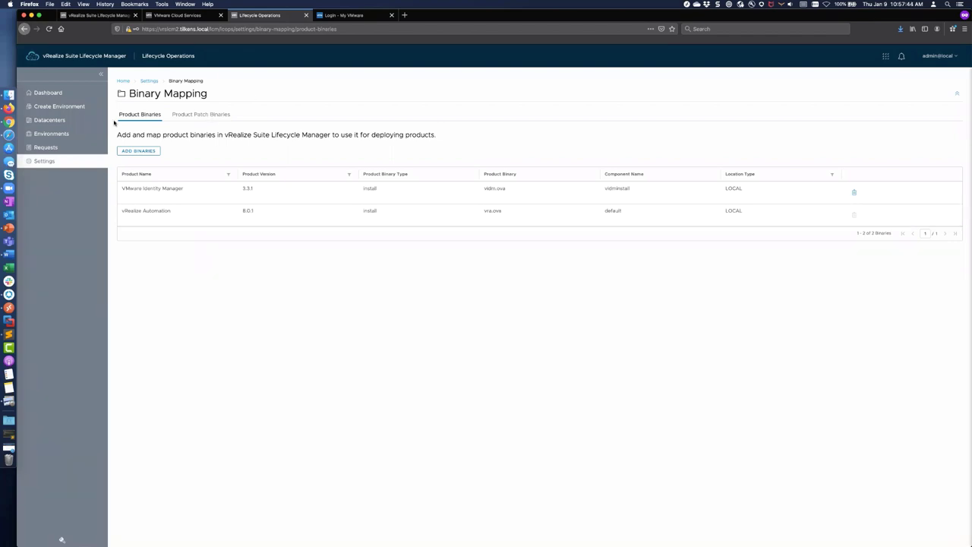
{"action": "left_click", "coordinate": [55, 108]}
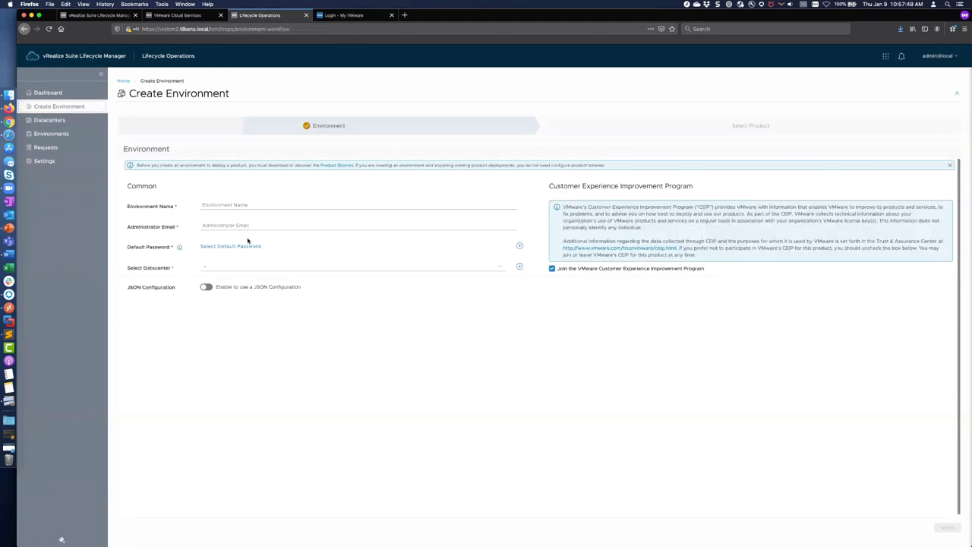
{"action": "left_click", "coordinate": [232, 204]}
{"action": "type", "text": "dev vrops"}
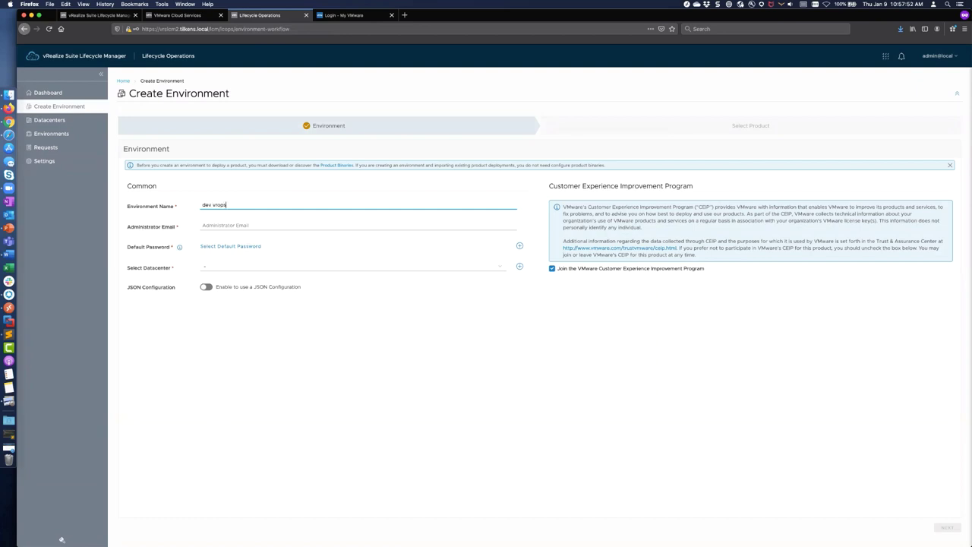
{"action": "left_click", "coordinate": [357, 226]}
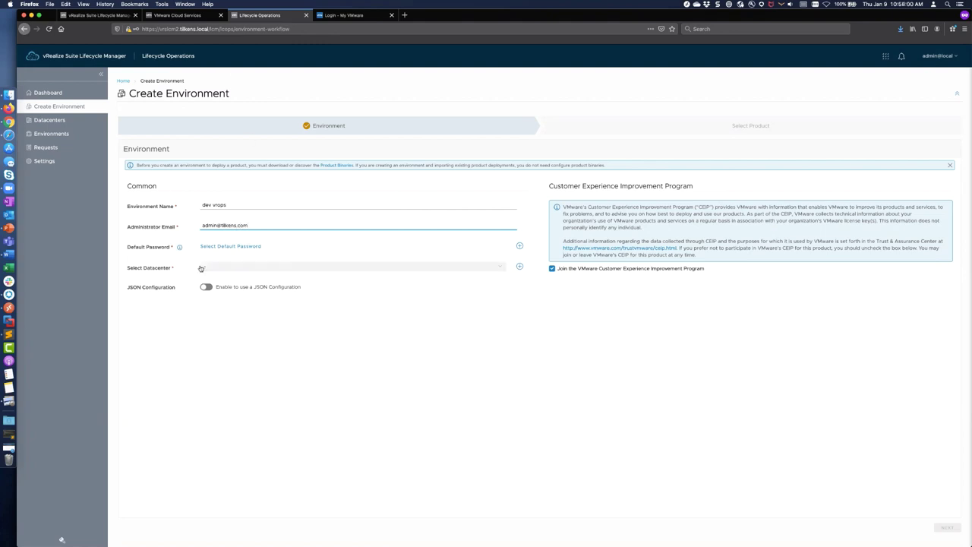
{"action": "left_click", "coordinate": [57, 158]}
{"action": "left_click", "coordinate": [496, 229]}
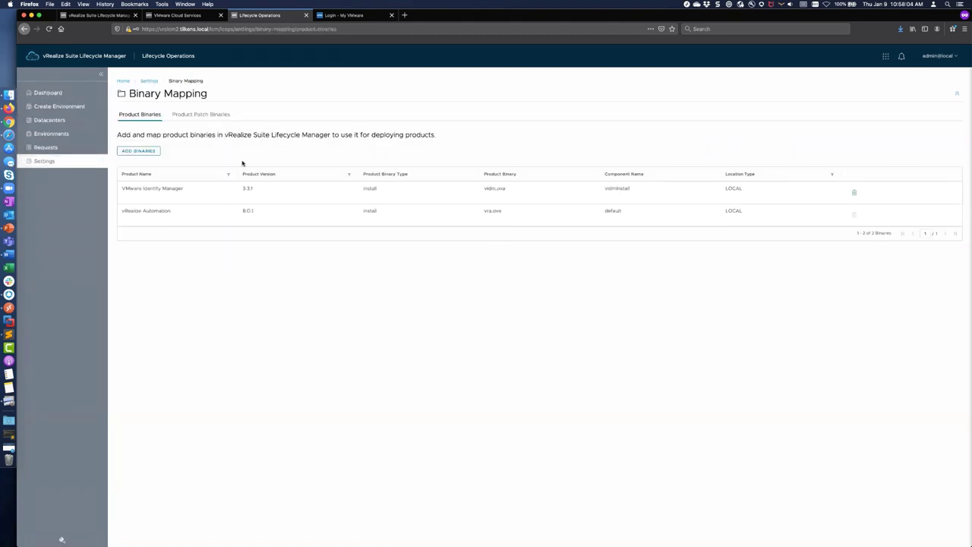
{"action": "left_click", "coordinate": [150, 152]}
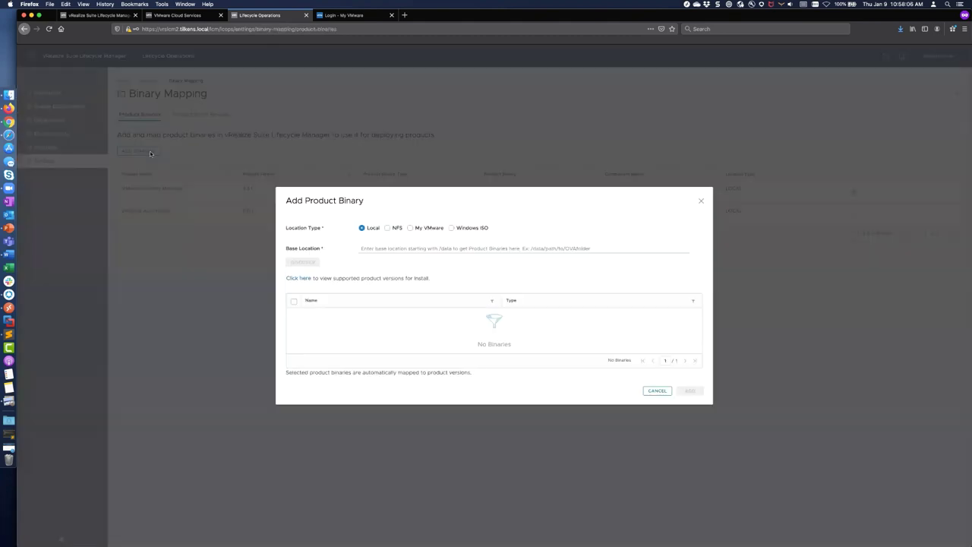
{"action": "left_click", "coordinate": [298, 278]}
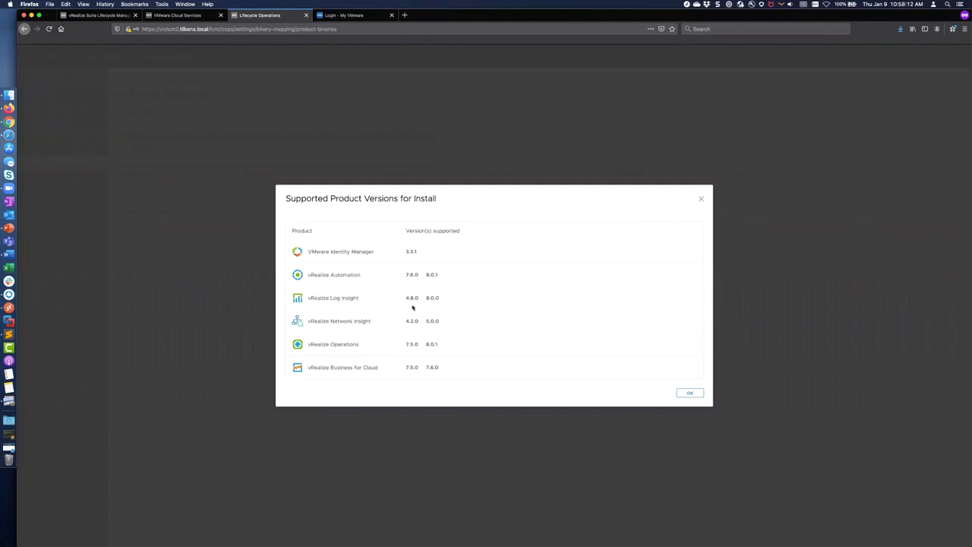
{"action": "left_click_drag", "start_coordinate": [415, 344], "coordinate": [440, 344]}
{"action": "left_click", "coordinate": [689, 394]}
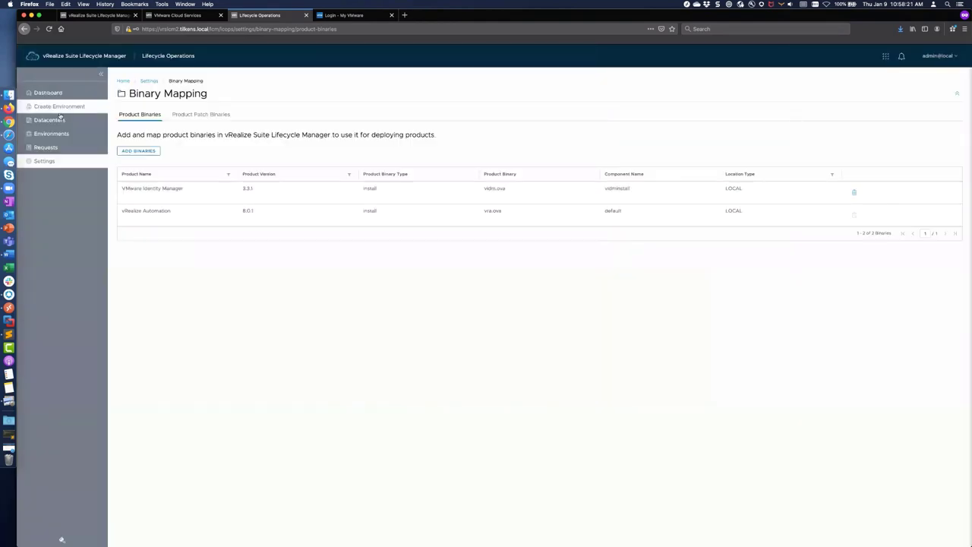
Step: Start a new environment named 'dev vrops' with the admin e-mail, default password and Default_datacenter
{"action": "left_click", "coordinate": [55, 107]}
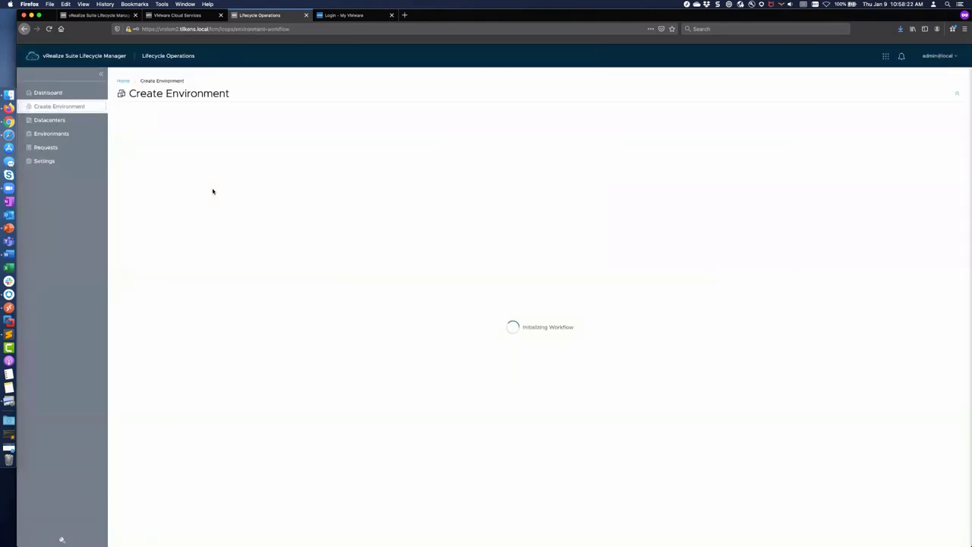
{"action": "left_click", "coordinate": [226, 205]}
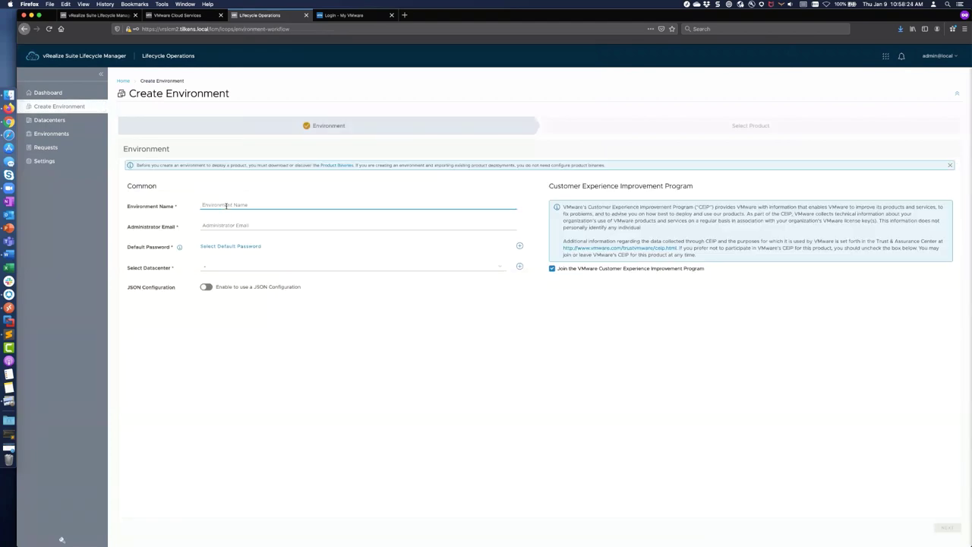
{"action": "type", "text": "dev vrops"}
{"action": "key", "text": "Tab"}
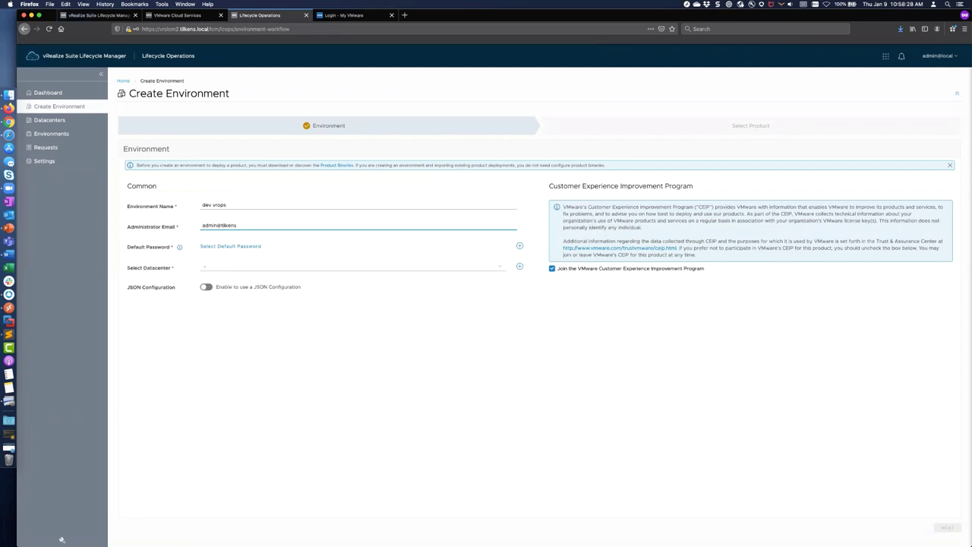
{"action": "left_click", "coordinate": [228, 246]}
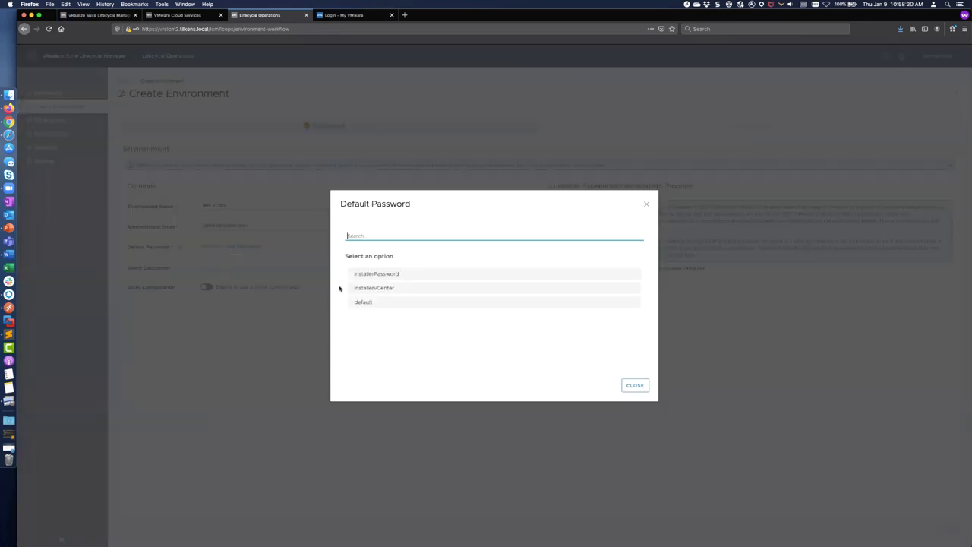
{"action": "left_click", "coordinate": [358, 303]}
{"action": "left_click", "coordinate": [226, 264]}
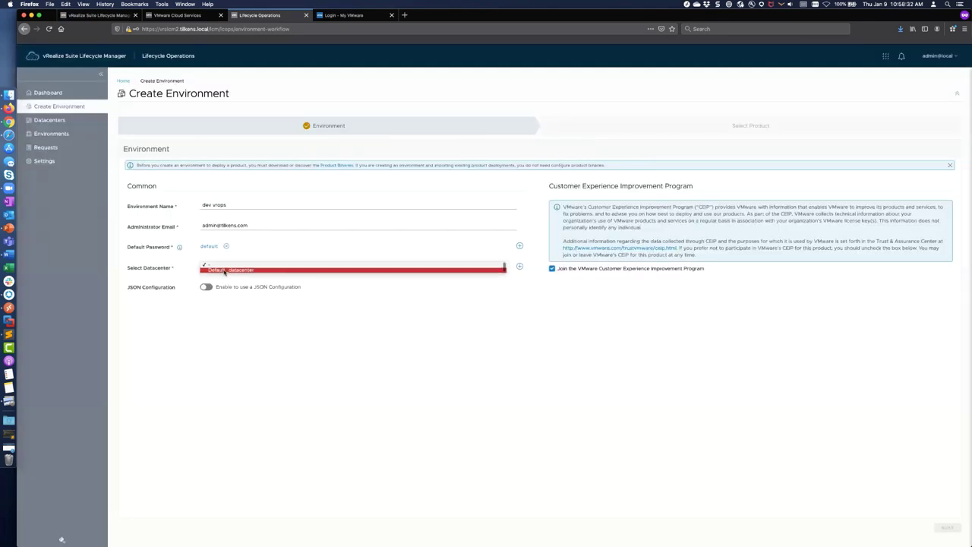
{"action": "left_click", "coordinate": [227, 270]}
Step: Add vRealize Operations to the environment as an Import and continue to product details
{"action": "left_click", "coordinate": [946, 527]}
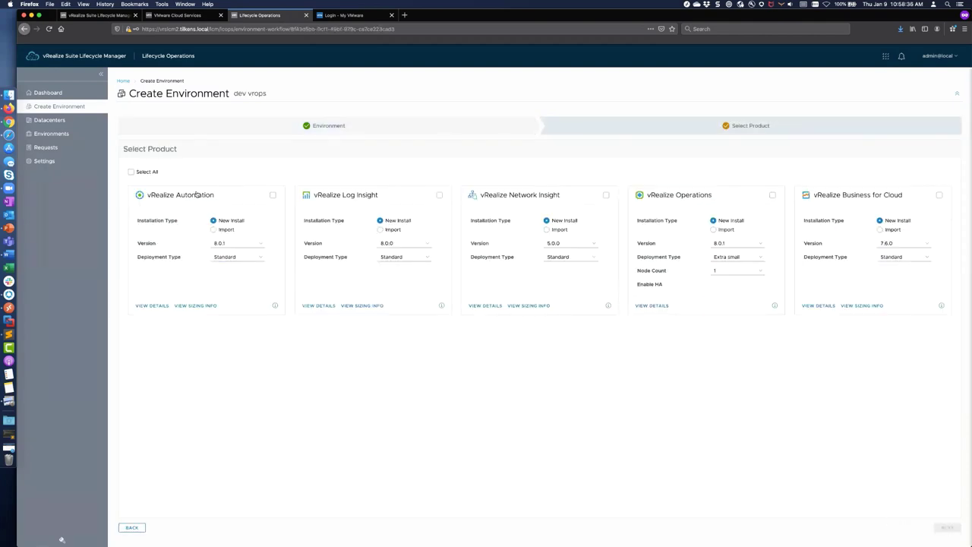
{"action": "left_click", "coordinate": [772, 196]}
{"action": "left_click", "coordinate": [716, 244]}
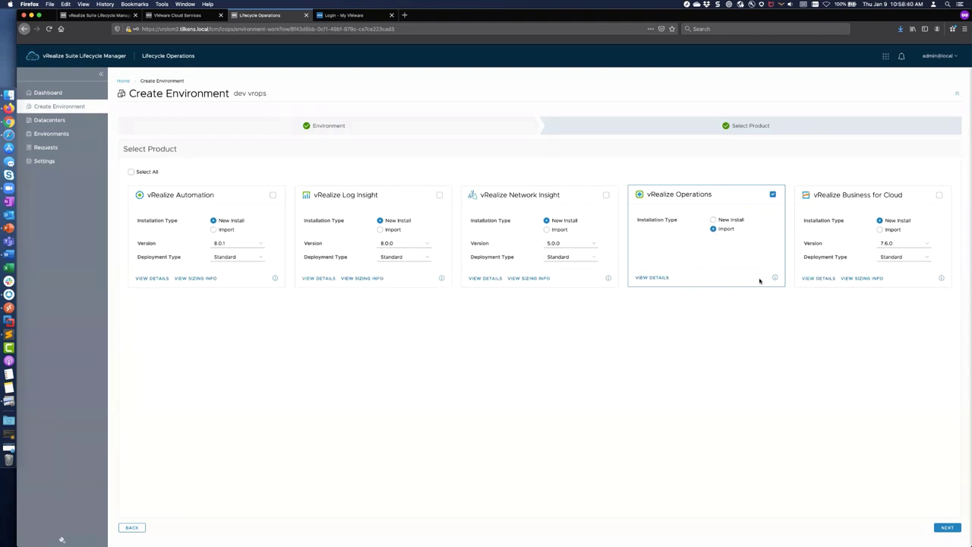
{"action": "left_click", "coordinate": [946, 527]}
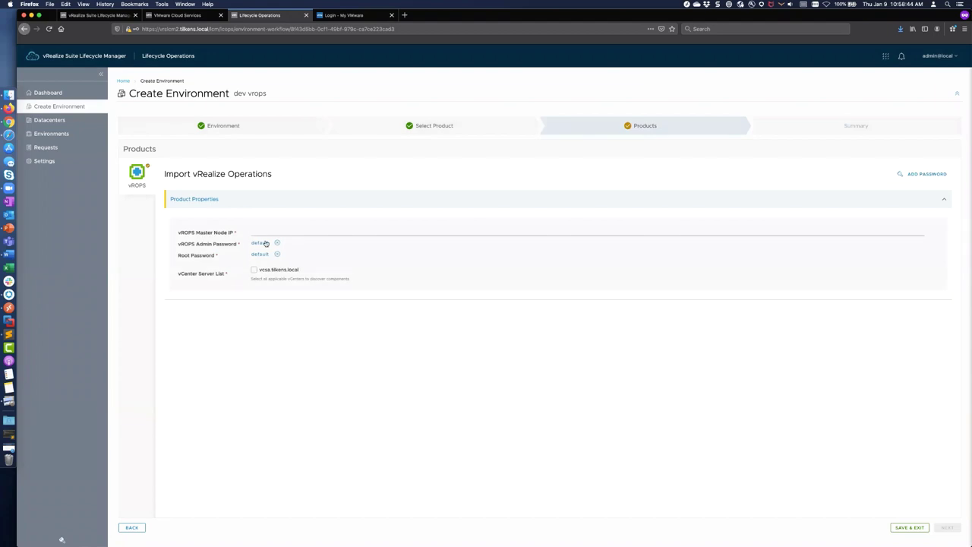
Step: Enter vrops.tilkens.local as the vROPS Master Node IP, then select the rejected hostname
{"action": "left_click", "coordinate": [295, 234]}
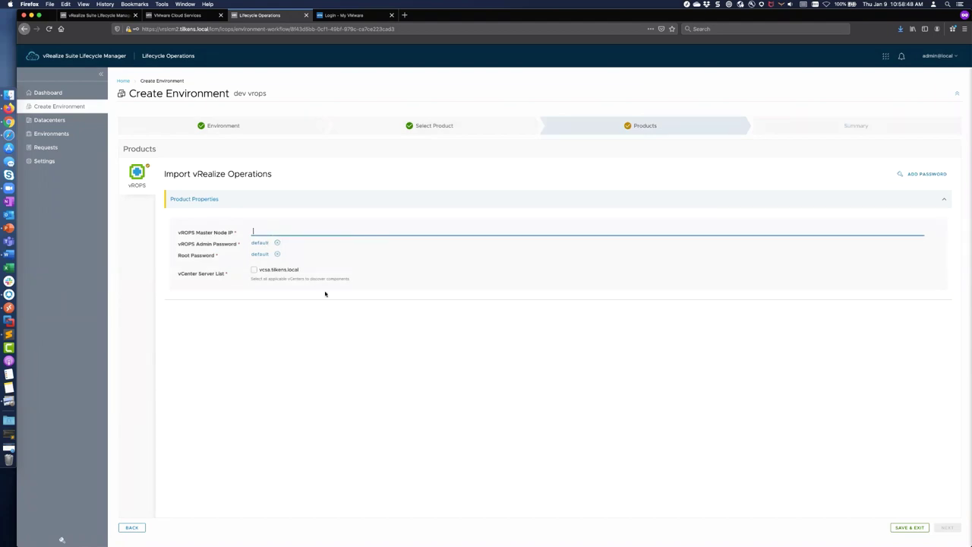
{"action": "type", "text": "vrops.tilkens.local"}
{"action": "left_click", "coordinate": [253, 270]}
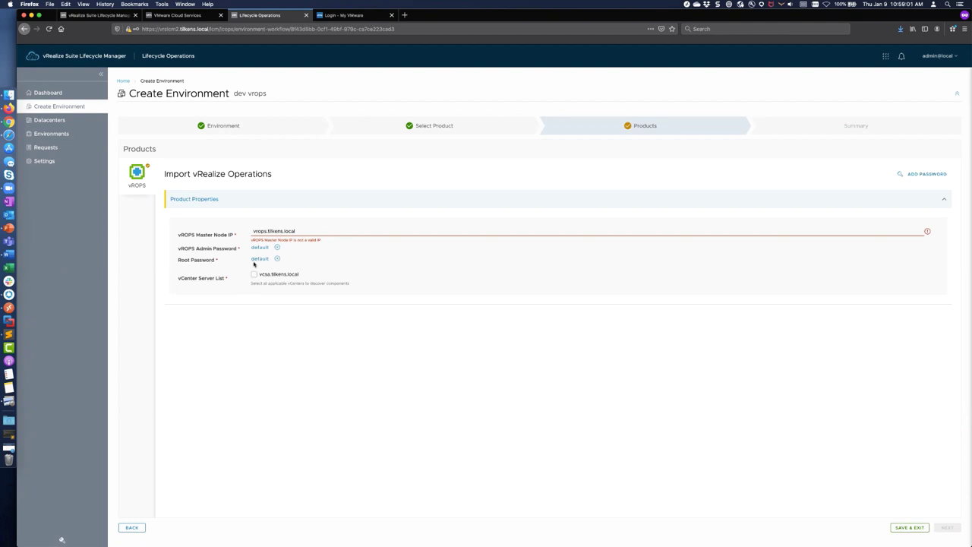
{"action": "left_click_drag", "start_coordinate": [304, 231], "coordinate": [236, 228]}
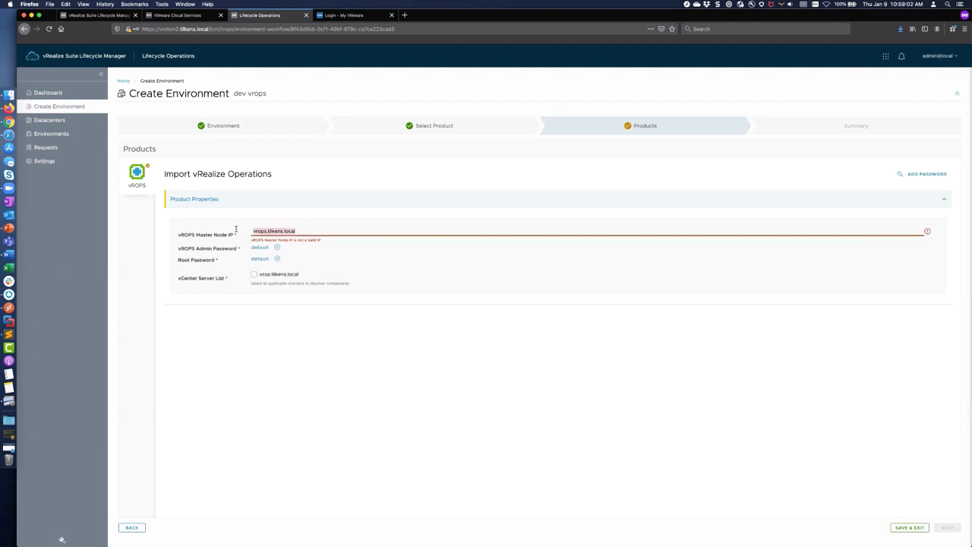
Step: Ping vrops.tilkens.local in Terminal to find its IP address, then return to the form
{"action": "key", "text": "super+space"}
{"action": "type", "text": "terminal"}
{"action": "key", "text": "Return"}
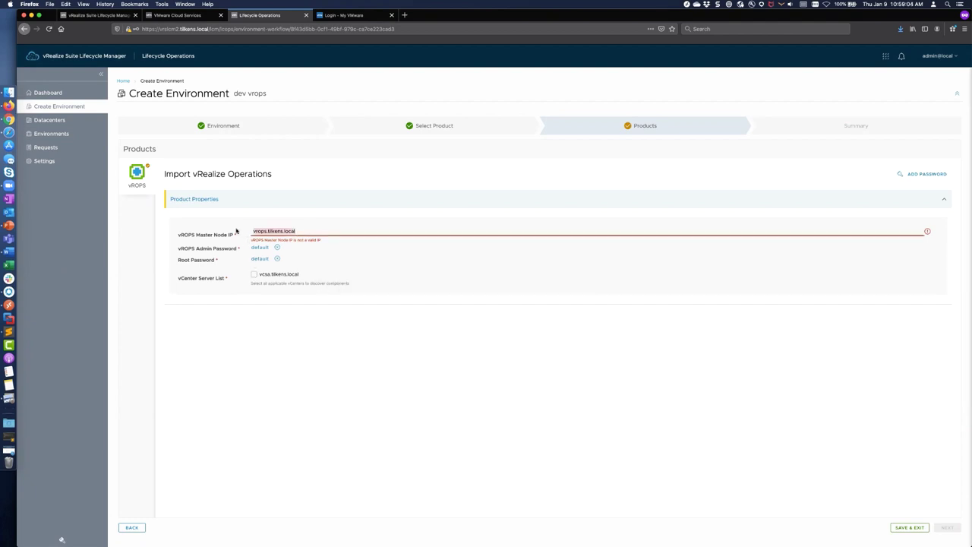
{"action": "type", "text": "ping vrops"}
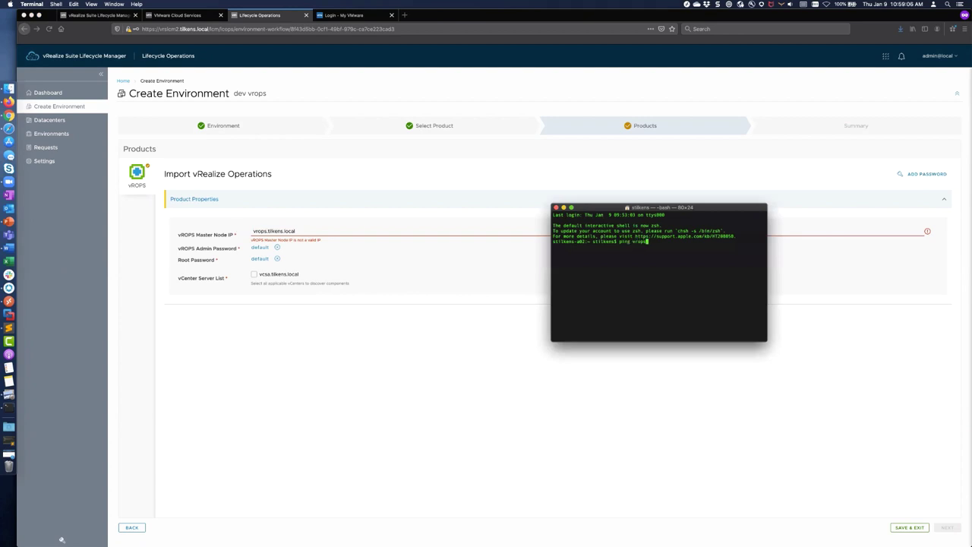
{"action": "type", "text": ".tilkens.local"}
{"action": "key", "text": "Return"}
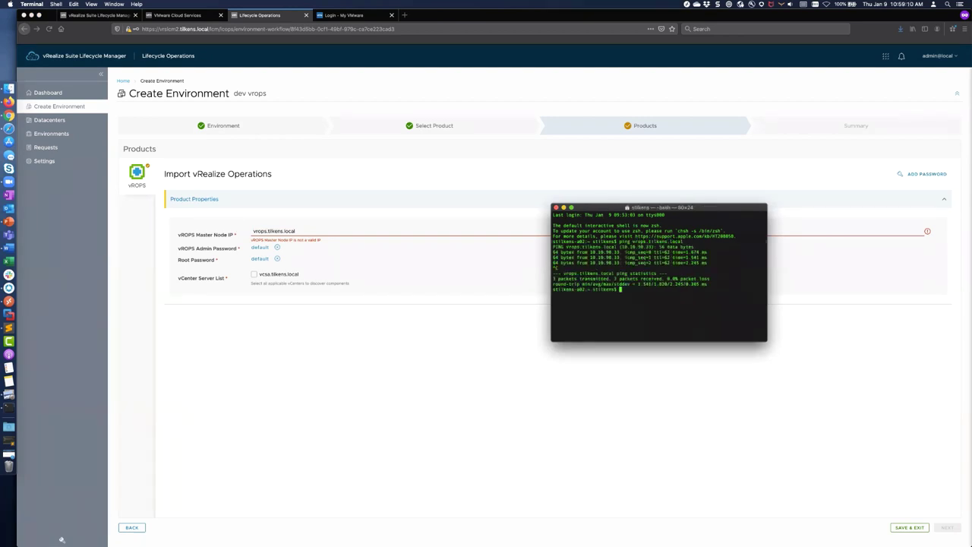
{"action": "left_click", "coordinate": [236, 231]}
Step: Enter 10.10.90.33 as the master node IP, include vcsa.tilkens.local, and continue to Summary
{"action": "type", "text": "10.1"}
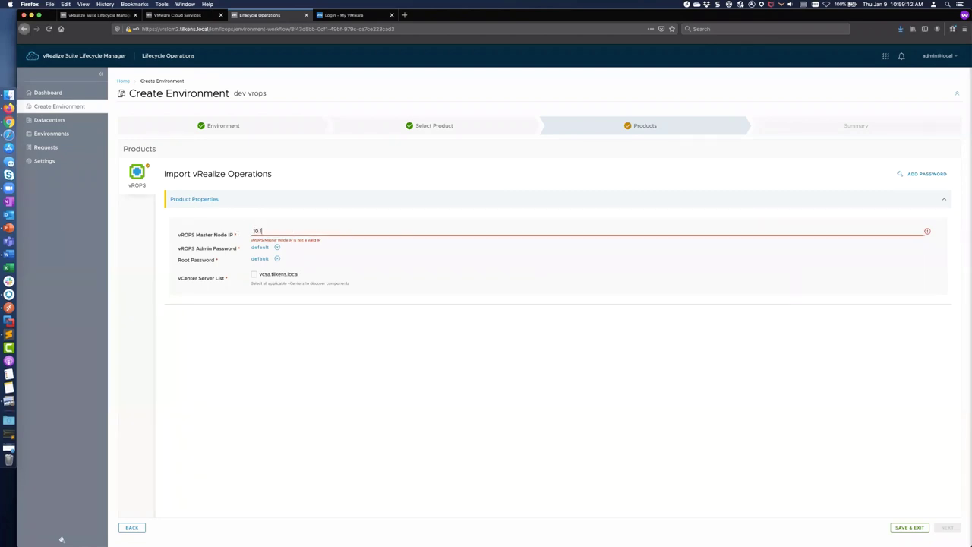
{"action": "type", "text": "0.90.33"}
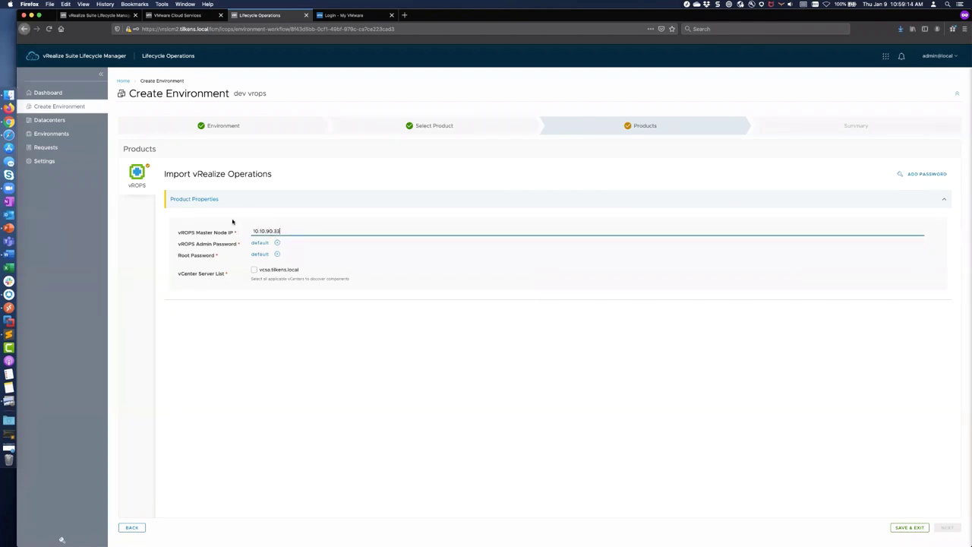
{"action": "left_click", "coordinate": [254, 270]}
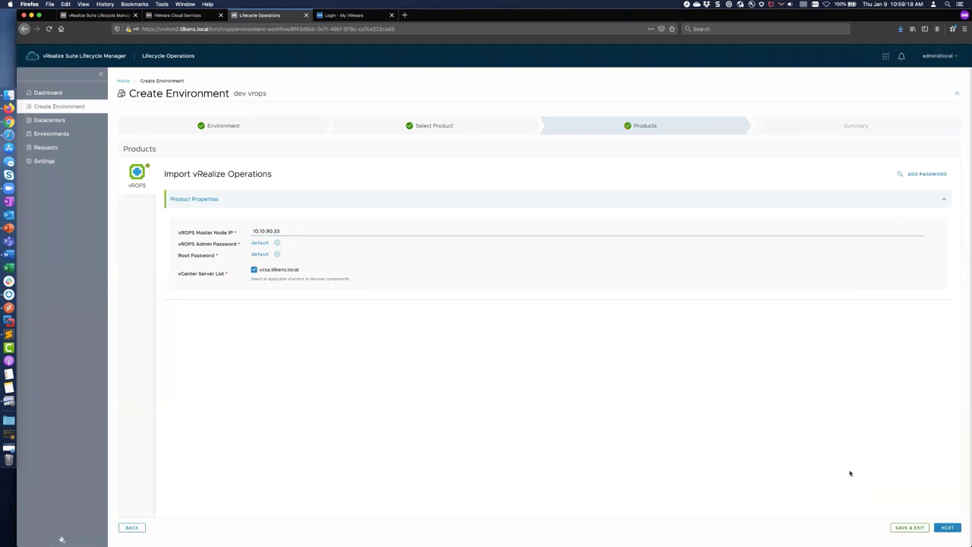
{"action": "left_click", "coordinate": [947, 527]}
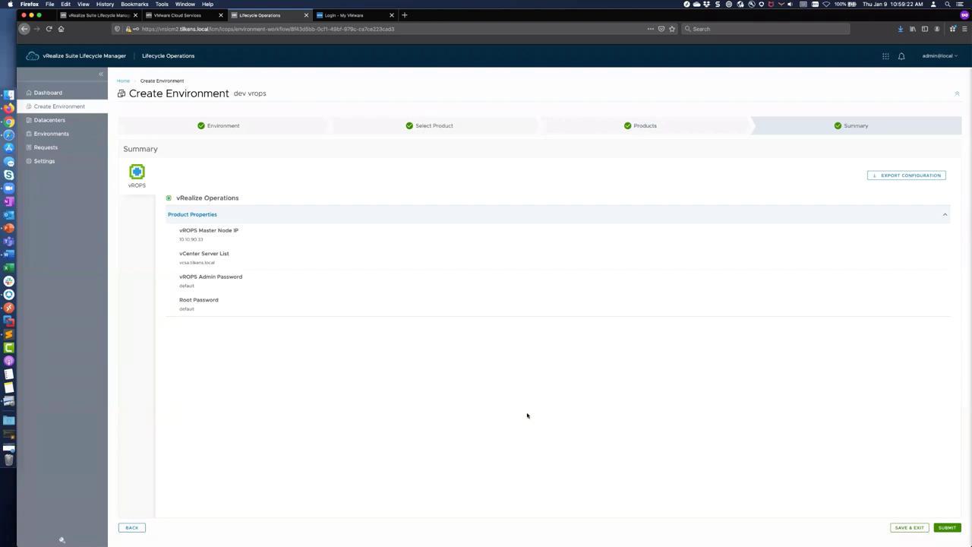
Step: Submit the dev vrops import request from the Summary page
{"action": "left_click", "coordinate": [947, 528]}
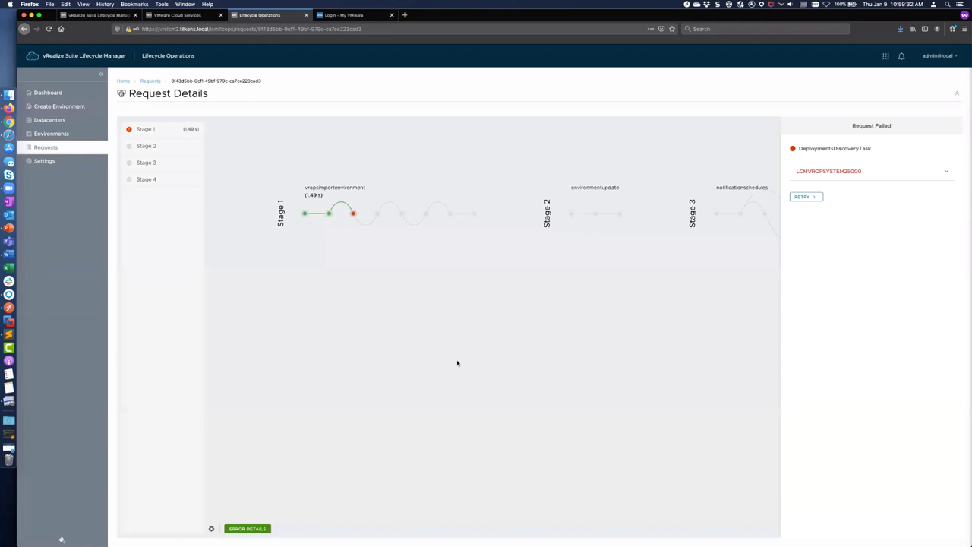
Step: Expand the LCMVROPSYSTEM25000 error row to see the connection failure details
{"action": "left_click", "coordinate": [946, 171]}
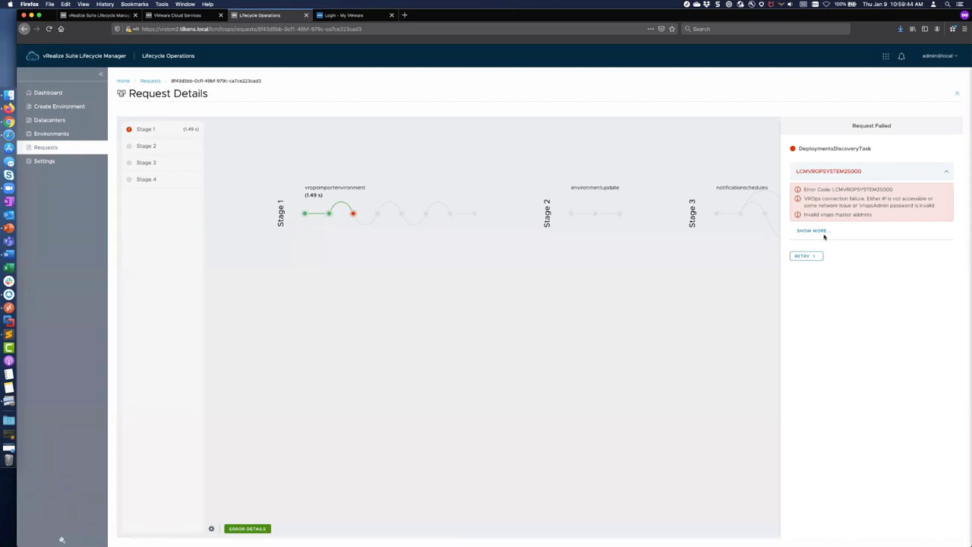
{"action": "key", "text": "super+shift+p"}
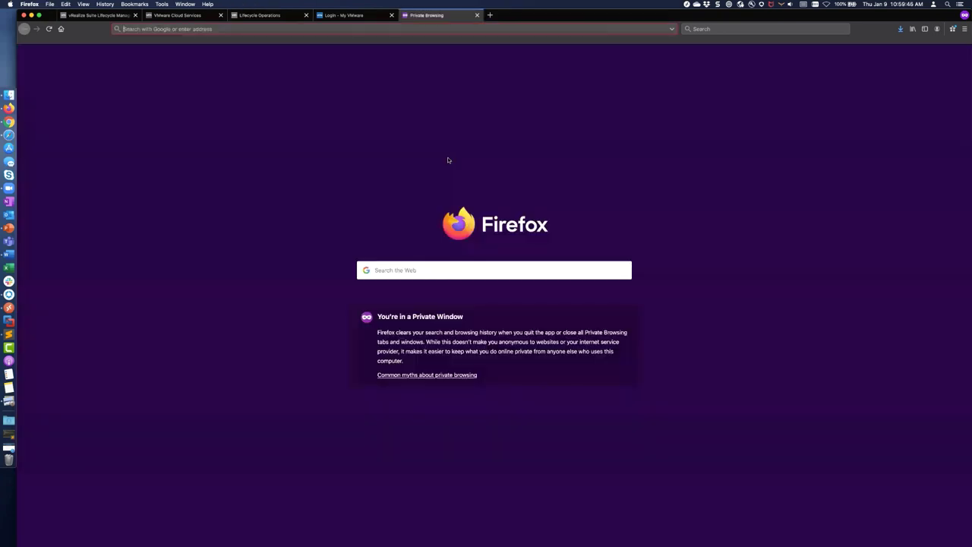
{"action": "type", "text": "https://vrops.tilkens.local/"}
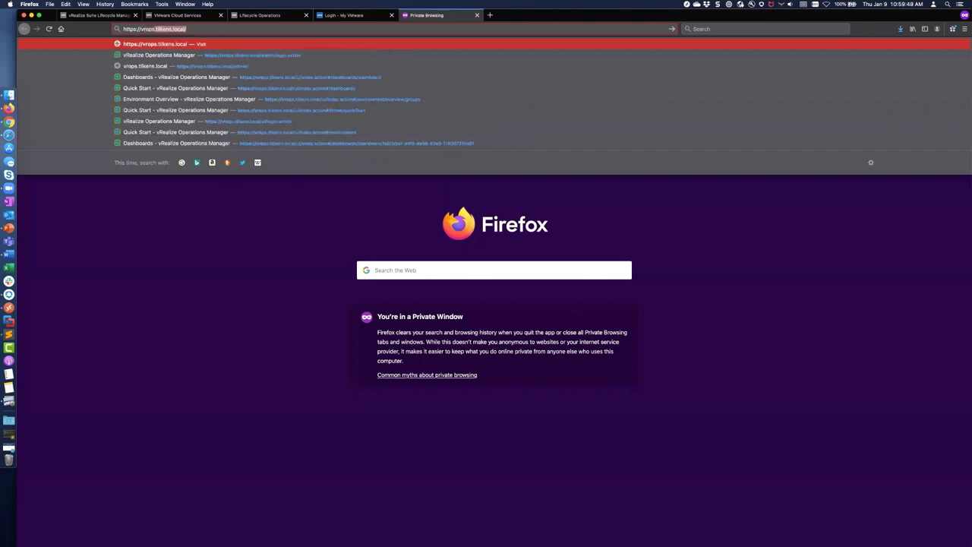
{"action": "key", "text": "Return"}
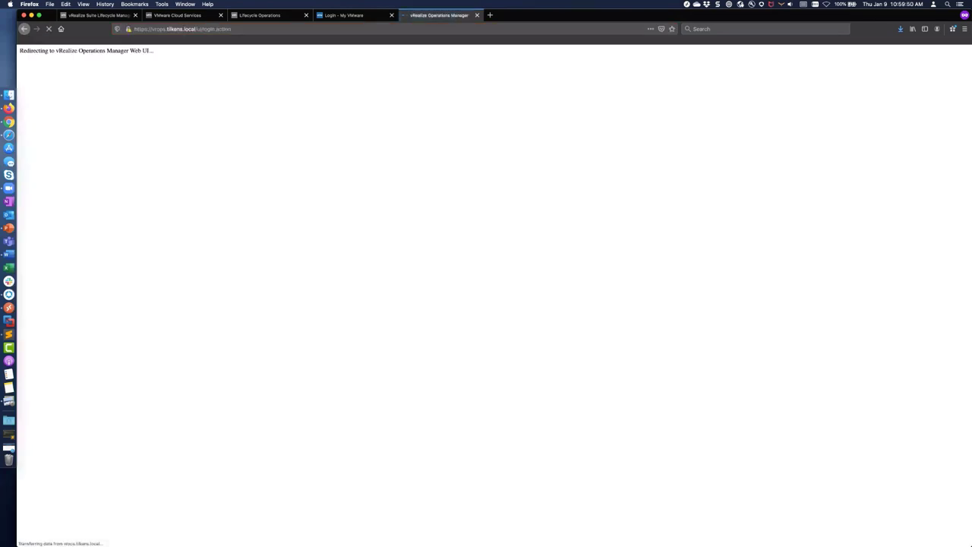
{"action": "type", "text": "admin"}
{"action": "key", "text": "Tab"}
{"action": "type", "text": "•••"}
{"action": "key", "text": "Return"}
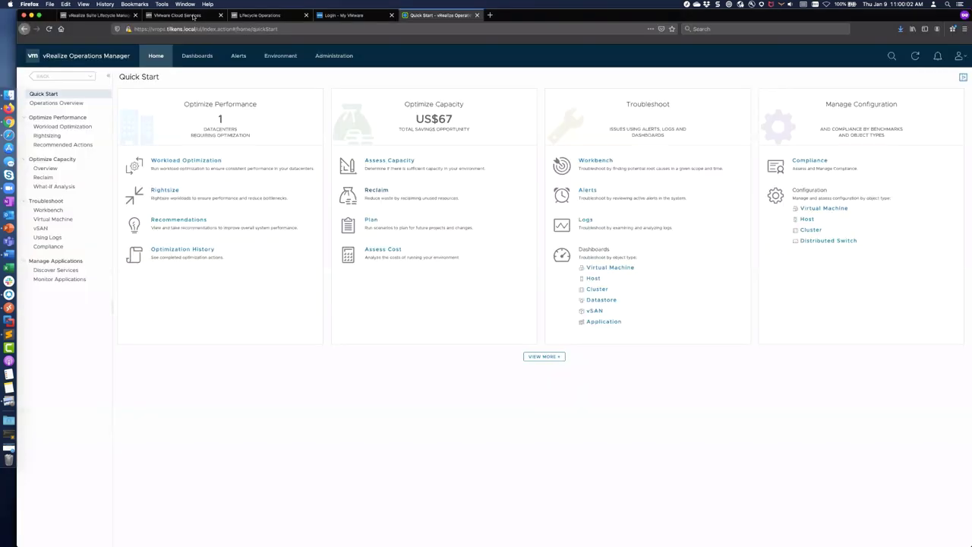
{"action": "left_click", "coordinate": [194, 16]}
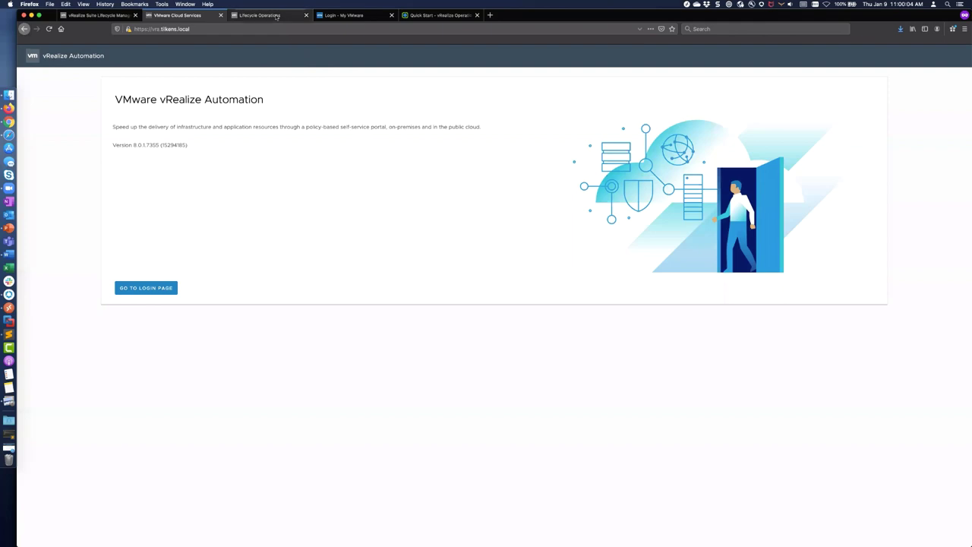
{"action": "left_click", "coordinate": [262, 15]}
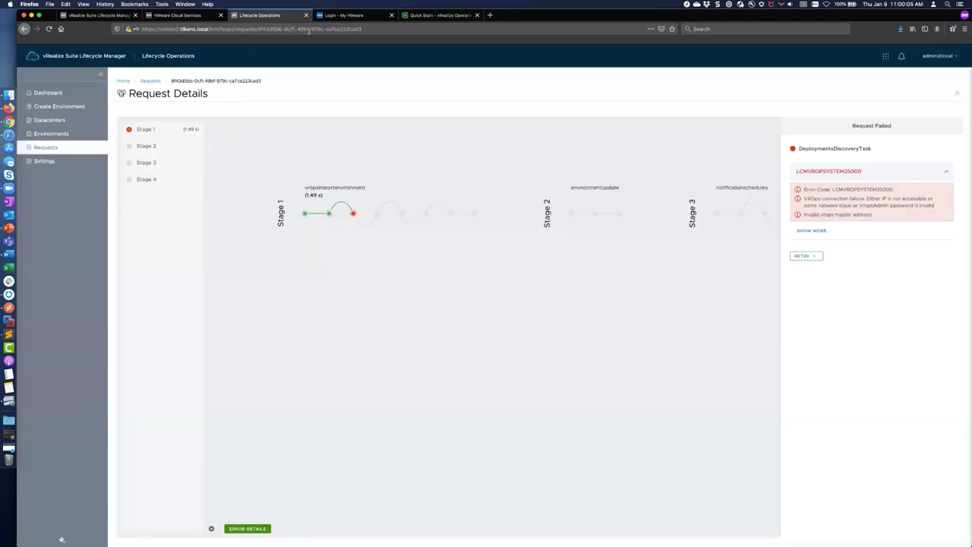
Step: Retry the failed dev vrops import with installerPassword selected as the vROPS admin password
{"action": "left_click", "coordinate": [812, 231]}
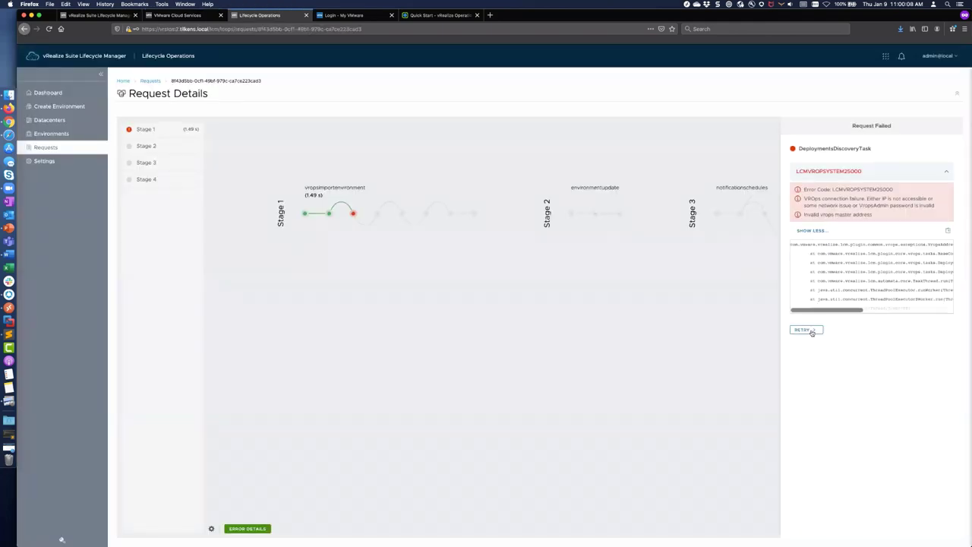
{"action": "left_click", "coordinate": [805, 329]}
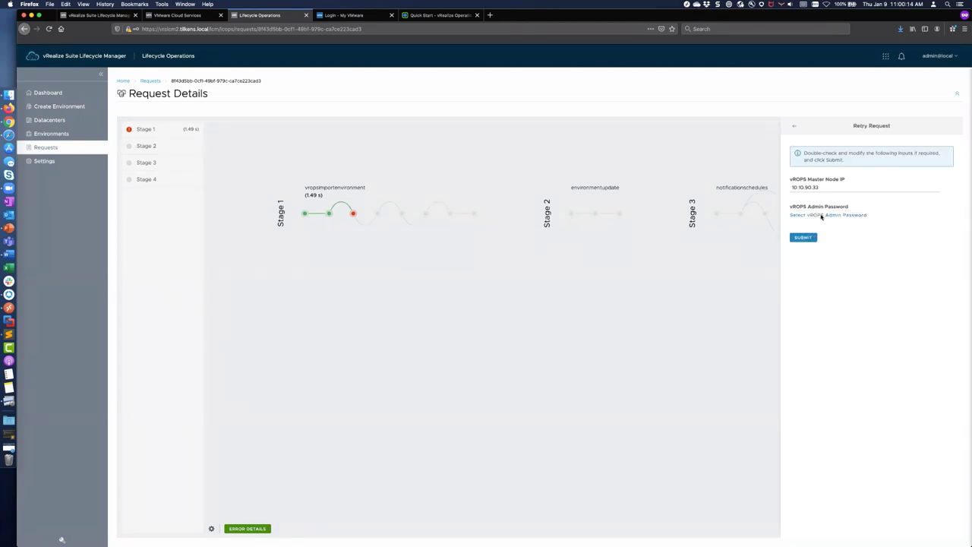
{"action": "left_click", "coordinate": [817, 215]}
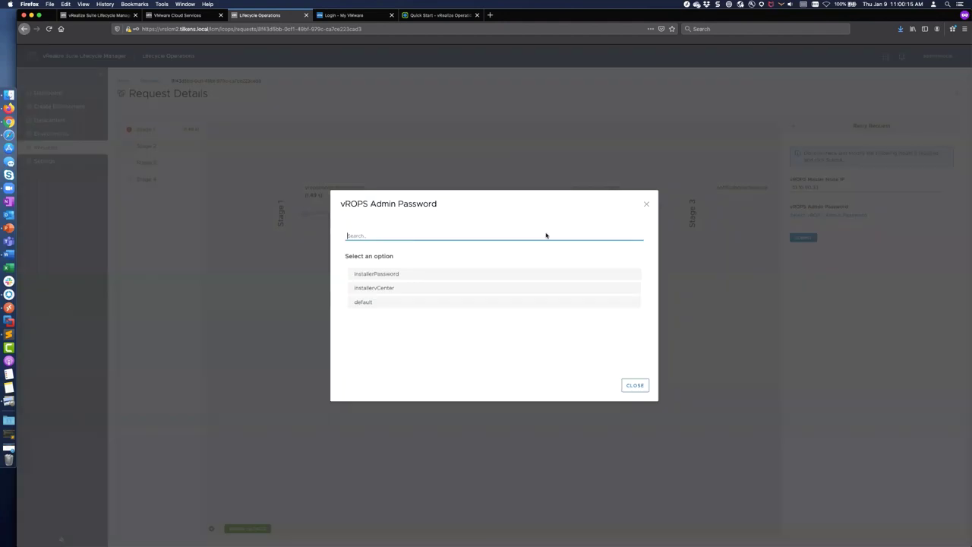
{"action": "left_click", "coordinate": [386, 275]}
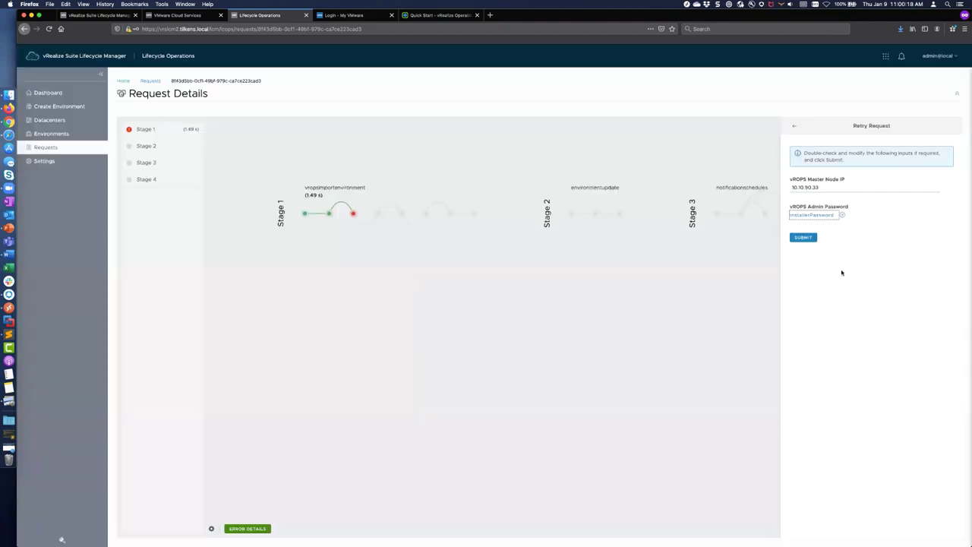
{"action": "left_click", "coordinate": [800, 238]}
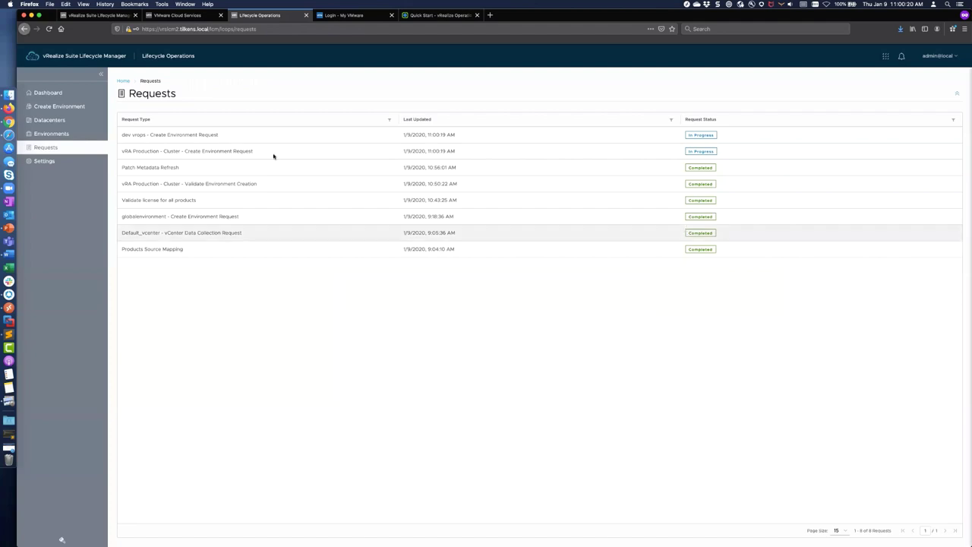
Step: Review the dev vrops request's stages, then open the 'vRA Production - Cluster - Create Environment Request' details
{"action": "left_click", "coordinate": [691, 136]}
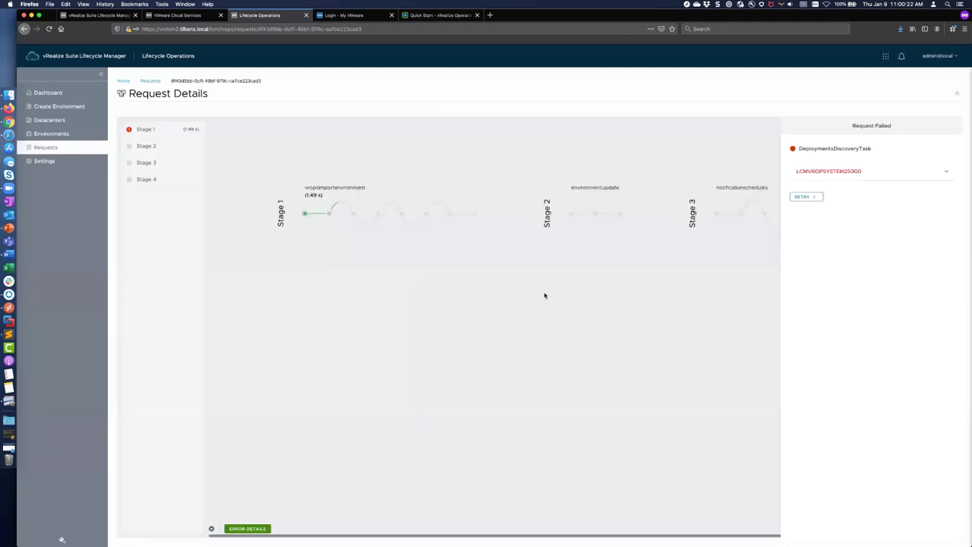
{"action": "left_click", "coordinate": [427, 419]}
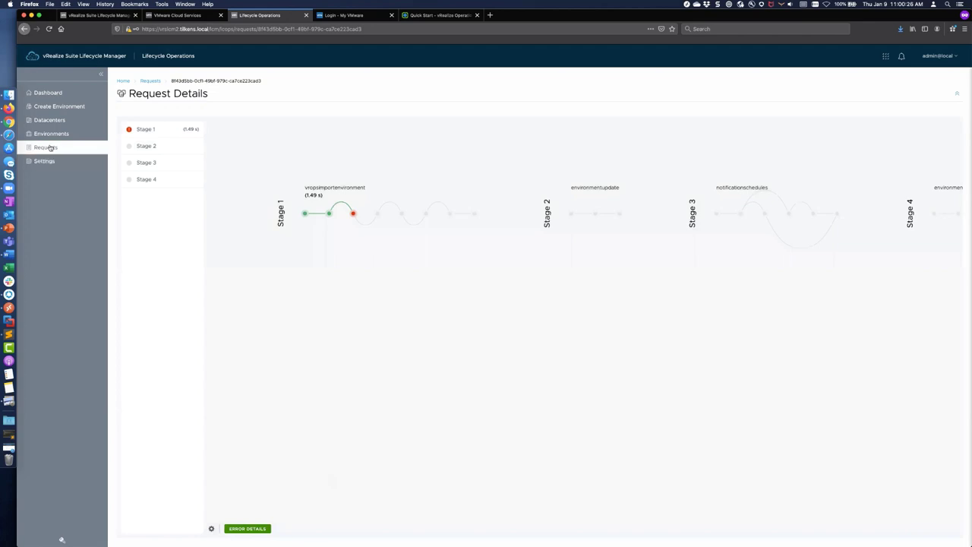
{"action": "left_click", "coordinate": [51, 147]}
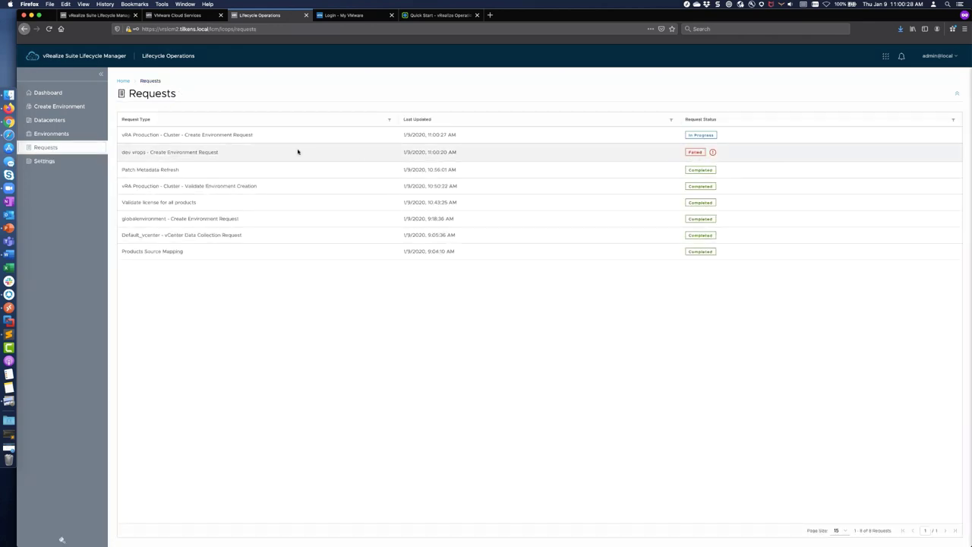
{"action": "left_click", "coordinate": [700, 135]}
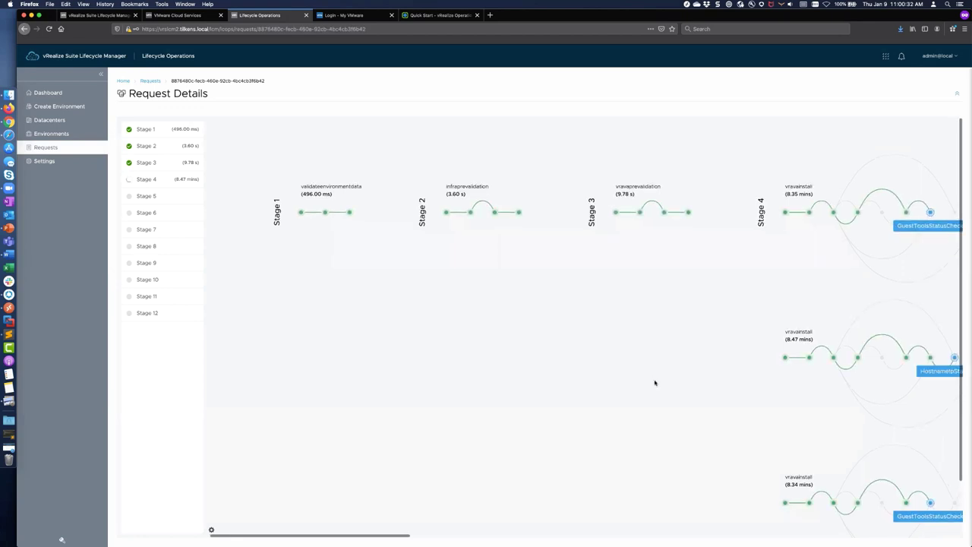
Step: Watch Stage 4 vravainstall running on the three cluster nodes, then bring Chrome to the front
{"action": "scroll", "coordinate": [654, 382], "scroll_direction": "right", "scroll_amount": 3}
{"action": "scroll", "coordinate": [654, 383], "scroll_direction": "down", "scroll_amount": 2}
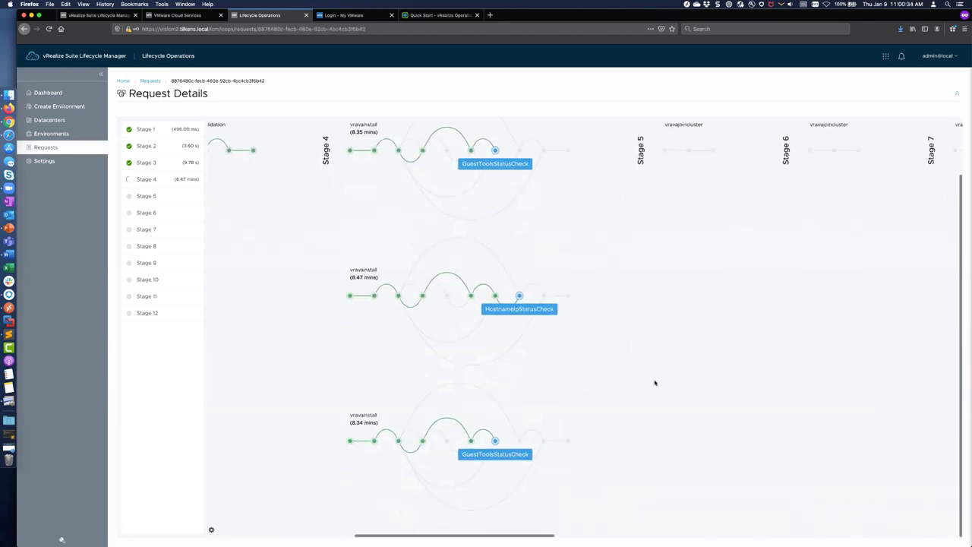
{"action": "scroll", "coordinate": [654, 383], "scroll_direction": "up", "scroll_amount": 2}
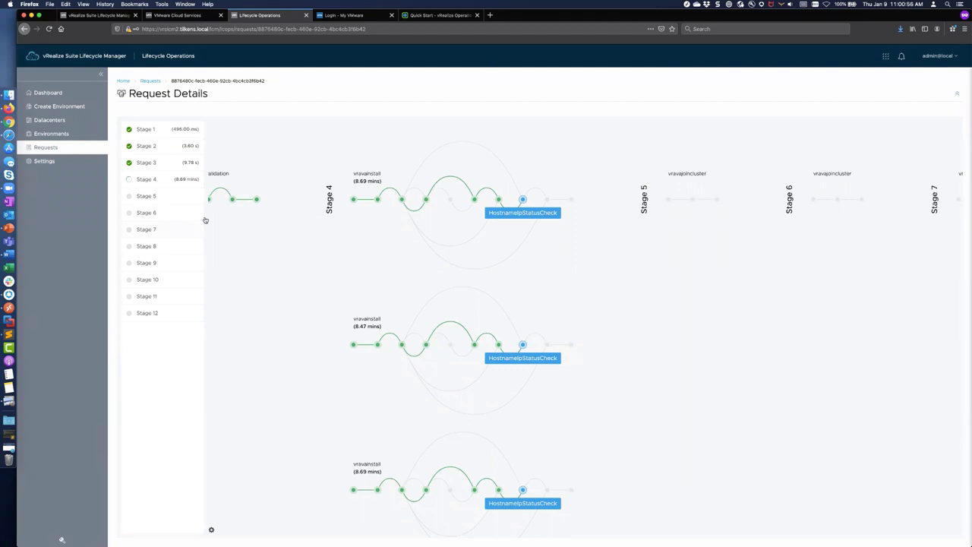
{"action": "key", "text": "super+Tab"}
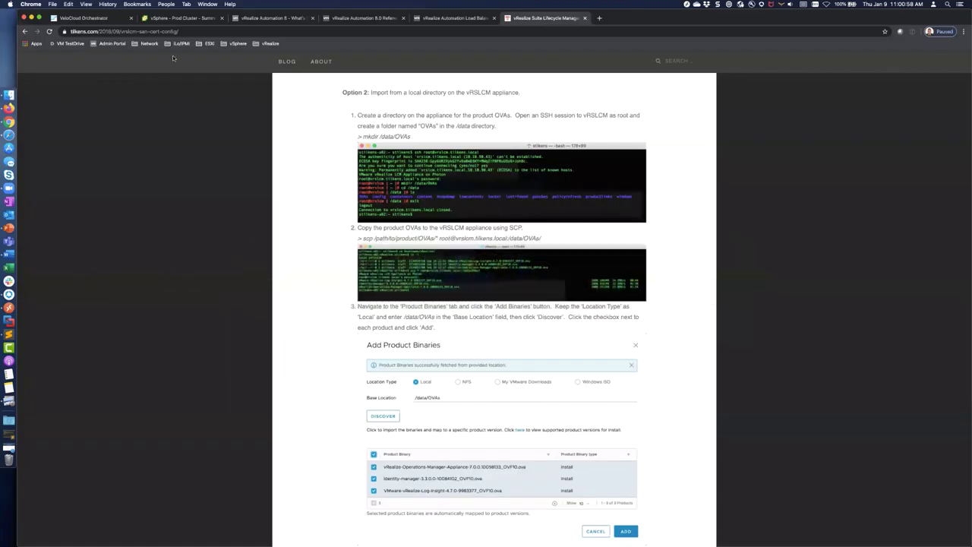
Step: Launch a web console for the vrops VM under Mgmt Cluster in vSphere Client
{"action": "key", "text": "super+2"}
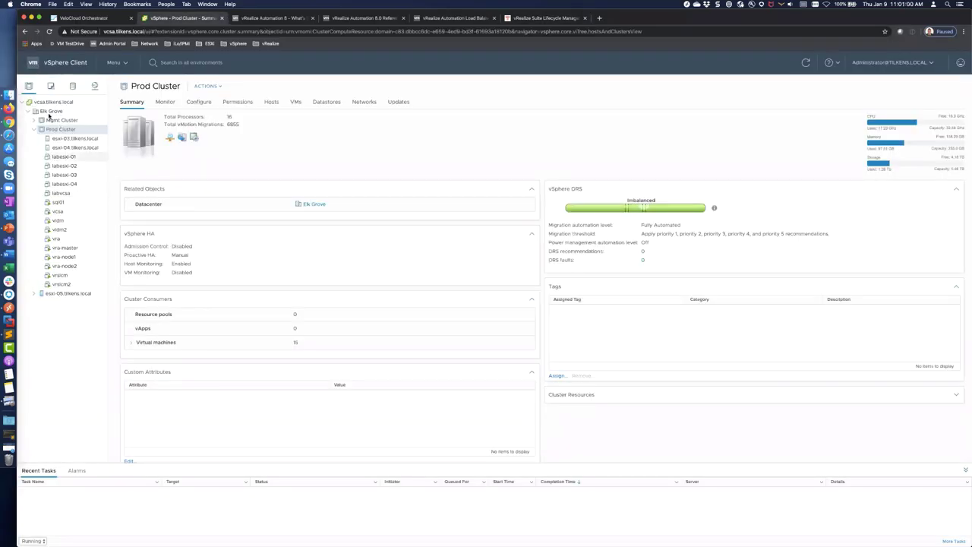
{"action": "left_click", "coordinate": [35, 121]}
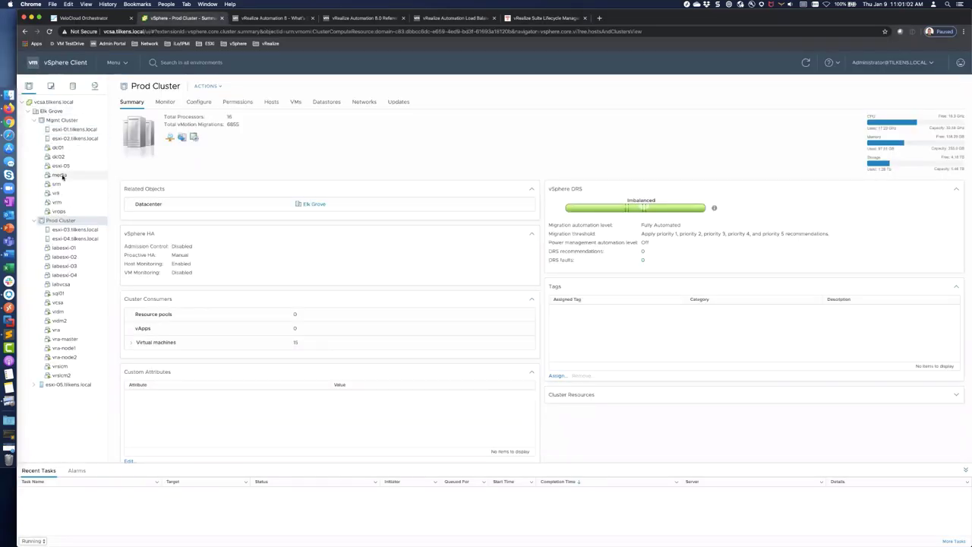
{"action": "left_click", "coordinate": [65, 212]}
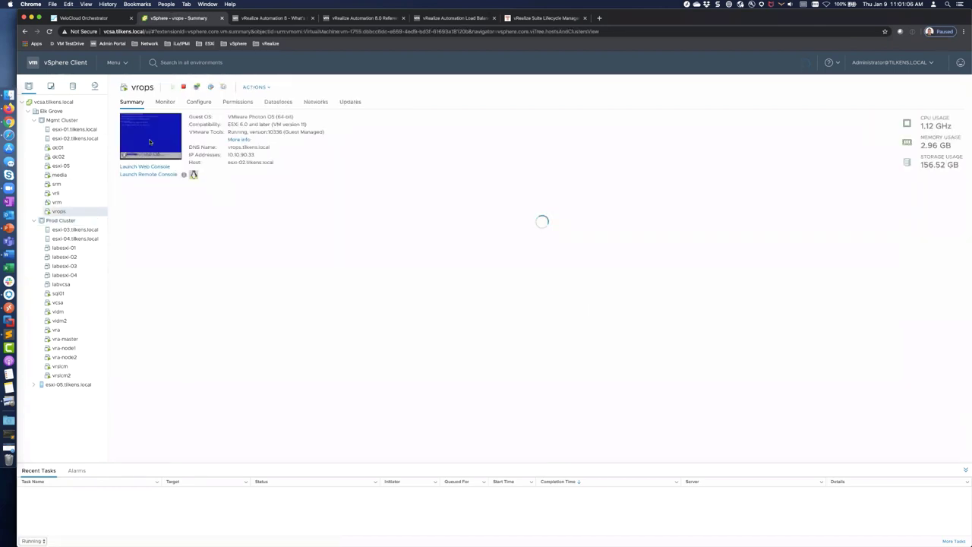
{"action": "left_click", "coordinate": [150, 143]}
{"action": "left_click", "coordinate": [580, 335]}
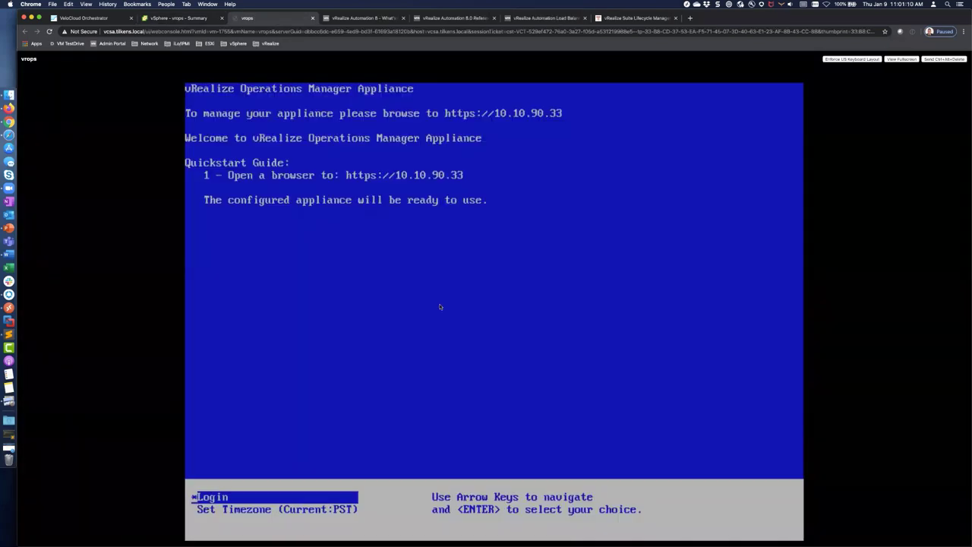
{"action": "key", "text": "super+space"}
{"action": "type", "text": "ter"}
{"action": "key", "text": "Return"}
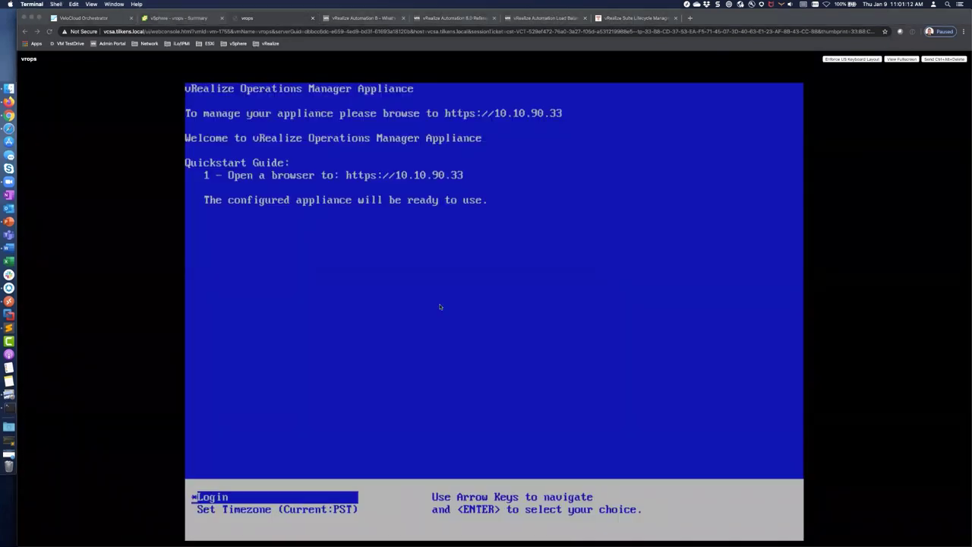
{"action": "type", "text": "ssh ro"}
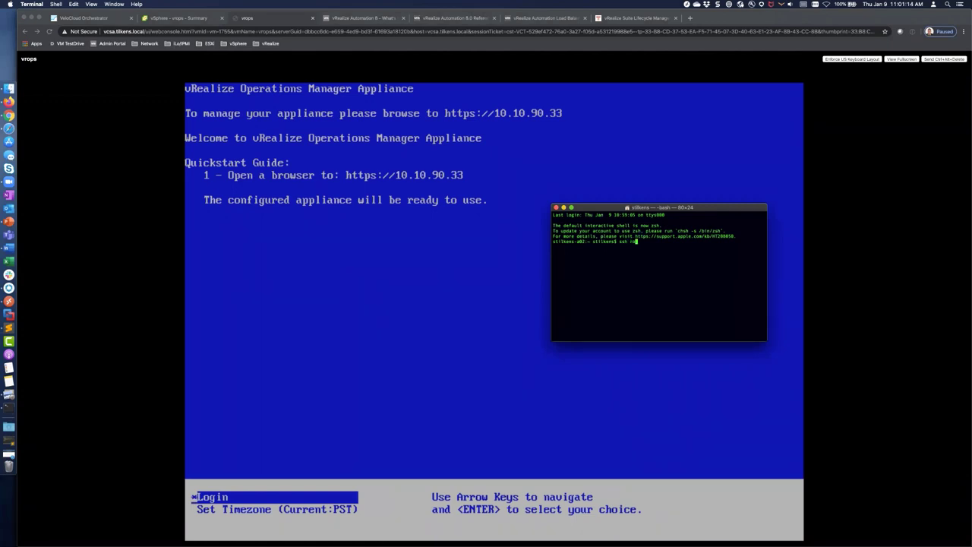
{"action": "type", "text": "ot@vrops.tilkens.local"}
{"action": "key", "text": "Return"}
{"action": "type", "text": "yes"}
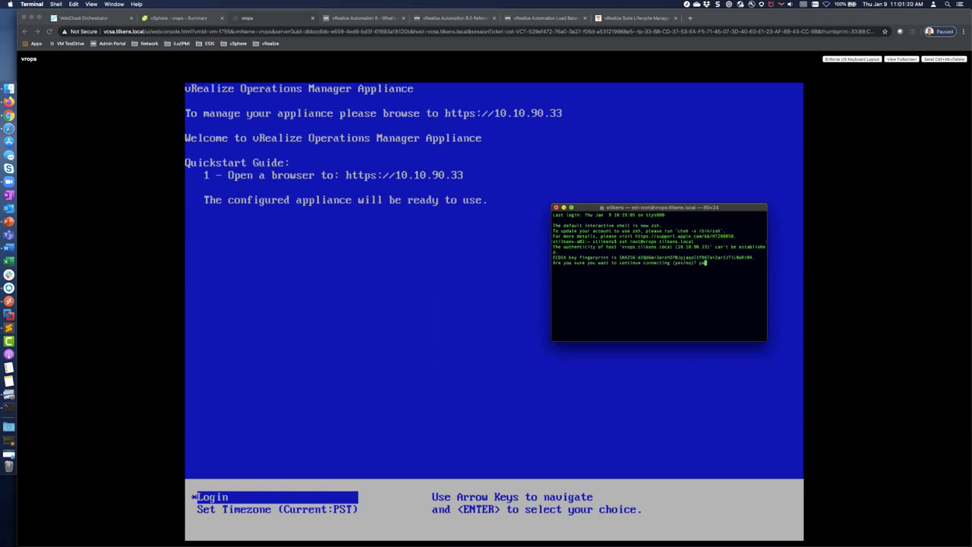
{"action": "key", "text": "Return"}
{"action": "key", "text": "Return"}
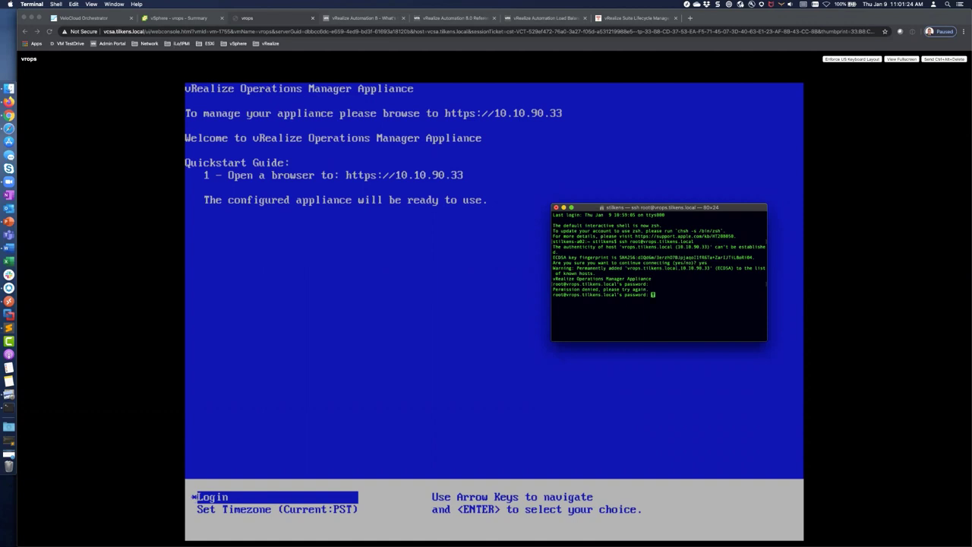
{"action": "key", "text": "Return"}
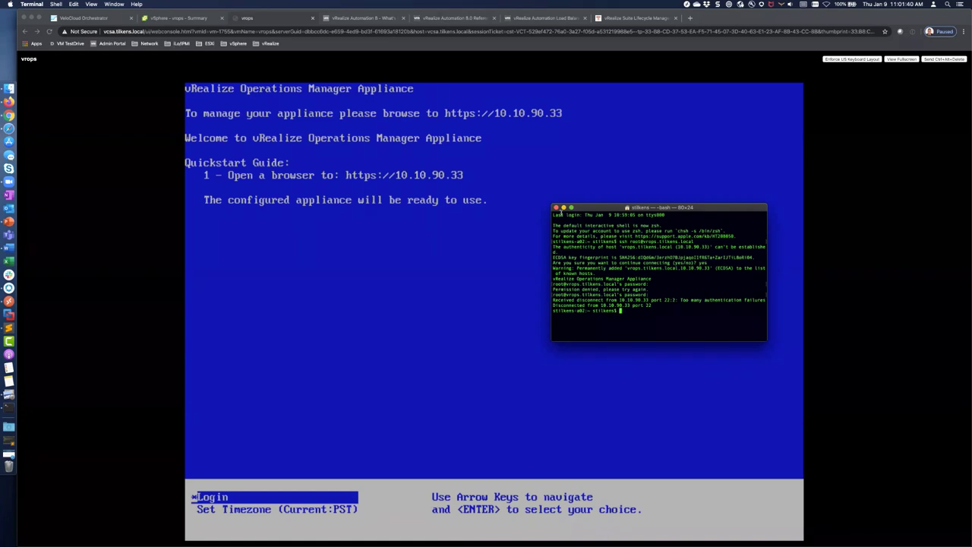
{"action": "key", "text": "super+q"}
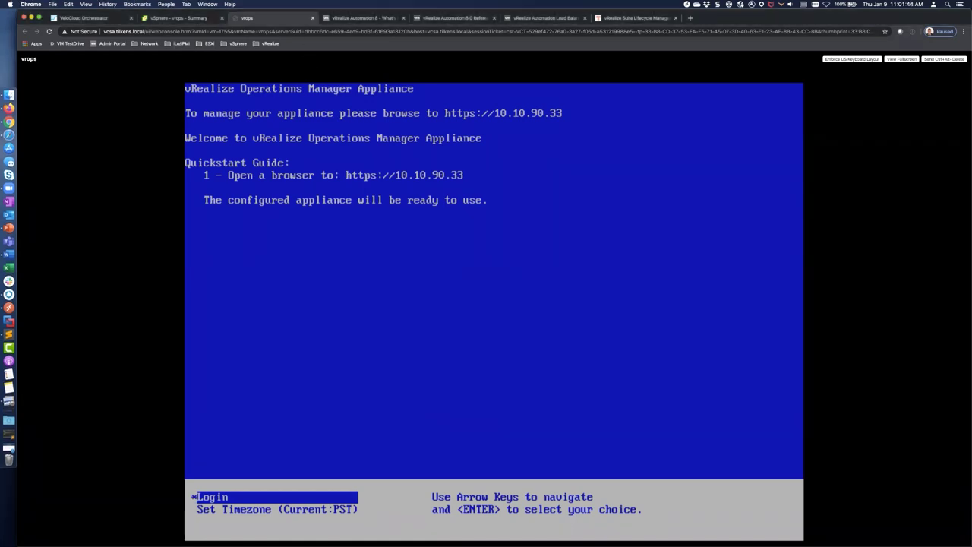
Step: Try logging in as root on the vrops web console, then close the console tab
{"action": "key", "text": "Return"}
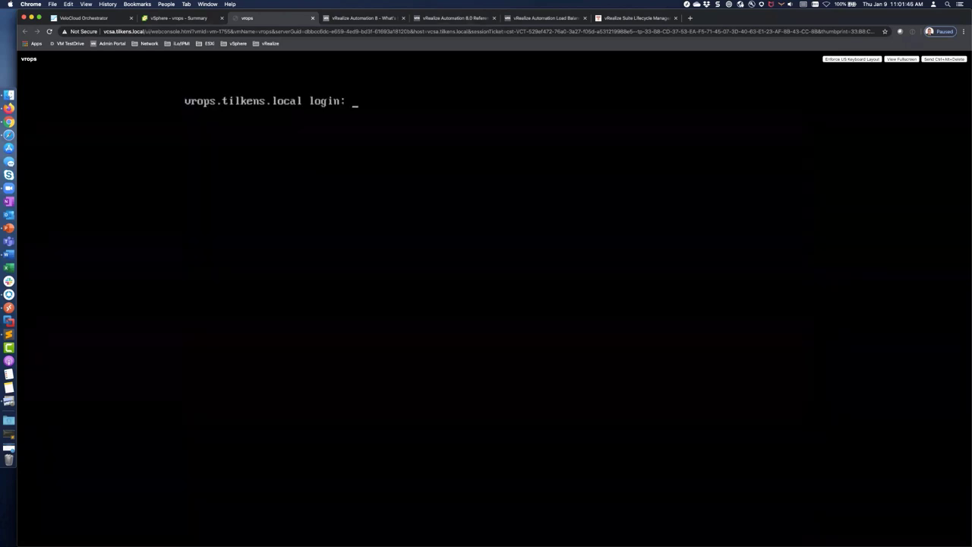
{"action": "type", "text": "root"}
{"action": "key", "text": "Return"}
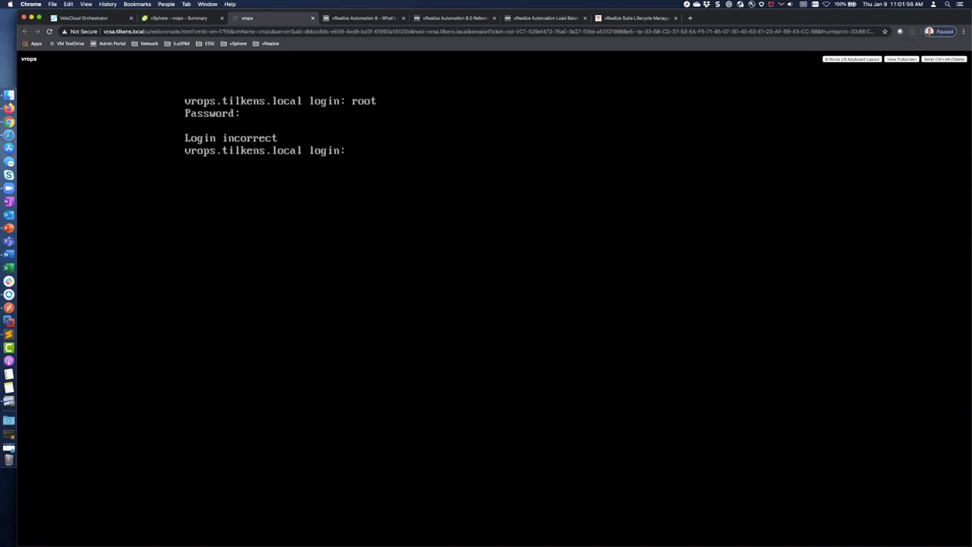
{"action": "left_click", "coordinate": [312, 17]}
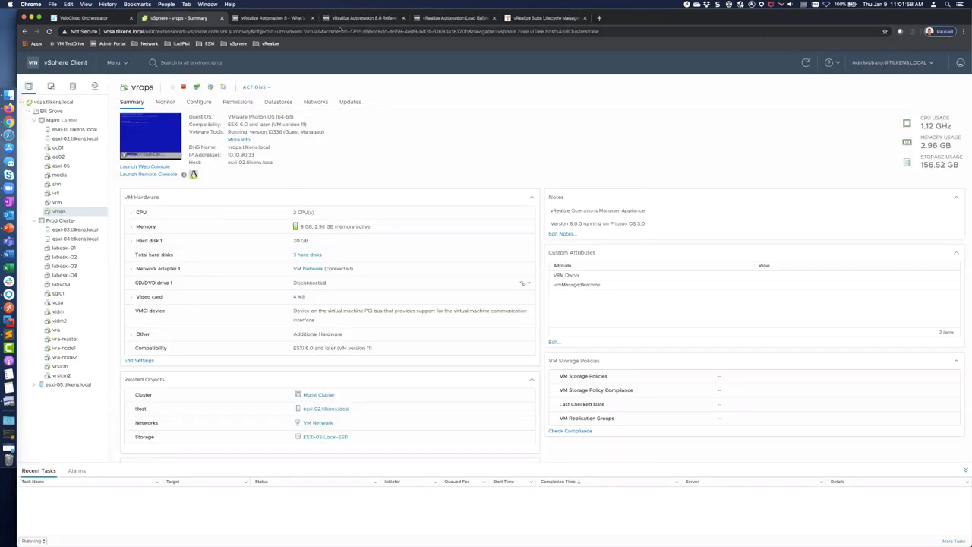
Step: Confirm all three Stage 4 vravainstall nodes reached VraVaPostInstallCheck, glancing at the Prod Cluster summary
{"action": "key", "text": "super+Tab"}
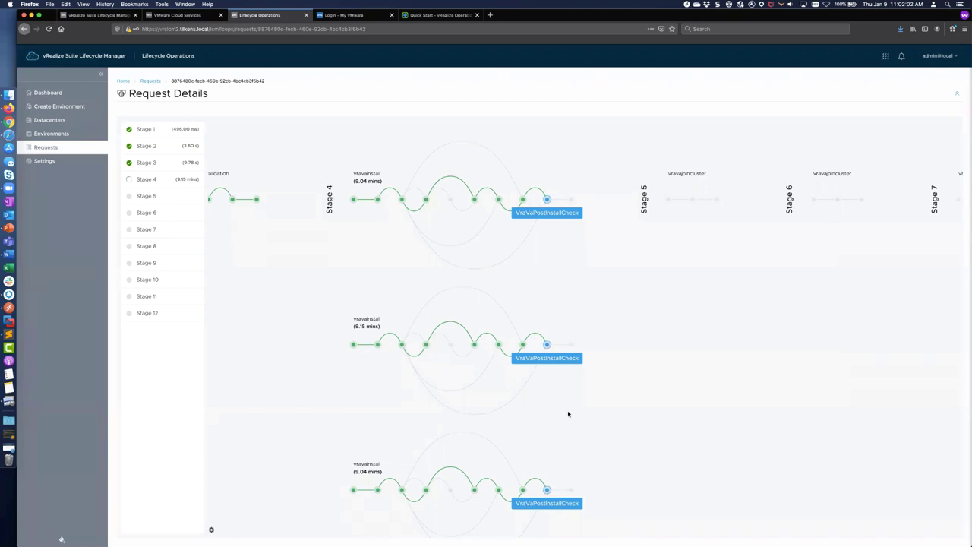
{"action": "scroll", "coordinate": [568, 414], "scroll_direction": "up", "scroll_amount": 2}
{"action": "key", "text": "super+Tab"}
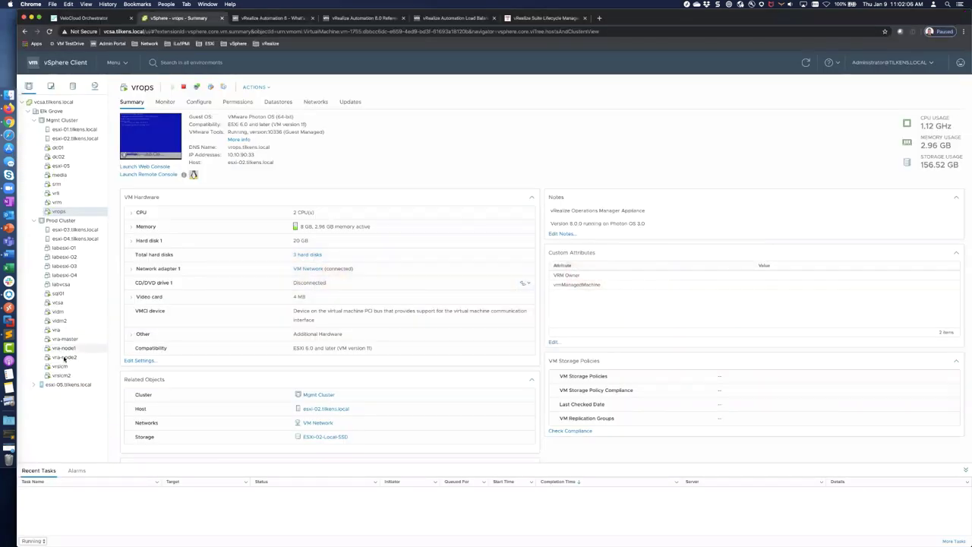
{"action": "left_click", "coordinate": [62, 220]}
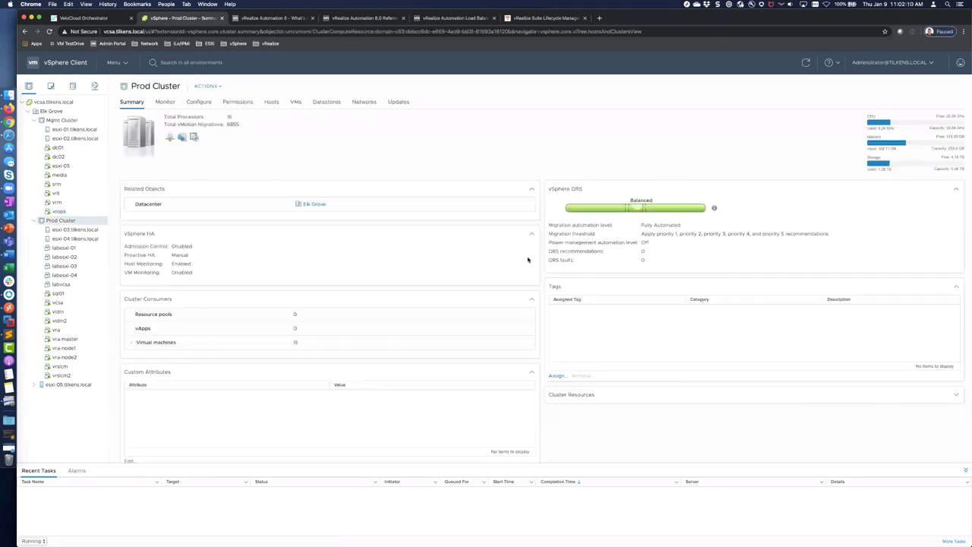
{"action": "key", "text": "super+Tab"}
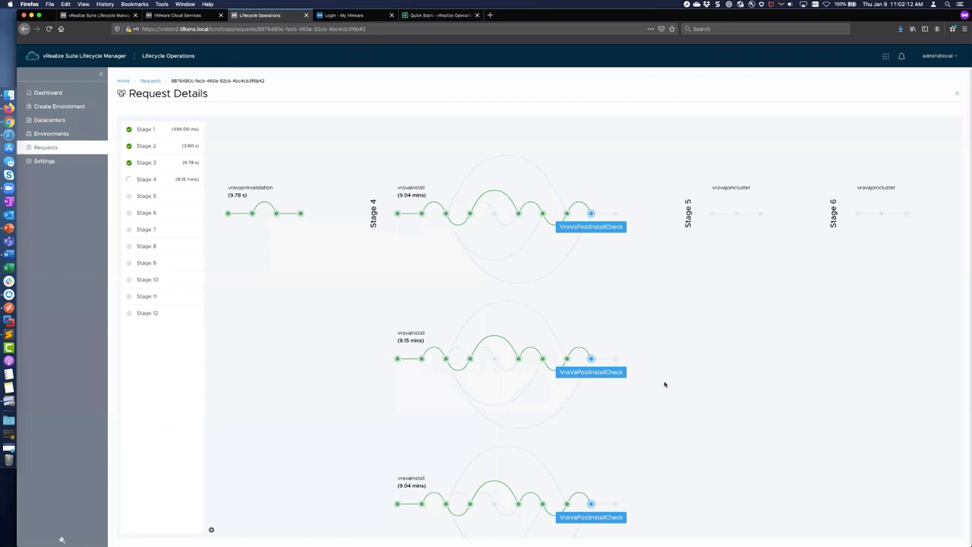
{"action": "scroll", "coordinate": [665, 383], "scroll_direction": "left", "scroll_amount": 2}
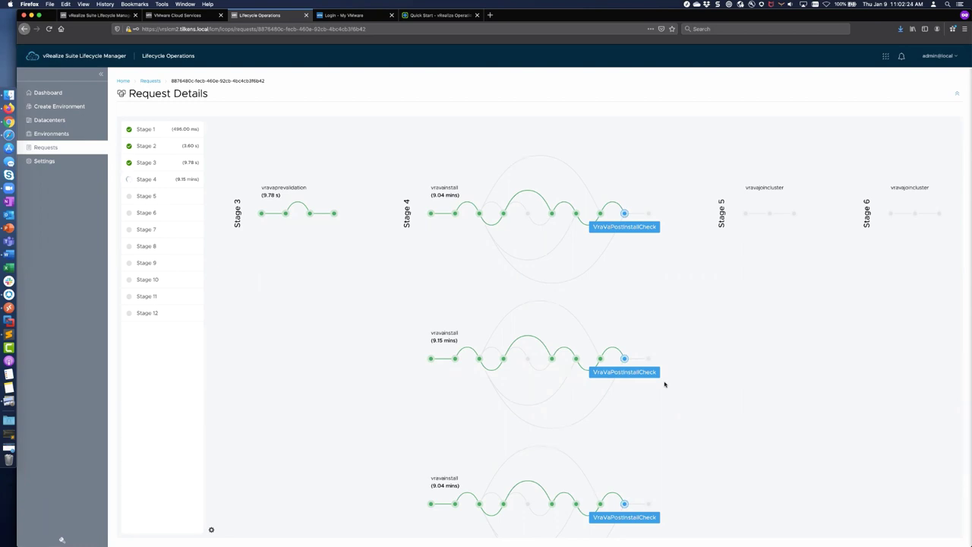
{"action": "key", "text": "ctrl+shift+Tab"}
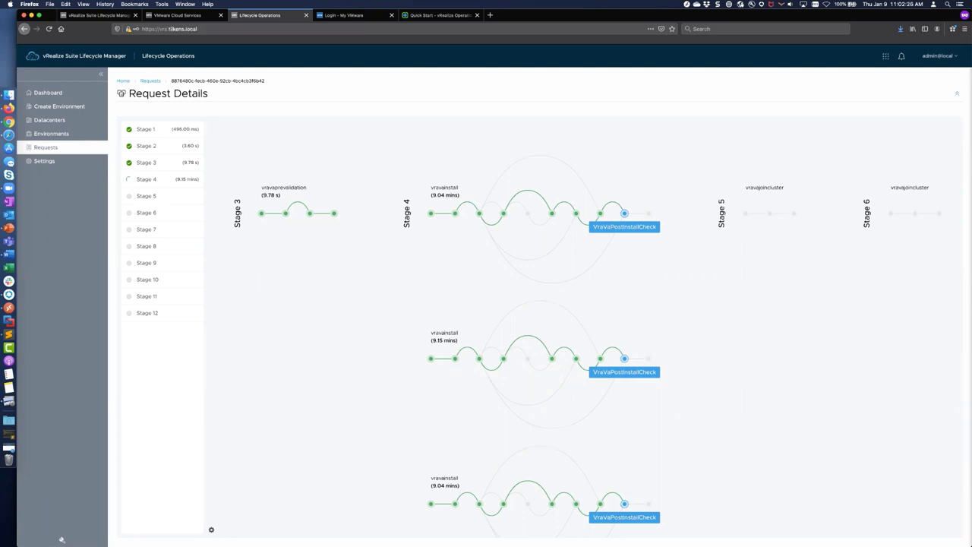
Step: Sign in to the vRA Cloud Services Console with the administrator account and launch Cloud Assembly
{"action": "left_click", "coordinate": [145, 289]}
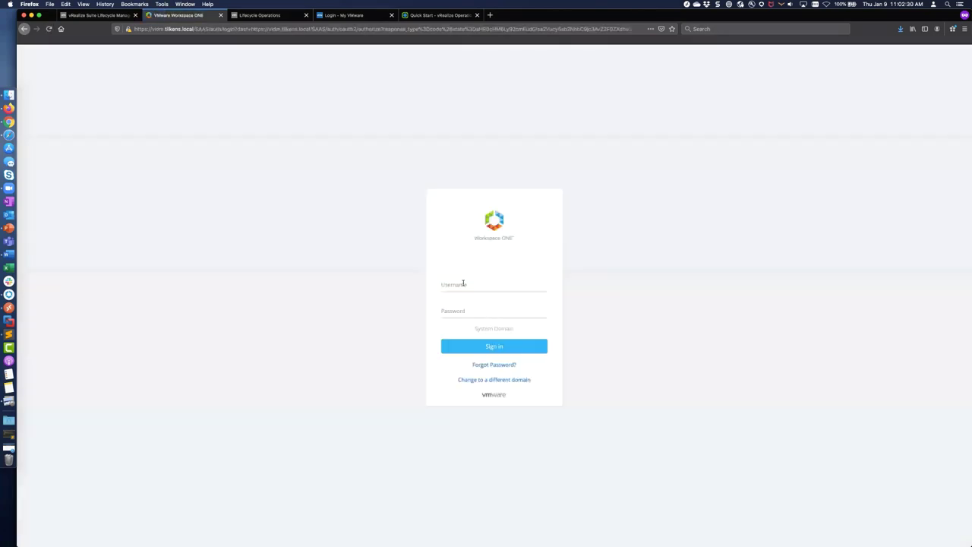
{"action": "left_click", "coordinate": [463, 283]}
{"action": "type", "text": "administrator"}
{"action": "key", "text": "Tab"}
{"action": "type", "text": "VMware1!"}
{"action": "key", "text": "Return"}
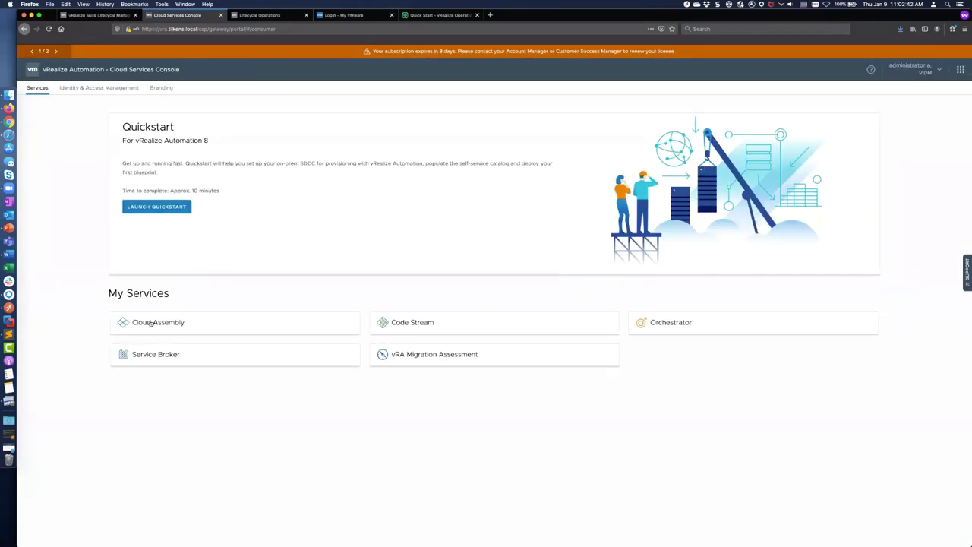
{"action": "left_click", "coordinate": [151, 324]}
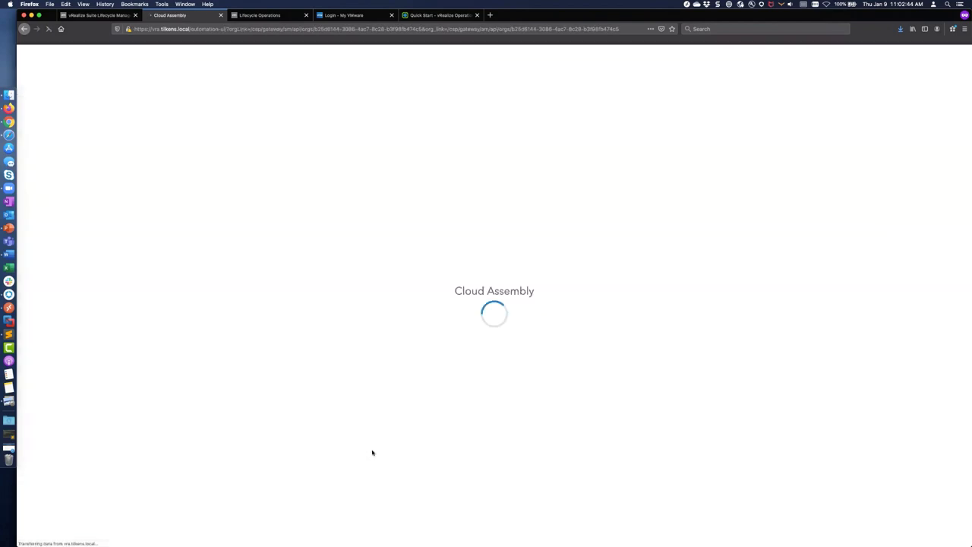